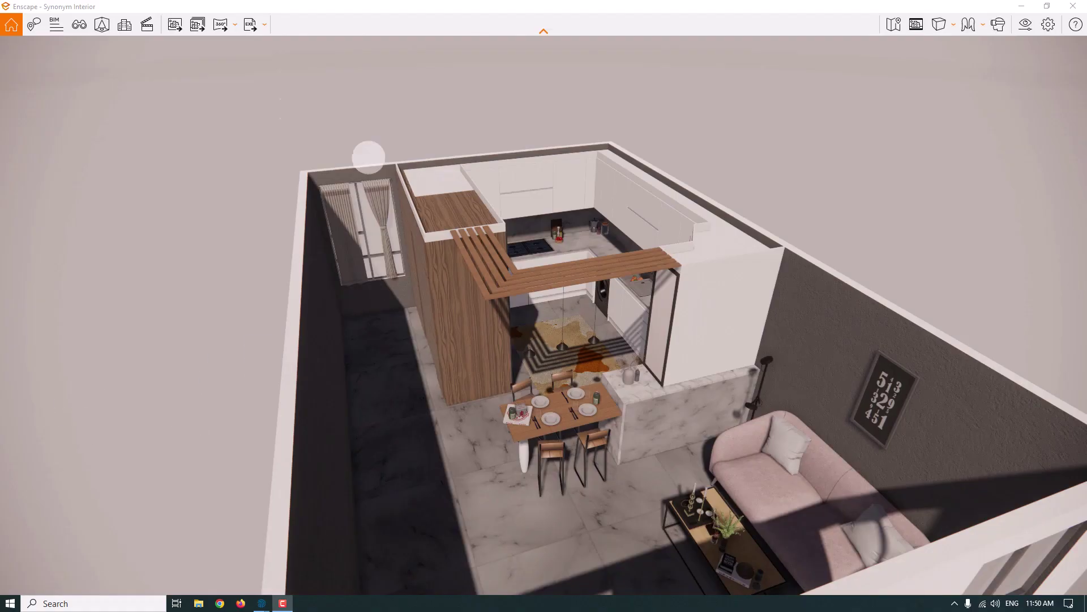
Orbit around the Synonym Interior model, then switch to the scene 7 kitchen and dining view.
left_click(392, 294)
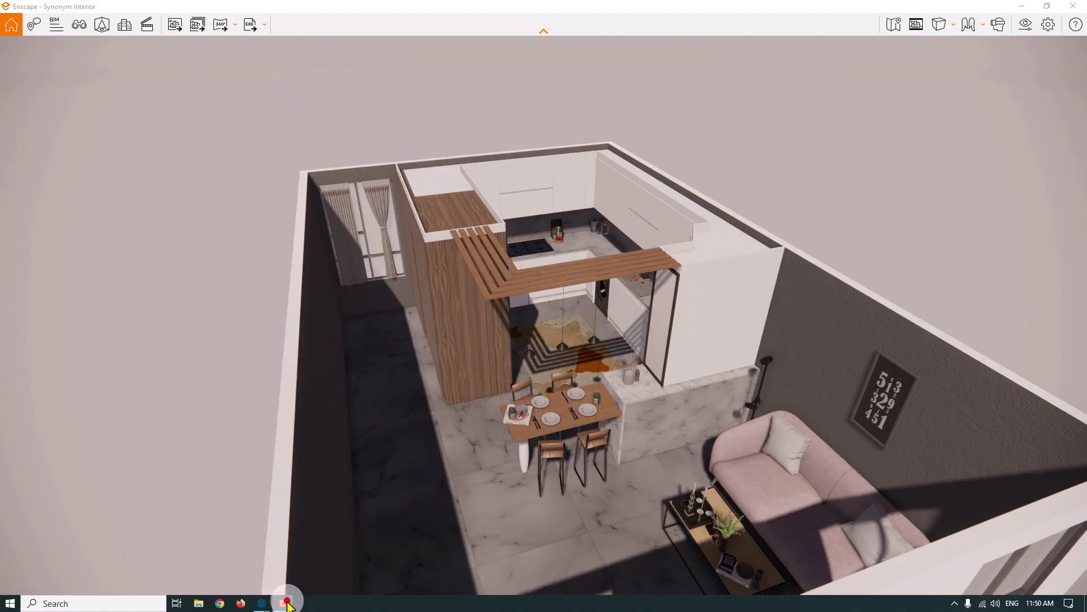
left_click_drag(577, 282, 579, 283)
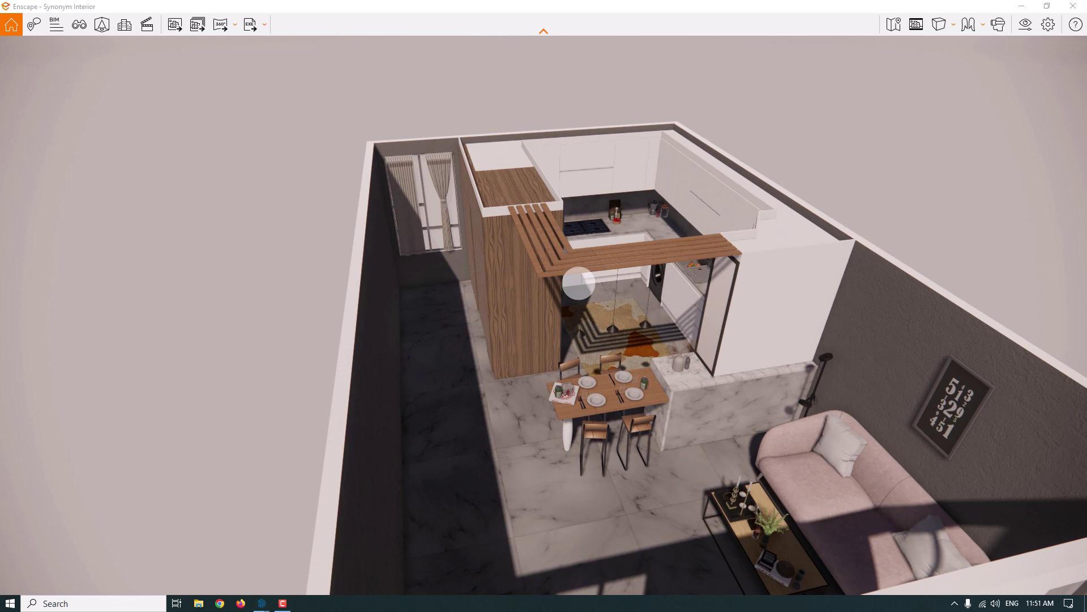
scroll(579, 284, "down", 5)
right_click_drag(580, 285, 629, 362)
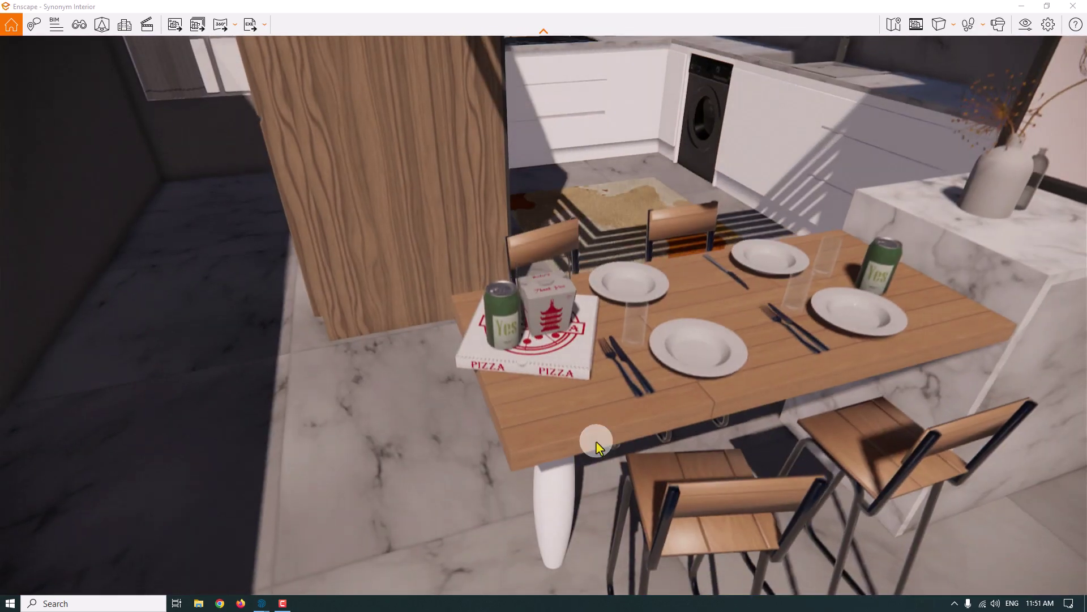
key("s")
left_click_drag(596, 441, 596, 440)
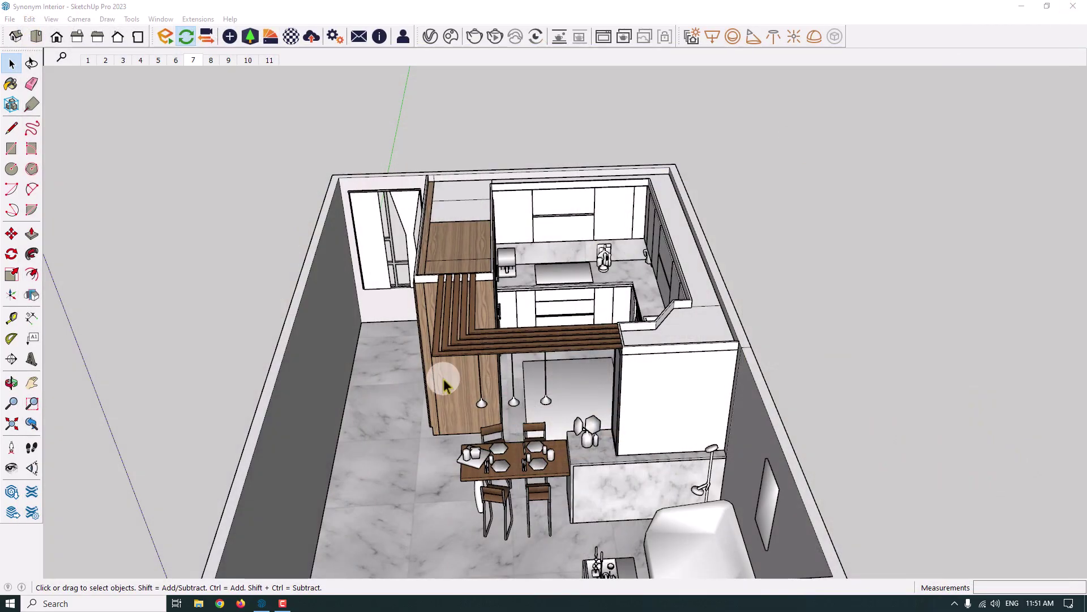
mouse_move(444, 379)
middle_mouse_down()
mouse_move(563, 308)
mouse_move(544, 342)
middle_mouse_up()
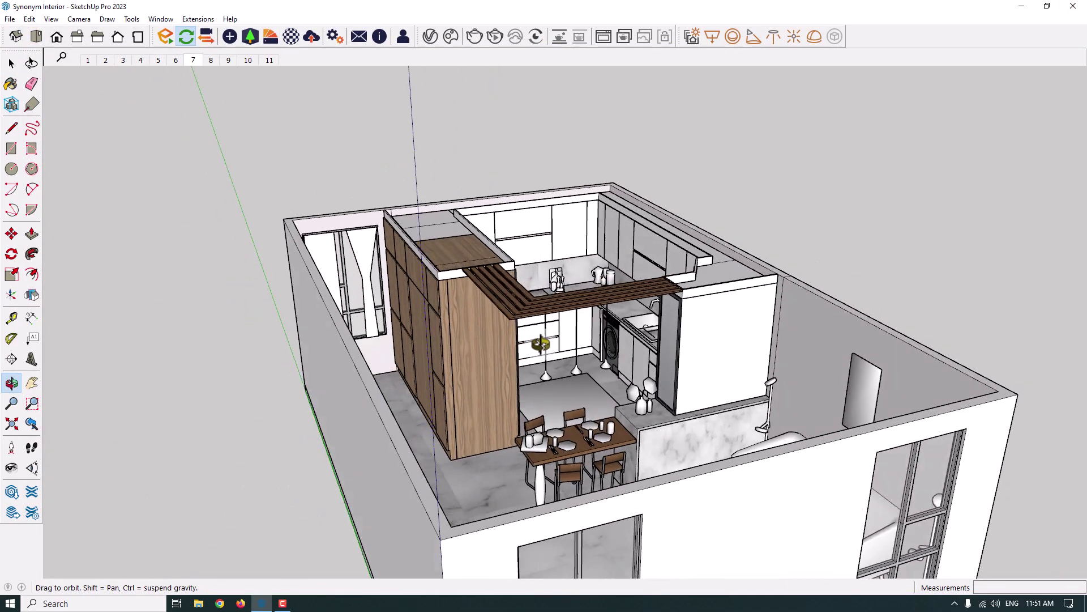
scroll(607, 213, "down", 1)
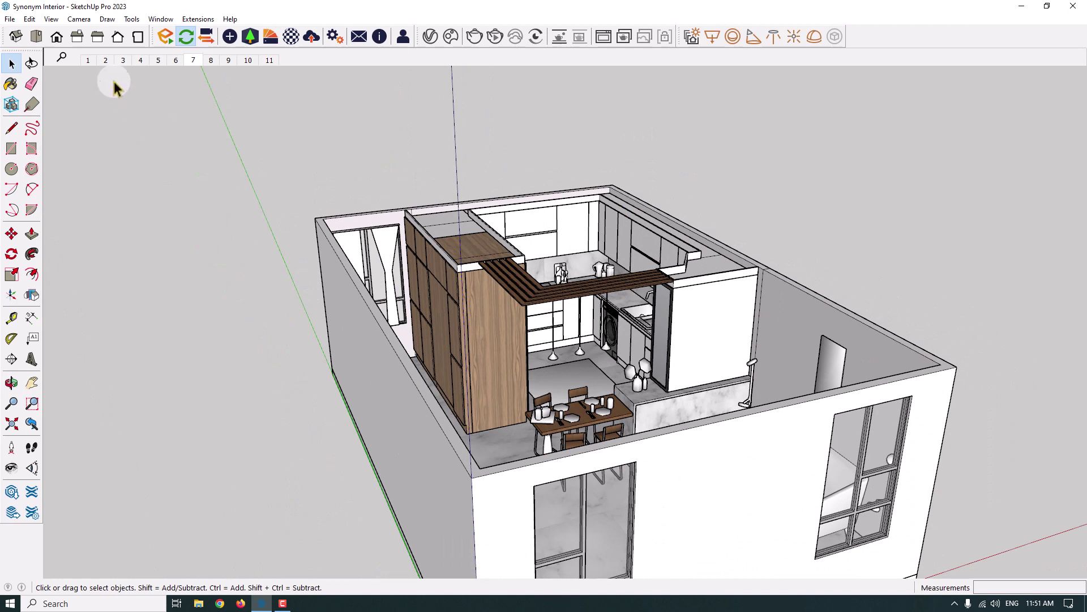
left_click(51, 19)
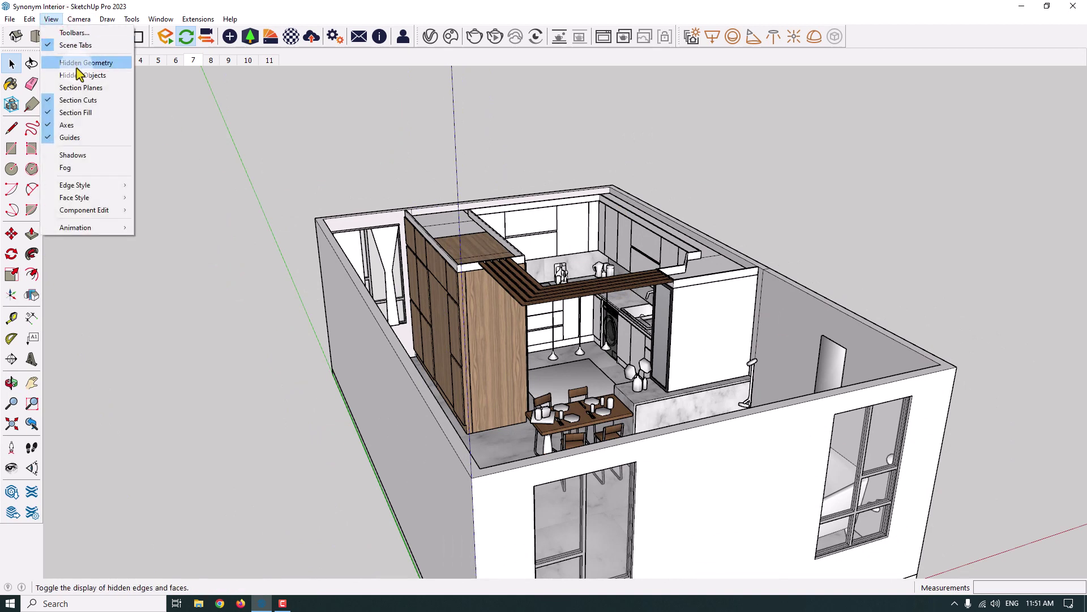
left_click(244, 116)
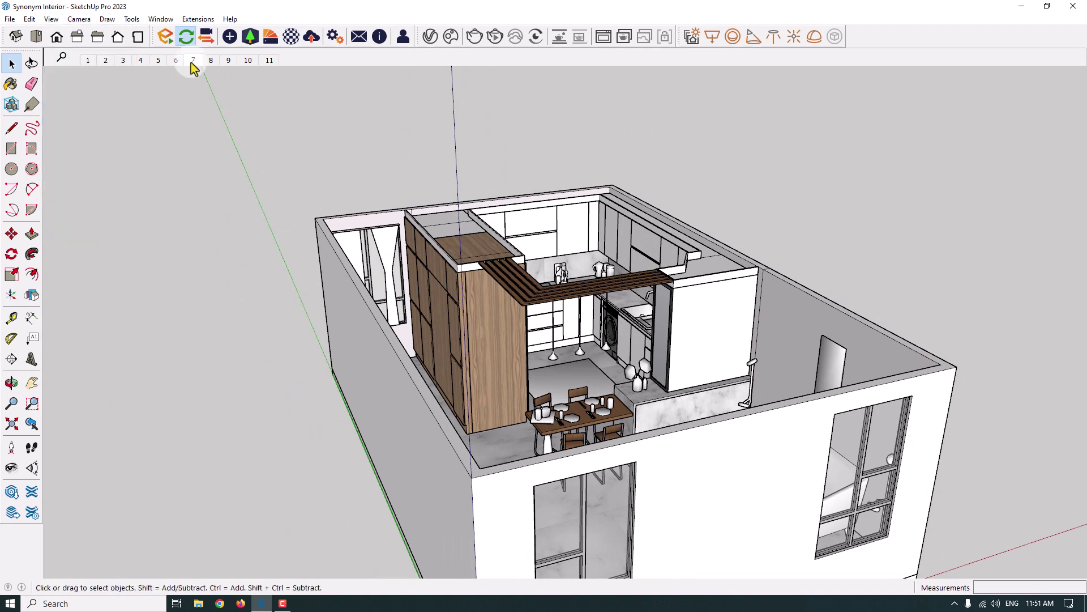
left_click(192, 61)
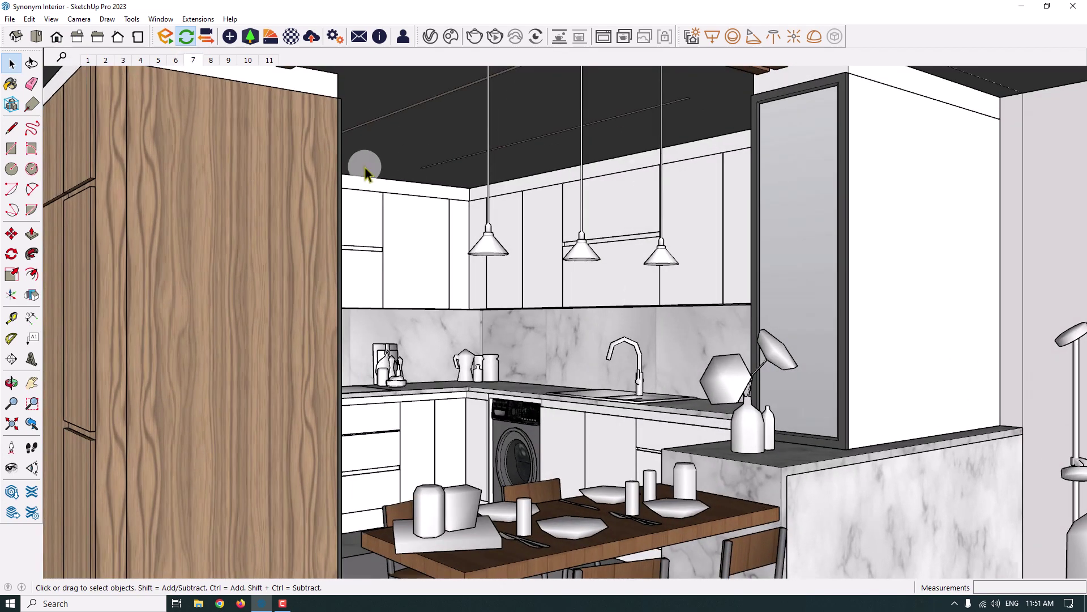
Place an Enscape sphere light at 1,000 cd just below the kitchen ceiling.
left_click(229, 37)
left_click(113, 101)
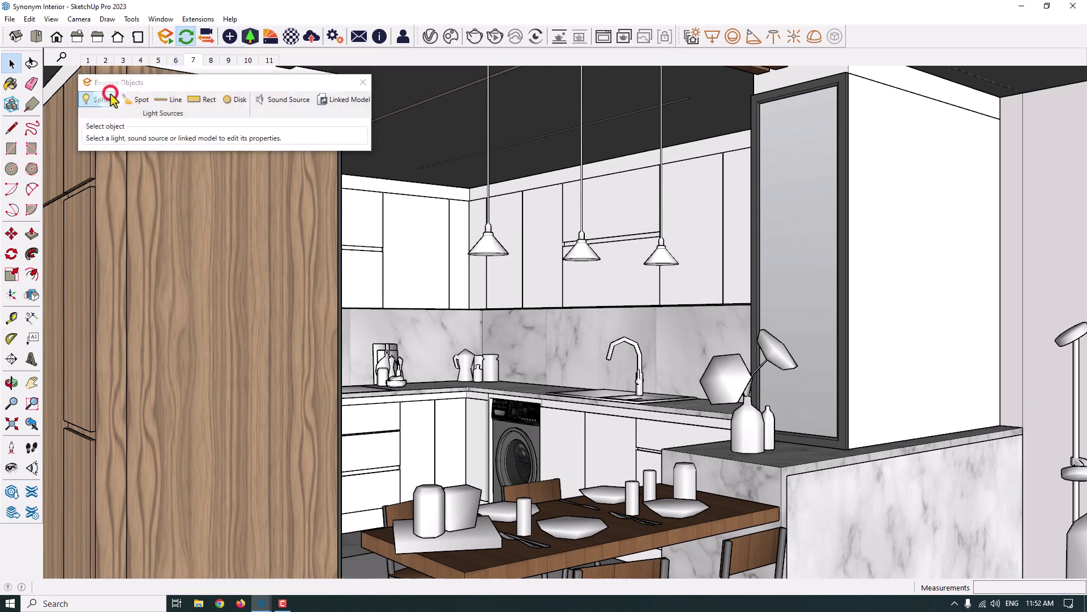
left_click(456, 128)
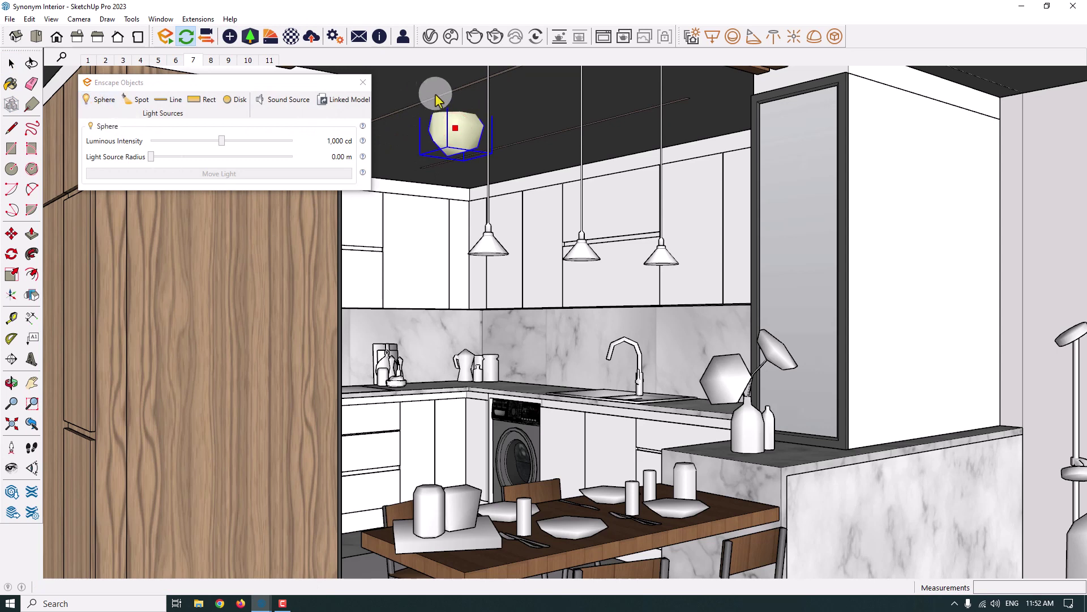
left_click(363, 82)
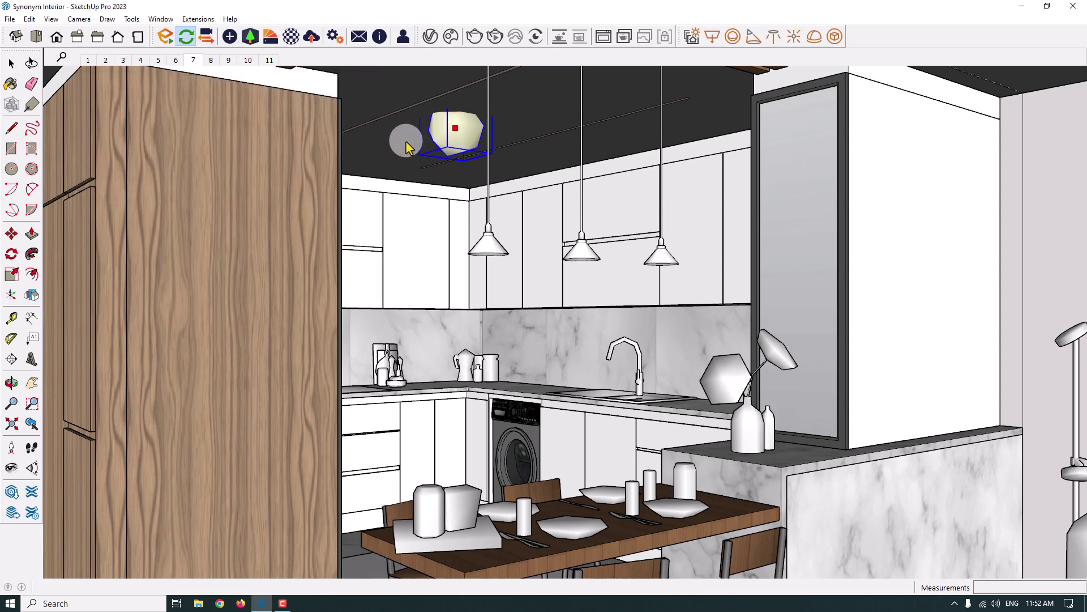
scroll(461, 219, "down", 8)
Select the roof group and orbit to look at it from above.
key("space")
left_click(850, 320)
middle_click_drag(804, 314, 676, 169)
scroll(558, 195, "down", 2)
middle_click_drag(541, 233, 527, 369)
scroll(536, 152, "up", 3)
scroll(535, 156, "up", 5)
scroll(544, 165, "down", 10)
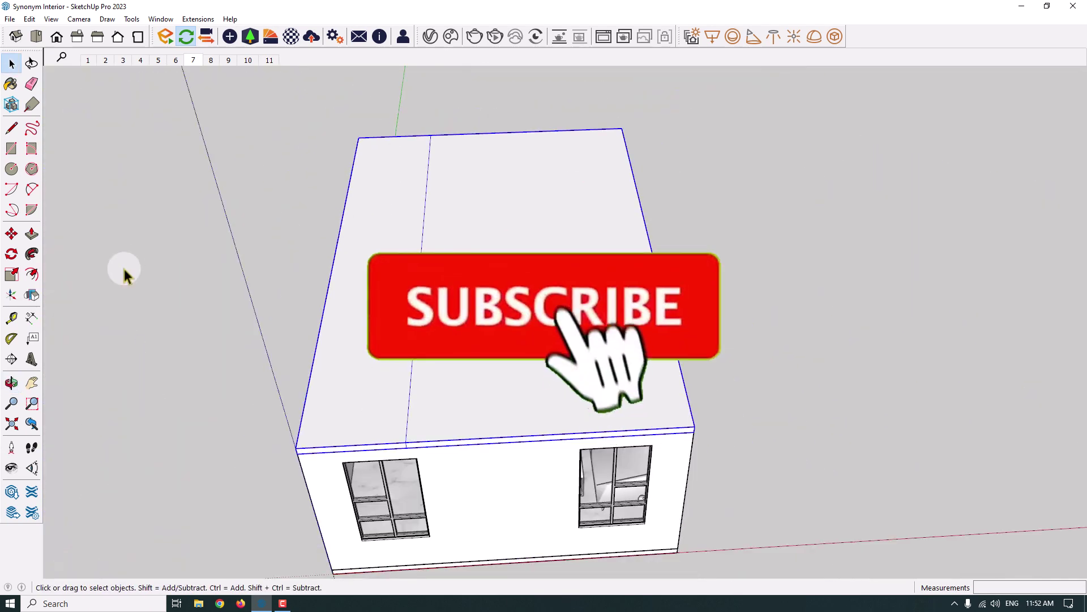
Flip the selected roof upside down with Flip Along.
left_click(31, 295)
middle_click_drag(174, 347, 305, 272)
left_click(320, 275)
key("space")
left_click(318, 375)
middle_click_drag(567, 292, 481, 193)
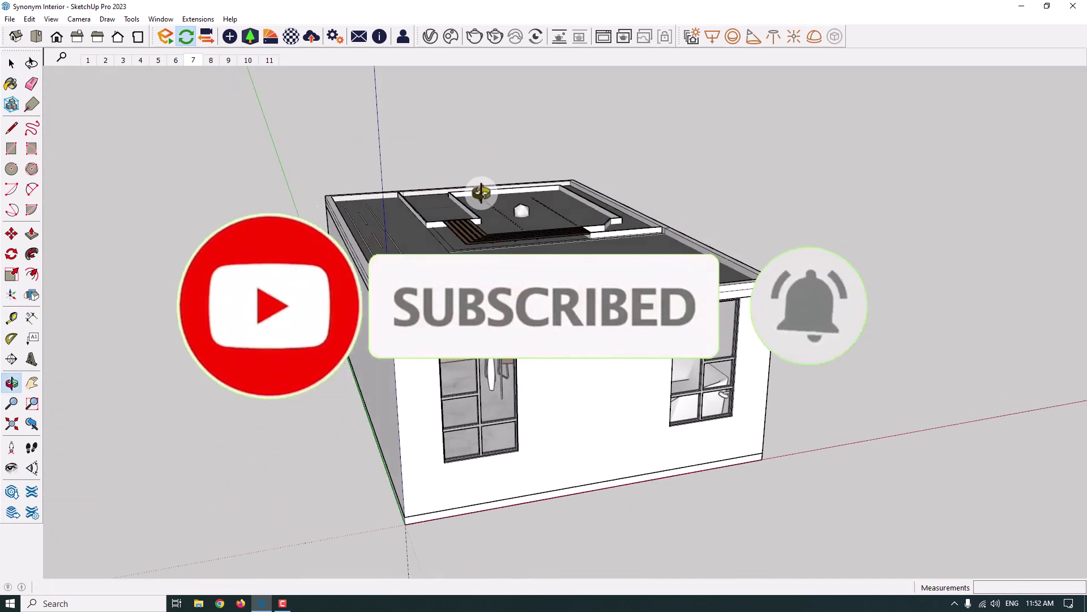
Move the ceiling and lamp so the ceiling sits on the wall's top corner.
left_click(536, 243)
scroll(535, 240, "up", 3)
left_click(522, 201, "shift")
left_click(12, 235)
scroll(331, 409, "up", 3)
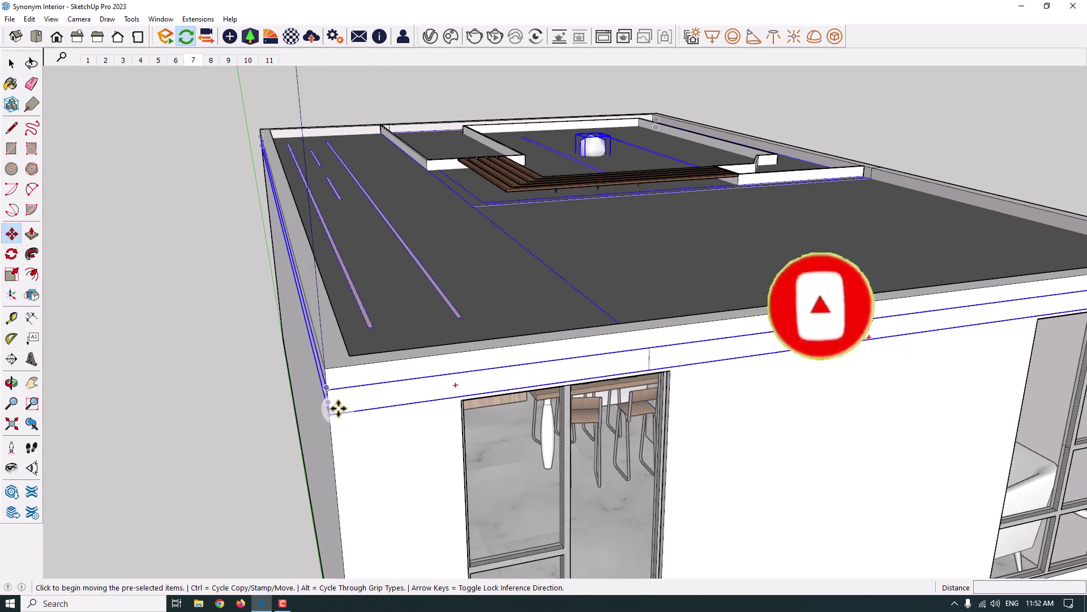
left_click(329, 413)
left_click(325, 368)
key("space")
Move the sphere light to a new spot up by the ceiling.
scroll(463, 252, "down", 2)
middle_click_drag(464, 253, 462, 342)
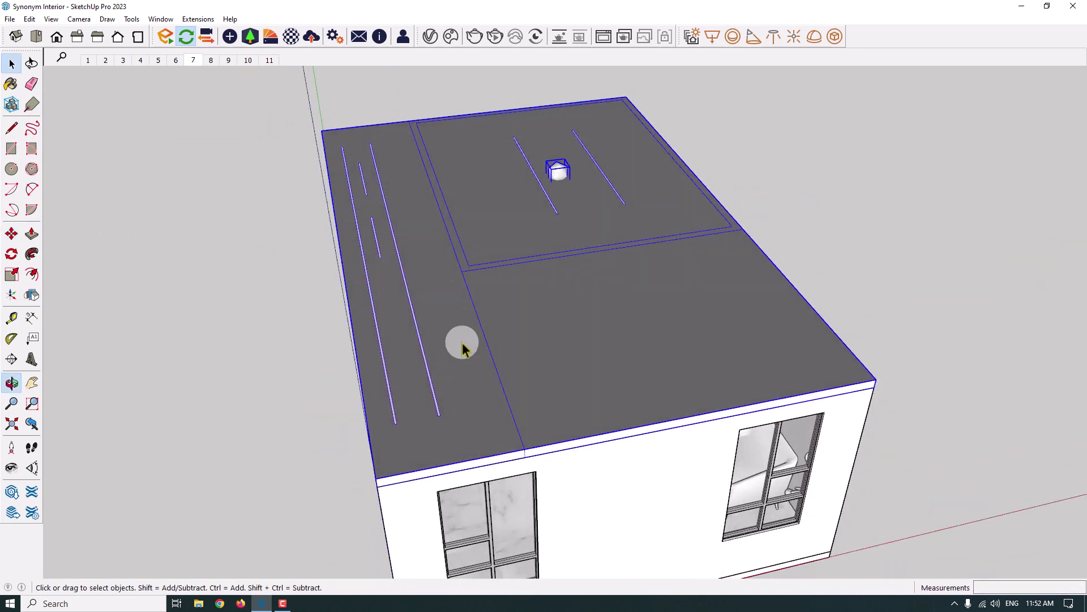
scroll(374, 277, "up", 3)
scroll(359, 344, "down", 3)
left_click(661, 226)
scroll(524, 253, "up", 5)
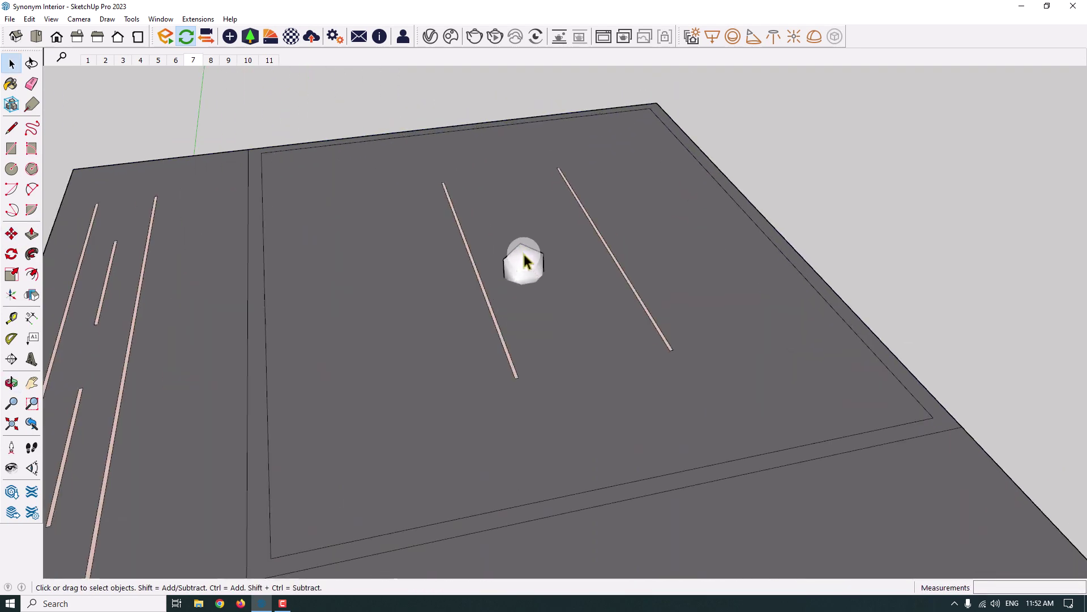
left_click(11, 234)
scroll(507, 267, "up", 3)
left_click(513, 266)
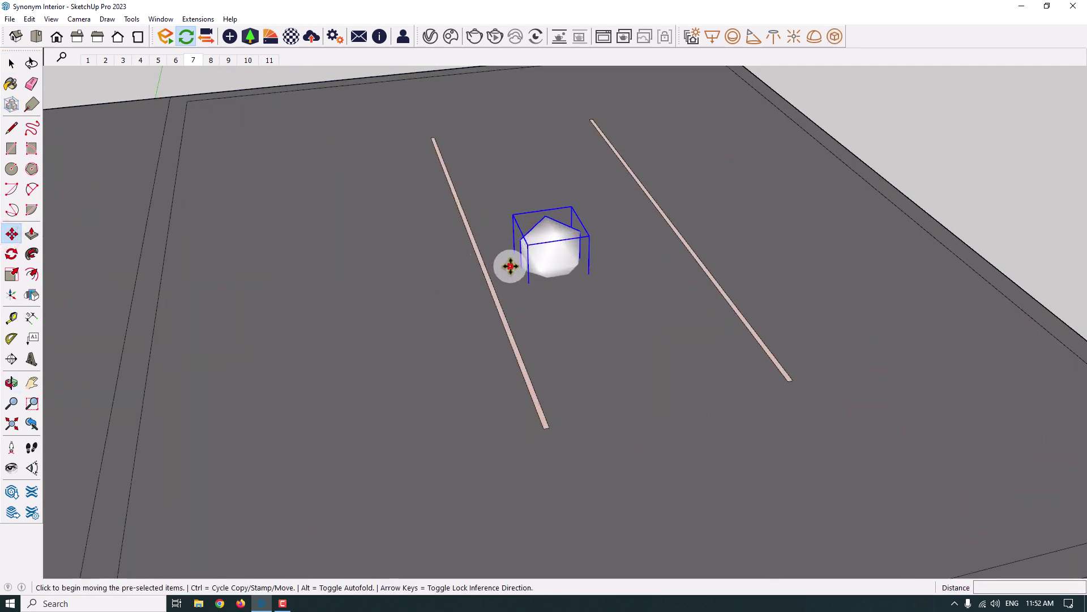
left_click(437, 136)
Snap the sphere light to the end of the left light strip and reselect it.
scroll(419, 120, "up", 3)
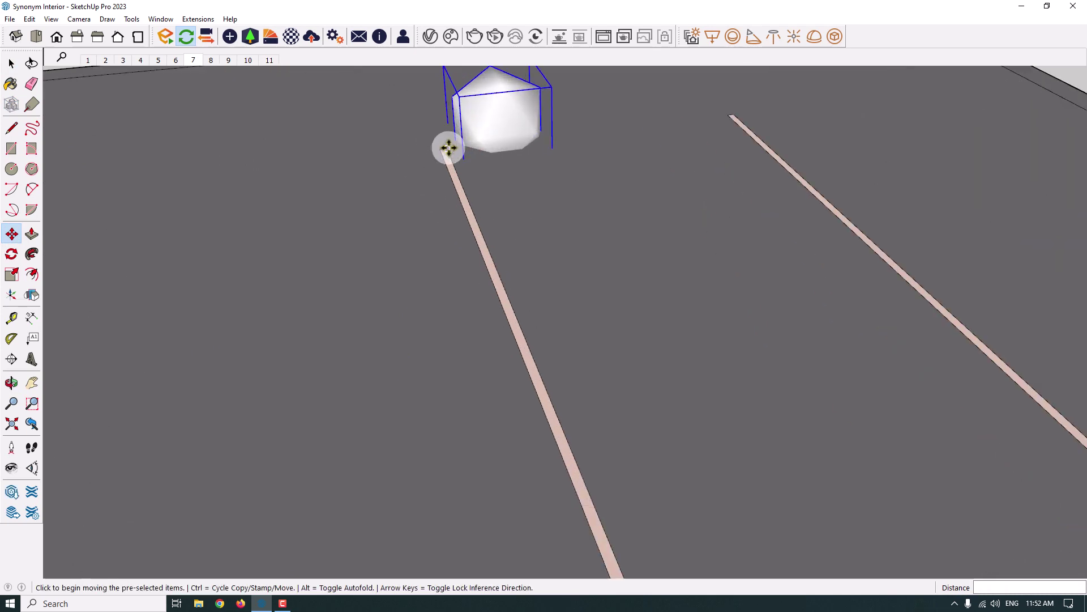
scroll(453, 153, "up", 2)
left_click(476, 196)
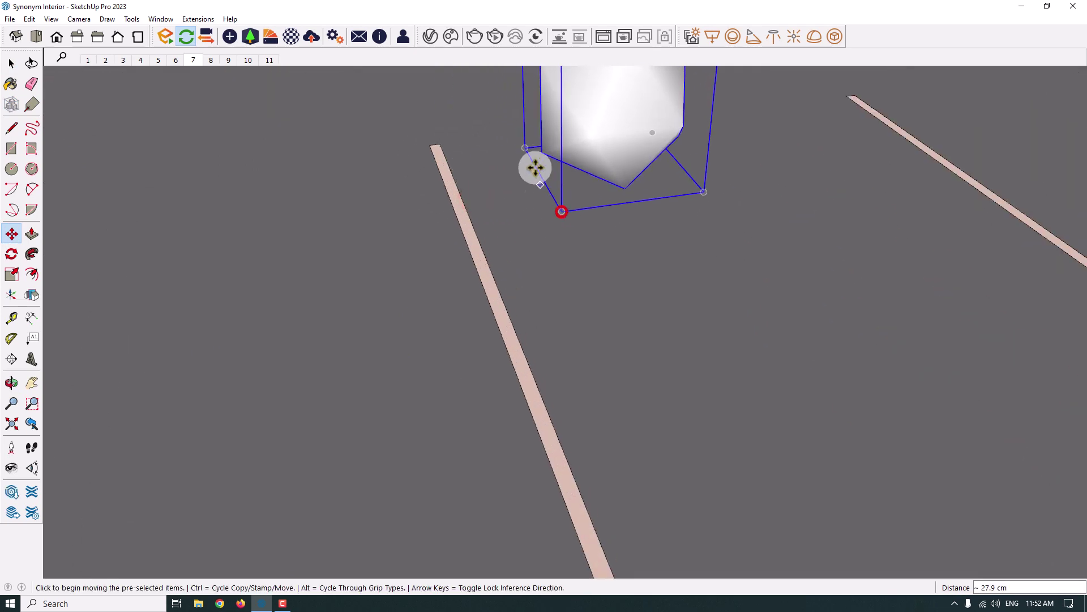
left_click(439, 142)
scroll(432, 306, "down", 3)
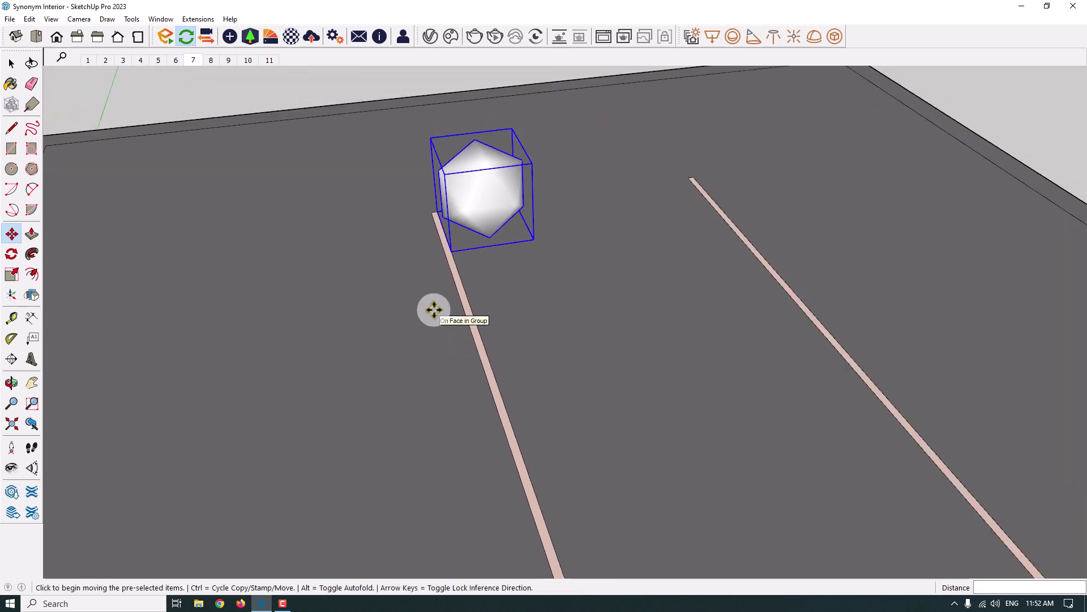
key("space")
left_click(340, 84)
left_click(479, 170)
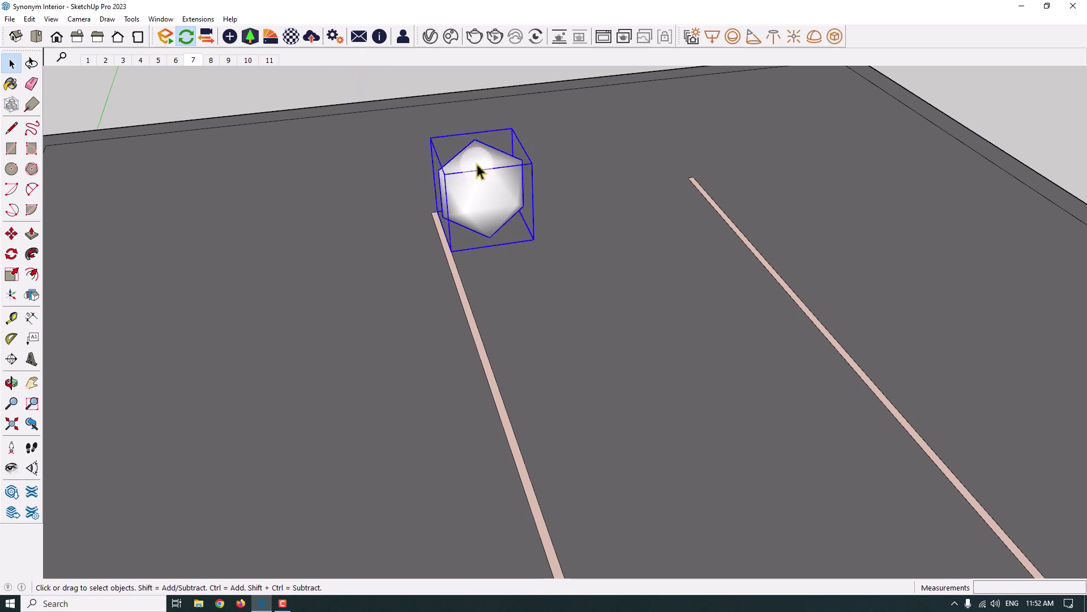
Dim the sphere light from 1,000 cd to 60 cd and pick it up to reposition.
left_click(230, 38)
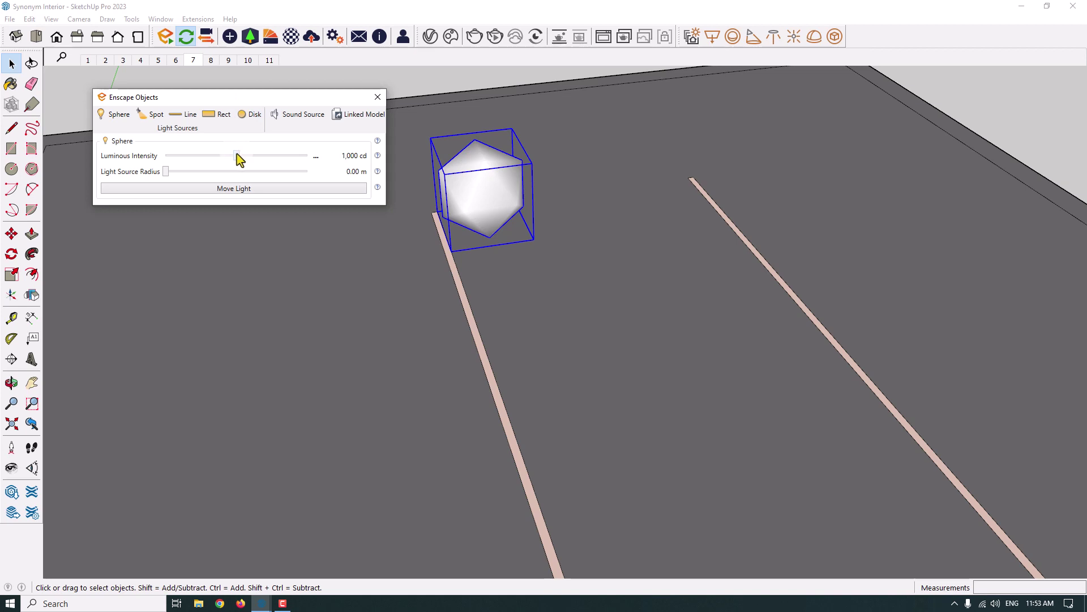
left_click(317, 158)
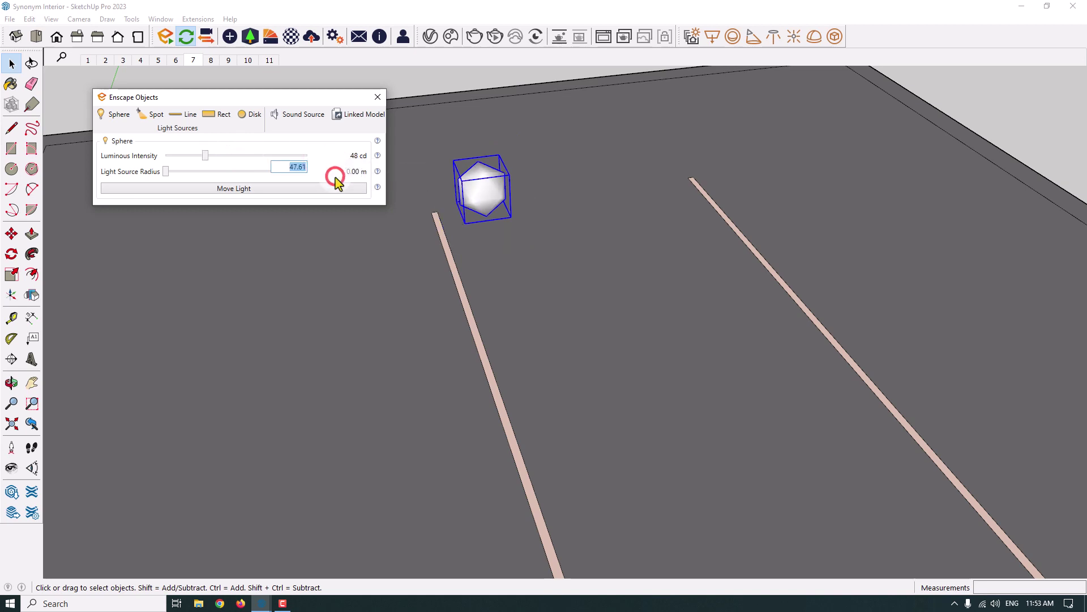
type("60")
key("Return")
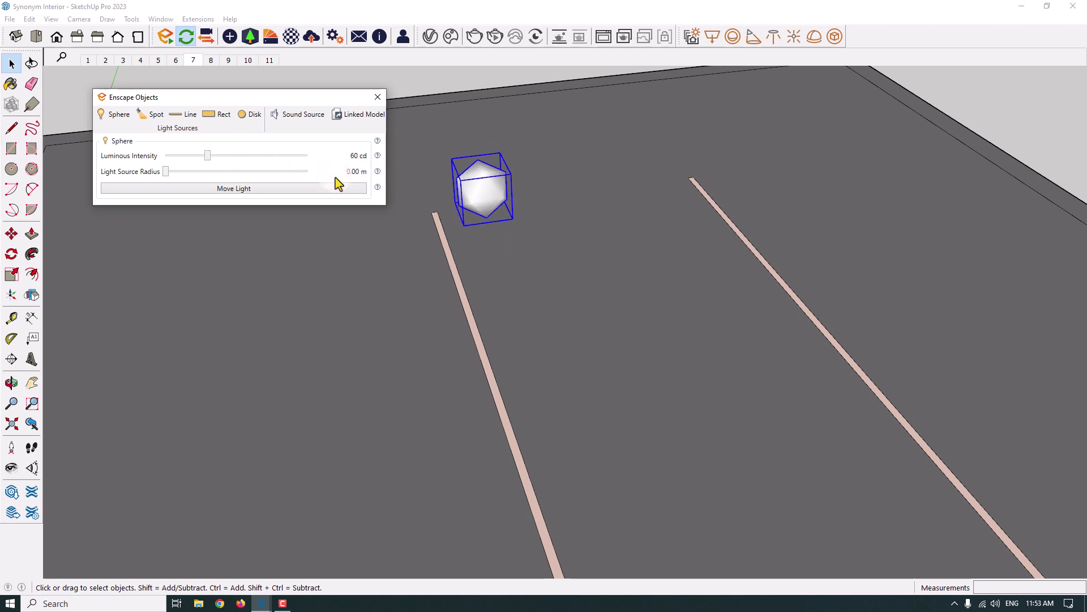
left_click(378, 102)
key("m")
scroll(432, 236, "up", 3)
left_click(468, 183)
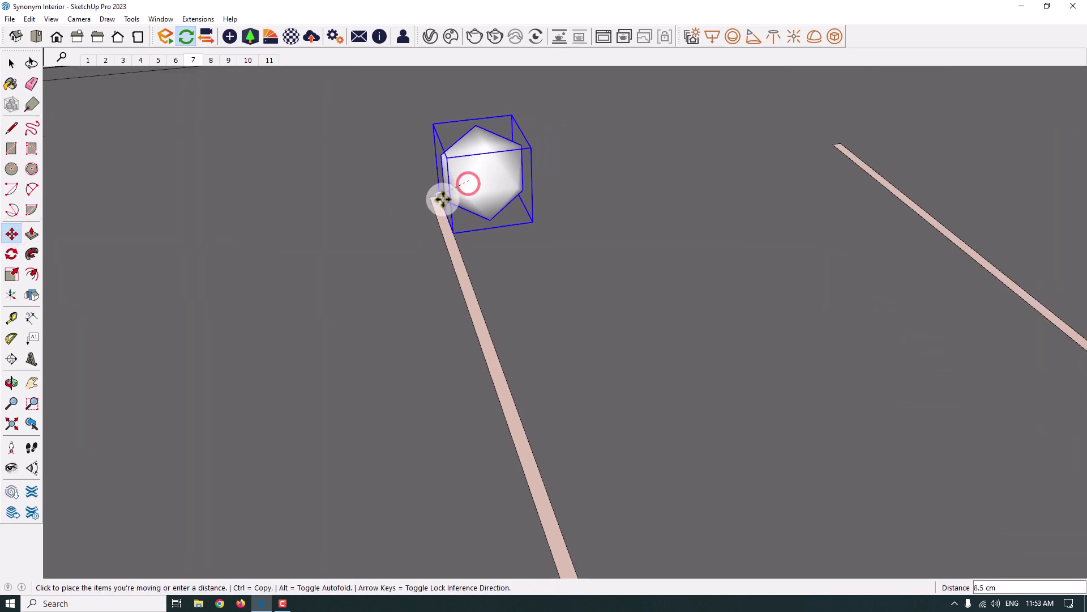
Slide the ceiling fixture 35 along the red axis to centre it between the strips.
scroll(419, 195, "down", 3)
scroll(427, 198, "up", 2)
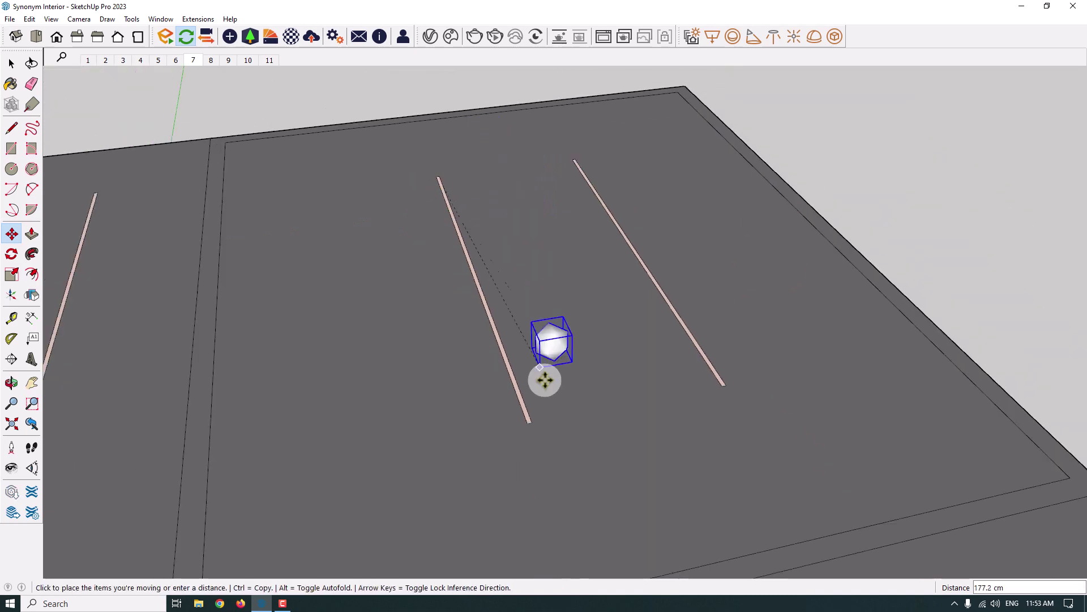
scroll(529, 425, "up", 1)
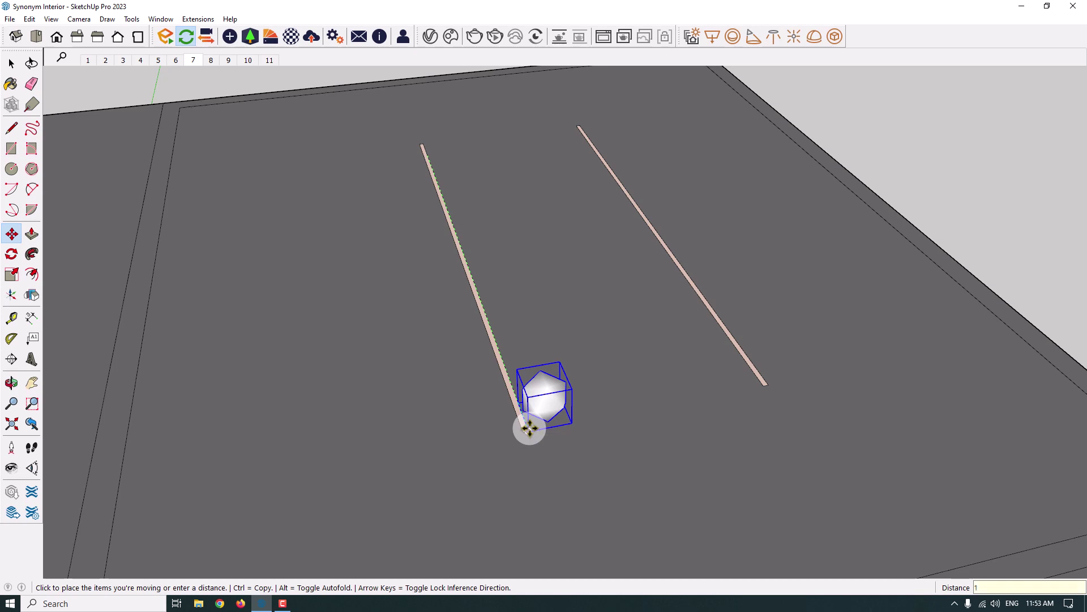
key("Escape")
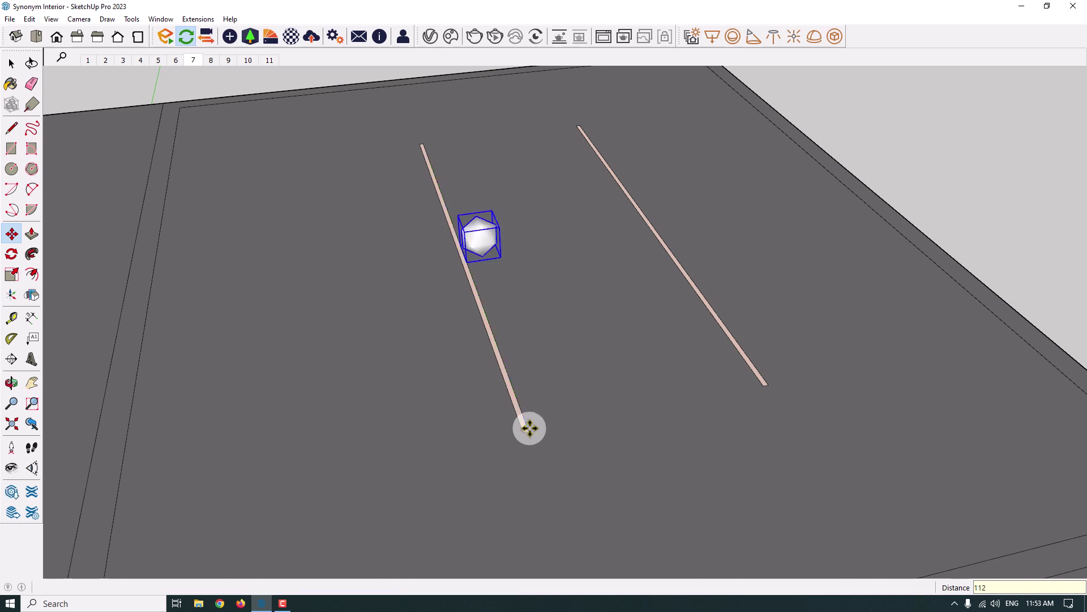
middle_click_drag(595, 381, 498, 301)
left_click(456, 263)
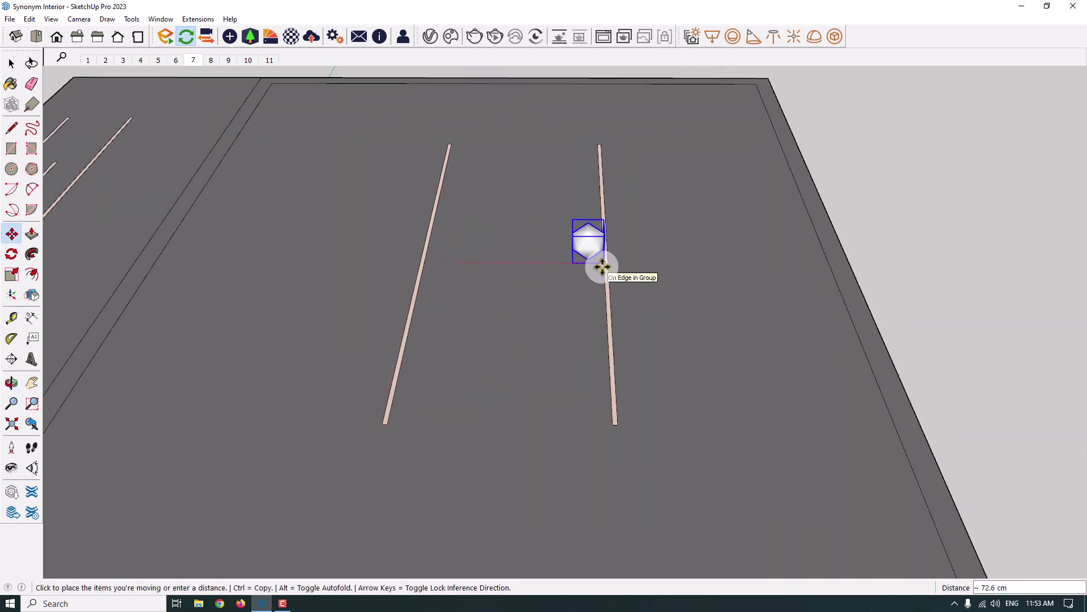
type("35")
key("Return")
scroll(611, 264, "down", 8)
key("space")
middle_click_drag(602, 317, 841, 321)
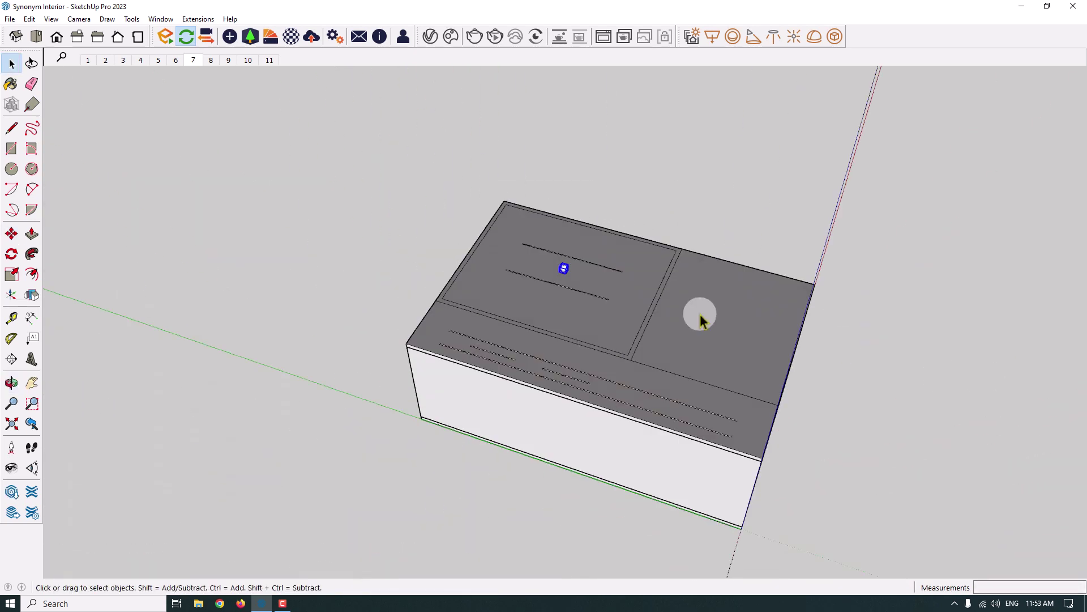
Copy the ceiling light fixture 380 across to the next ceiling section.
scroll(700, 315, "up", 5)
middle_click_drag(700, 315, 639, 336)
left_click(11, 235)
key("ctrl")
left_click(414, 341)
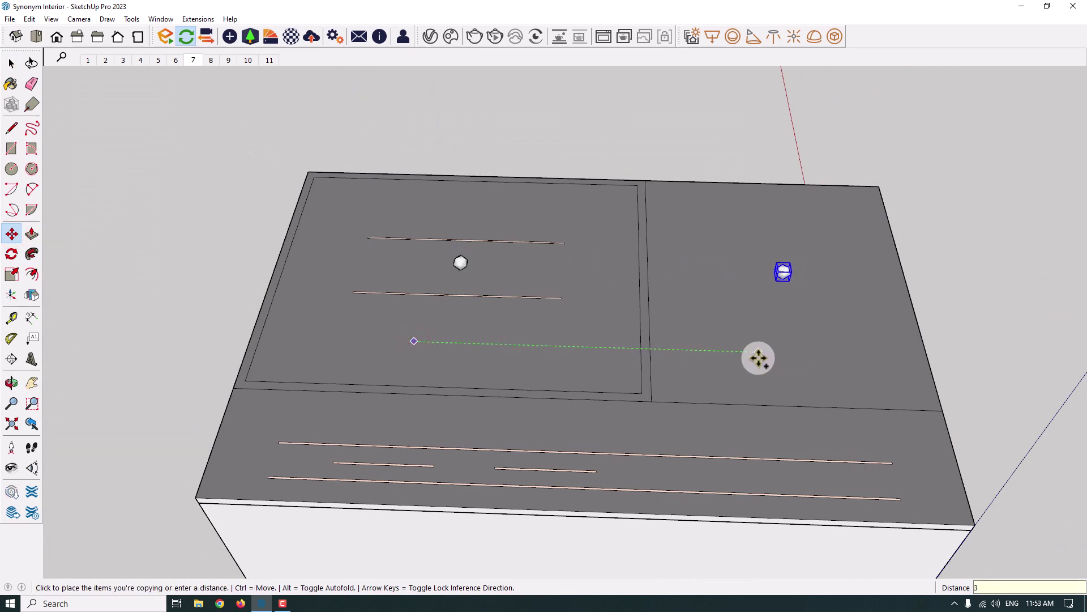
key("Return")
scroll(688, 348, "down", 5)
key("space")
middle_click_drag(447, 350, 167, 351)
Copy both fixtures 285 over to the side ceiling light strips.
left_click(11, 233)
key("ctrl")
left_click(551, 338)
scroll(430, 339, "up", 3)
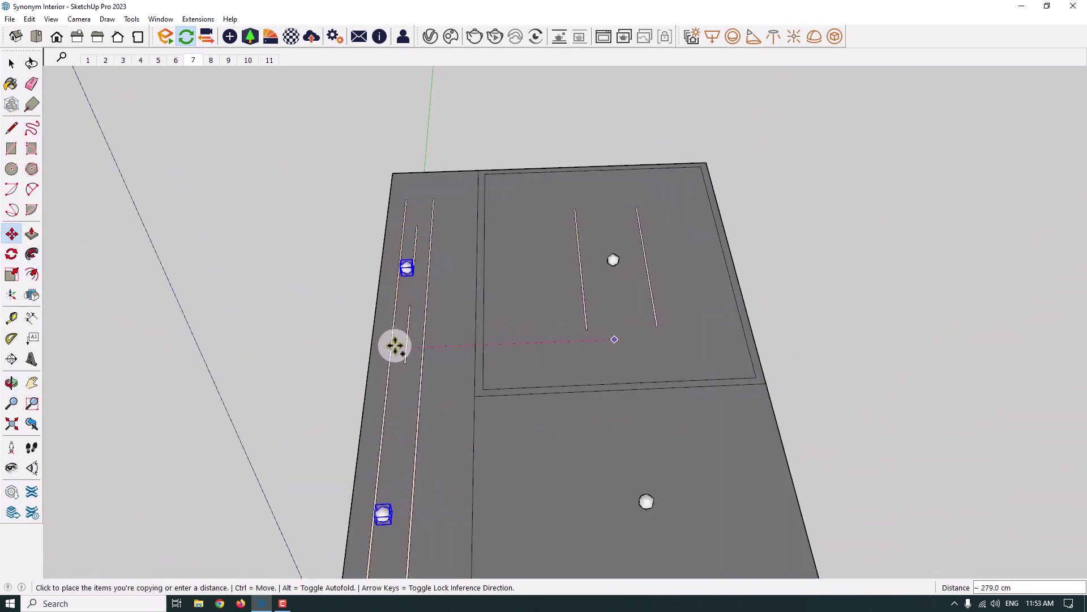
type("280")
key("Return")
type("285")
key("Return")
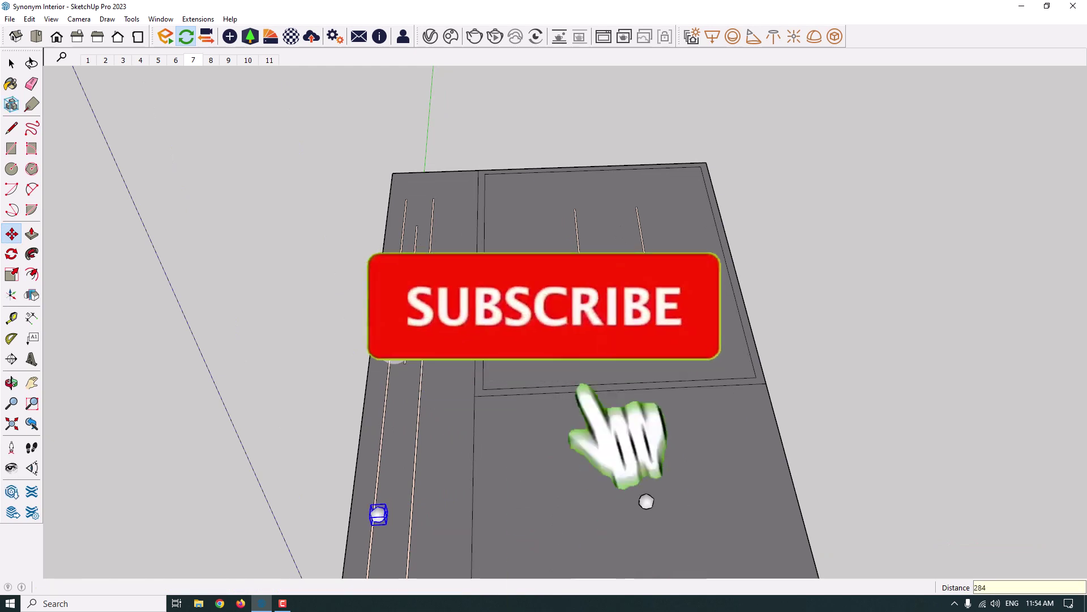
type("2")
key("Return")
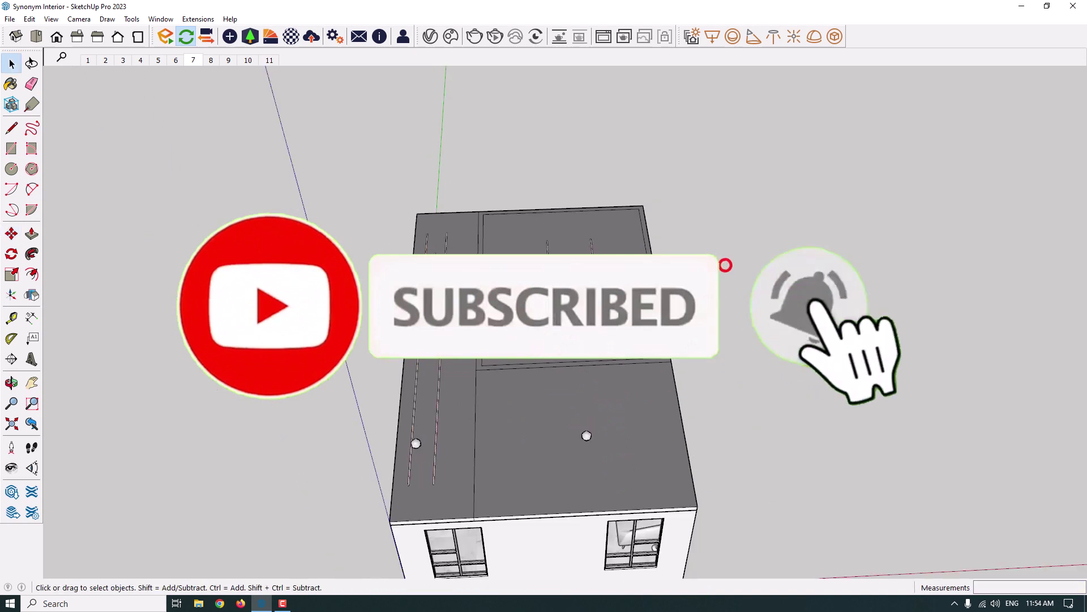
middle_click_drag(691, 354, 706, 359)
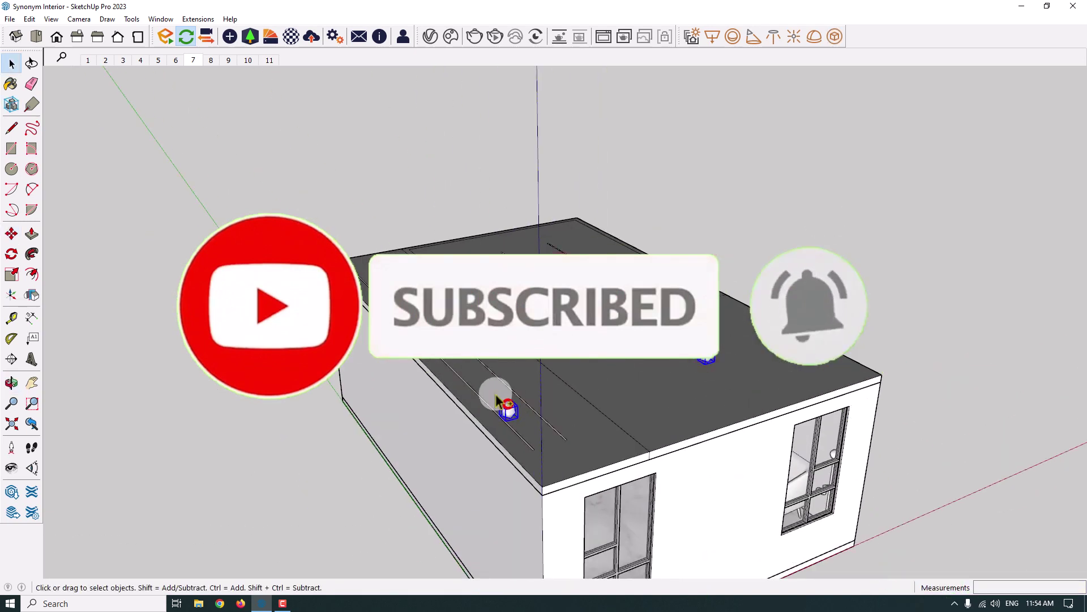
Flip the ceiling and its lights, set it back on the walls, and return to scene 7.
triple_click(514, 330, "shift")
right_click(514, 330)
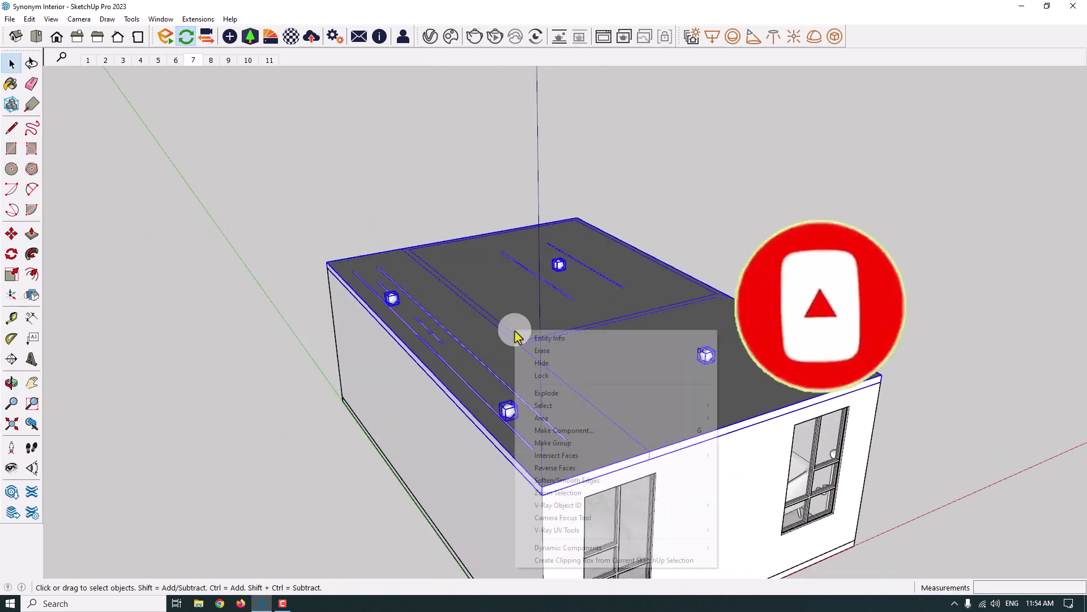
left_click(31, 294)
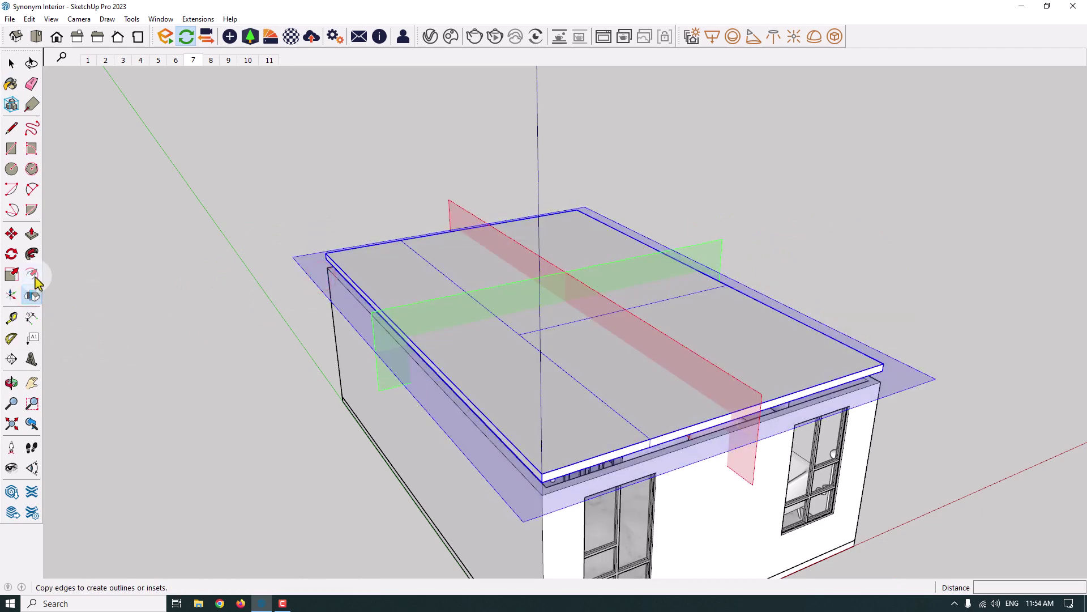
key("m")
scroll(837, 314, "up", 5)
left_click(818, 294)
left_click(816, 331)
scroll(711, 321, "down", 2)
key("space")
left_click(823, 260)
left_click(193, 60)
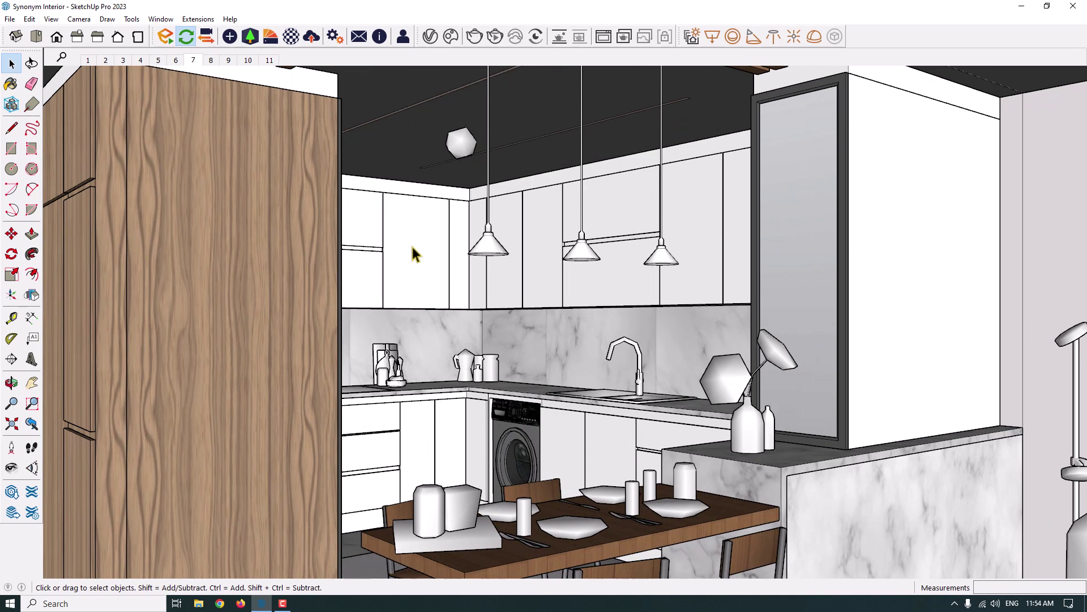
Draw a vertical guide line down the wooden wardrobe panel beside the kitchen.
left_click(9, 129)
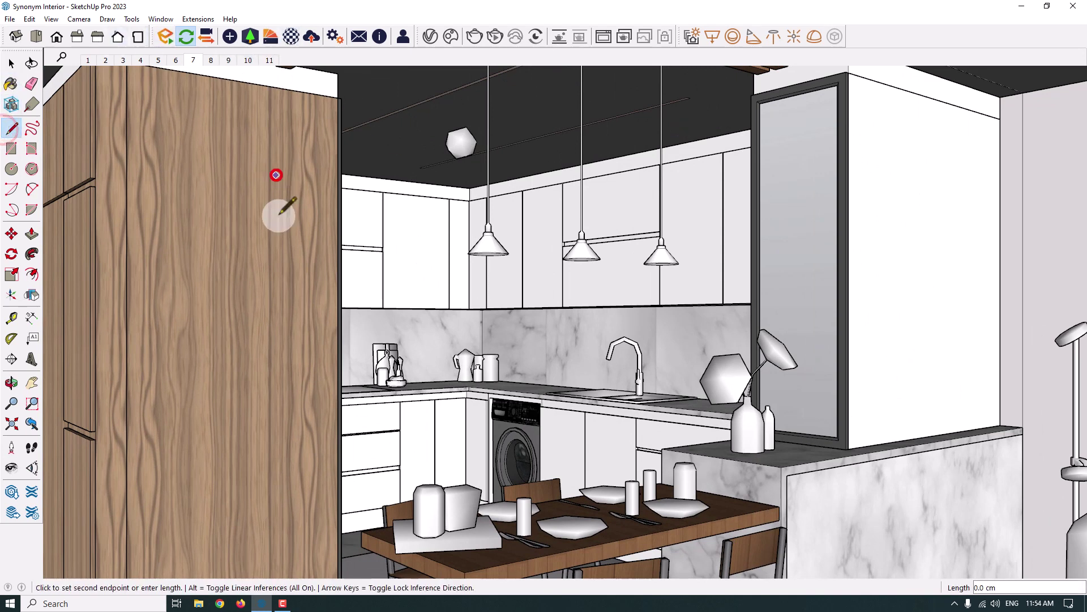
left_click(276, 174)
left_click(275, 409)
key("space")
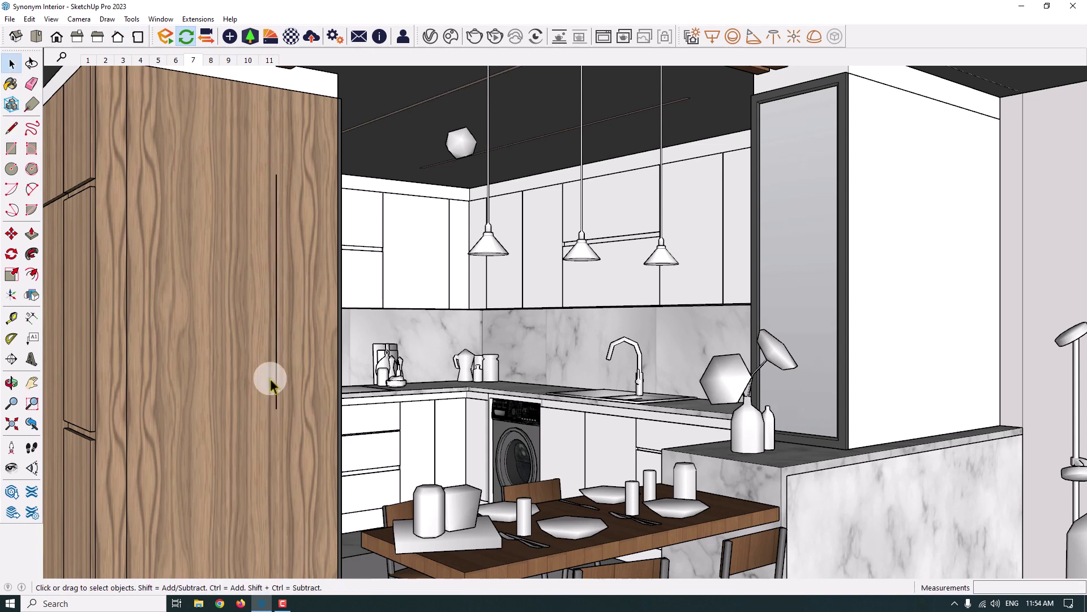
left_click(232, 37)
Place an Enscape spot light on the panel line, aimed down the wall.
left_click(163, 131)
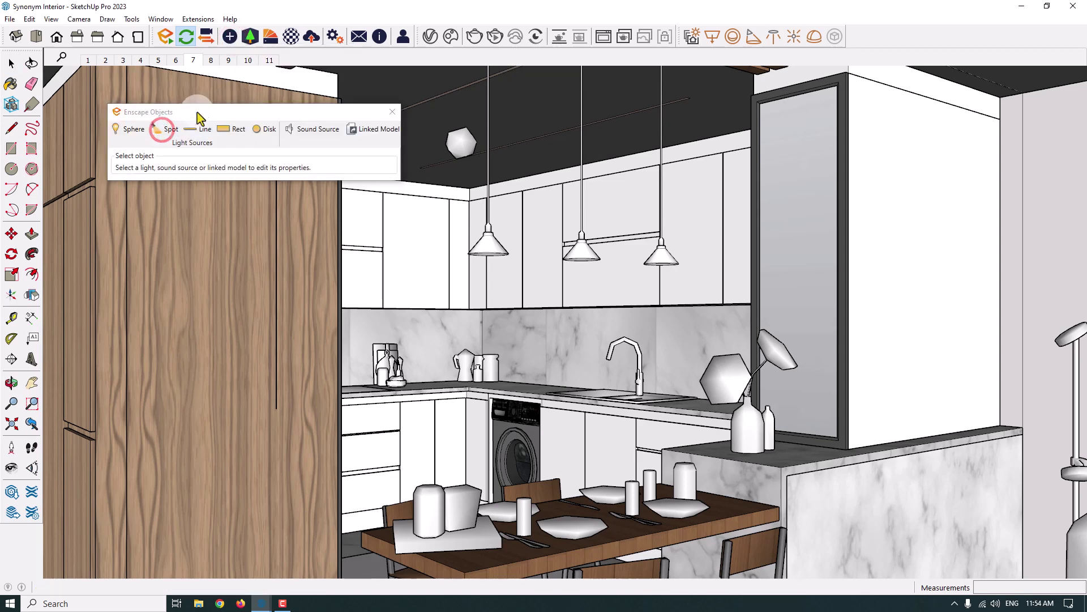
left_click(276, 339)
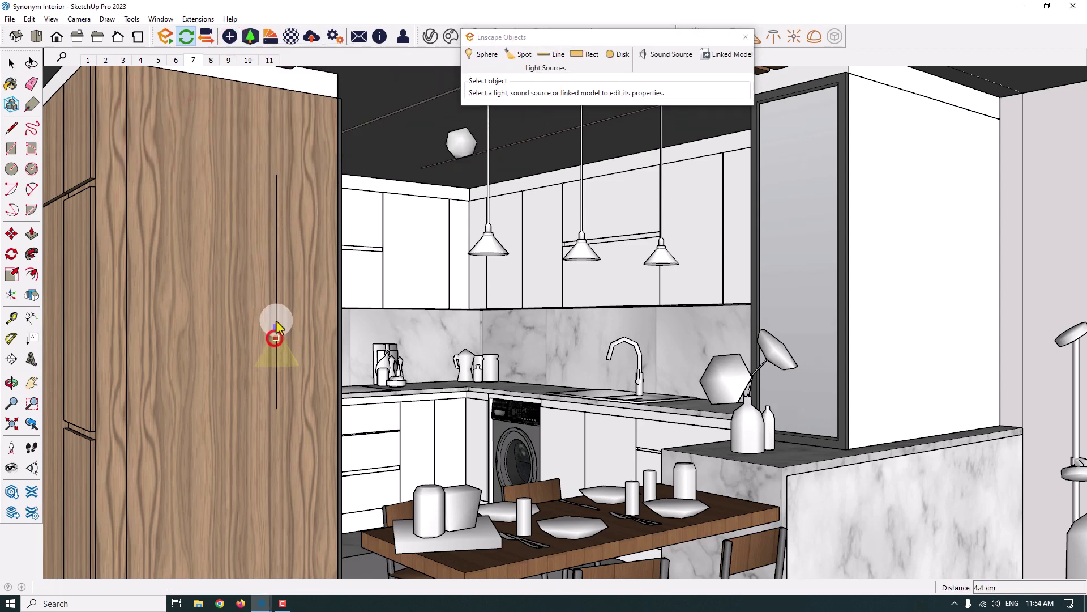
left_click(276, 209)
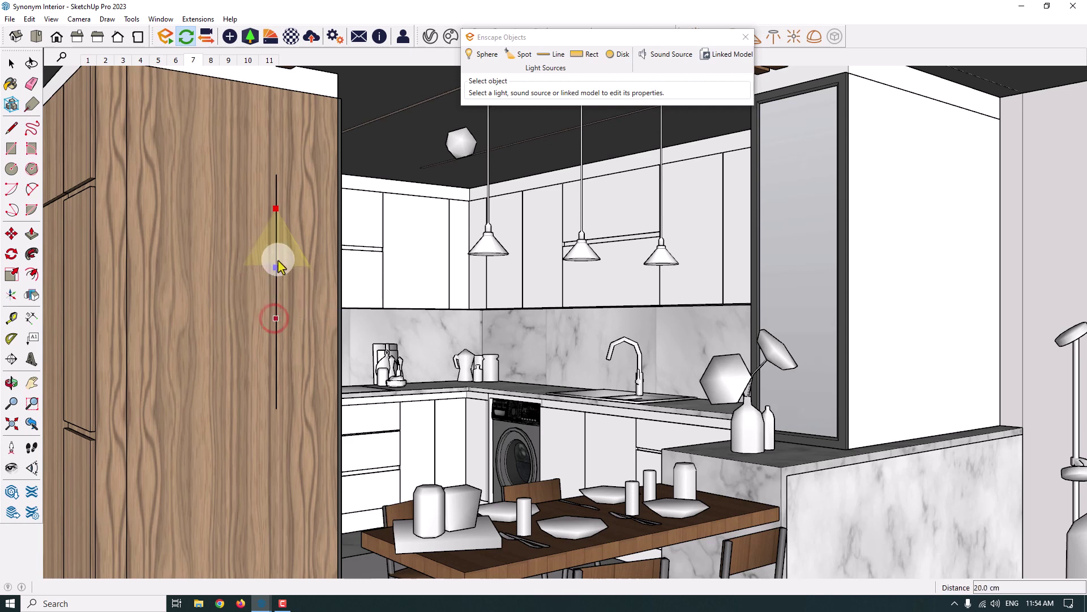
left_click(277, 256)
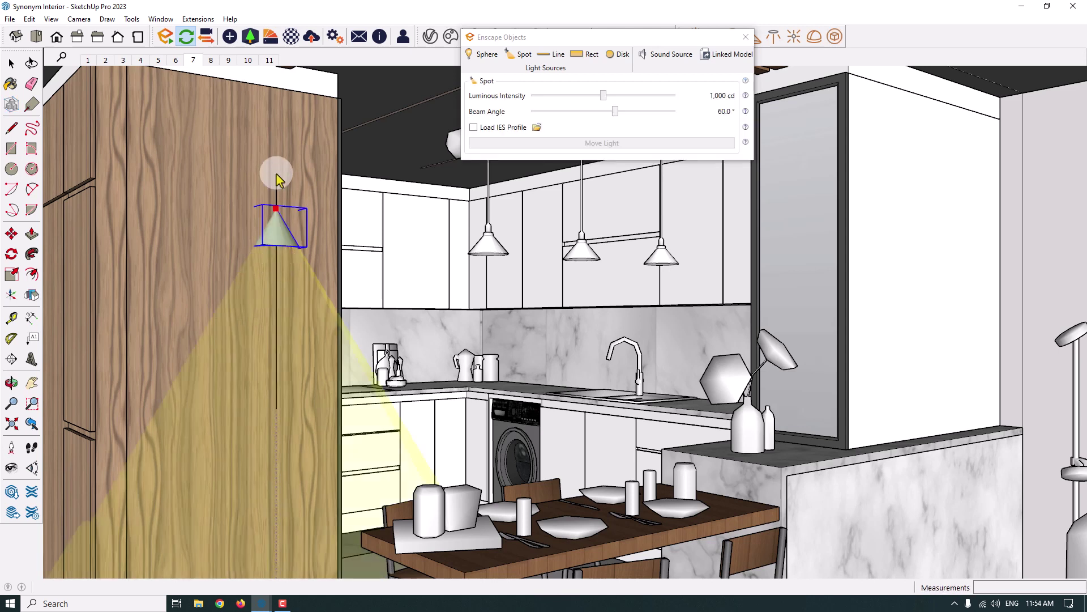
Set the spot light's luminous intensity to 46 cd.
right_click(680, 92)
left_click(691, 113)
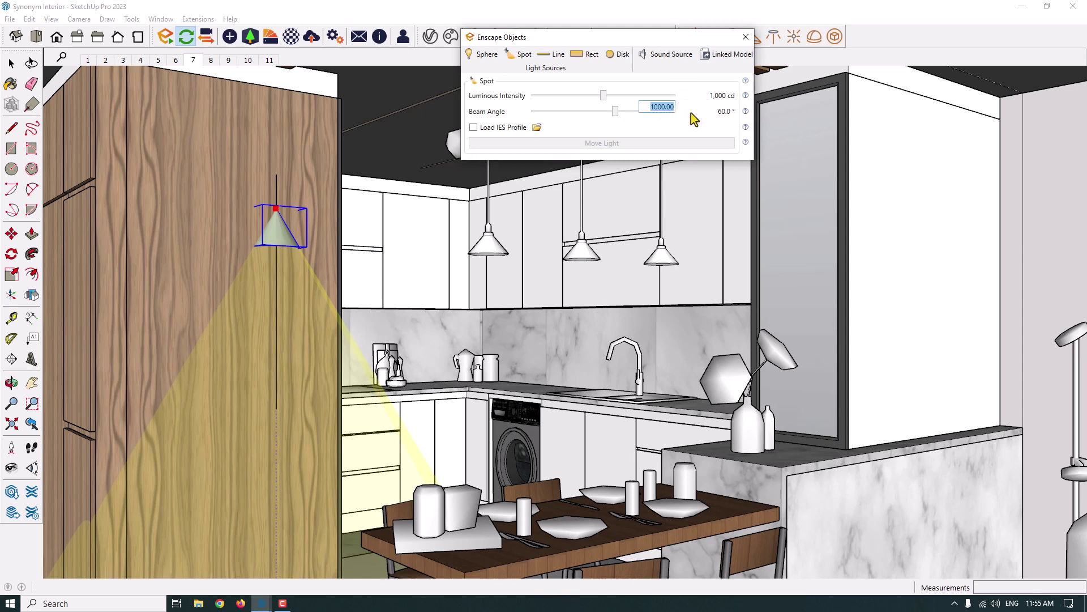
key("Return")
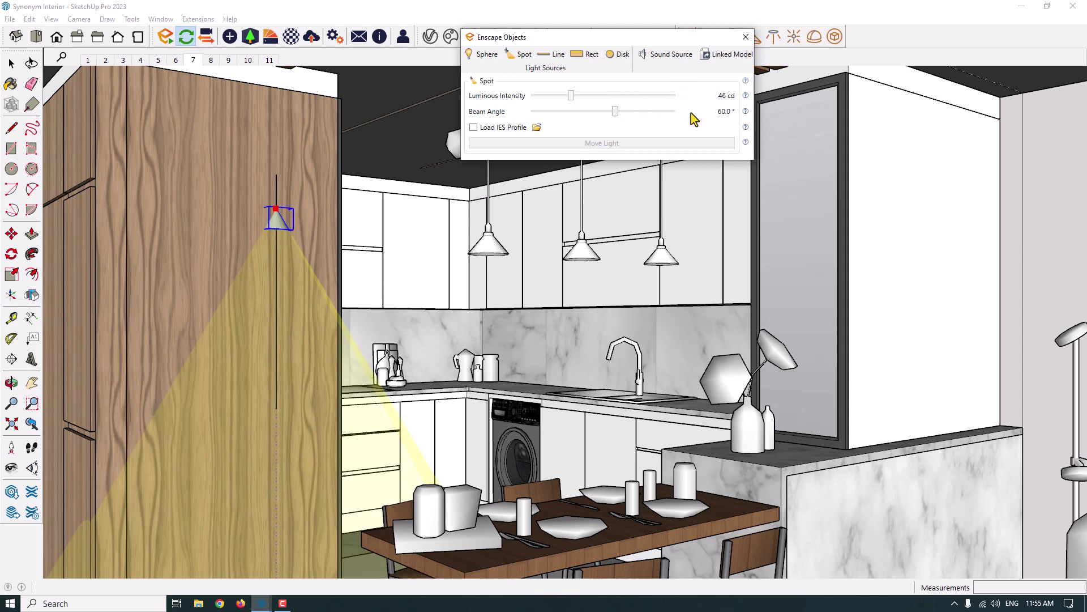
scroll(294, 227, "up", 5)
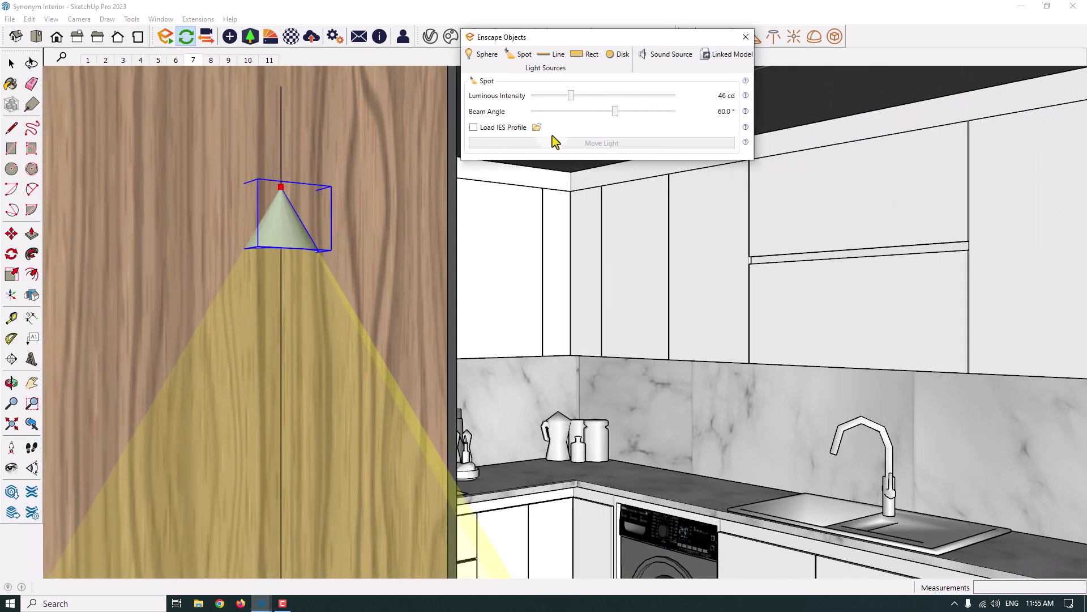
Set the spot light's beam angle to exactly 40°.
left_click_drag(613, 113, 542, 100)
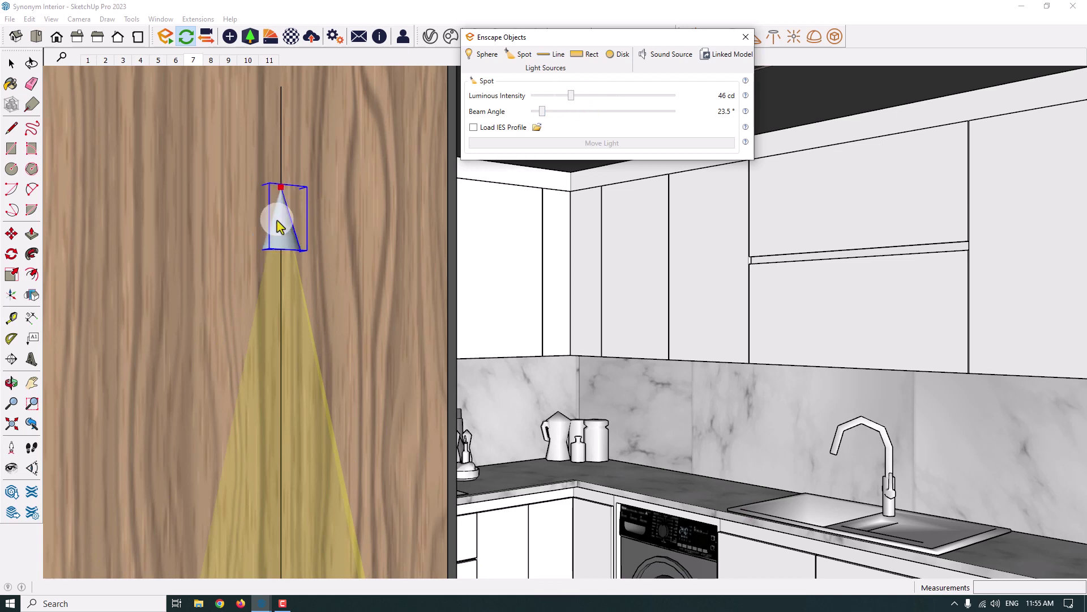
left_click_drag(544, 112, 575, 122)
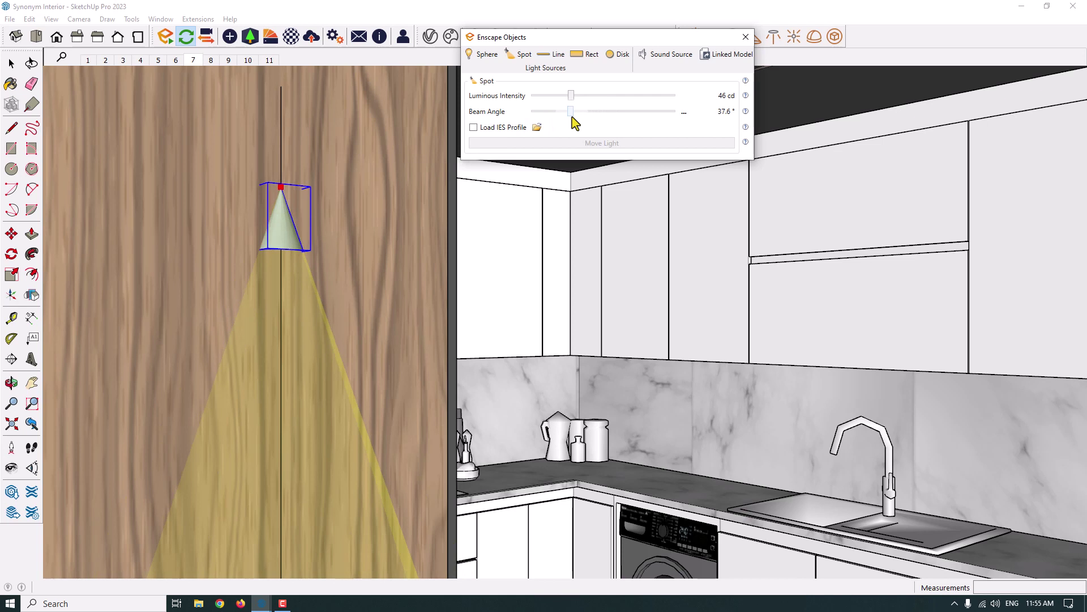
left_click_drag(575, 122, 558, 120)
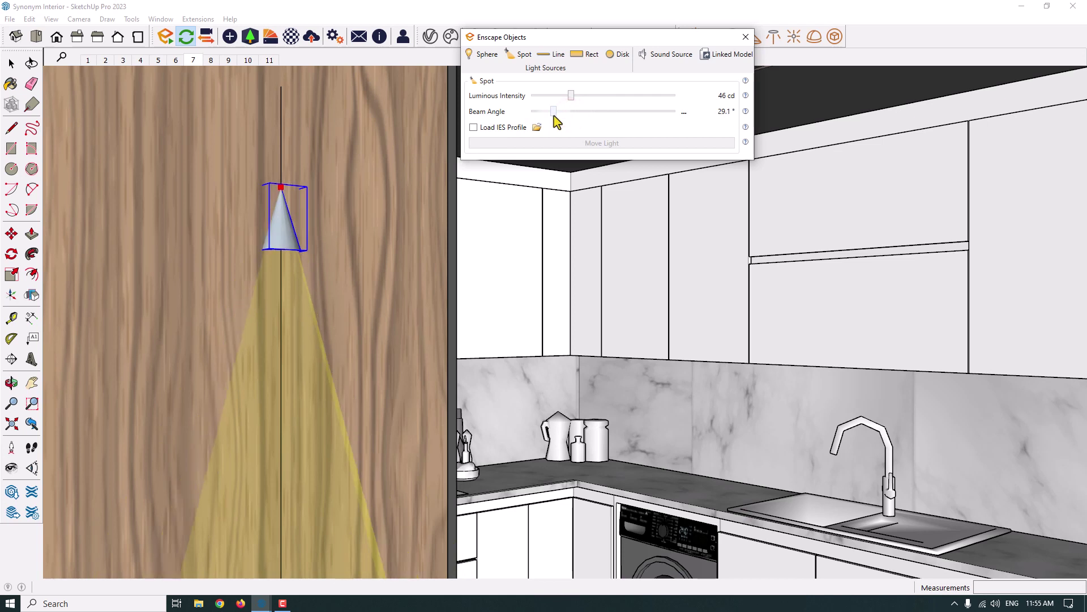
left_click(554, 116)
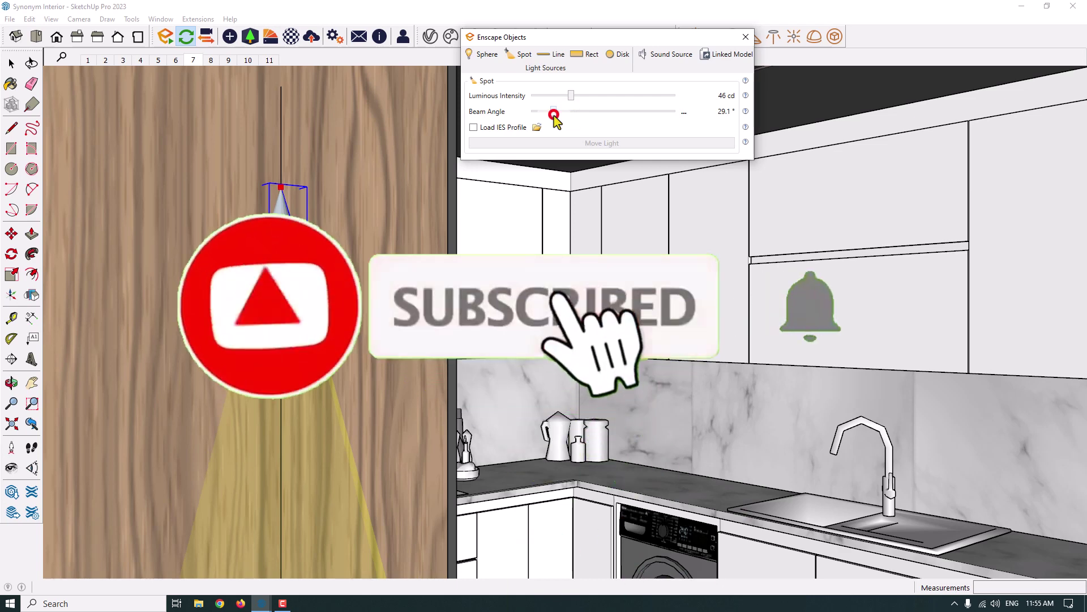
left_click_drag(554, 114, 621, 112)
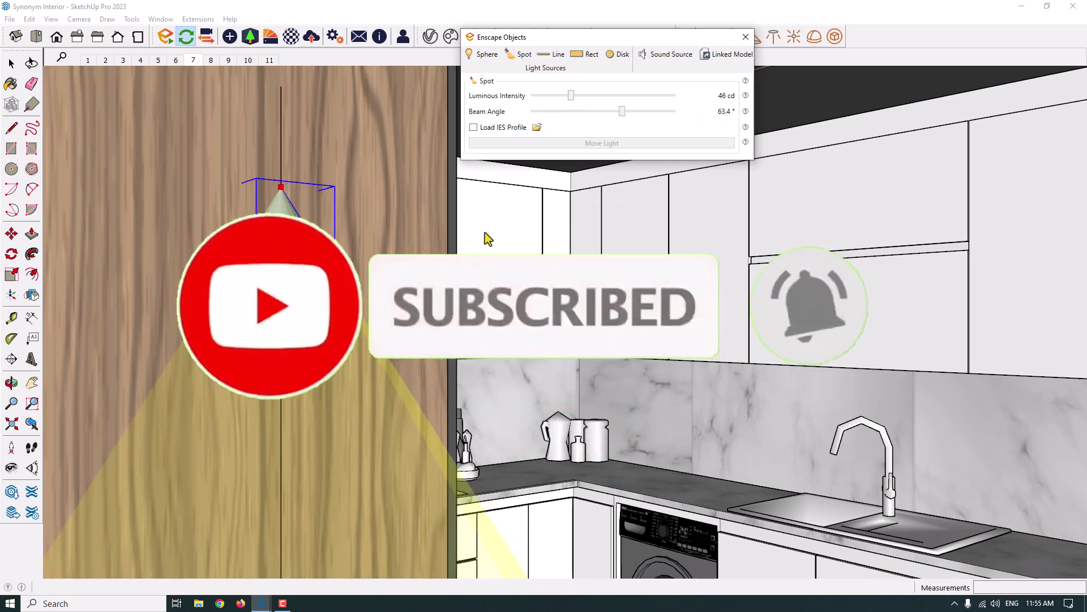
scroll(486, 244, "down", 3)
left_click(756, 281)
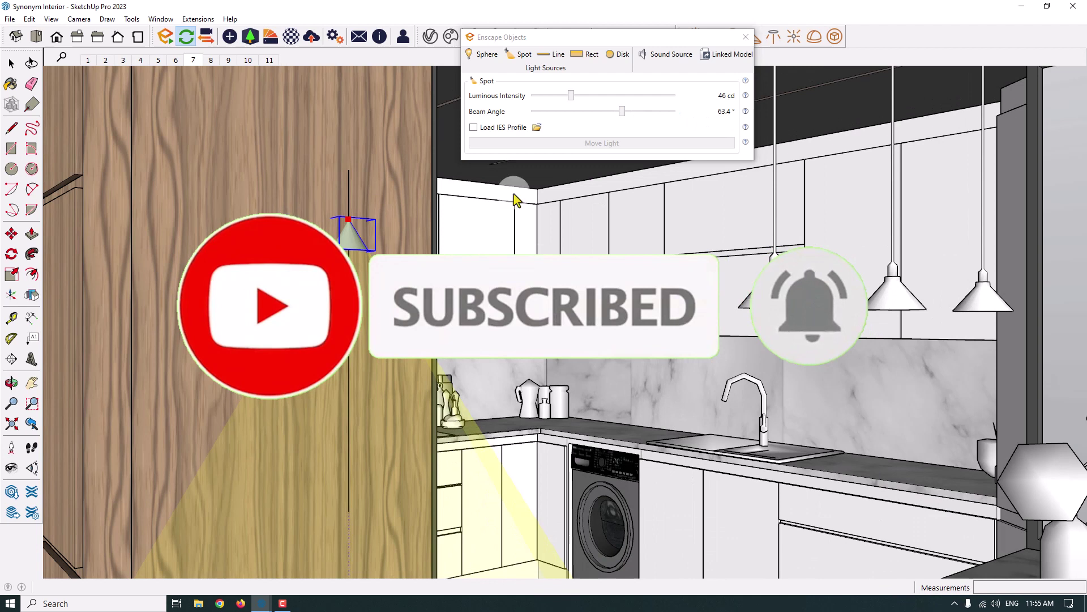
left_click(621, 112)
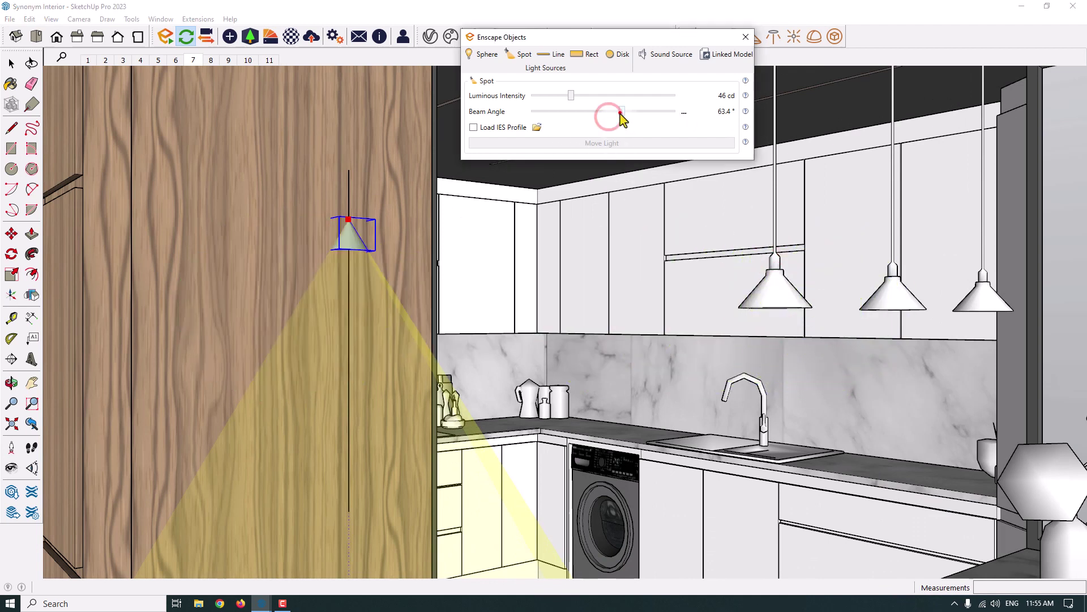
left_click(683, 113)
left_click(692, 136)
type("40")
key("Return")
left_click(745, 37)
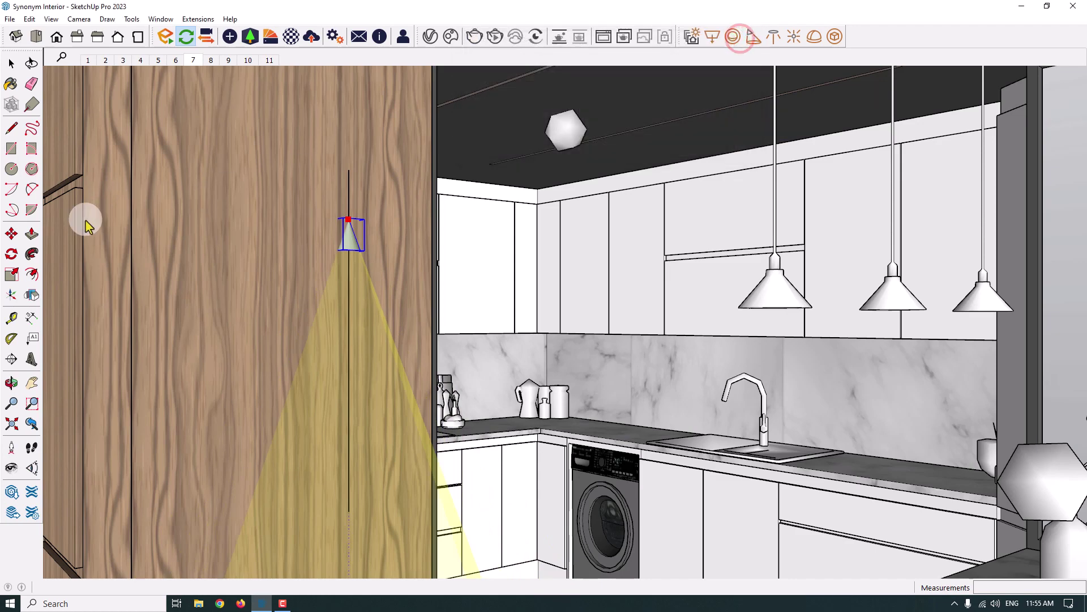
Move the spot light cone into the first pendant lamp above the dining table.
left_click(11, 233)
scroll(357, 219, "up", 5)
left_click(330, 203)
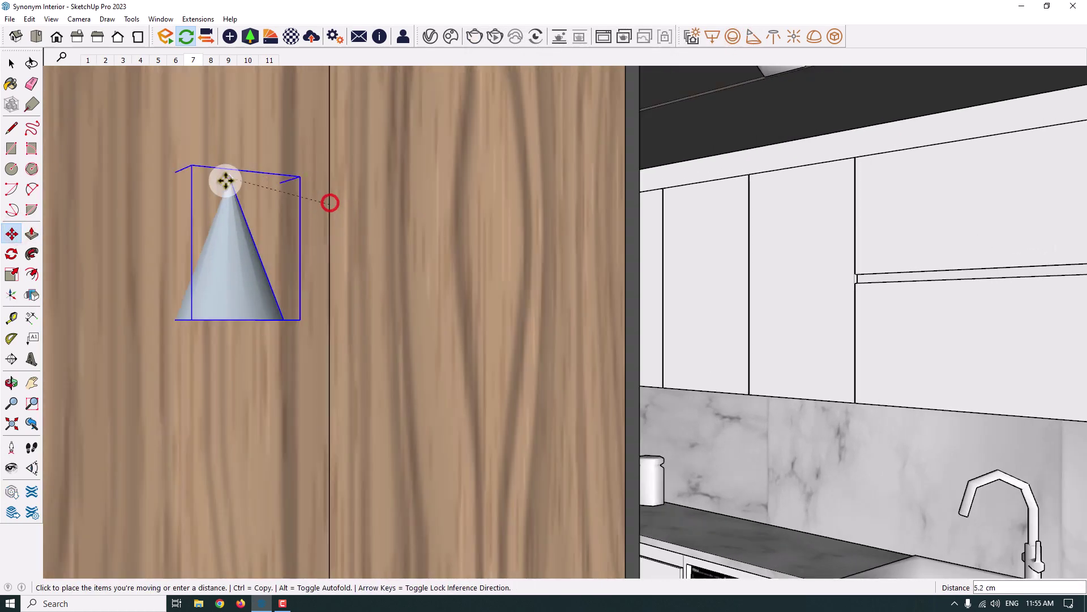
scroll(238, 184, "down", 8)
middle_click_drag(647, 325, 462, 289)
scroll(462, 289, "up", 10)
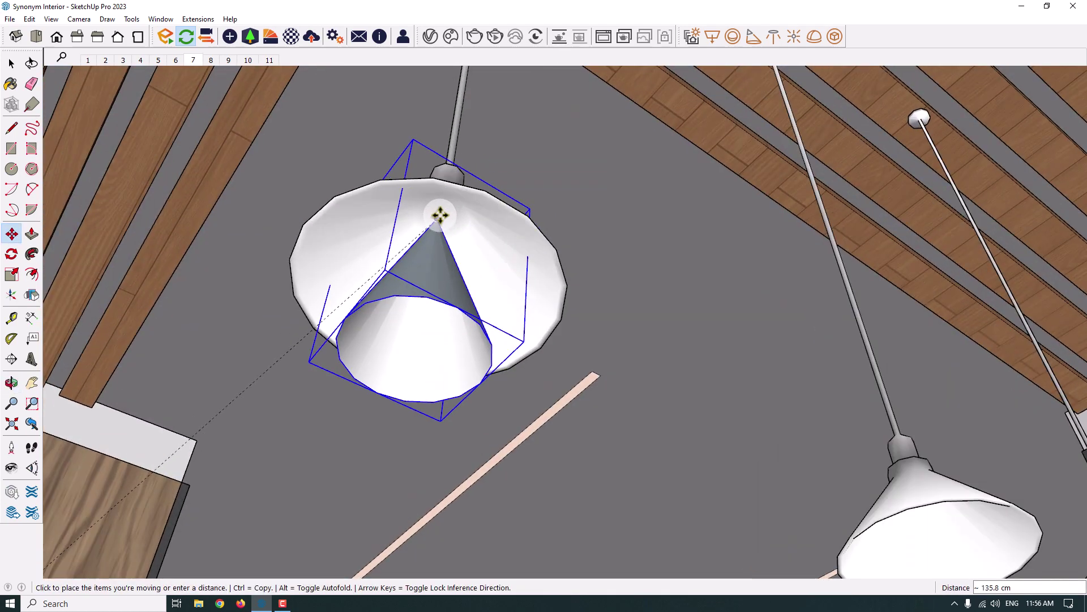
left_click(440, 215)
middle_click_drag(442, 217, 376, 352)
scroll(395, 305, "down", 7)
middle_click_drag(396, 304, 368, 354)
middle_click_drag(369, 354, 355, 237, "shift")
scroll(355, 237, "down", 5)
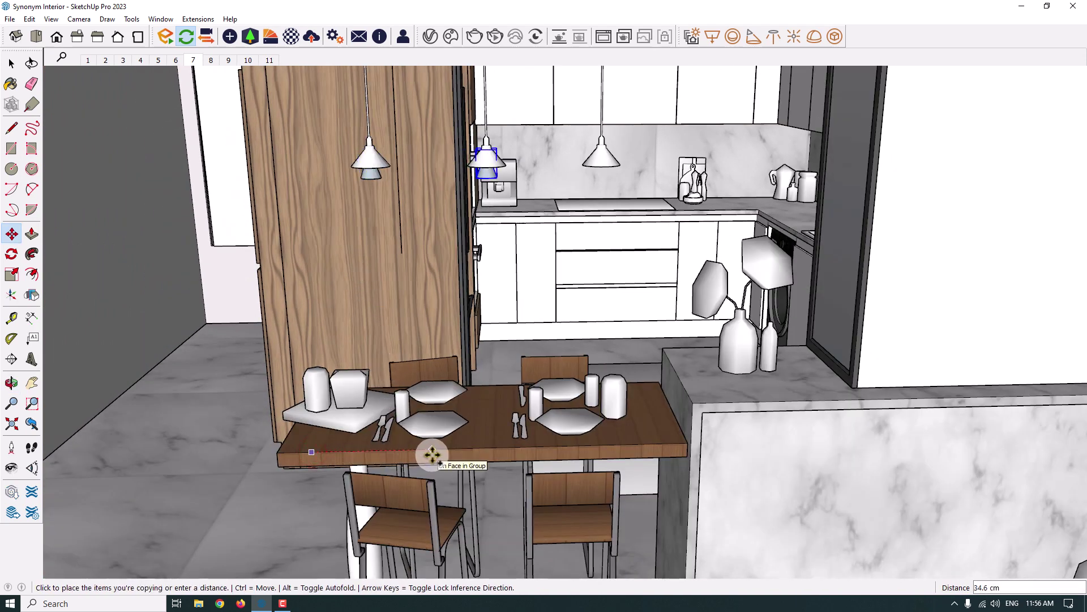
Array two further copies of the spot light cone, 34.6 cm apart.
type("5")
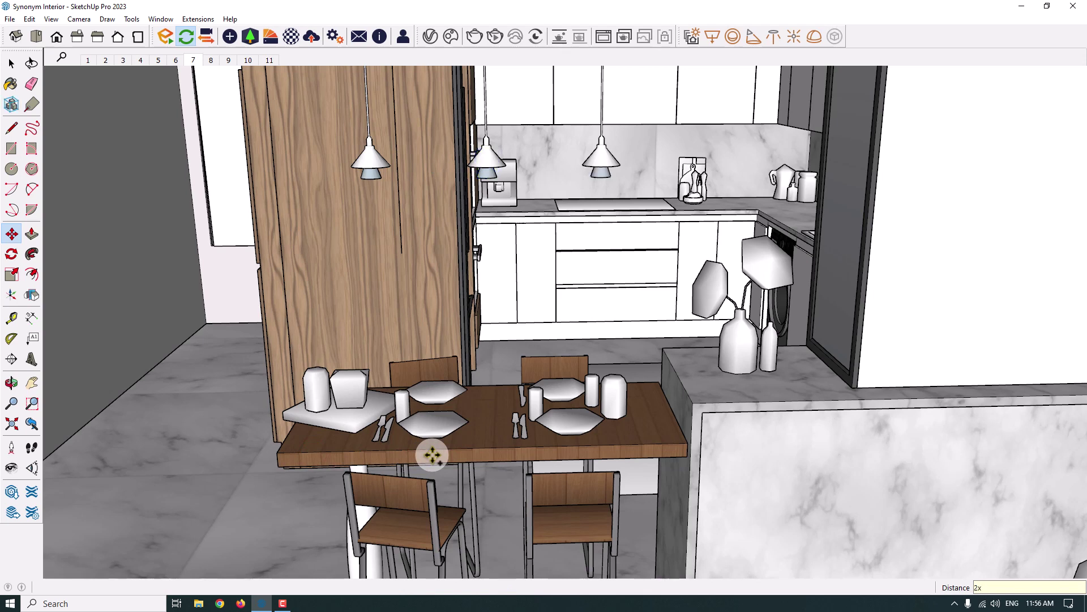
key("Return")
key("space")
middle_click_drag(432, 448, 360, 233)
scroll(833, 233, "up", 5)
middle_click_drag(832, 232, 594, 486)
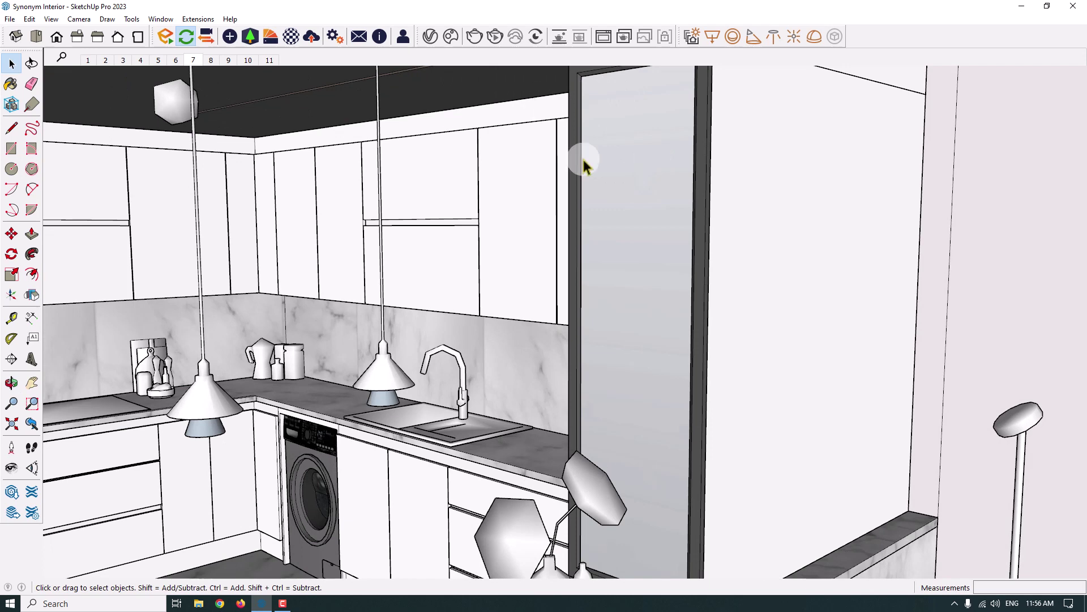
Place an Enscape rectangle light at the end of a vertical guide line by the doorway.
left_click(228, 36)
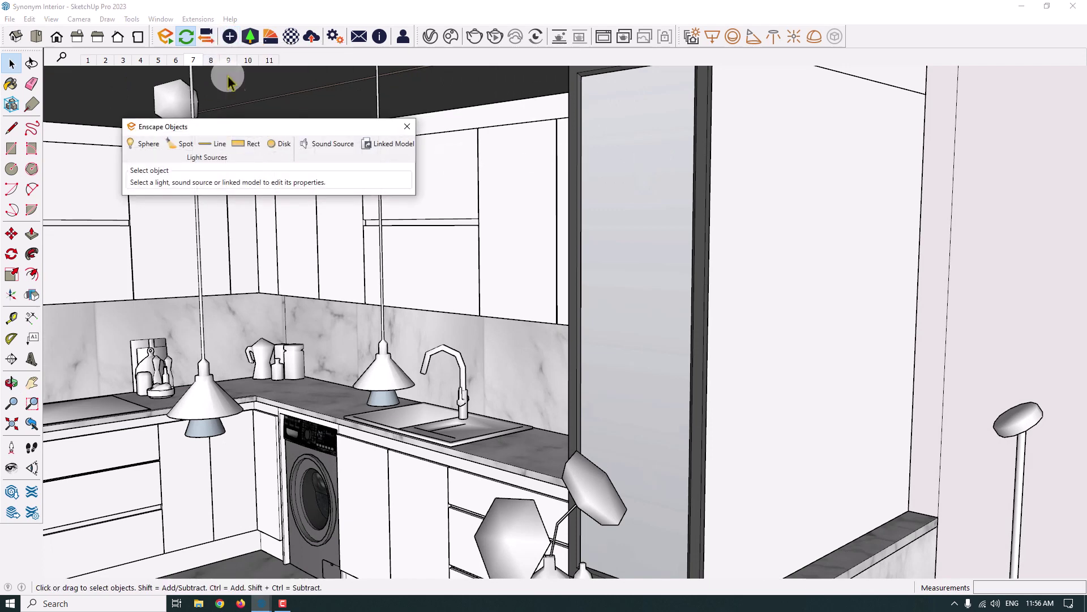
left_click(232, 144)
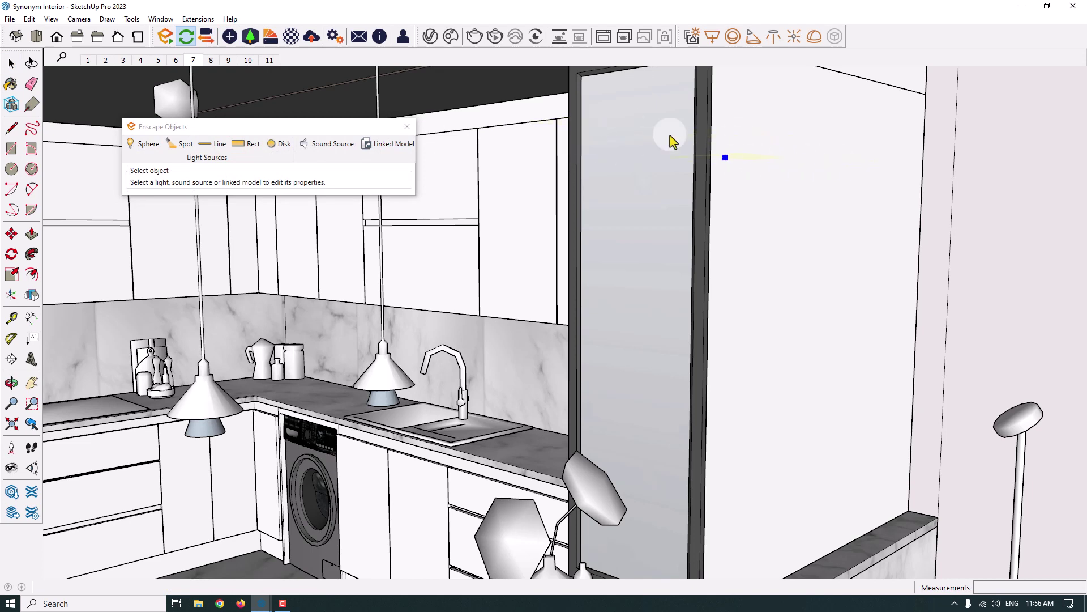
key("l")
left_click(736, 128)
left_click(735, 225)
left_click(241, 143)
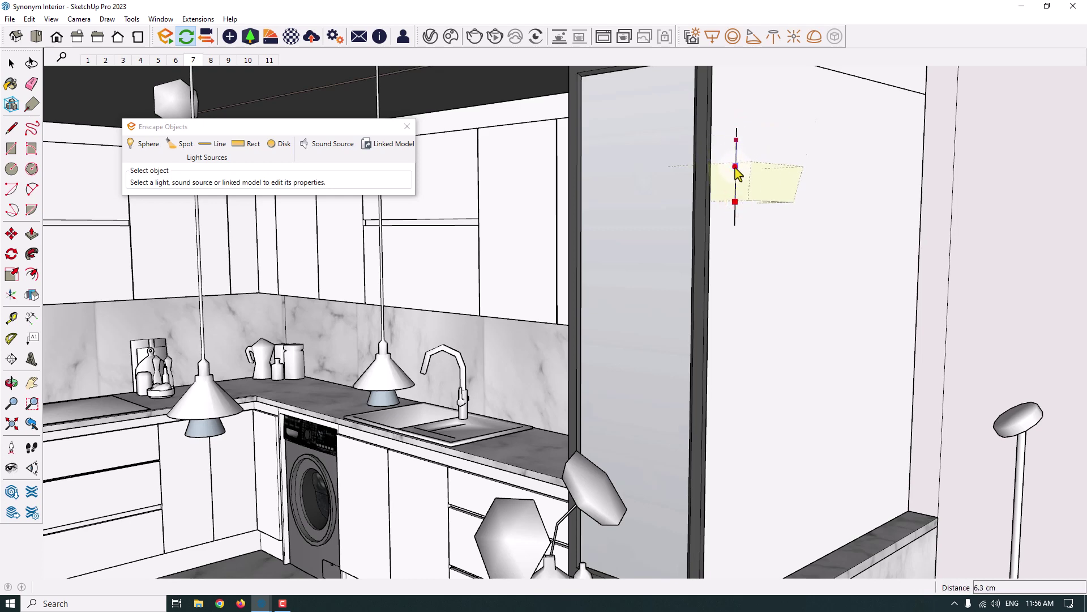
left_click(735, 201)
Rotate the rectangle light 90° and then 180° so it lies flat.
left_click(11, 253)
scroll(804, 376, "up", 5)
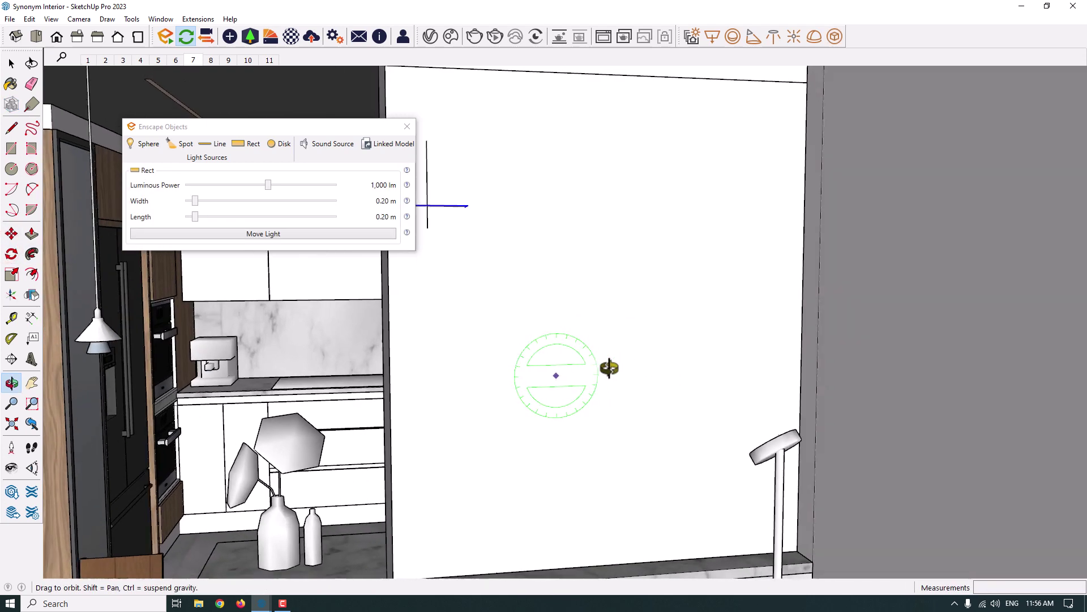
left_click(454, 310)
left_click(405, 311)
type("90")
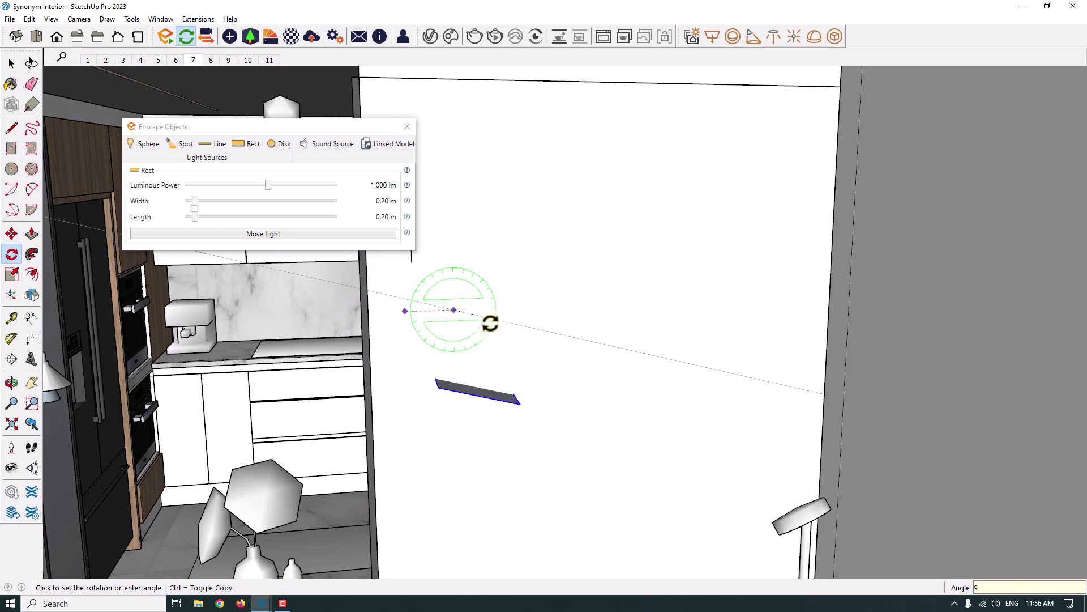
key("Return")
key("Return")
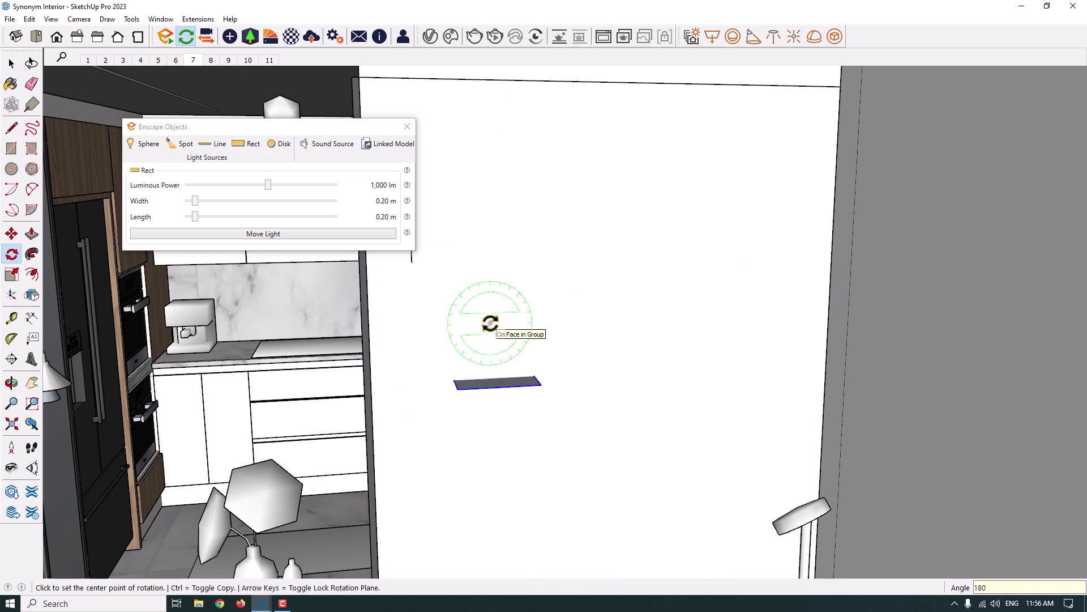
key("space")
left_click(411, 258)
middle_click_drag(431, 279, 694, 269)
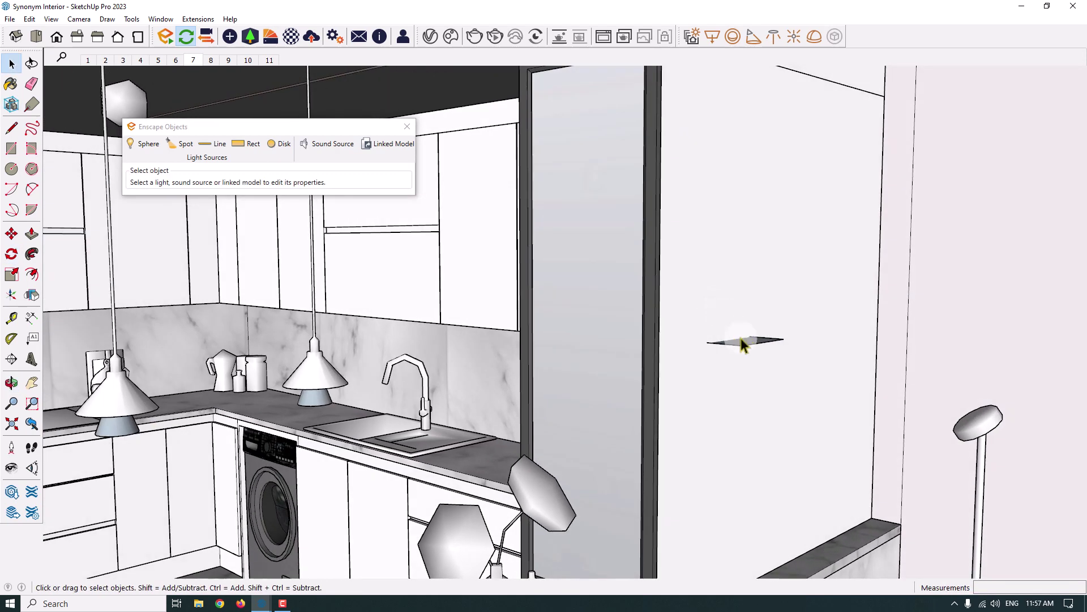
left_click(741, 340)
Scale the rectangle light to about 0.37 m near the tall door.
key("s")
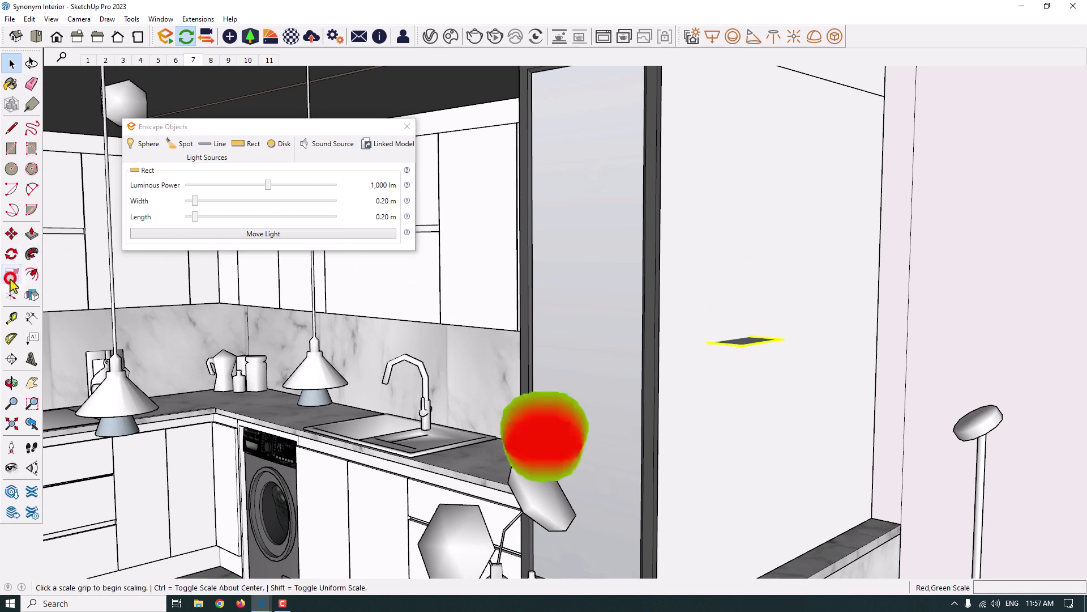
mouse_move(195, 203)
left_mouse_down()
mouse_move(224, 203)
mouse_move(205, 203)
left_mouse_up()
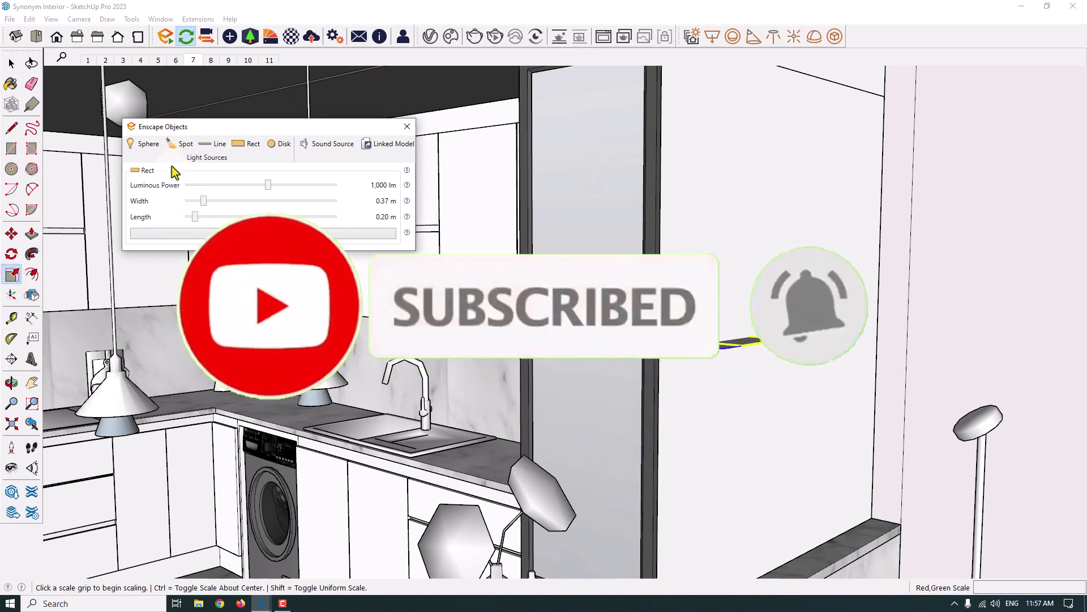
left_click(11, 232)
middle_click_drag(635, 141, 789, 170)
left_click_drag(193, 216, 190, 215)
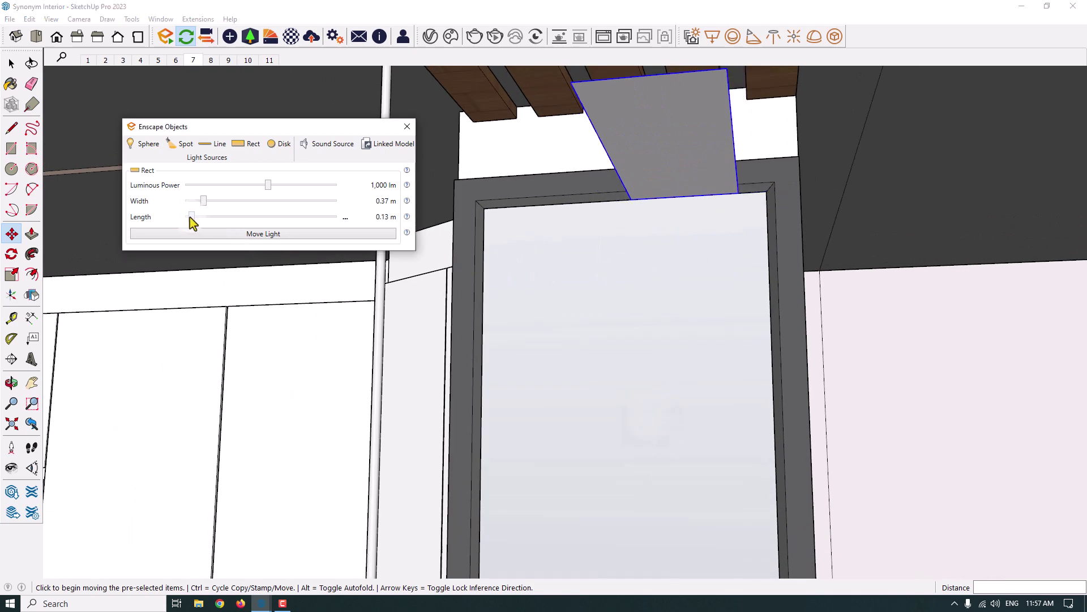
left_click(346, 219)
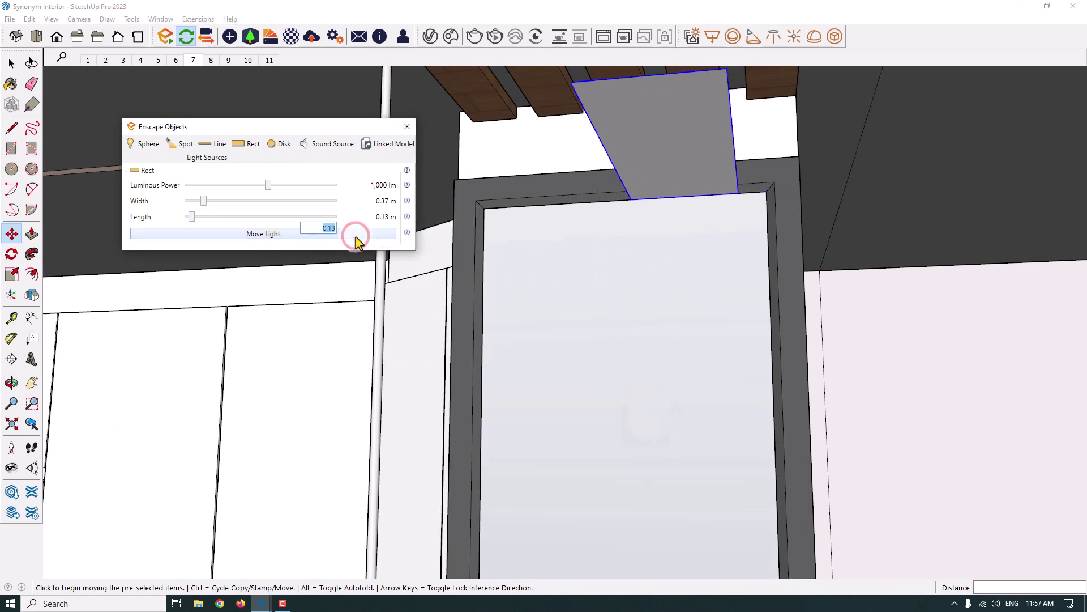
Set the light's length to 0.36 m and snap its corner to the door-frame corner.
left_click(12, 130)
left_click(483, 208)
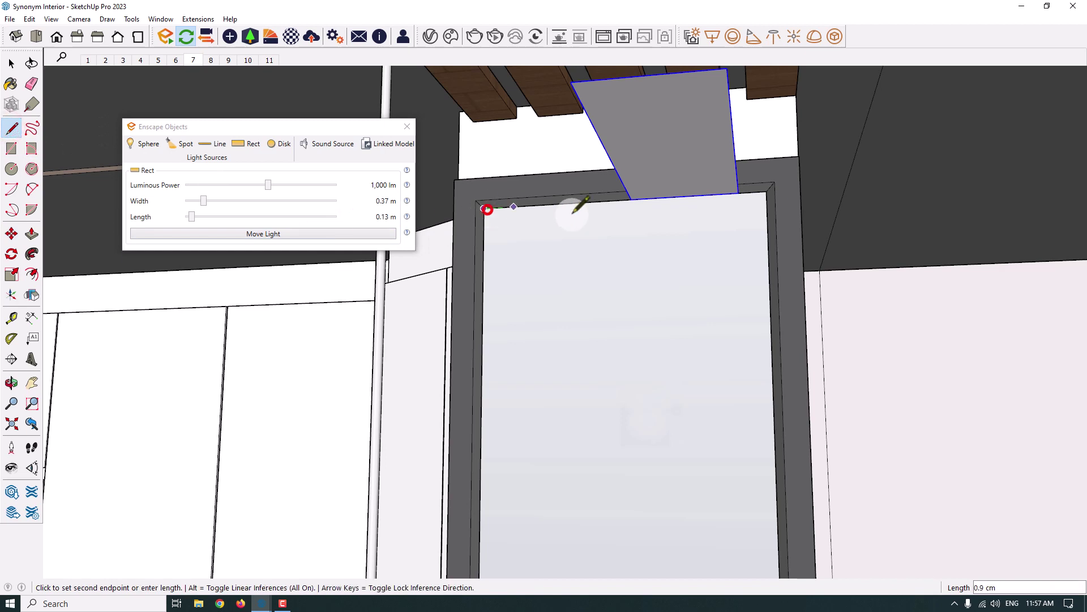
left_click(767, 192)
key("space")
left_click(345, 219)
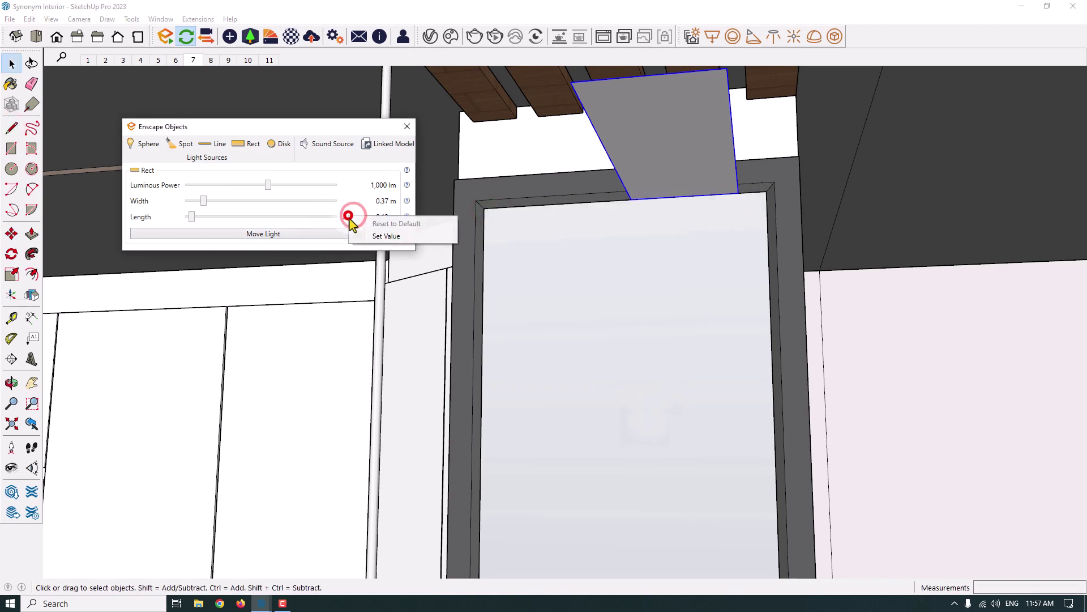
type("0.36")
key("Return")
left_click(360, 235)
left_click(544, 207)
left_click(485, 208)
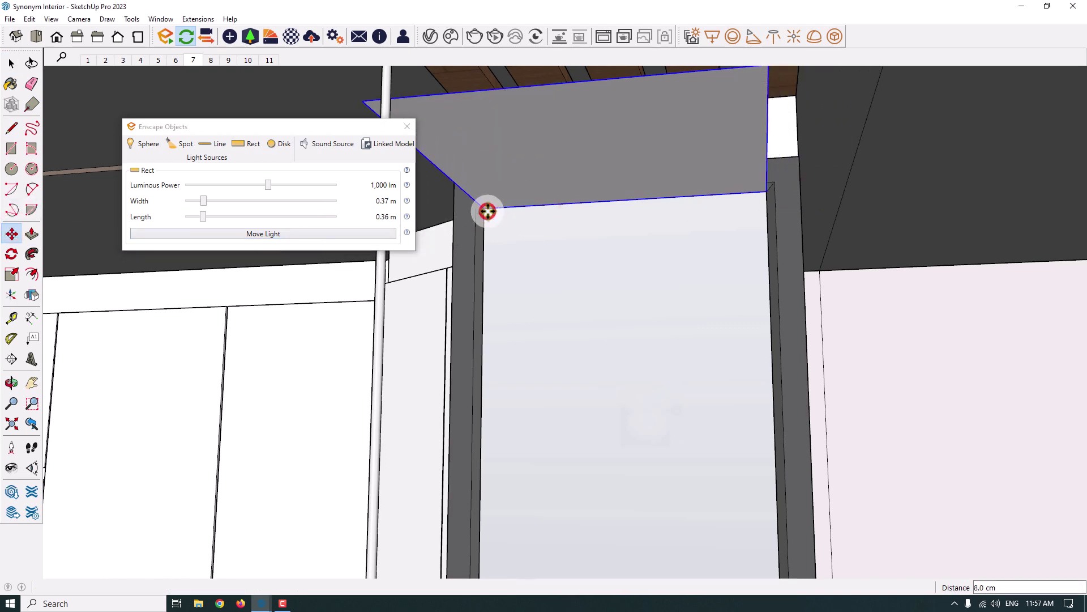
Set the light's width to 0.02 m and place the strip on top of the door frame.
left_click(336, 201)
left_click(345, 202)
left_click(359, 230)
key("Return")
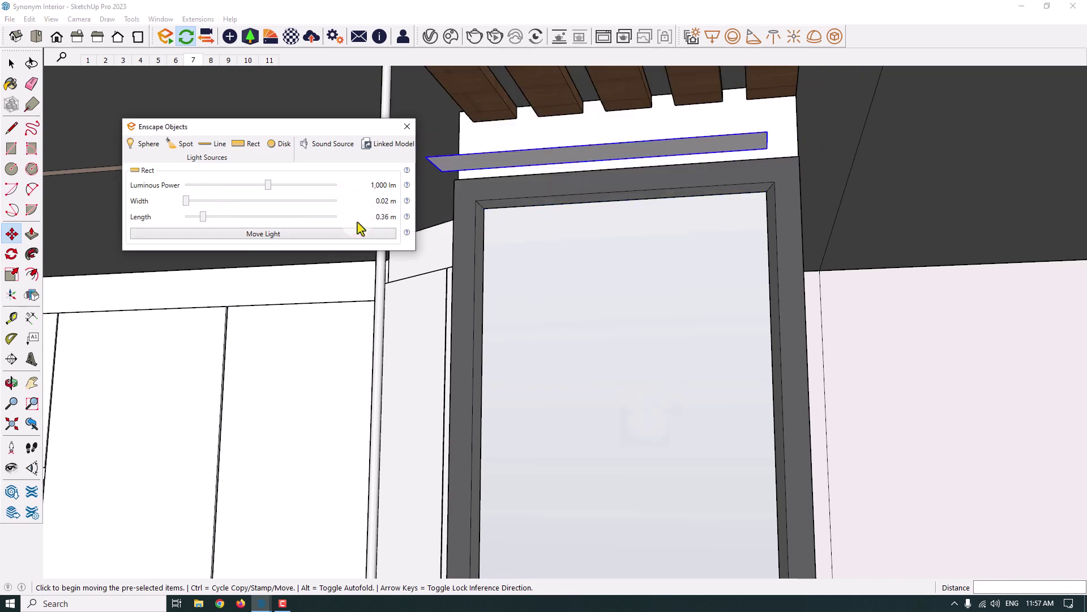
left_click(342, 201)
left_click(350, 222)
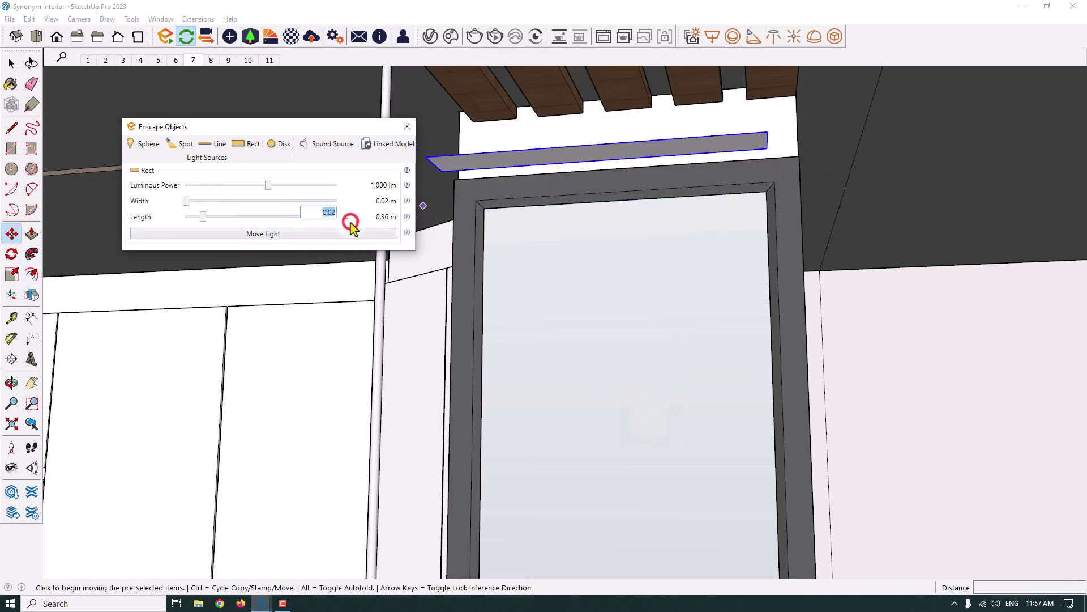
left_click(12, 233)
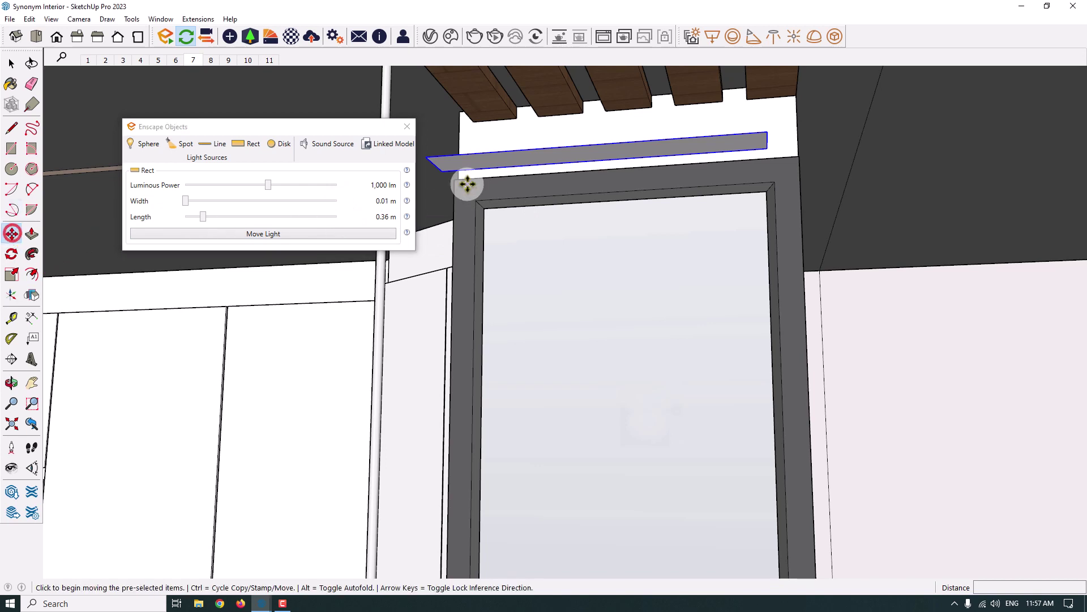
left_click(466, 184)
left_click(482, 208)
Reduce the strip to 0.01 m width and 20 lm luminous power.
middle_click_drag(583, 230, 517, 214)
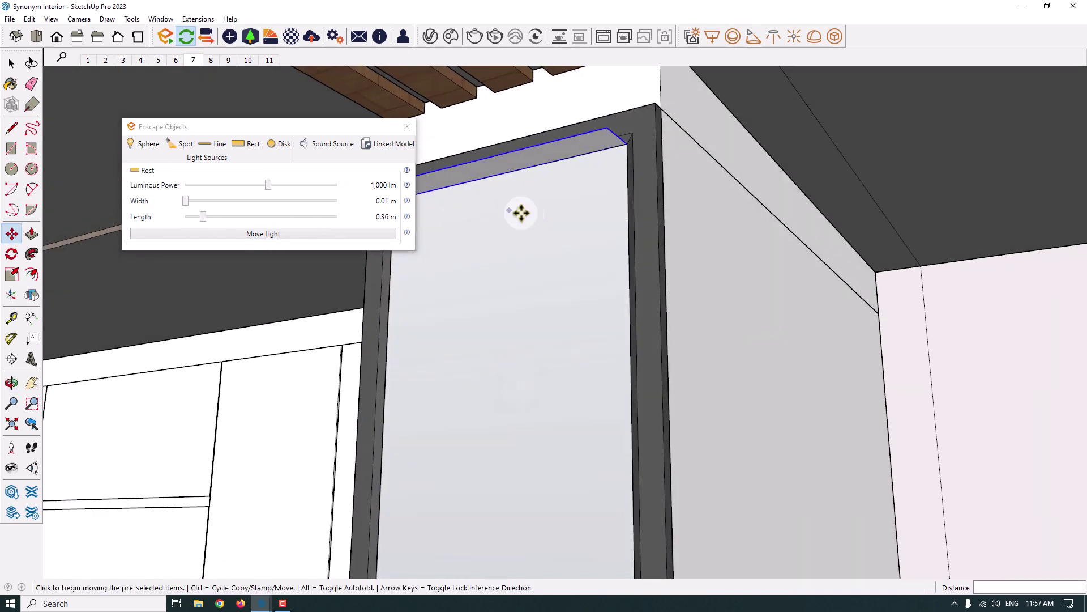
left_click_drag(185, 202, 127, 203)
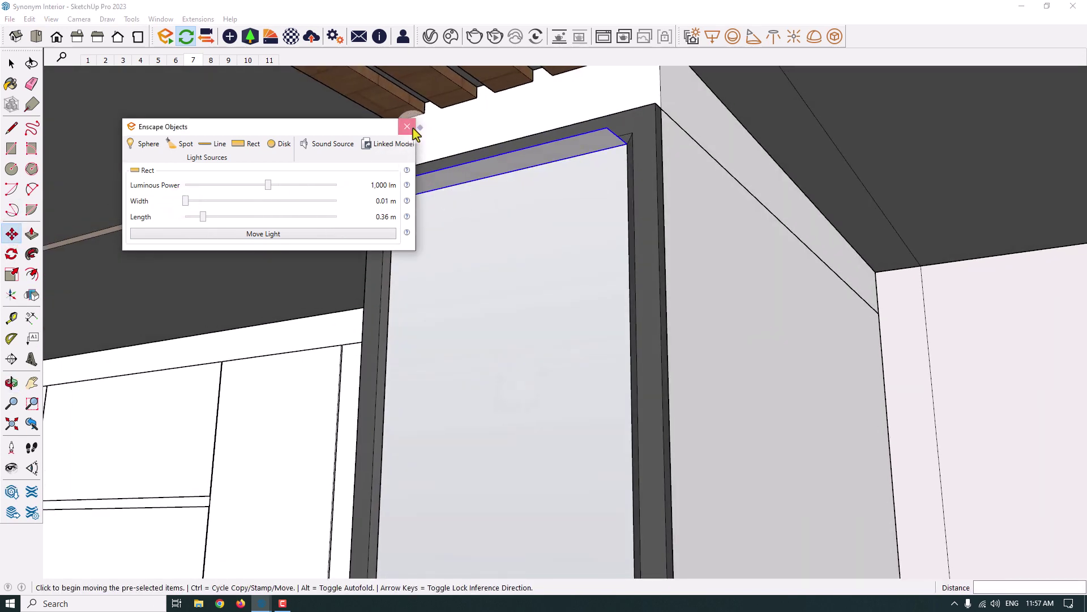
right_click(344, 182)
left_click(352, 202)
right_click(343, 197)
left_click(349, 209)
type("2")
left_click(407, 126)
Offset the strip by 2.5 and copy it lower down the door frame.
scroll(342, 172, "up", 5)
left_click(317, 153)
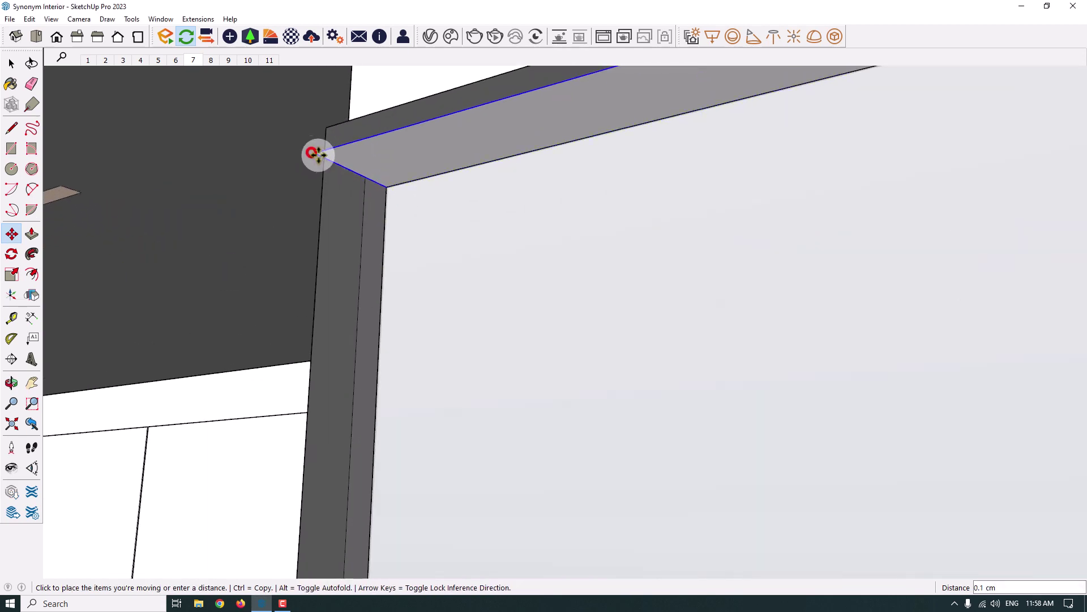
type("2.")
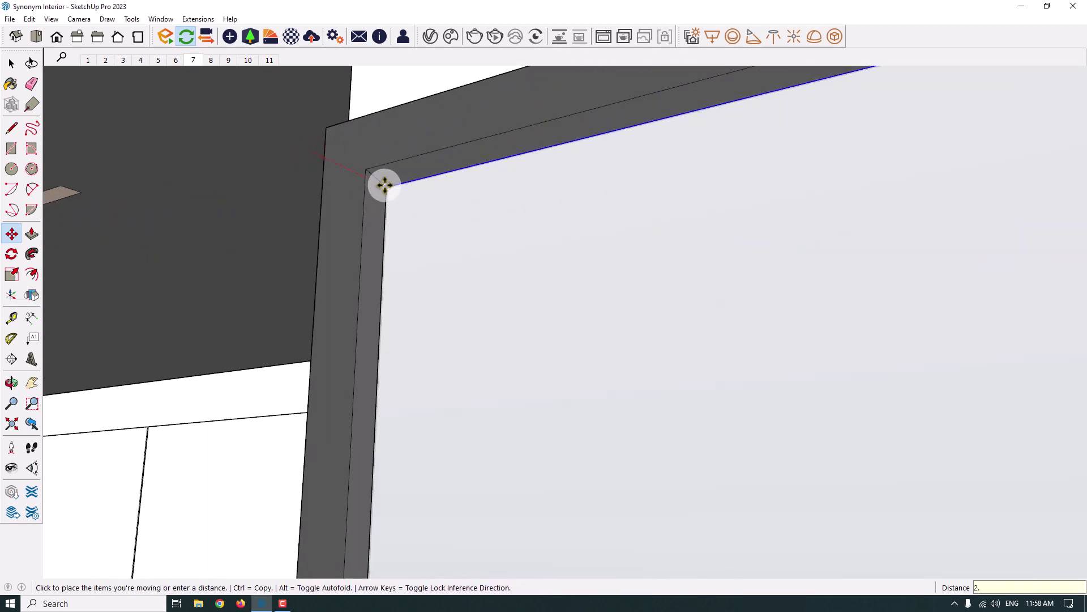
type("5")
key("Return")
key("Return")
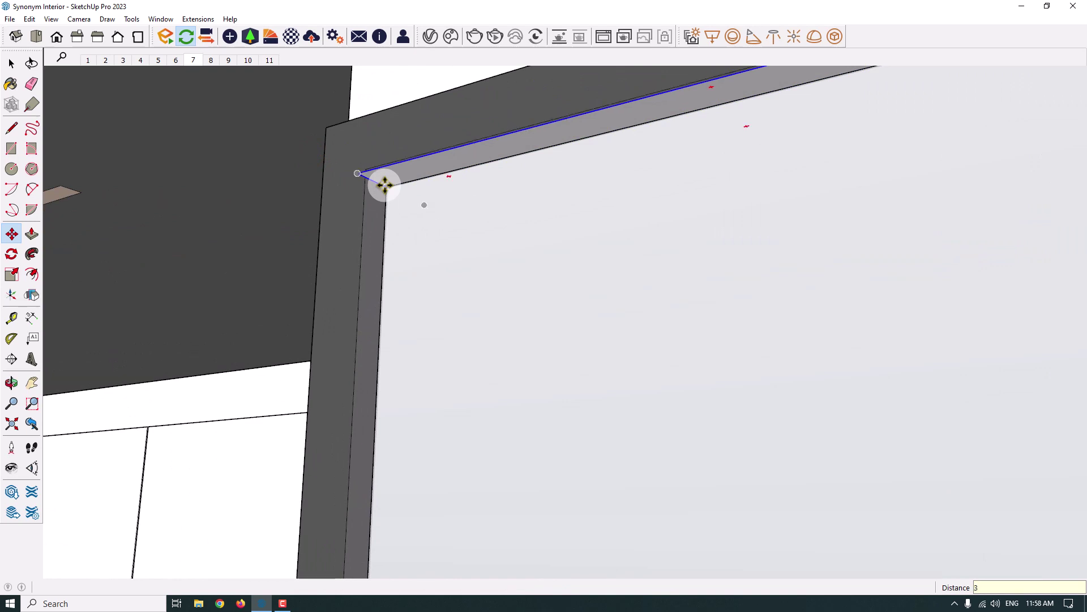
scroll(382, 183, "down", 5)
middle_click_drag(485, 234, 443, 268)
key("ctrl")
left_click(521, 117)
left_click(521, 419)
Flip the copied strip and nudge it slightly lower.
left_click(32, 294)
middle_click_drag(469, 391, 430, 417)
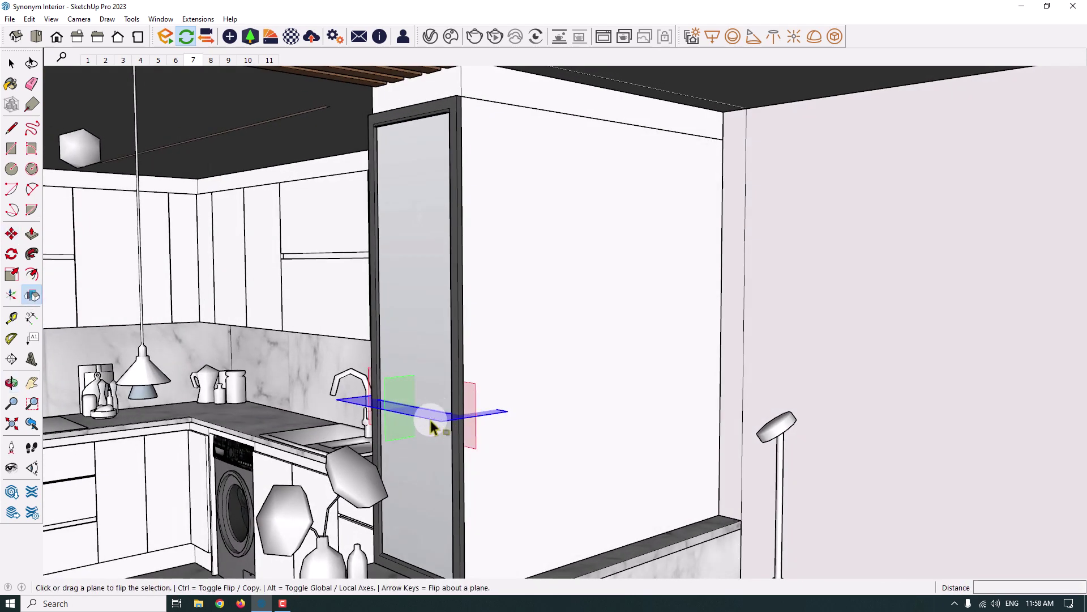
key("m")
scroll(388, 408, "up", 3)
scroll(384, 403, "up", 5)
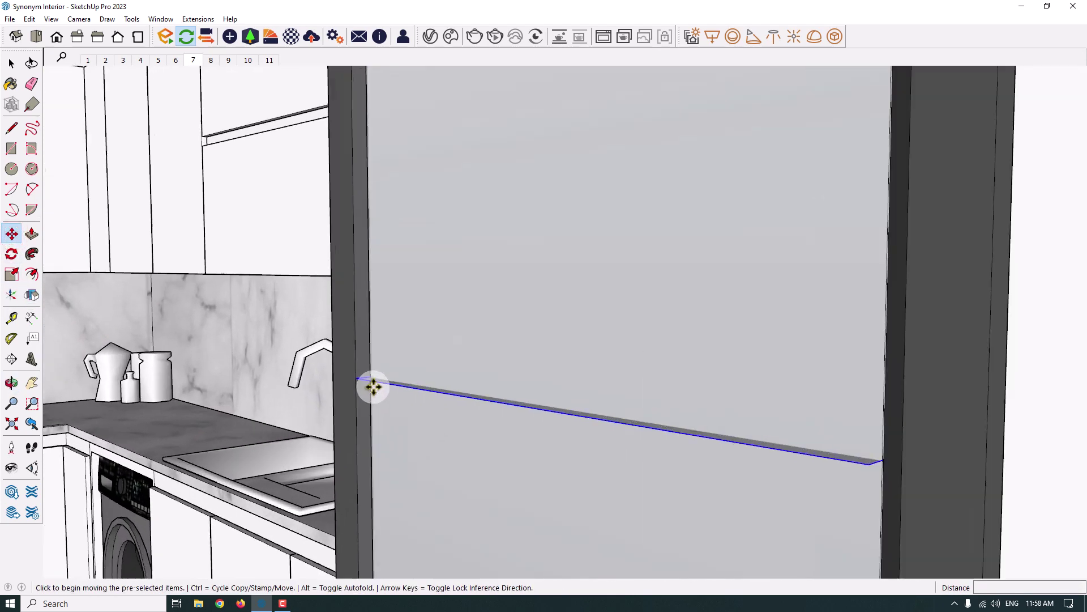
left_click(371, 372)
left_click(371, 395)
Snap the flipped strip's corner to the bottom corner of the door frame.
scroll(383, 406, "up", 1)
scroll(362, 391, "up", 6)
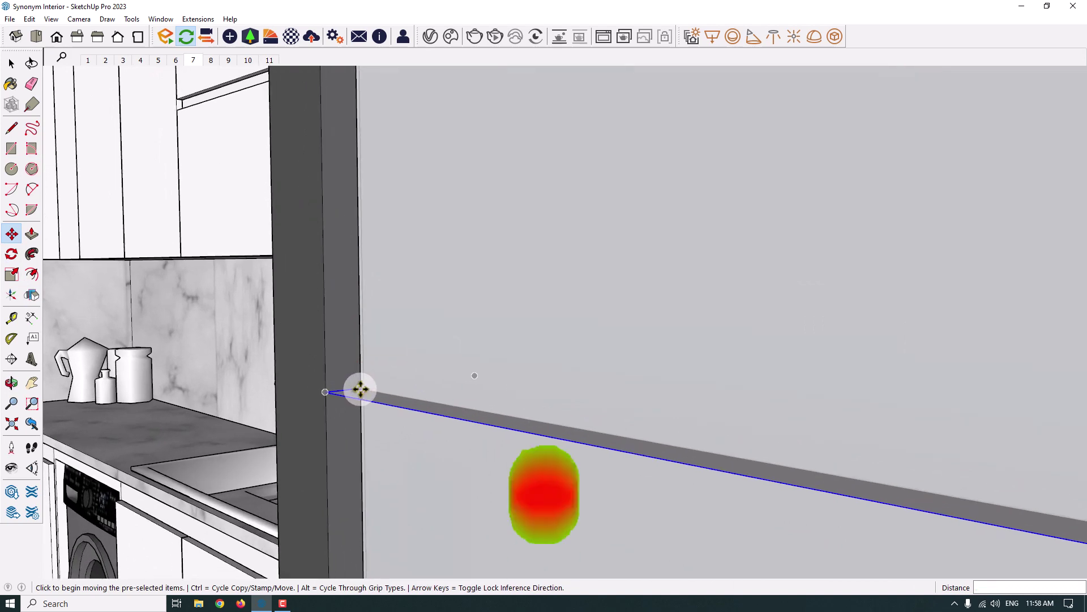
left_click(359, 383)
scroll(354, 237, "down", 12)
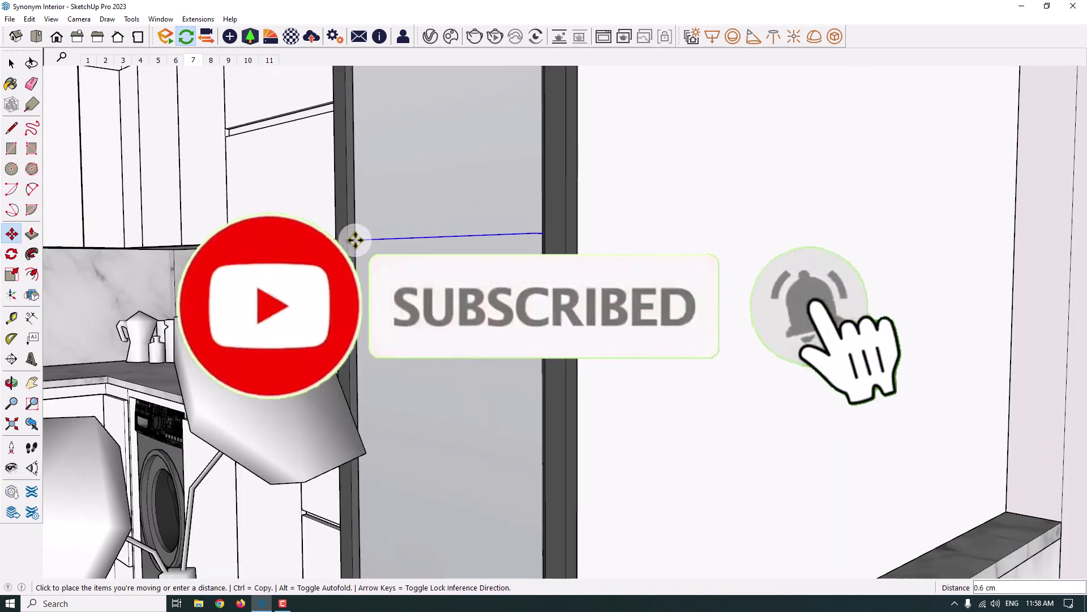
middle_click_drag(354, 240, 368, 397, "shift")
scroll(367, 406, "up", 8)
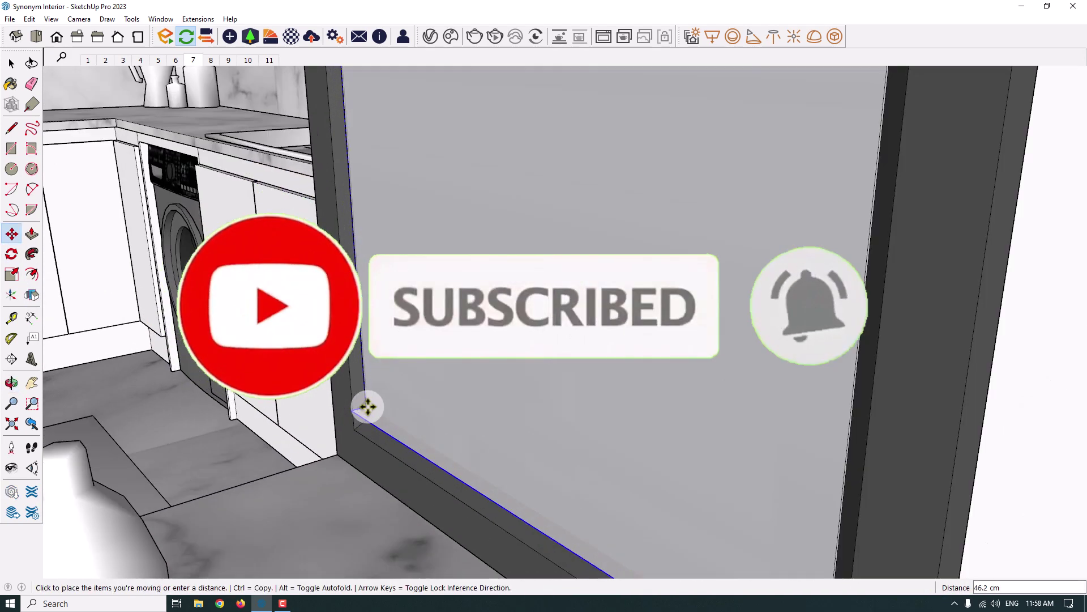
left_click(367, 421)
key("space")
scroll(472, 413, "down", 4)
scroll(472, 413, "down", 5)
middle_click_drag(472, 413, 267, 131)
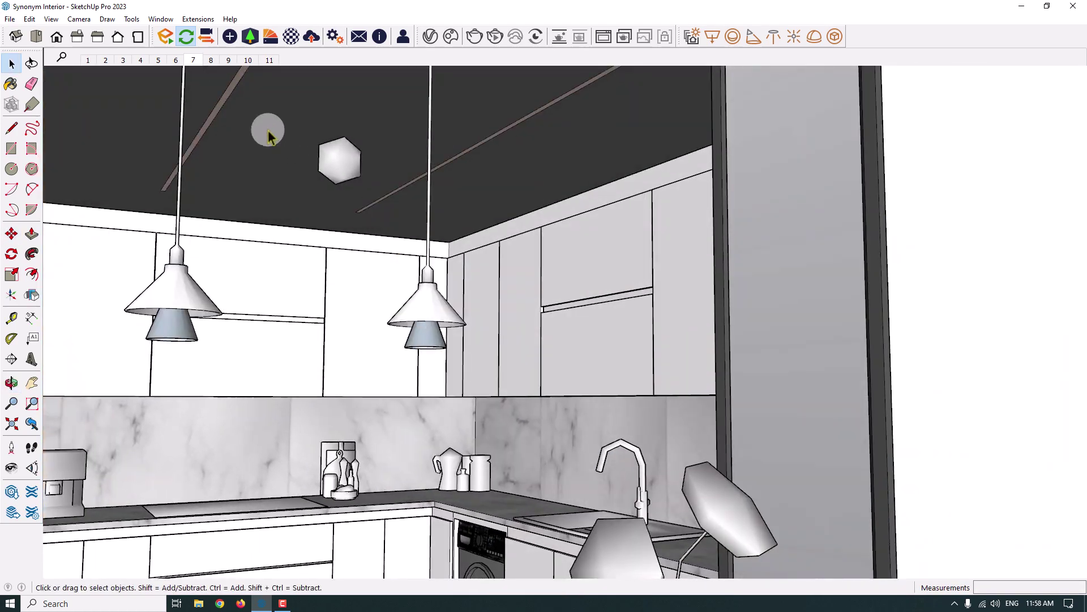
scroll(232, 86, "up", 4)
Sample the ceiling strip's Hide Lights material in the Enscape Material Editor.
left_click(10, 84)
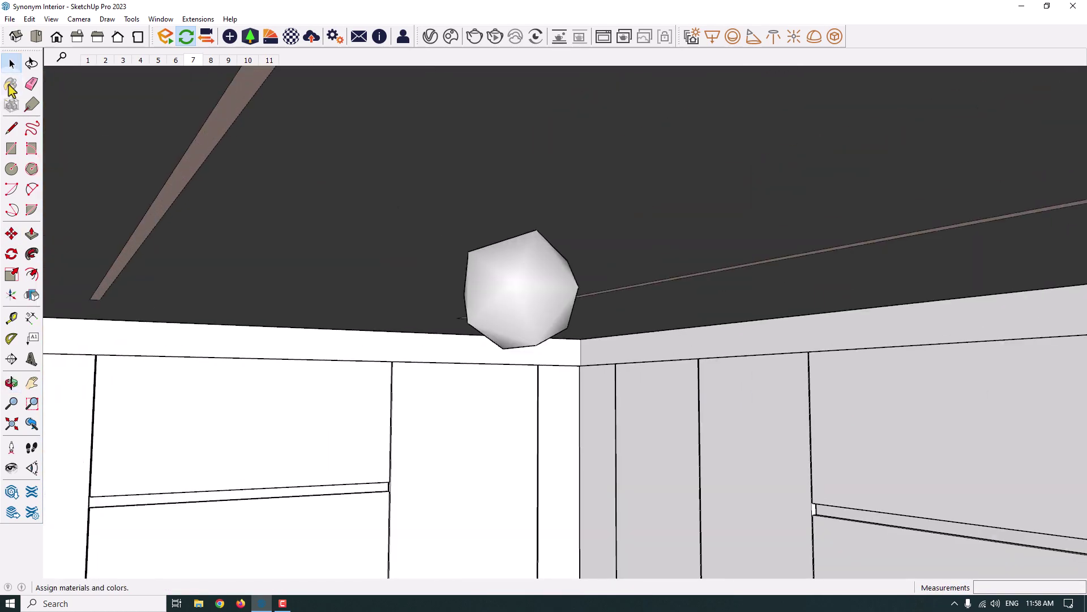
left_click(291, 36)
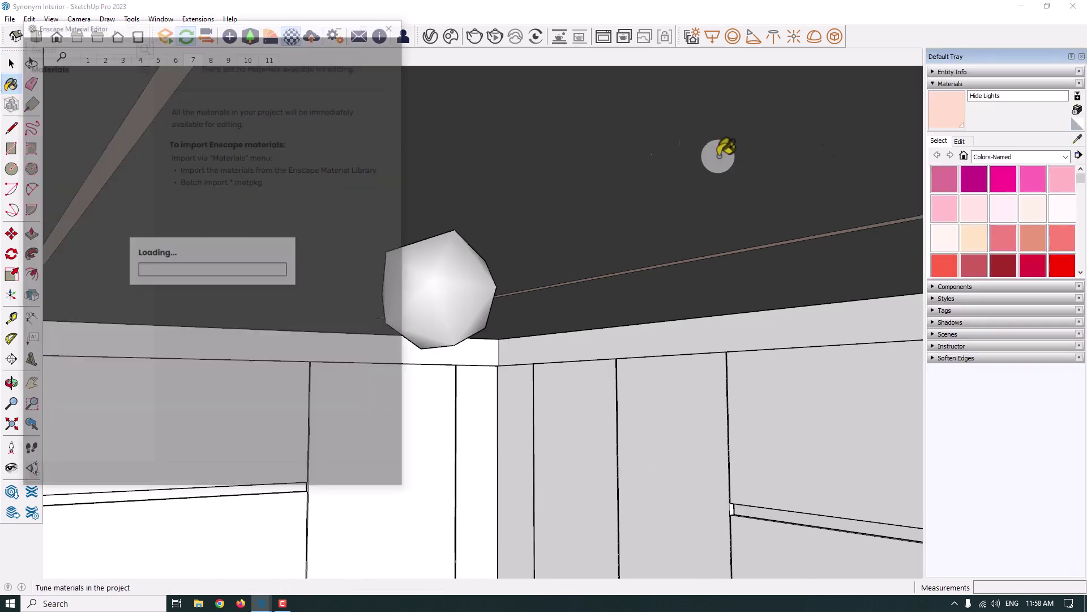
left_click(950, 116)
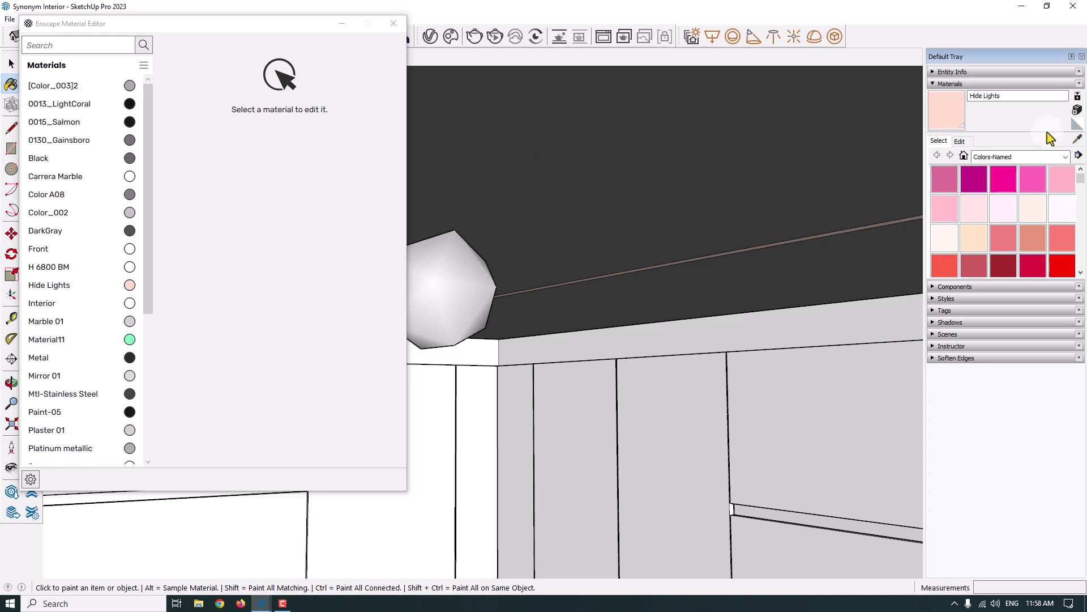
left_click(1077, 141)
scroll(858, 227, "up", 3)
left_click(840, 226)
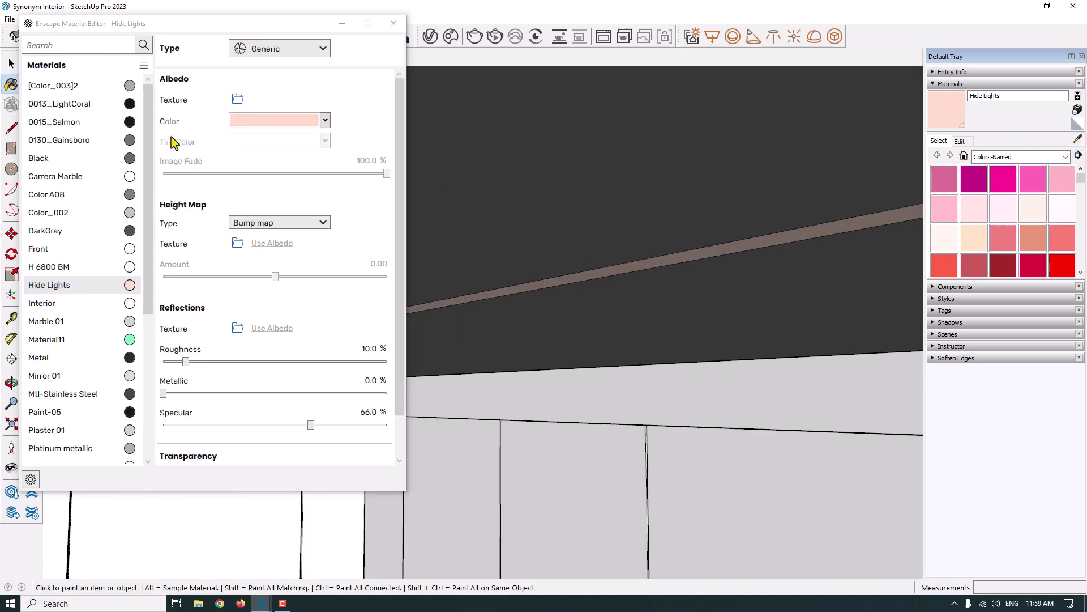
Make Hide Lights self-illuminated at 2,400 cd/m² with a peach glow colour.
mouse_move(217, 135)
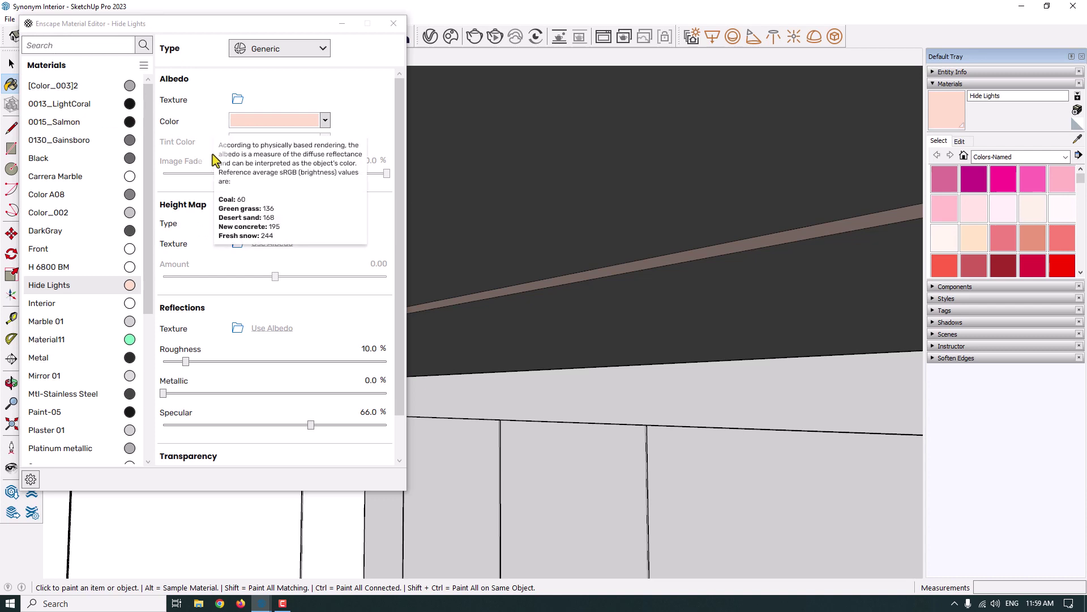
mouse_move(294, 59)
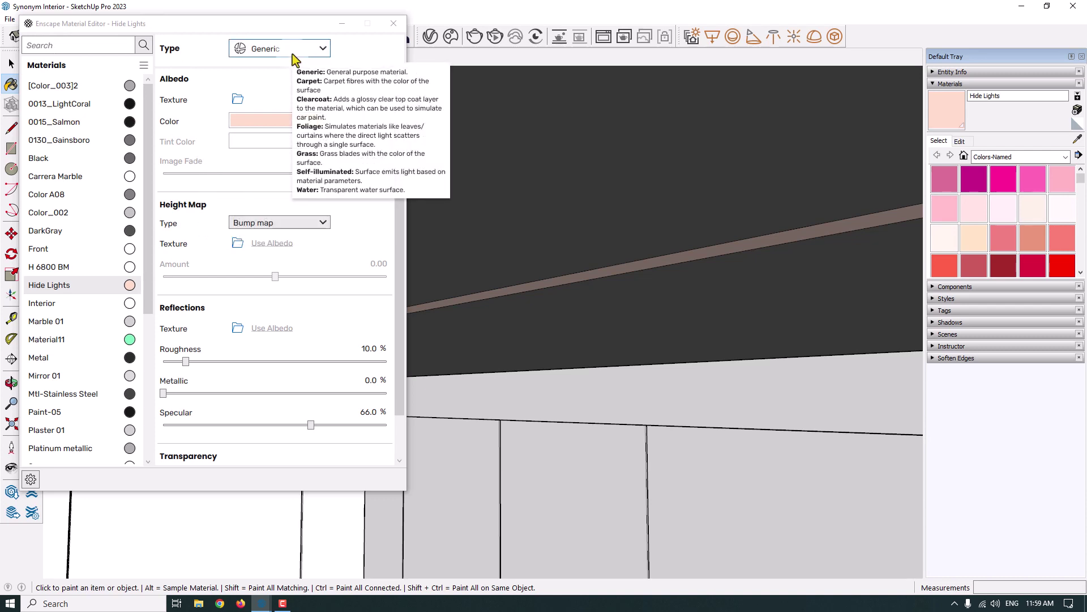
left_click(264, 50)
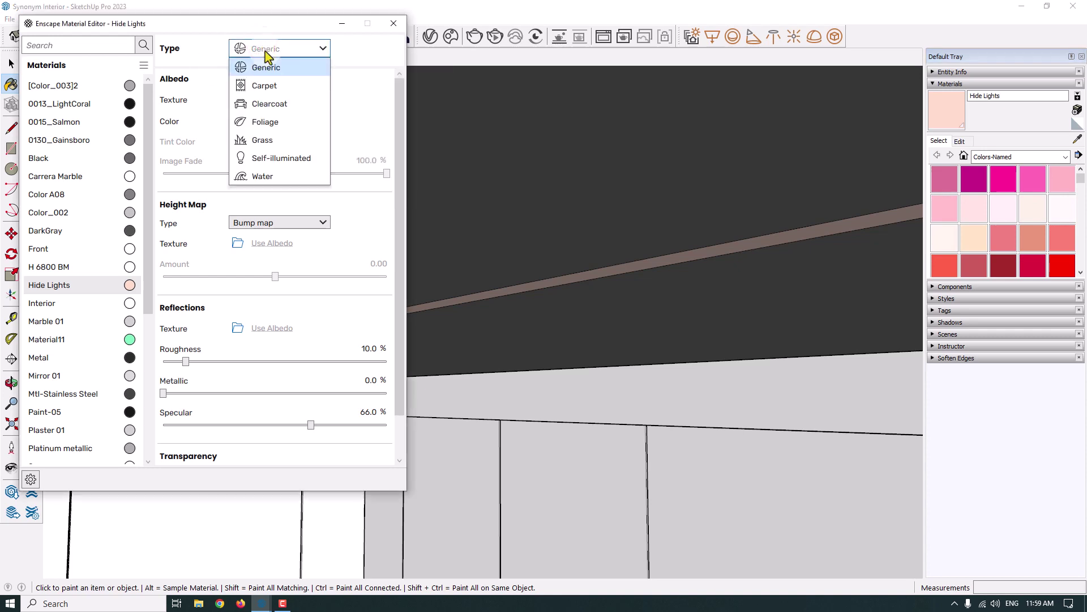
left_click(277, 161)
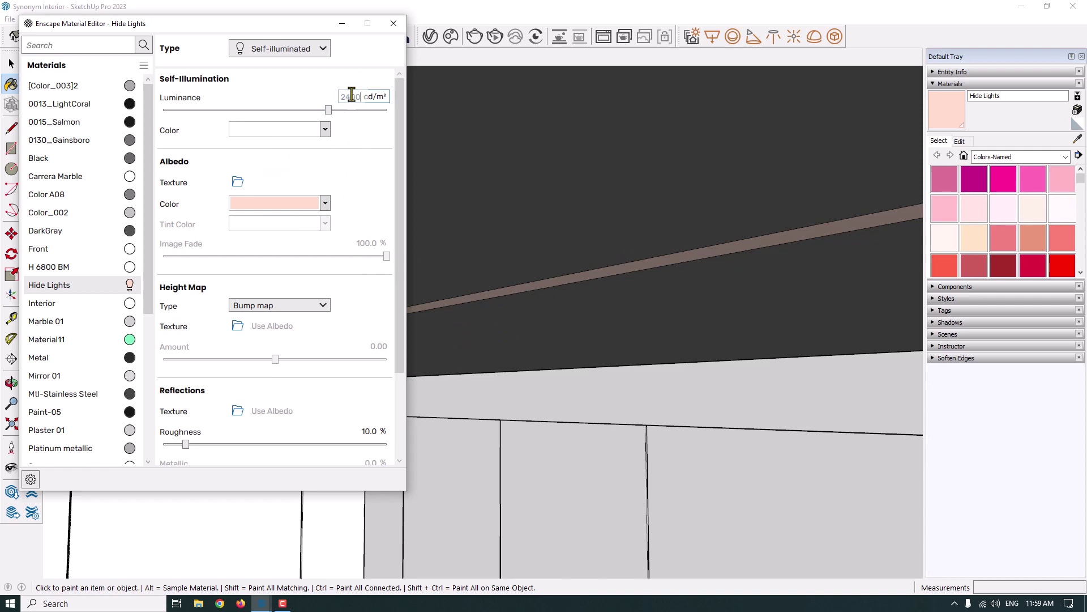
left_click(323, 130)
left_click(336, 188)
left_click(325, 130)
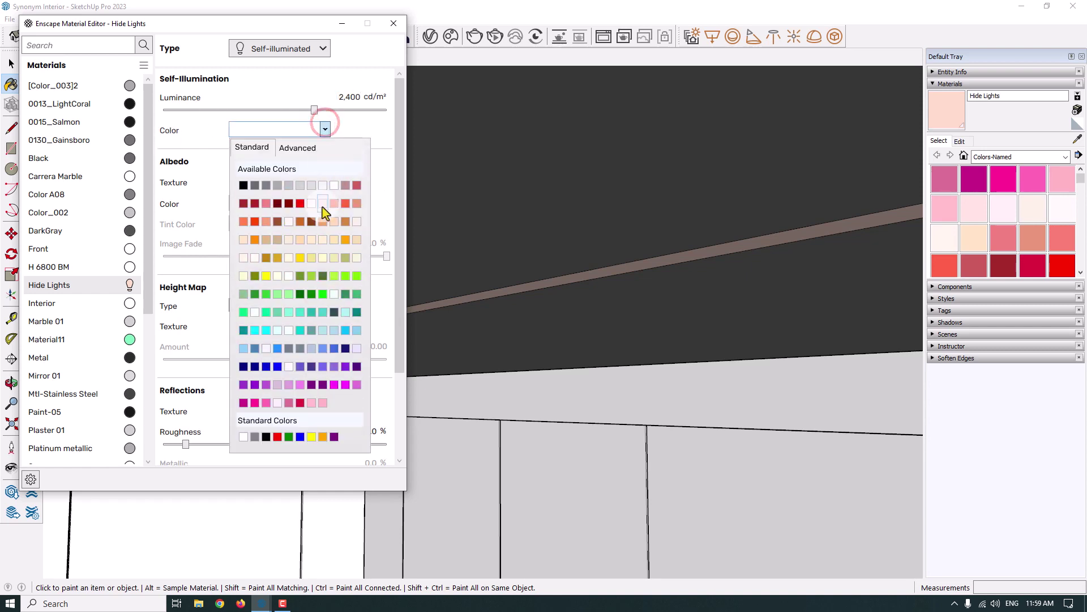
left_click(353, 238)
Close the material editor and select the hexagonal ceiling light.
left_click(394, 24)
scroll(541, 207, "down", 3)
key("space")
left_click(245, 252)
scroll(426, 260, "down", 3)
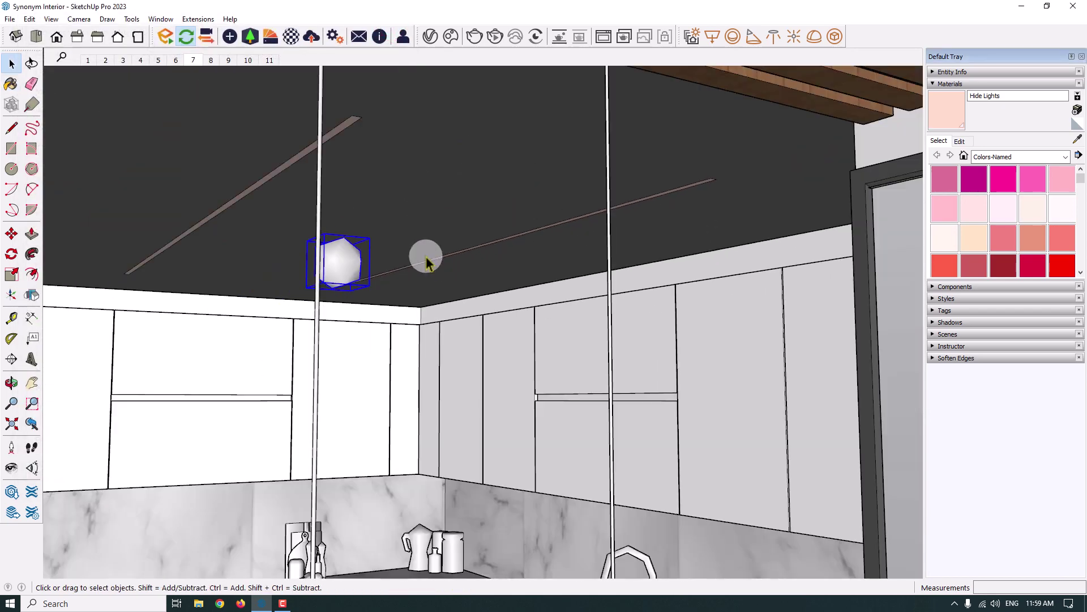
Switch to scene 7 and close the Default Tray side panels.
left_click(194, 60)
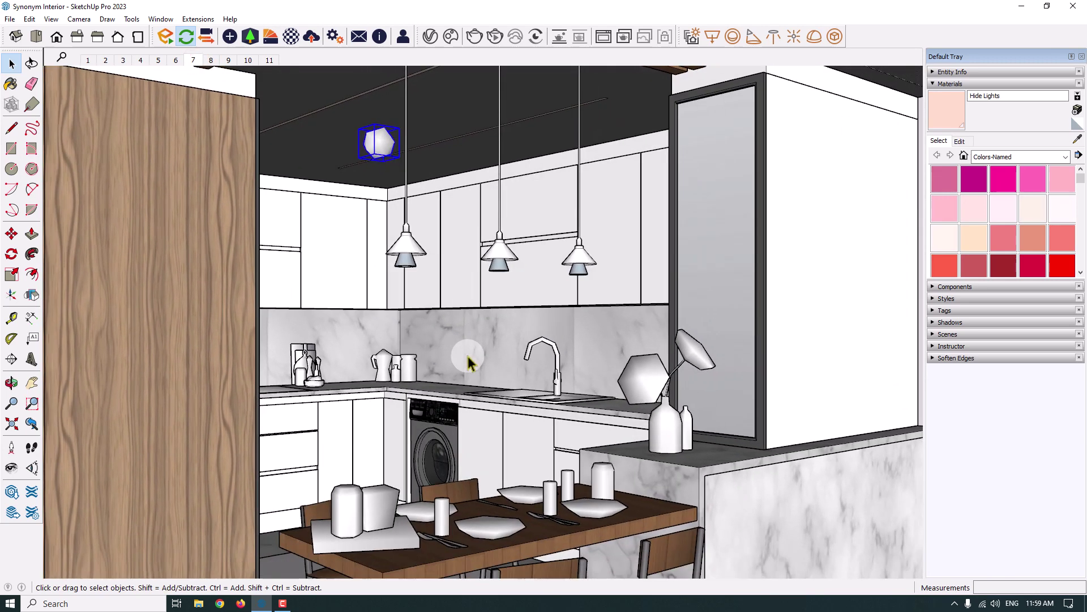
left_click(943, 84)
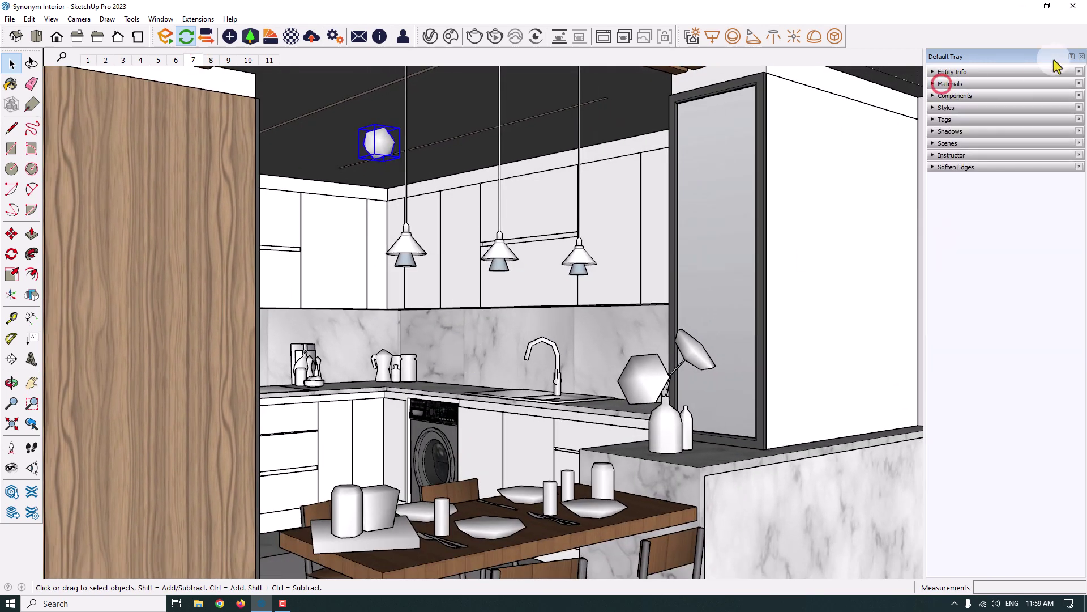
left_click(1082, 56)
In Model Info Statistics, purge unused items and fix problems, finding none.
left_click(160, 19)
left_click(182, 80)
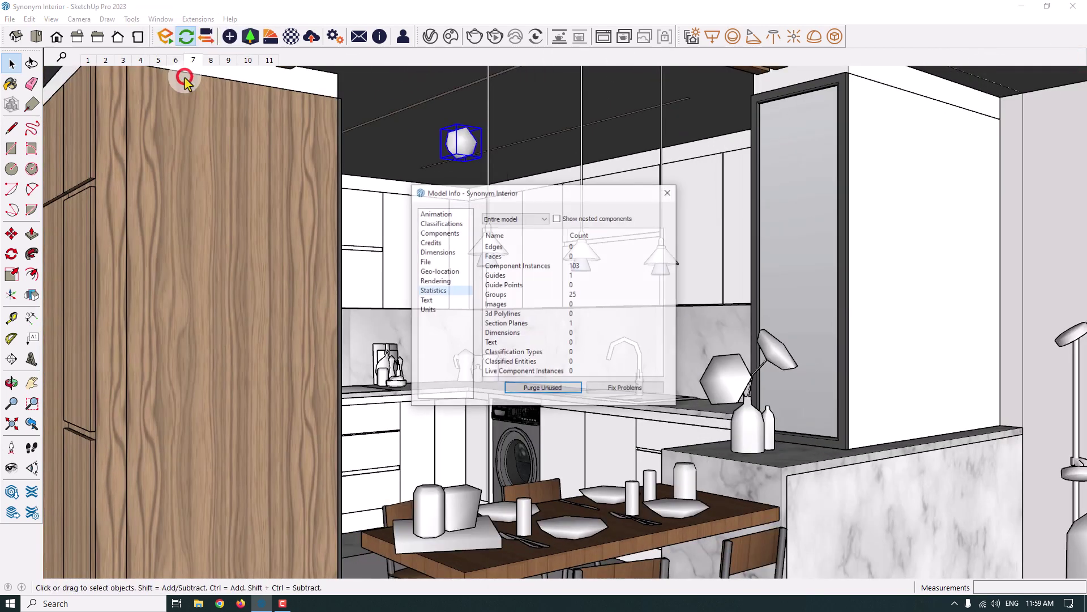
left_click(522, 389)
left_click(626, 389)
left_click(813, 439)
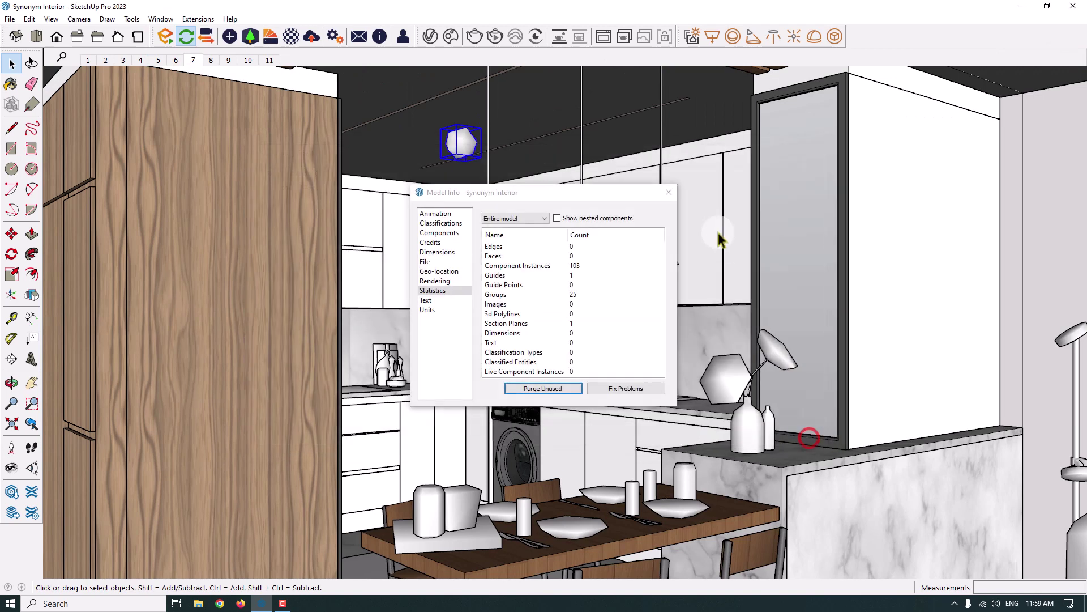
left_click(669, 192)
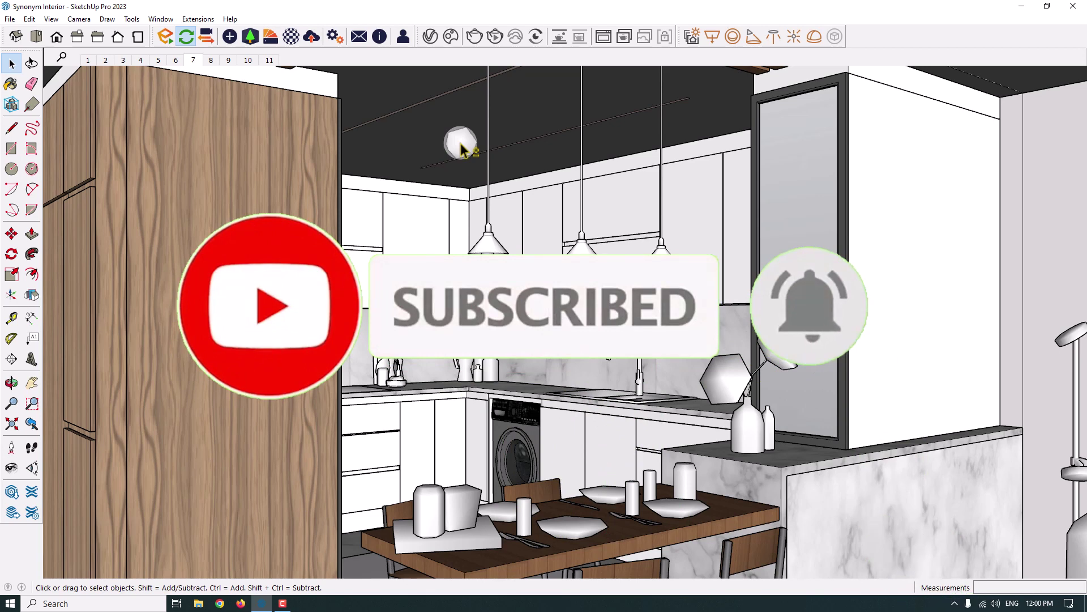
Launch Enscape's live render of the model, returning to SketchUp while it loads.
left_click(270, 36)
left_click(488, 89)
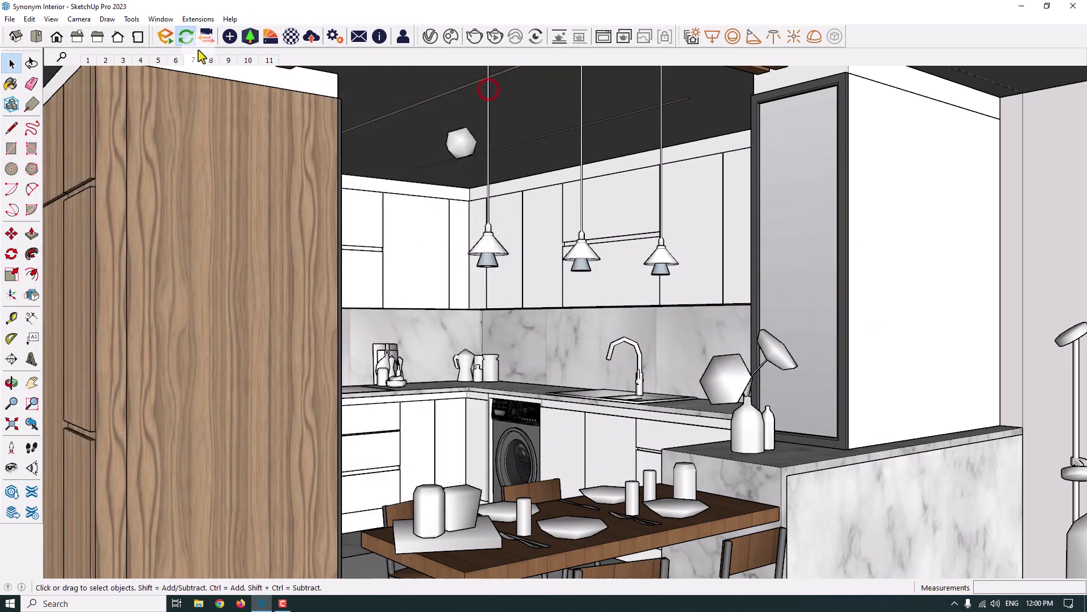
left_click(166, 37)
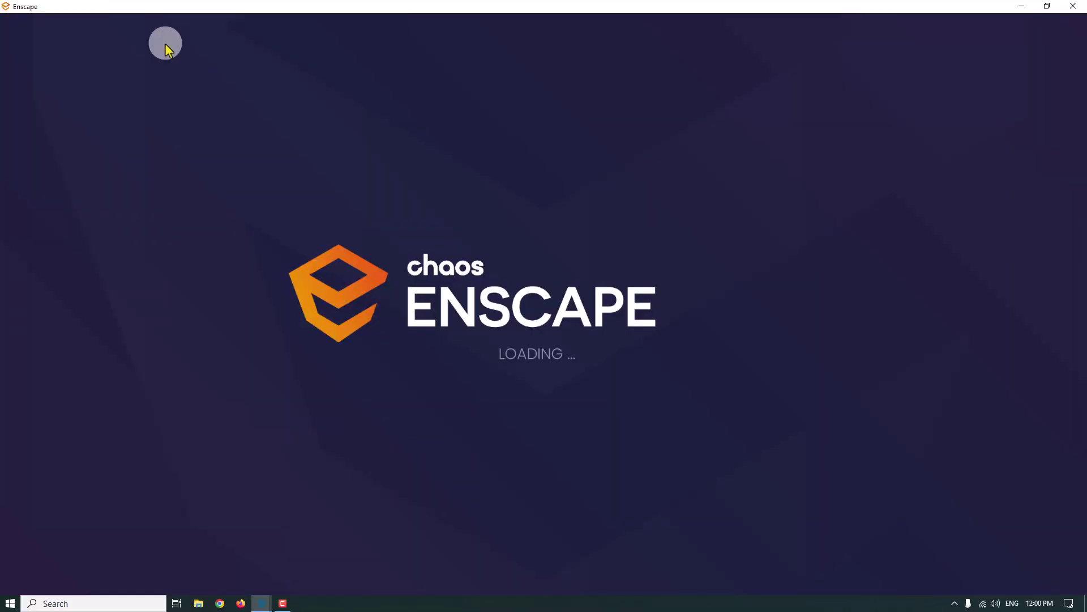
left_click(283, 604)
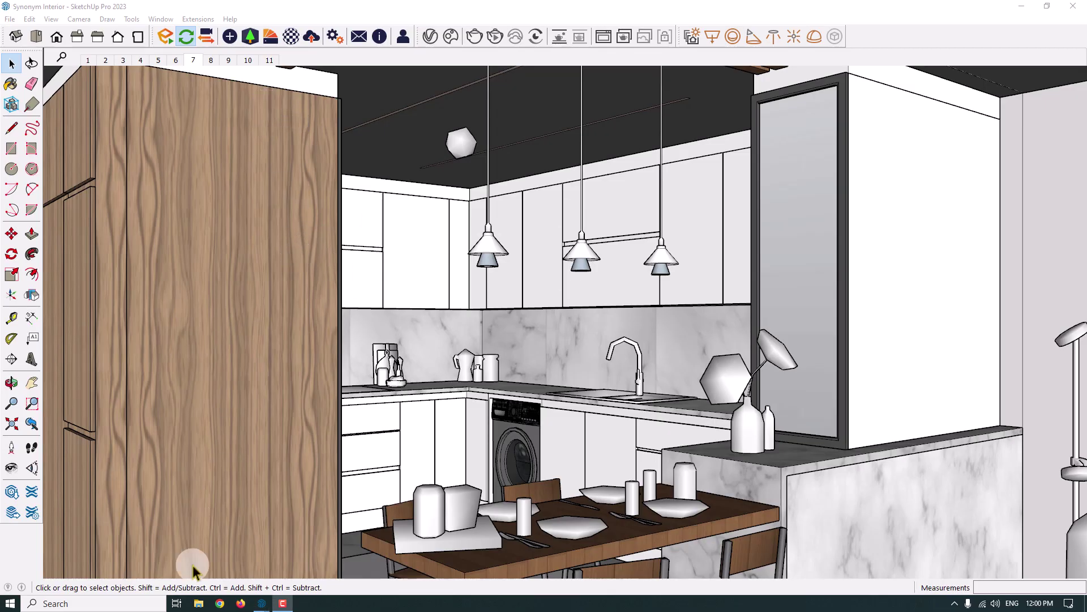
Save Enscape view 7 with its night-time sun position and close the views panel.
mouse_move(262, 600)
left_click(308, 565)
mouse_move(697, 418)
left_mouse_down()
mouse_move(683, 418)
mouse_move(696, 418)
left_mouse_up()
key("v")
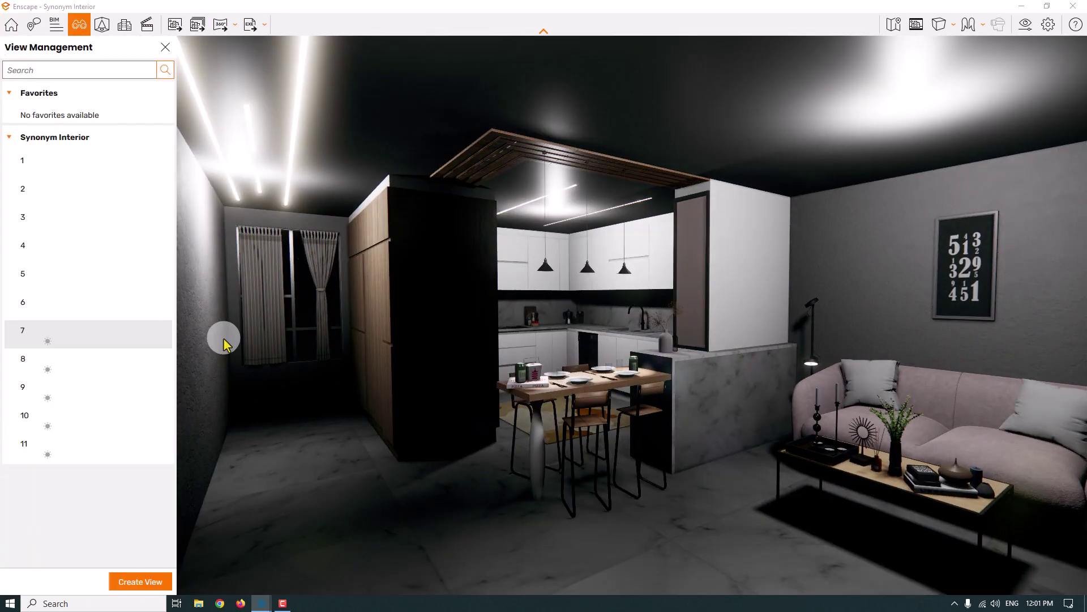
mouse_move(27, 343)
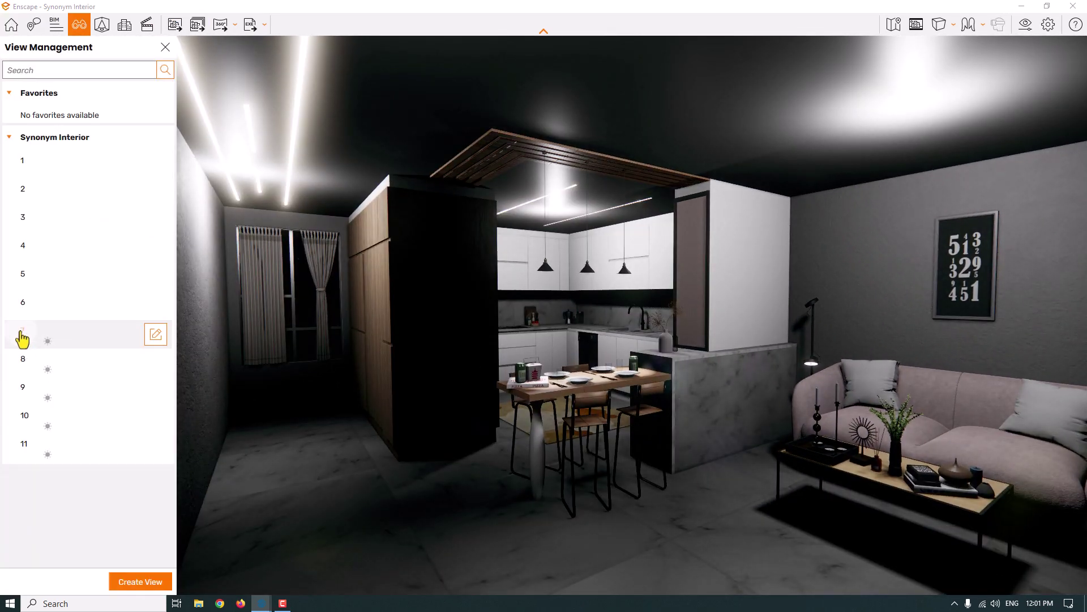
left_click(163, 335)
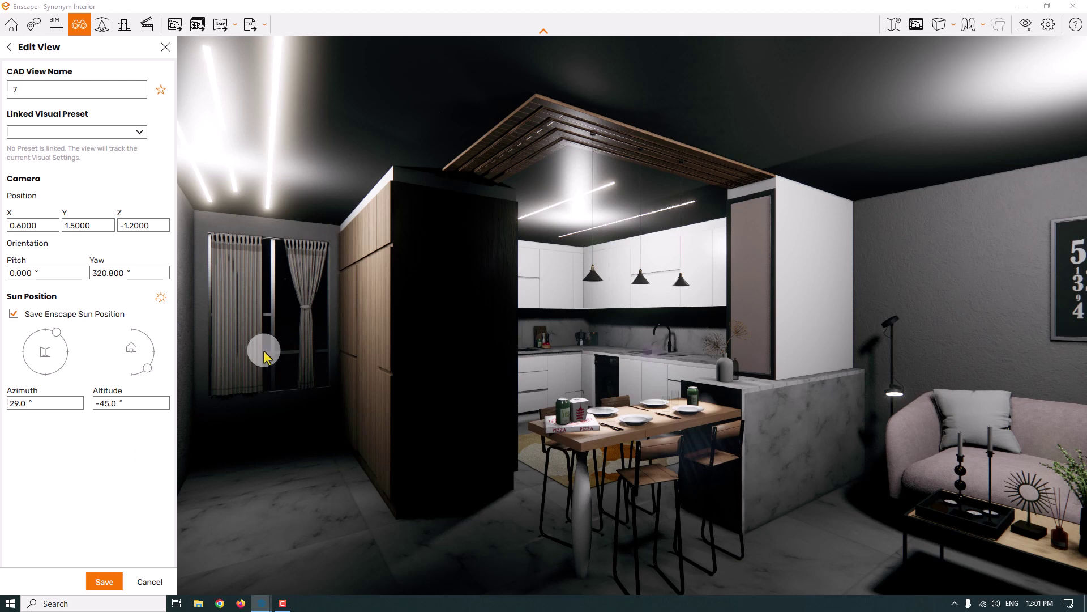
left_click(104, 582)
left_click(168, 46)
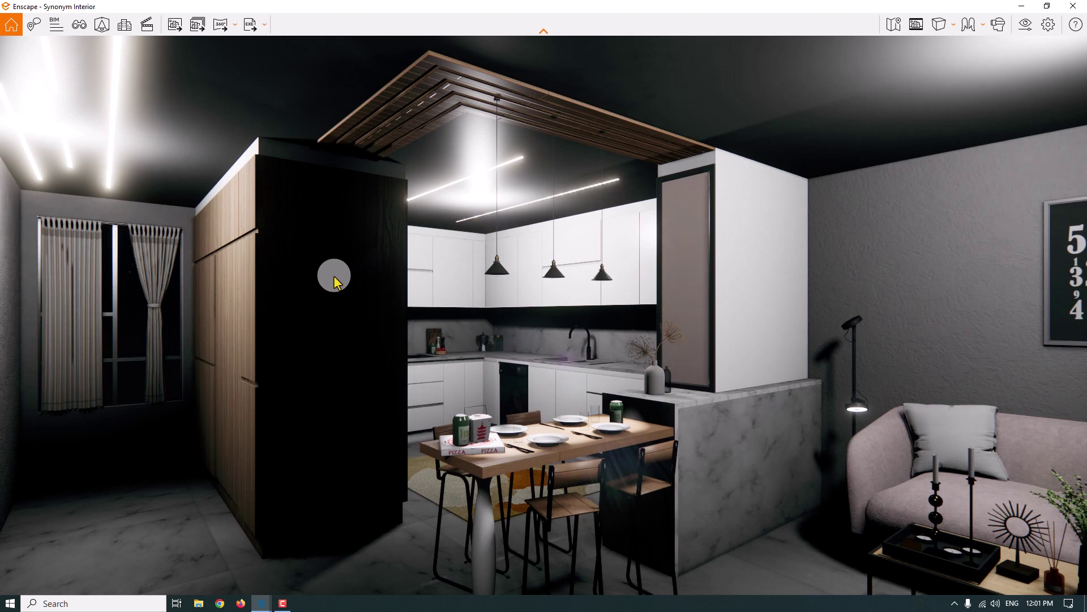
mouse_move(334, 275)
right_mouse_down("shift")
mouse_move(312, 284)
mouse_move(335, 275)
right_mouse_up("shift")
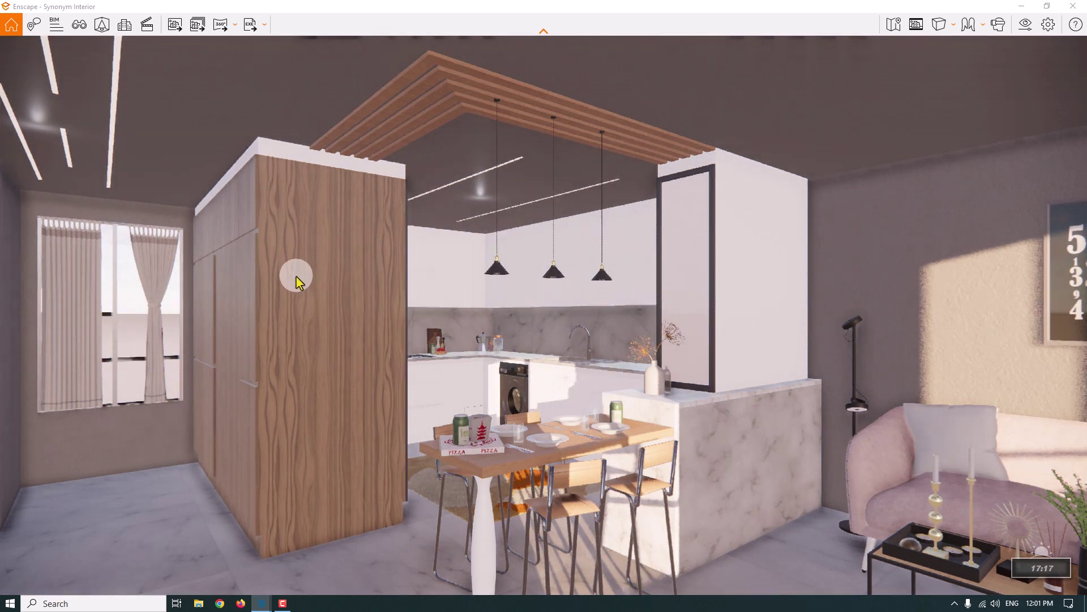
left_click(79, 24)
left_click(27, 337)
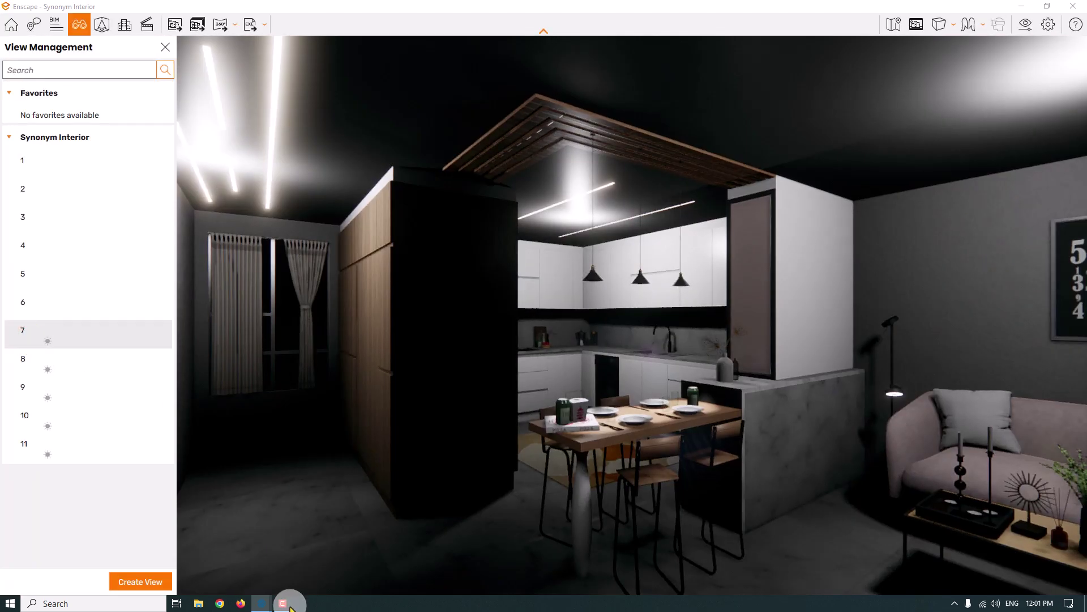
left_click(286, 604)
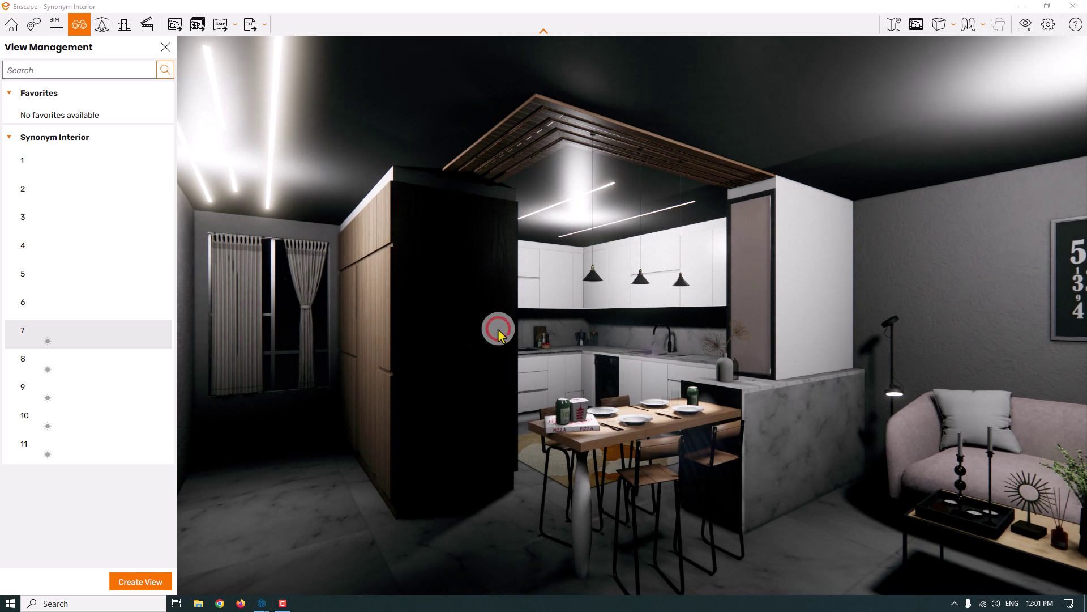
left_click(165, 49)
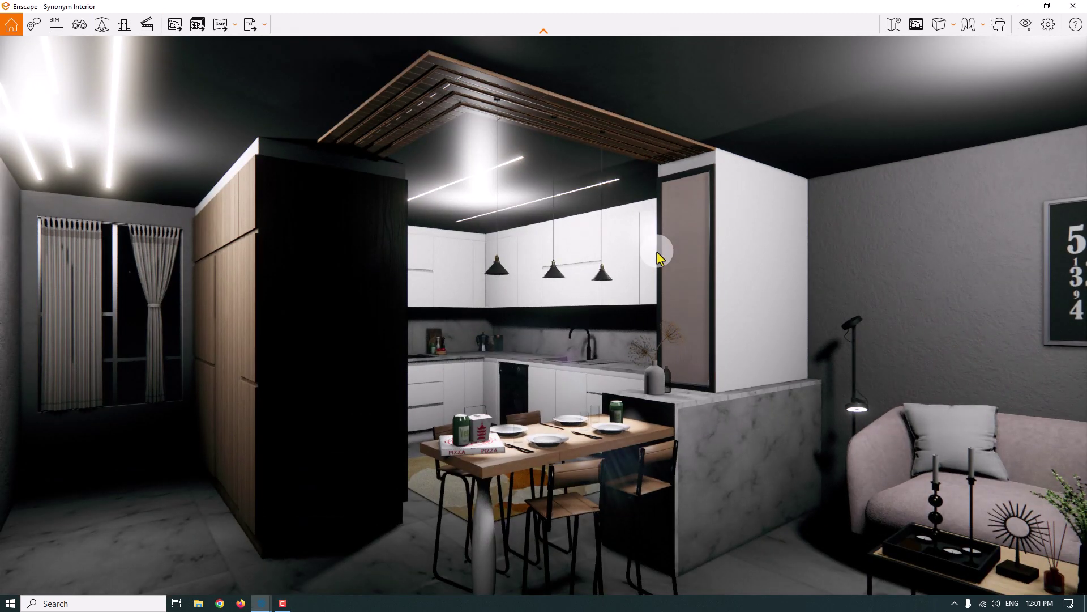
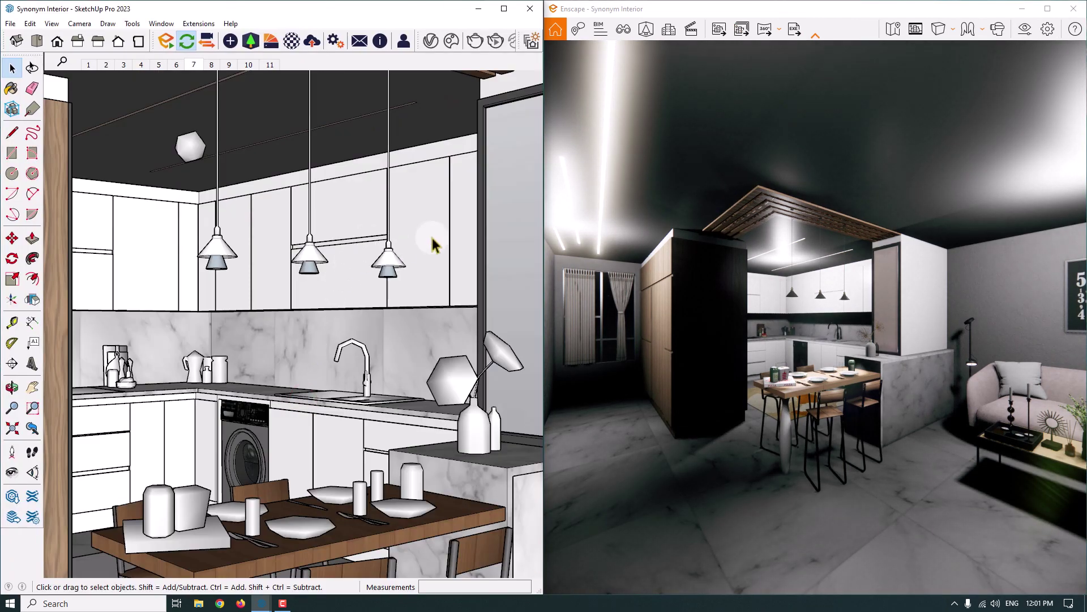
Orbit the kitchen view, check Enscape Visual Settings, and select the hexagonal ceiling sphere light.
middle_click_drag(432, 241, 394, 241)
left_click(1024, 31)
left_click(1024, 33)
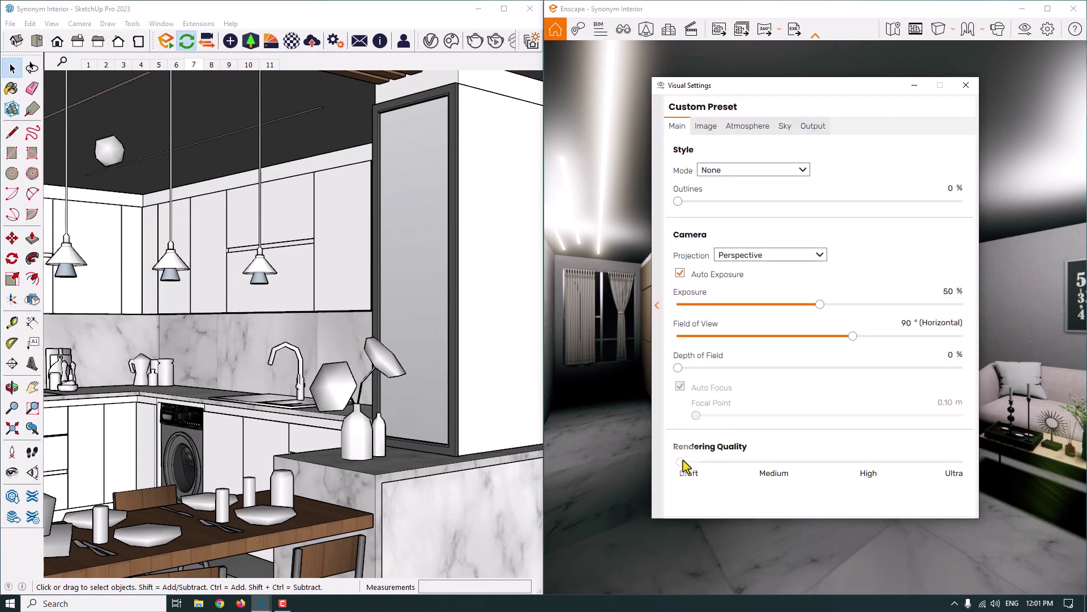
left_click(966, 85)
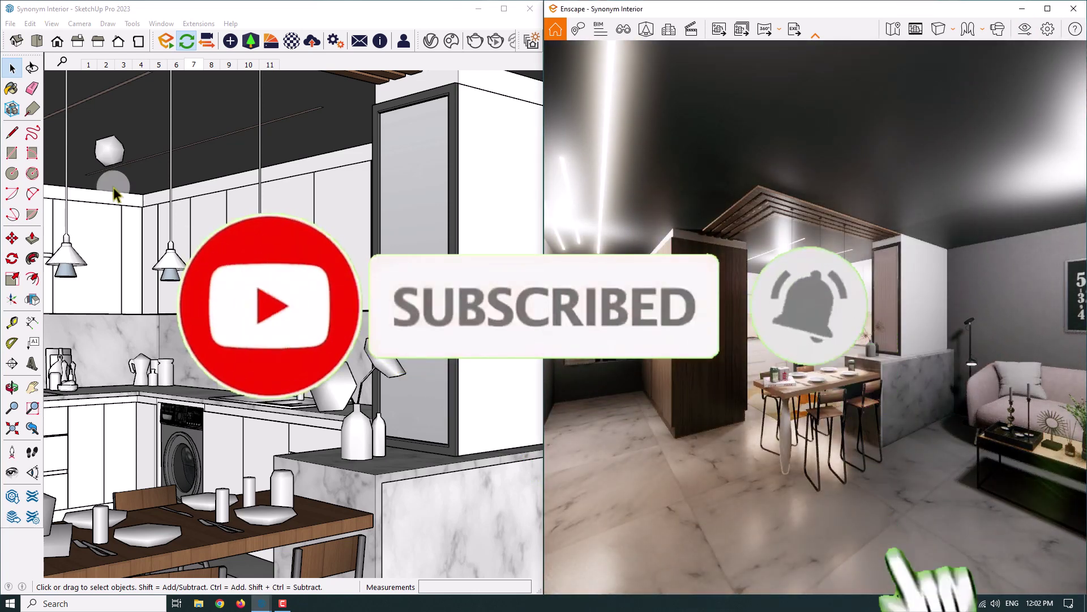
left_click(101, 156)
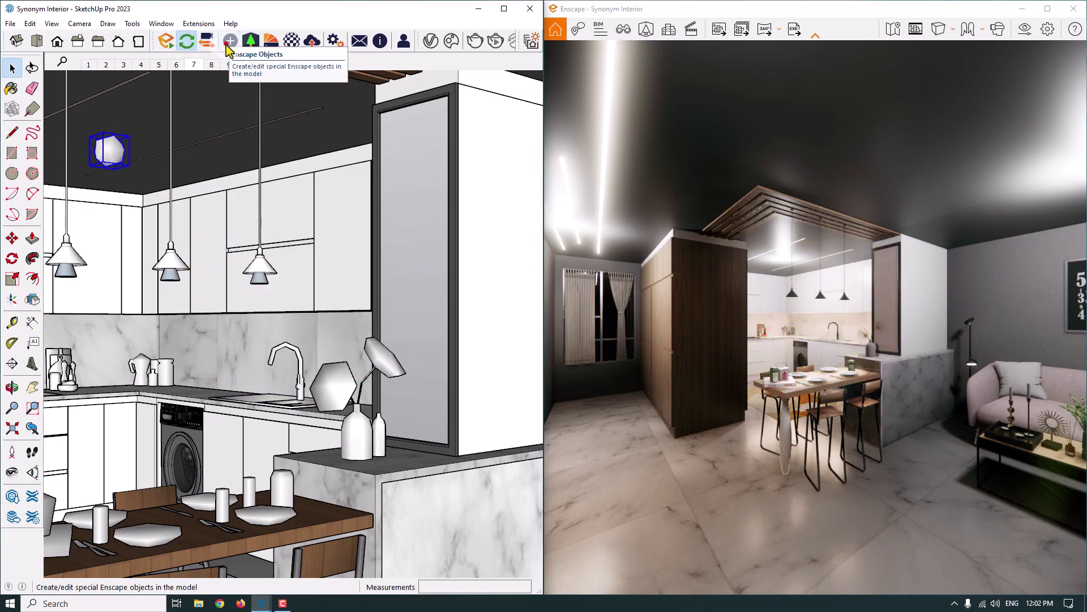
In Enscape Objects, try intensity values and set the sphere light's source radius to 0.10 m.
left_click(208, 41)
left_click_drag(208, 158, 252, 160)
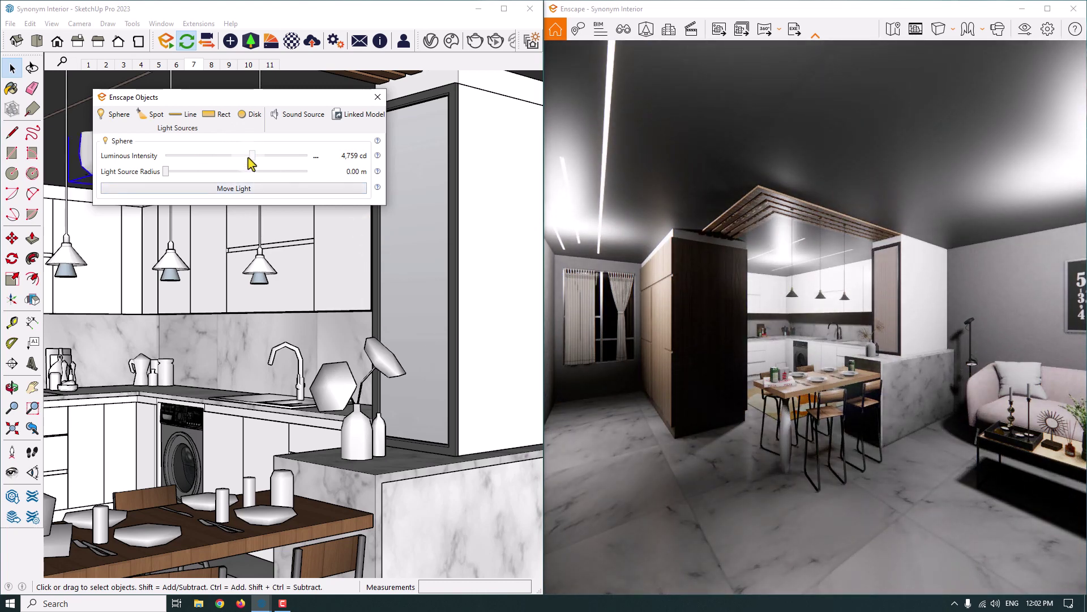
mouse_move(253, 162)
left_mouse_down()
mouse_move(226, 163)
mouse_move(247, 163)
left_mouse_up()
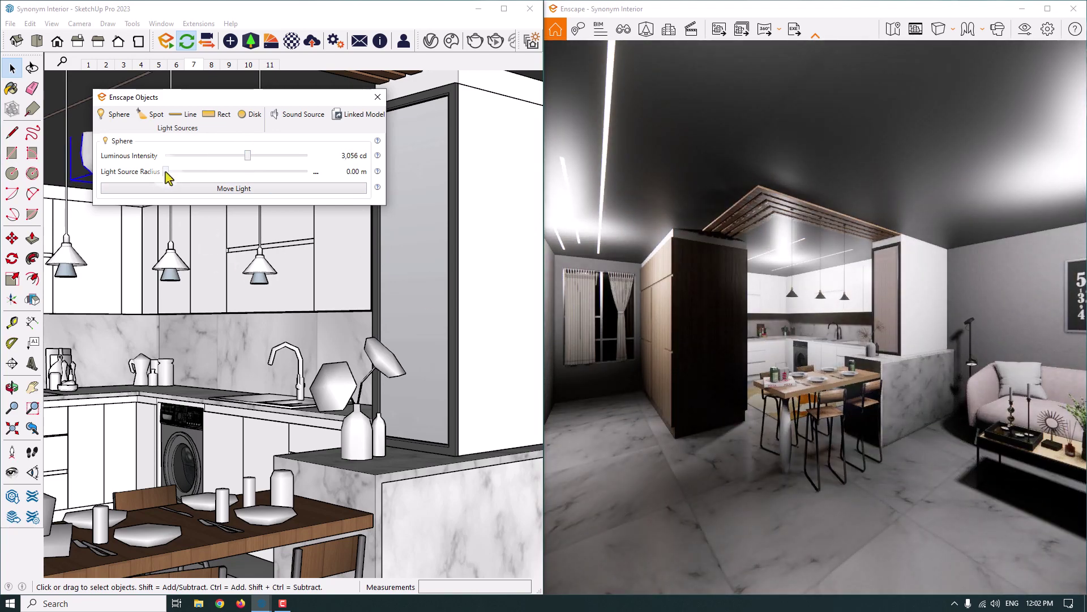
left_click_drag(165, 171, 325, 173)
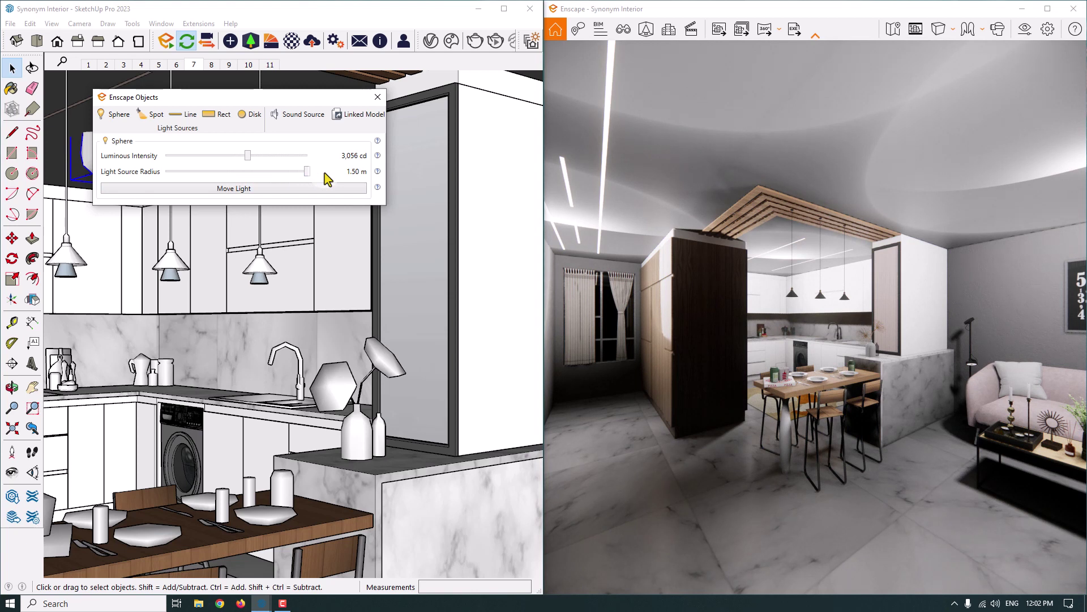
left_click_drag(309, 173, 188, 173)
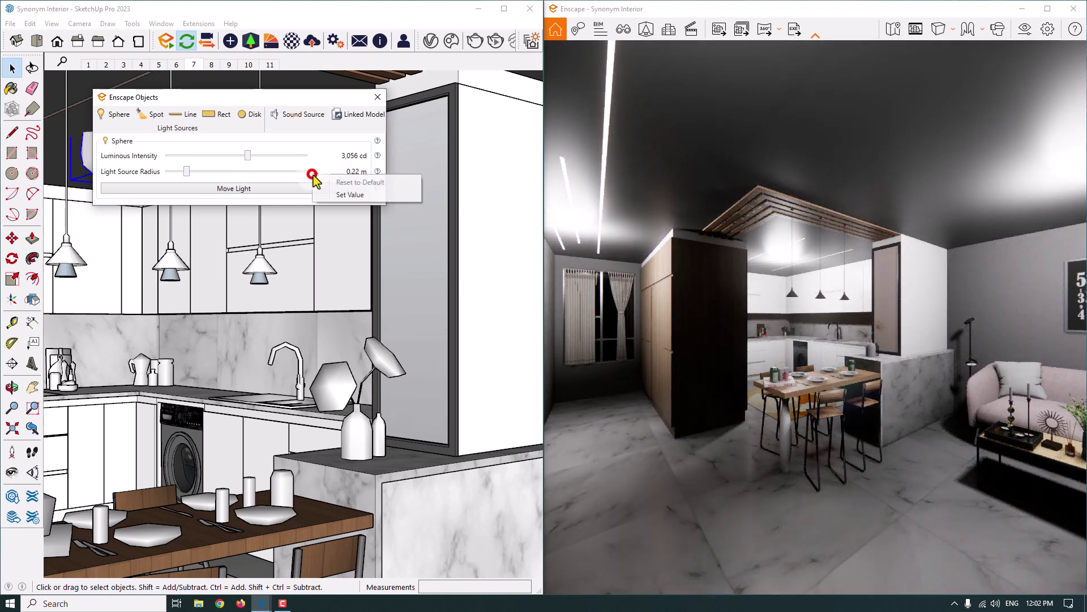
left_click(316, 173)
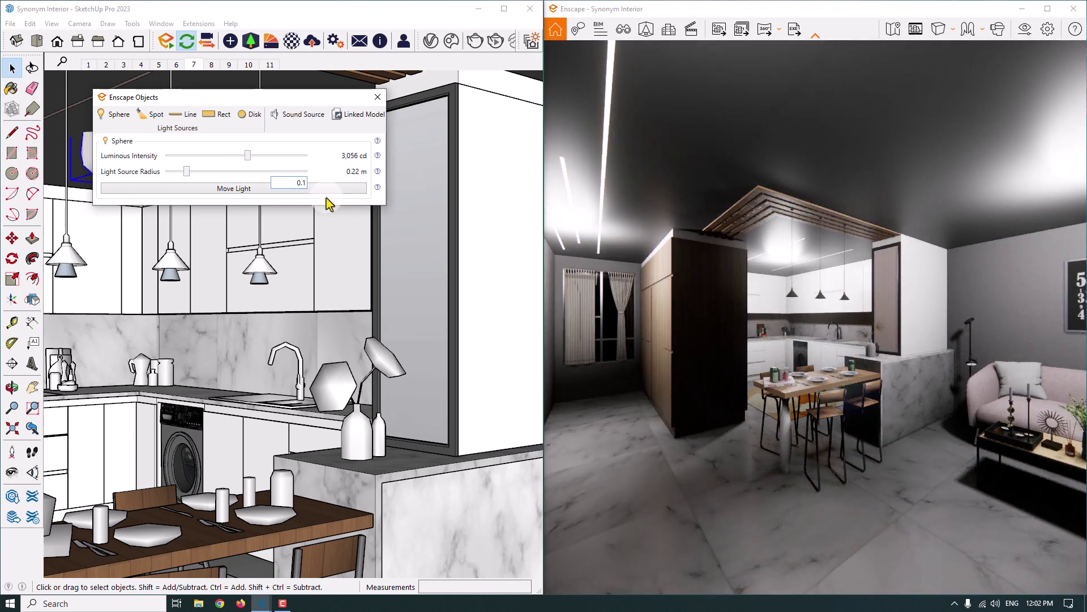
type("0.1")
key("Return")
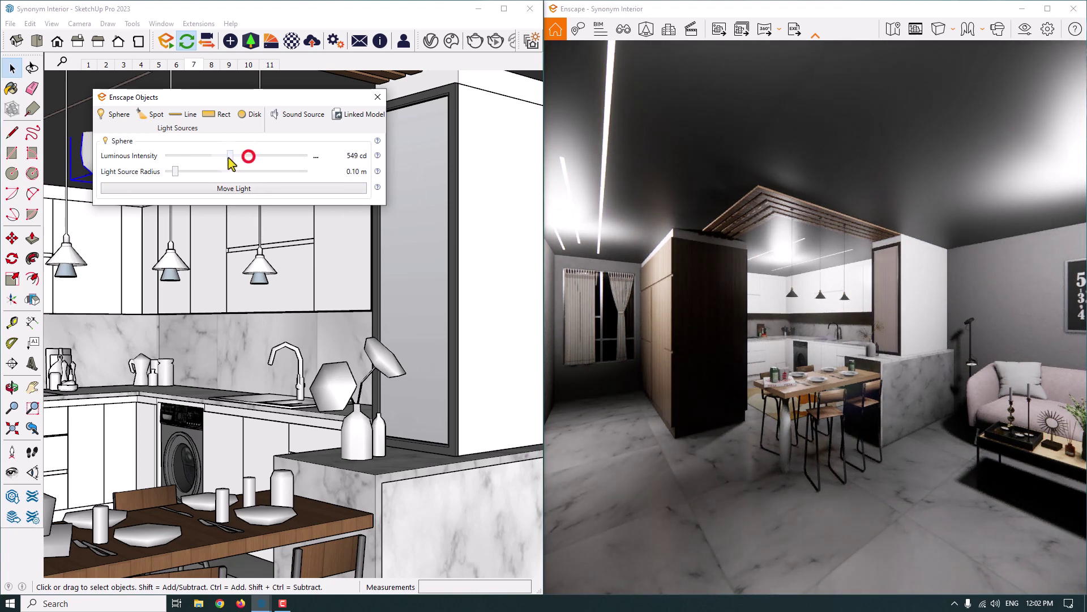
Set the sphere light's luminous intensity to exactly 54 cd and close the panel.
left_click_drag(232, 162, 208, 160)
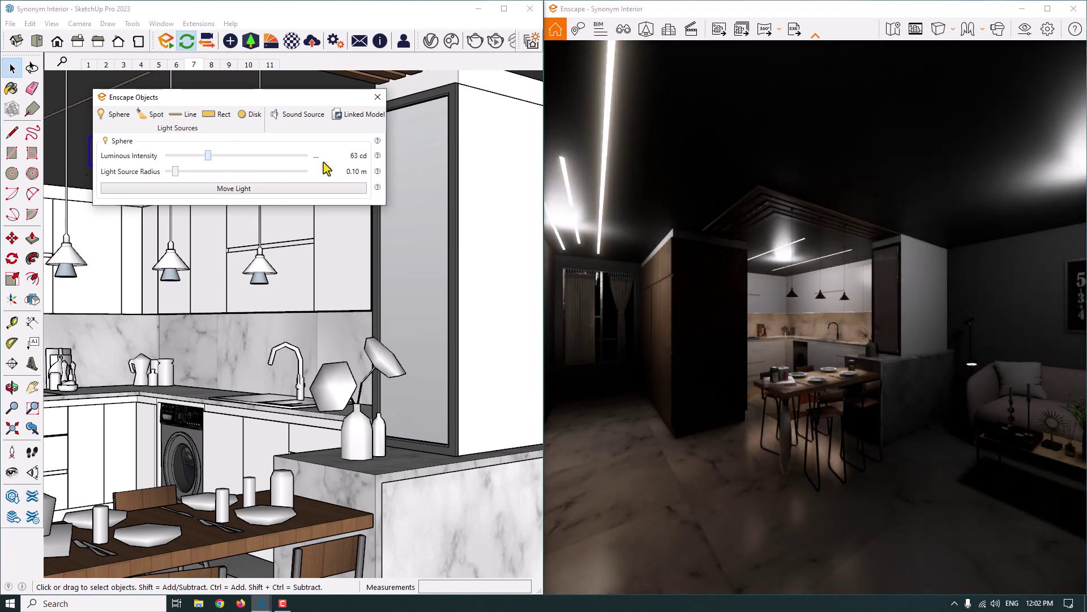
left_click(316, 156)
left_click(330, 169)
type("54")
key("Return")
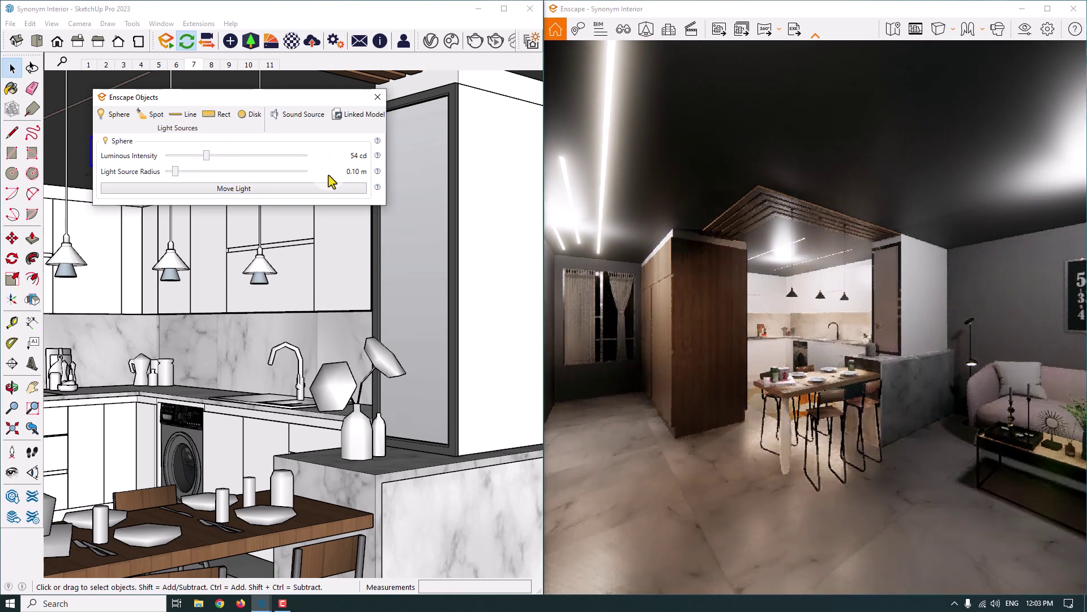
left_click(376, 97)
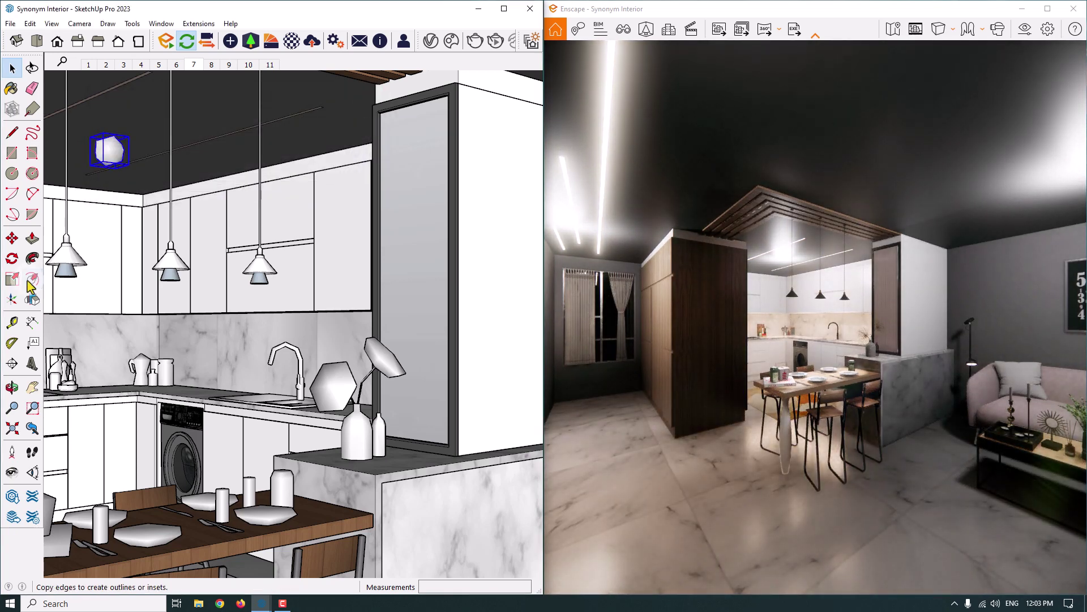
Move the selected sphere light down about 21.9 cm.
key("m")
left_click(95, 220)
left_click(94, 235)
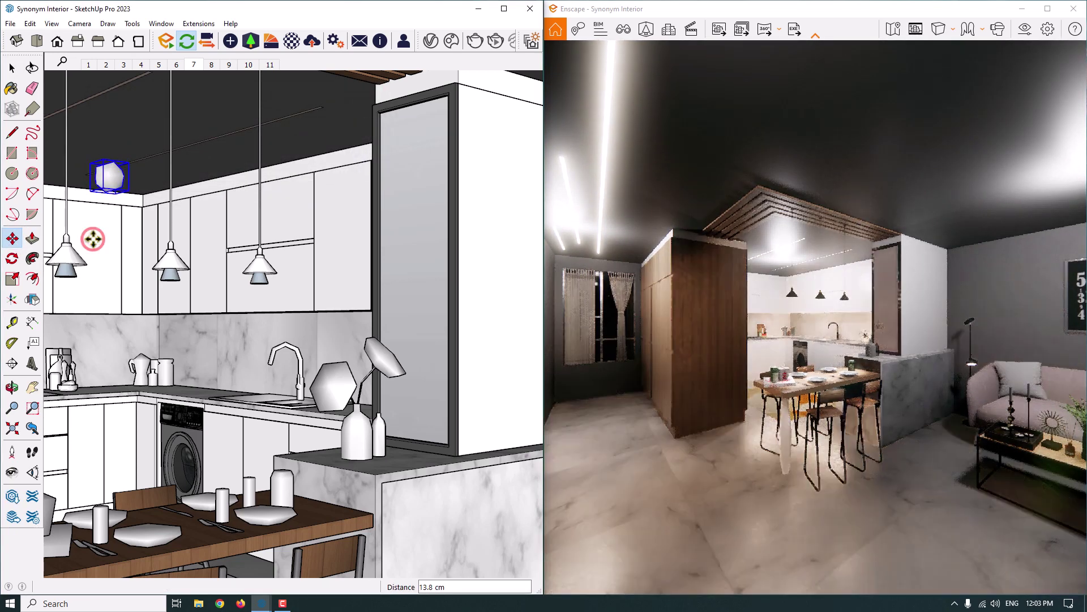
left_click(93, 214)
left_click(93, 261)
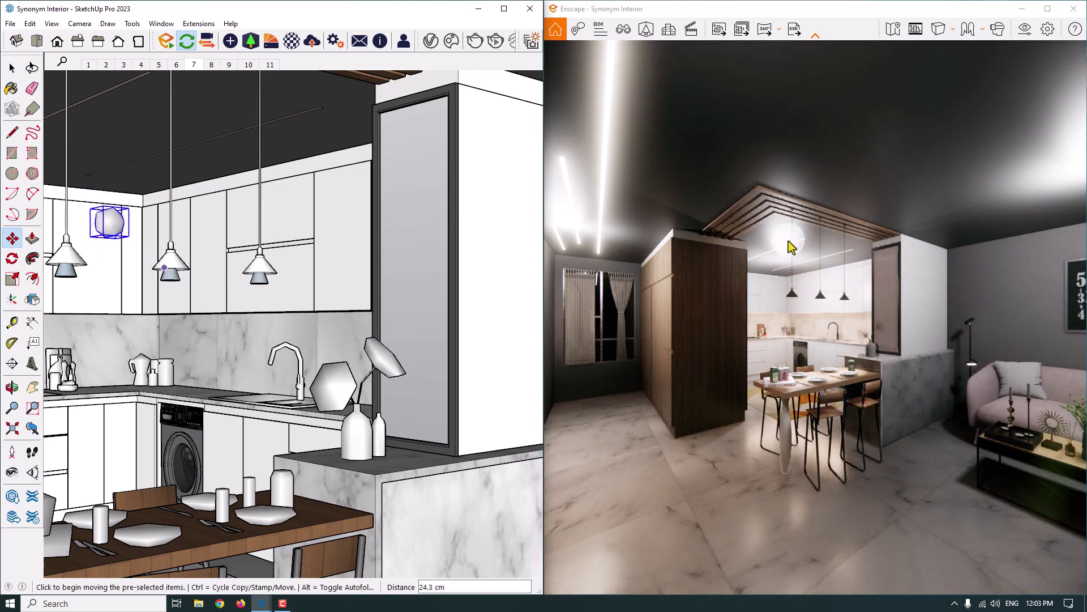
left_click(98, 259)
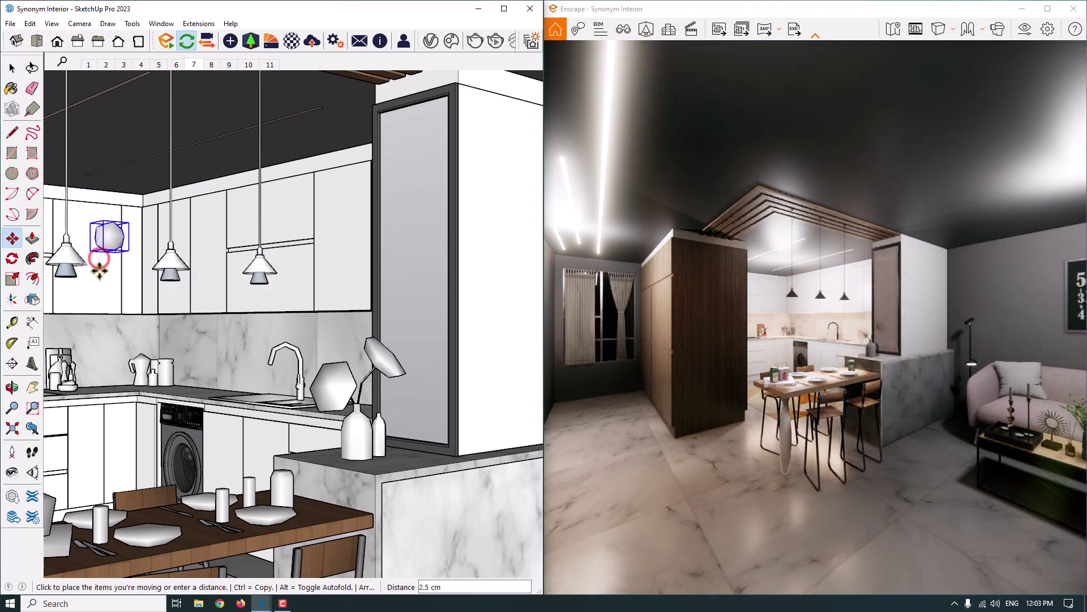
left_click(97, 288)
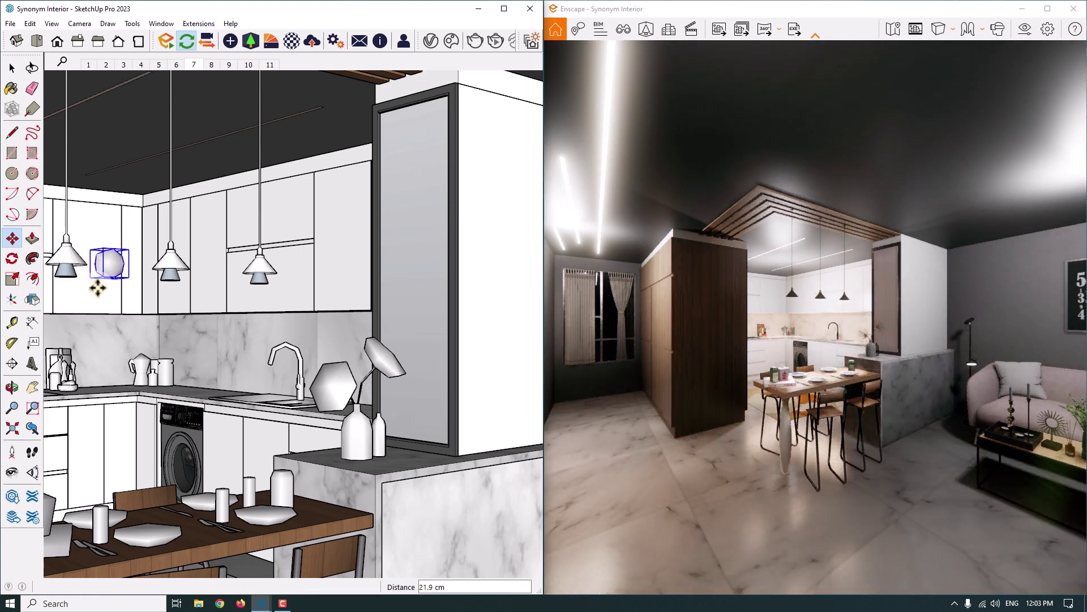
key("space")
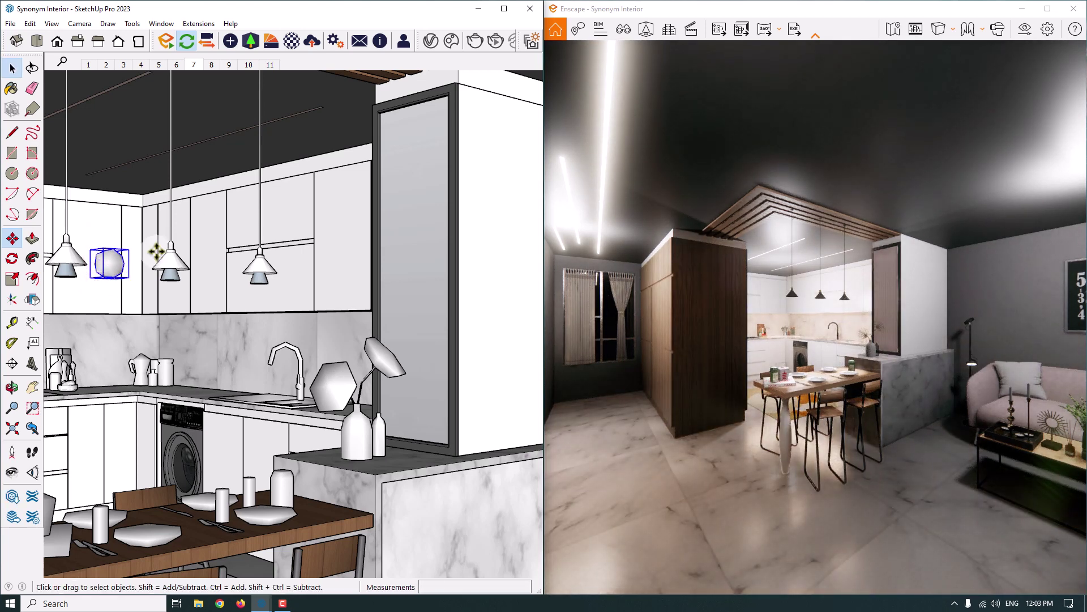
Dim the sphere light's luminous intensity to 20 cd.
left_click(231, 42)
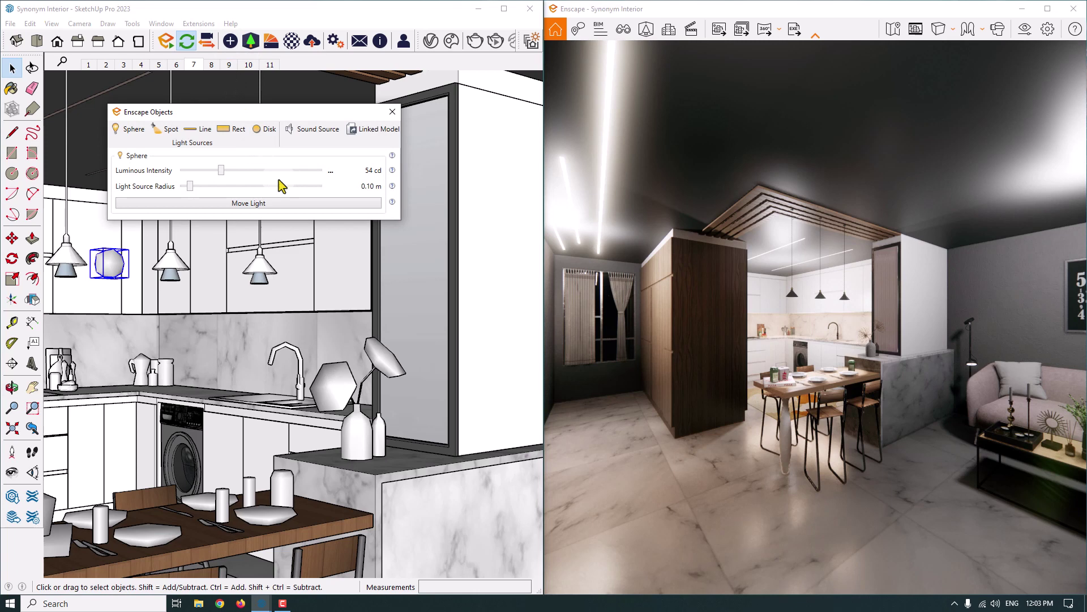
double_click(331, 171)
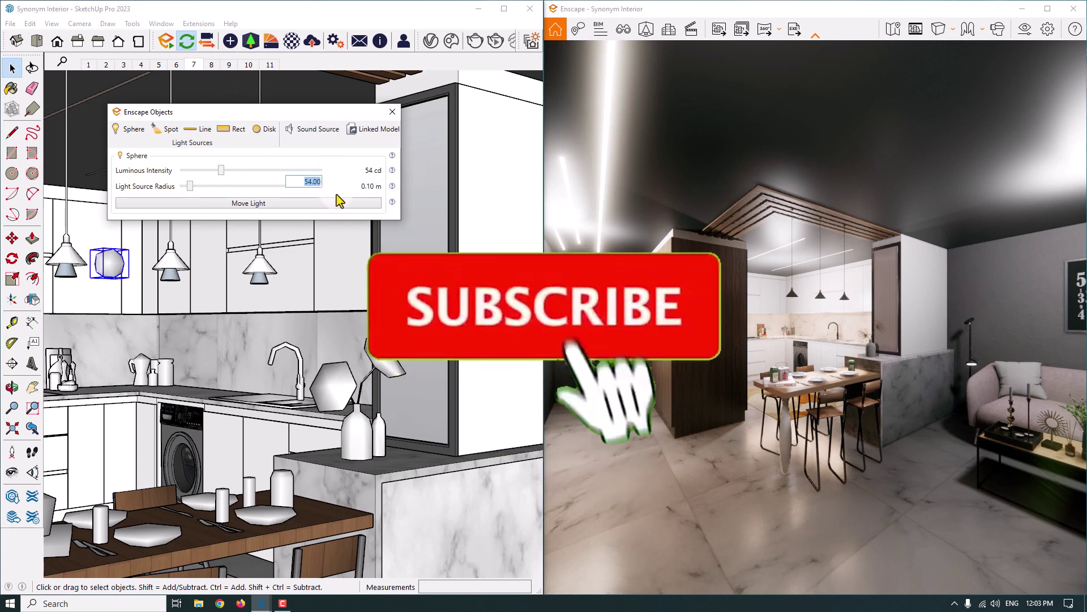
type("20")
key("Return")
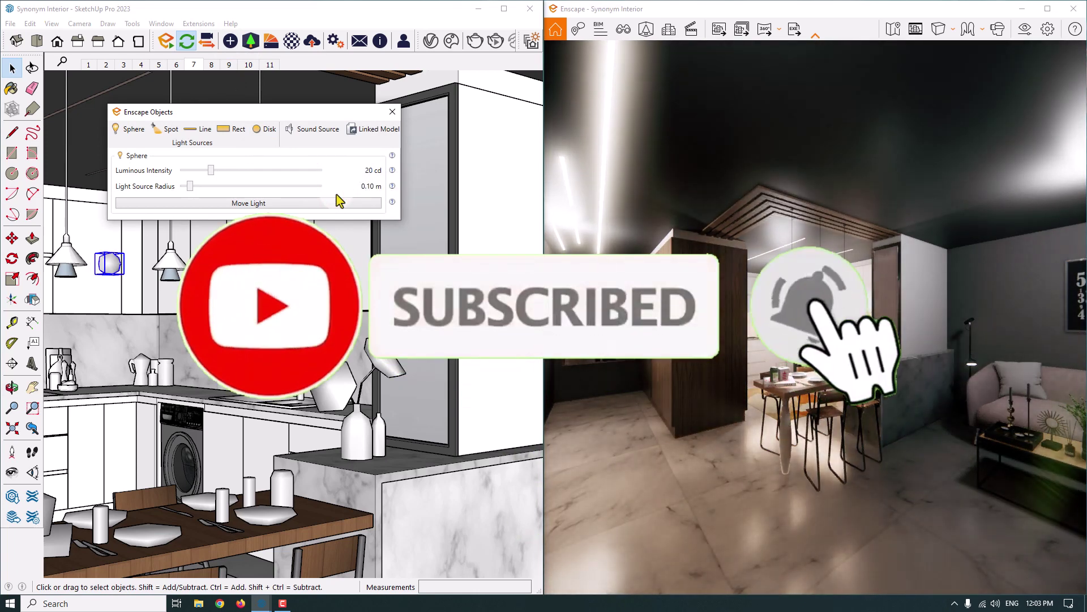
left_click(392, 112)
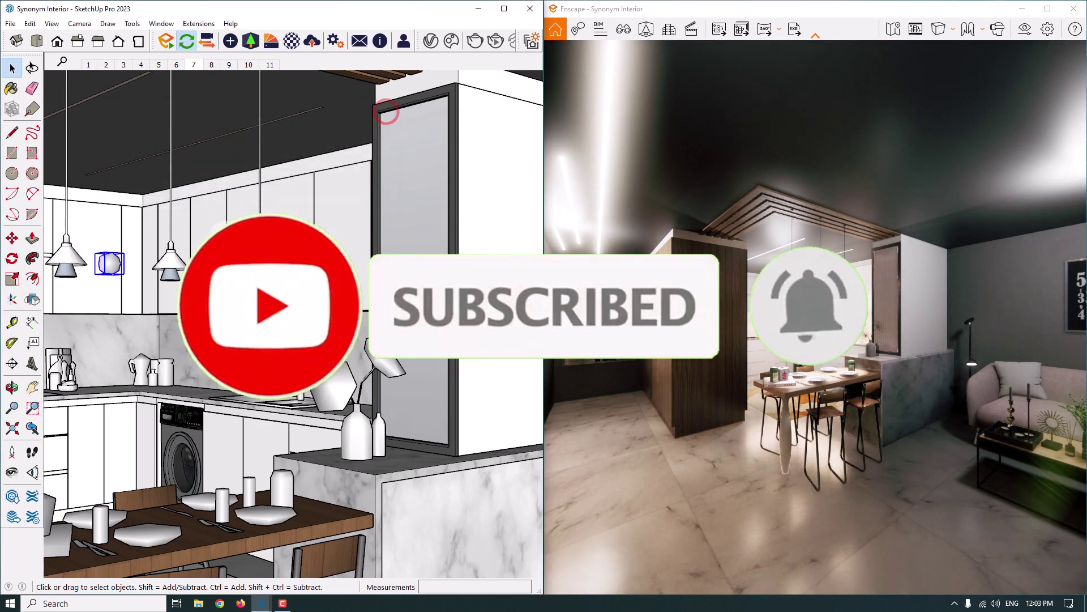
mouse_move(176, 255)
middle_mouse_down()
mouse_move(244, 260)
mouse_move(85, 267)
middle_mouse_up()
middle_click_drag(453, 233, 218, 348, "shift")
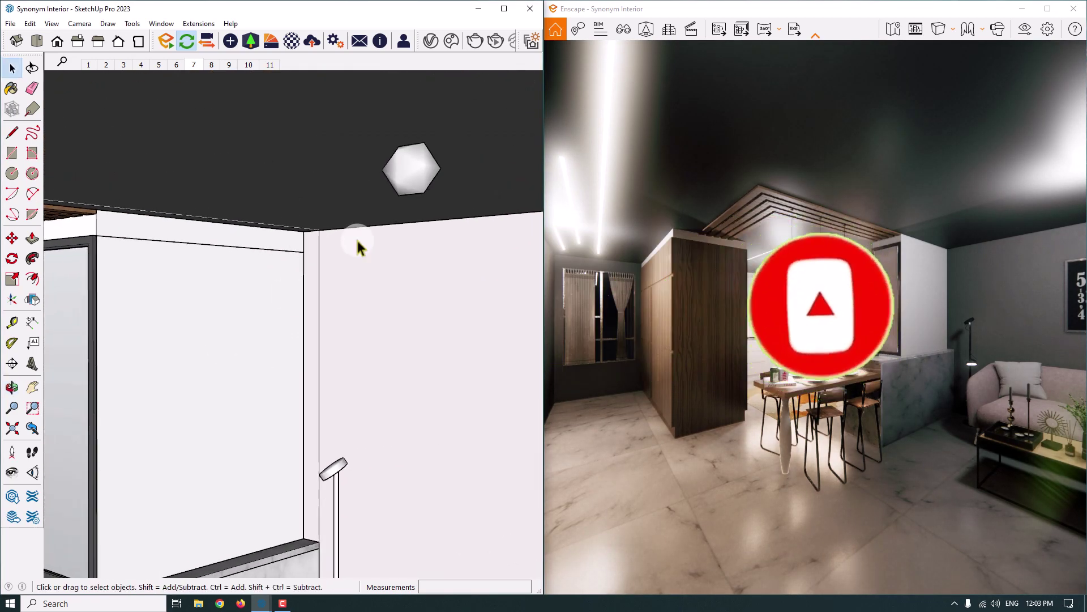
Navigate to and select the window-side ceiling sphere light.
left_click(416, 174)
scroll(345, 250, "down", 5)
middle_click_drag(296, 272, 334, 272, "shift")
left_click(166, 106)
middle_click_drag(175, 196, 257, 226)
middle_click_drag(258, 226, 441, 278, "shift")
middle_click_drag(258, 277, 429, 360, "shift")
middle_click_drag(429, 361, 249, 316)
left_click(84, 128, "ctrl")
mouse_move(382, 264)
middle_mouse_down()
mouse_move(527, 277)
mouse_move(187, 247)
mouse_move(278, 244)
middle_mouse_up()
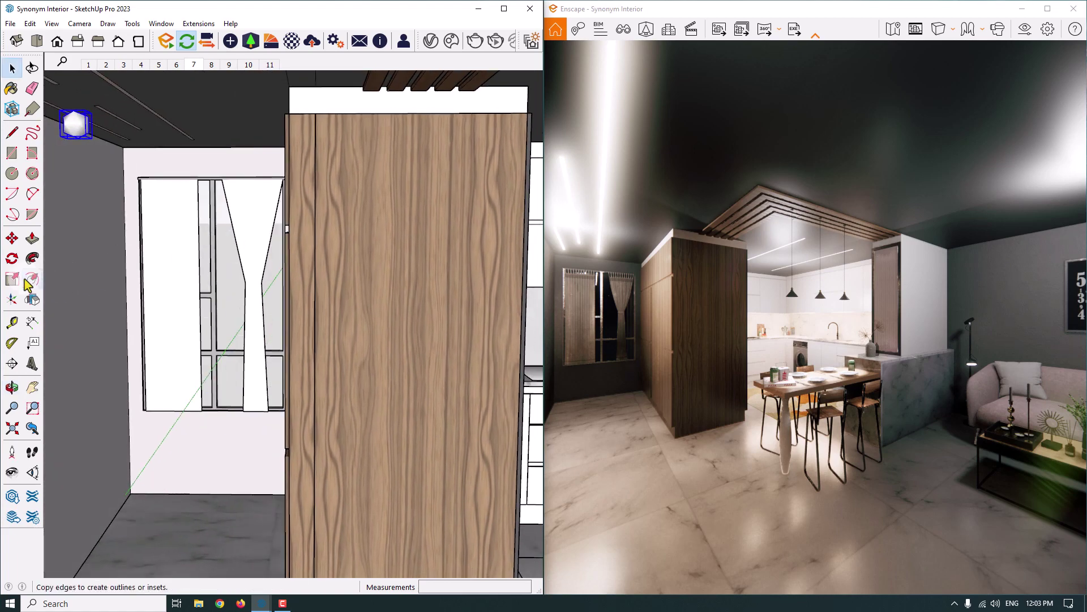
Move the window-side ceiling light 15.9 cm lower and restore scene 7's saved kitchen view.
left_click(11, 239)
left_click(128, 175)
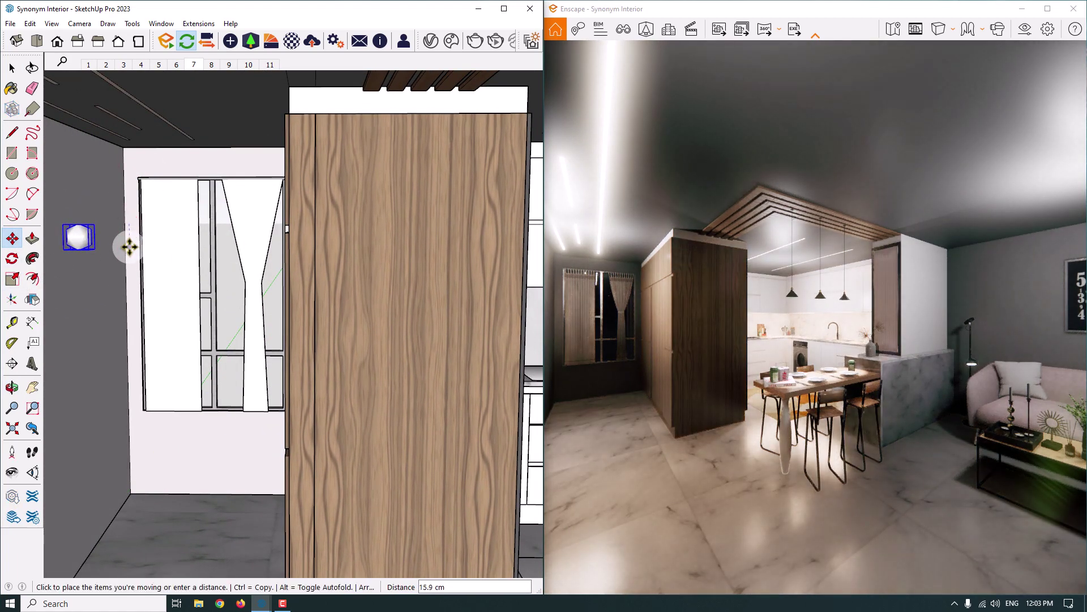
left_click(126, 246)
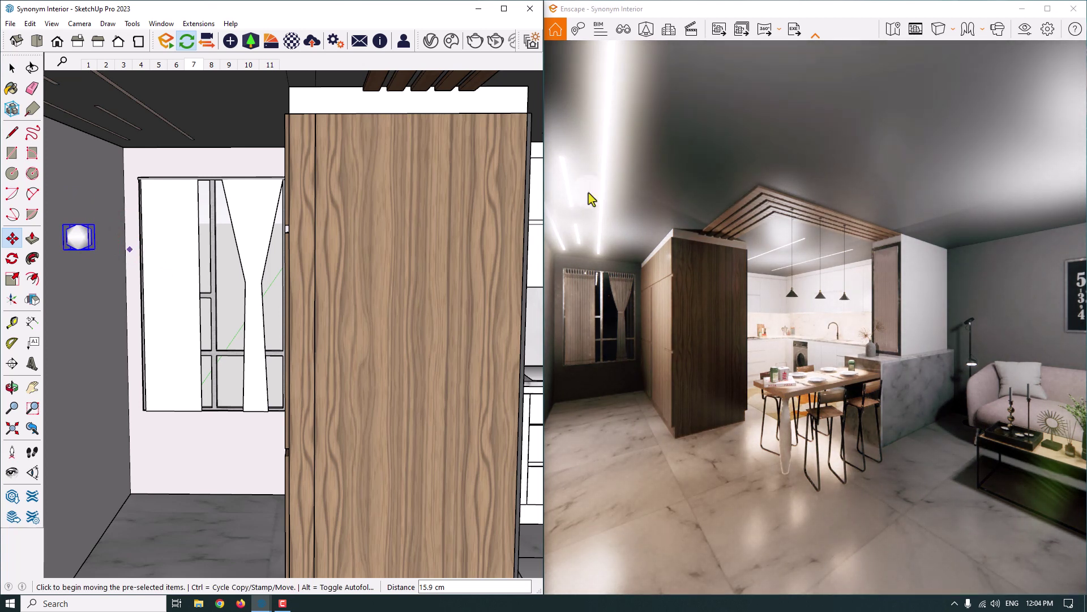
key("space")
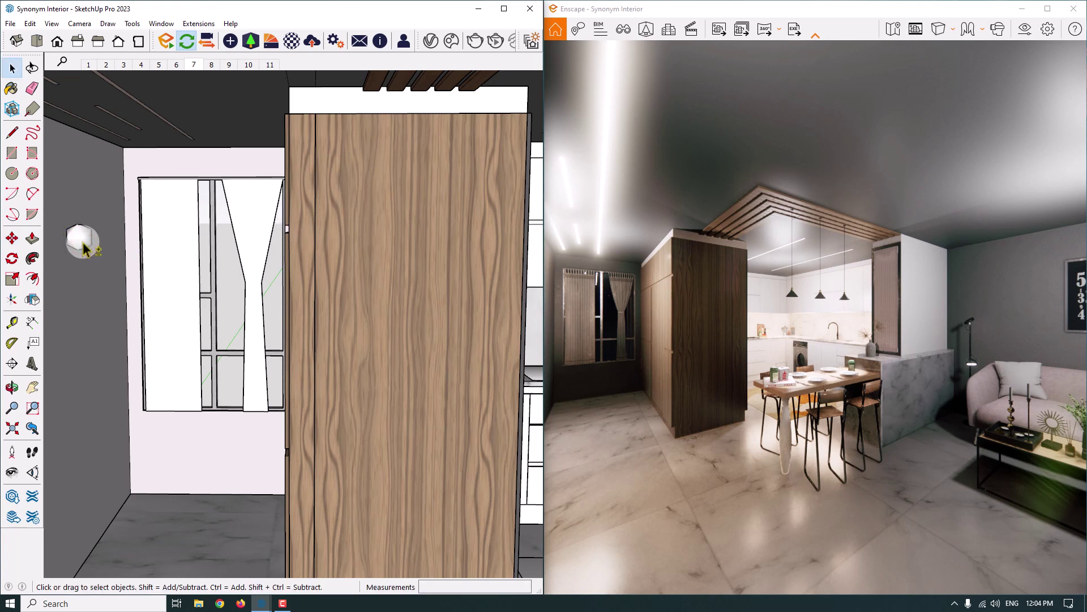
left_click(193, 66)
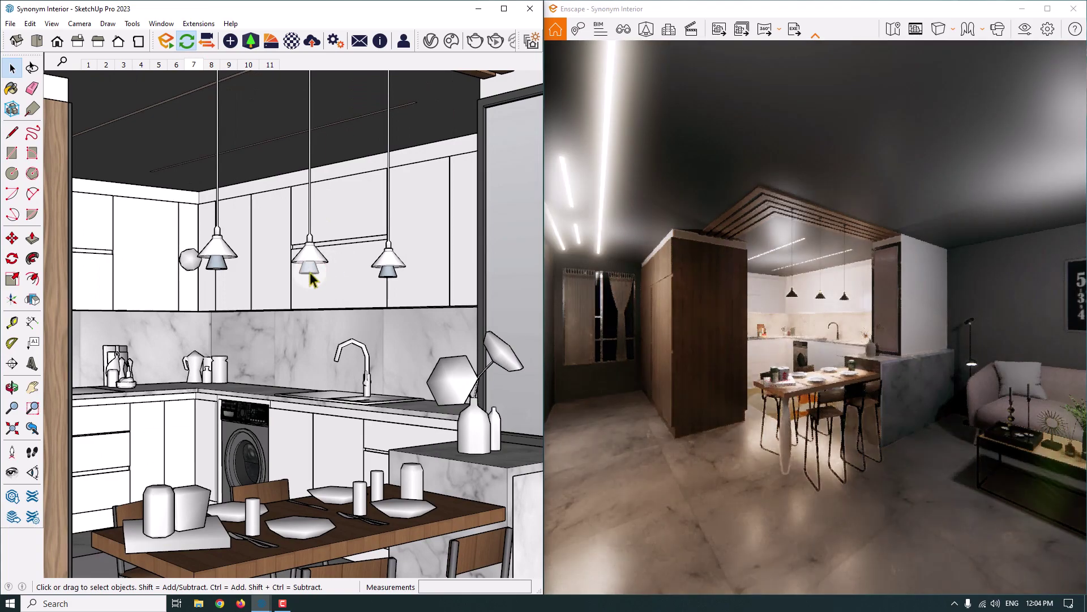
Select the middle pendant lamp, widen its spotlight beam, and aim the Enscape camera at the dining table.
left_click(311, 276)
scroll(311, 277, "up", 2)
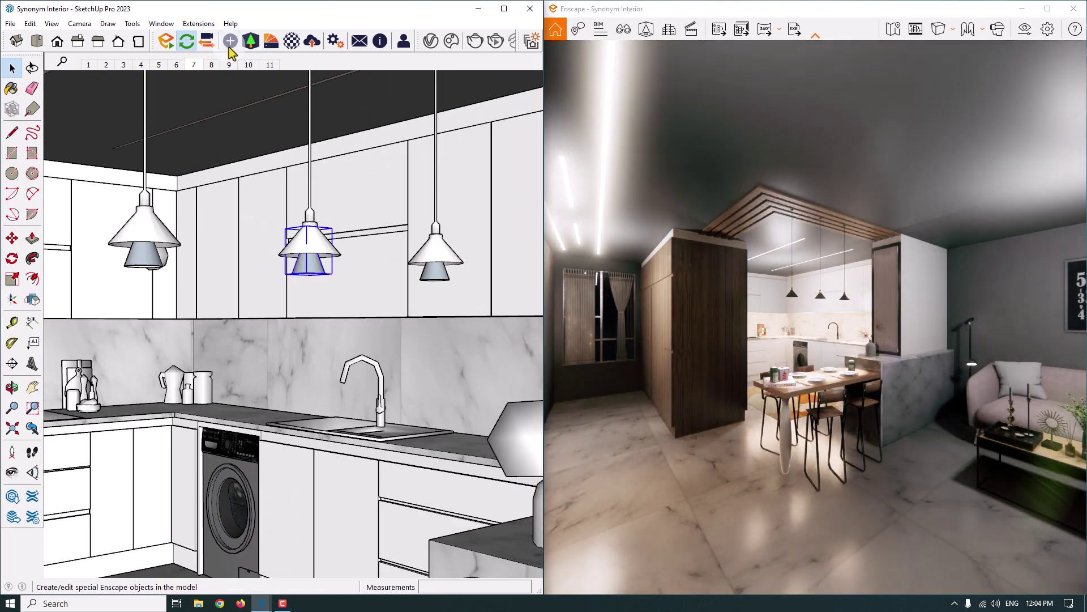
left_click(230, 43)
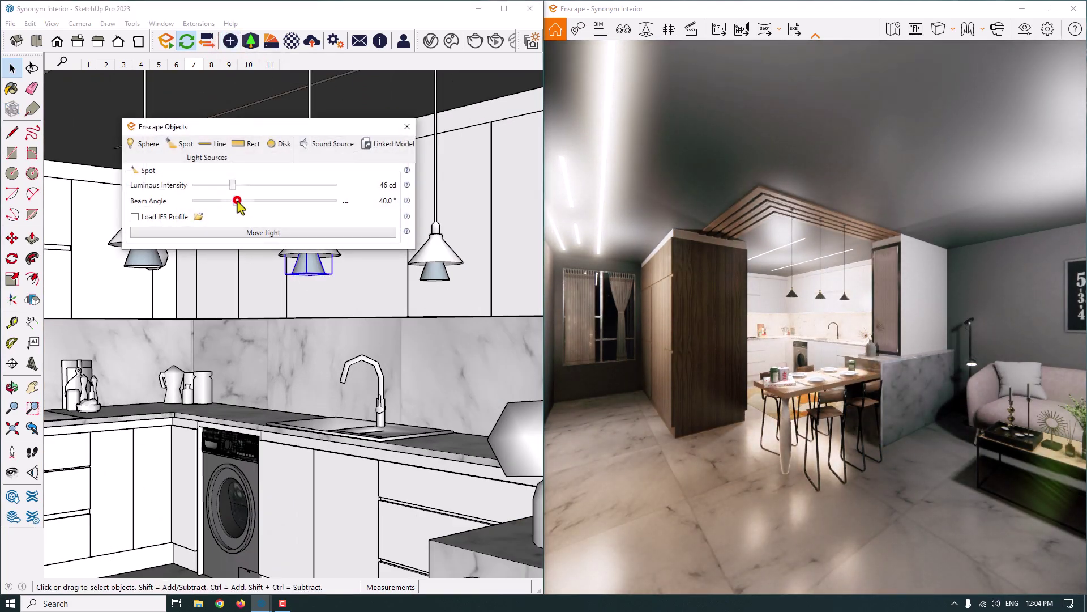
left_click_drag(237, 205, 276, 205)
left_click(812, 406)
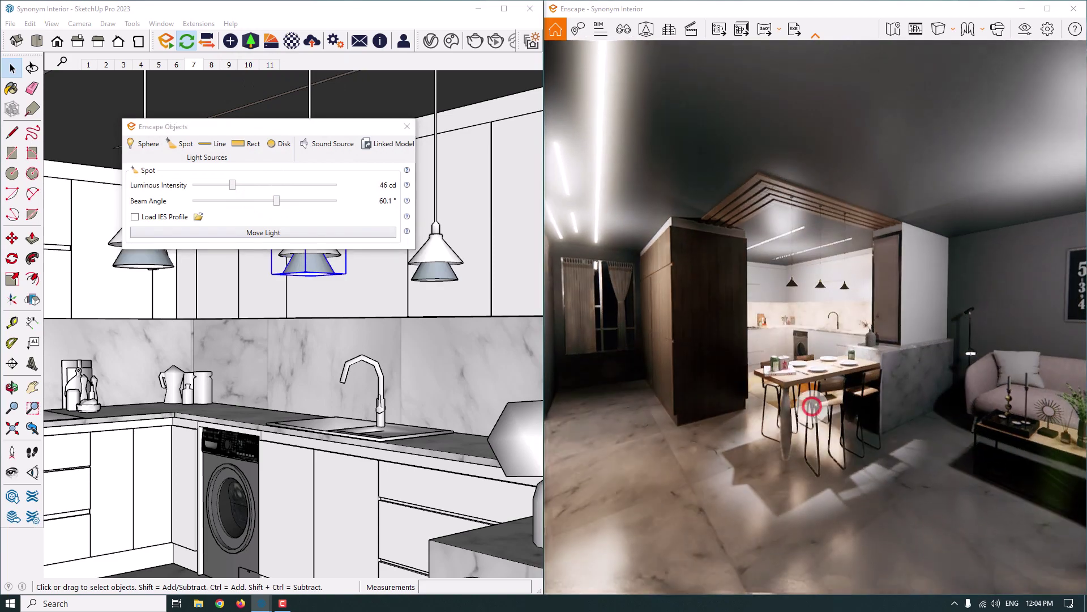
key("w")
left_click_drag(811, 407, 812, 406)
key("s")
key("q")
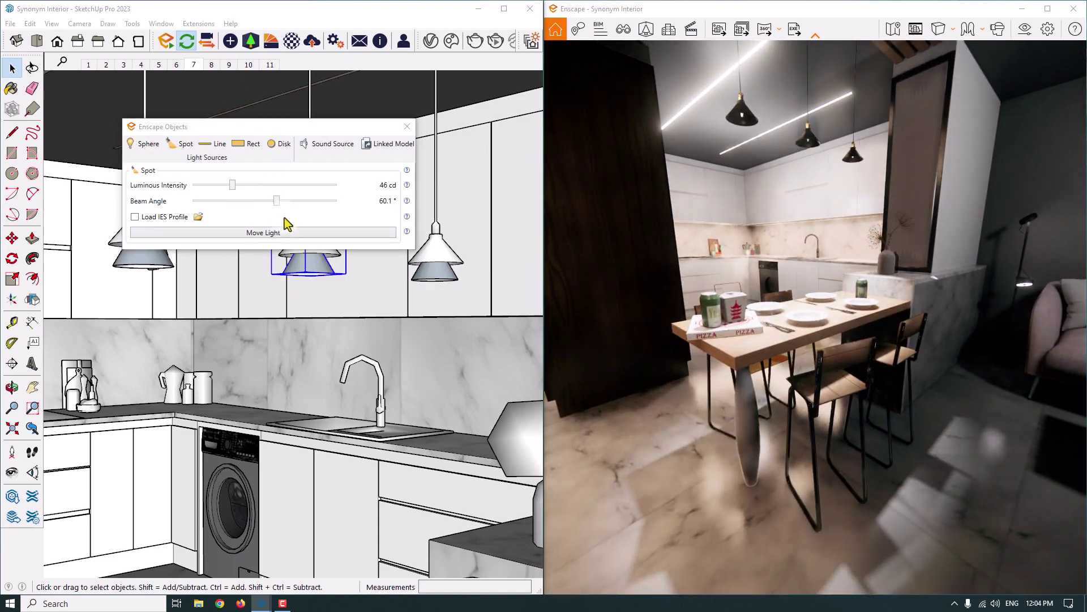
Set the pendant spotlight's beam angle to 45° and luminous intensity to 36 cd.
left_click_drag(277, 201, 351, 206)
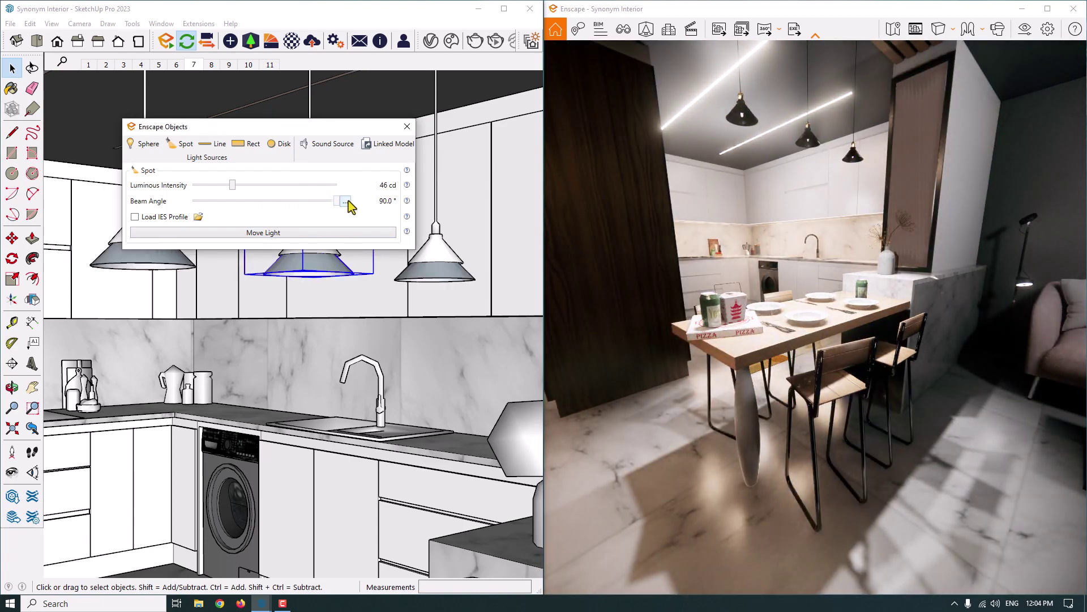
double_click(354, 217)
type("45")
key("Return")
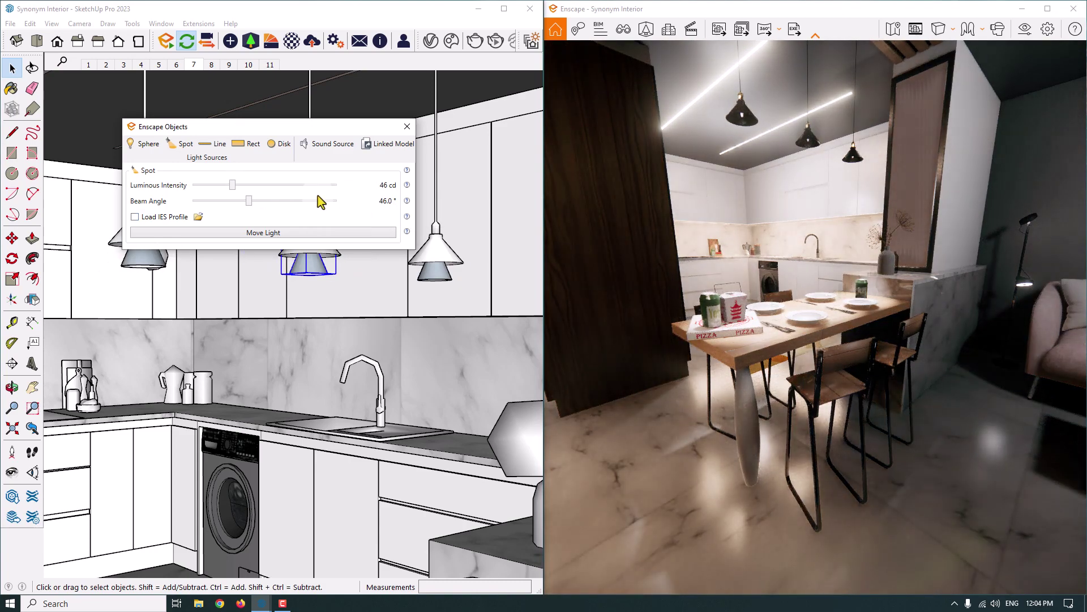
left_click(344, 188)
left_click(381, 209)
type("36")
key("Return")
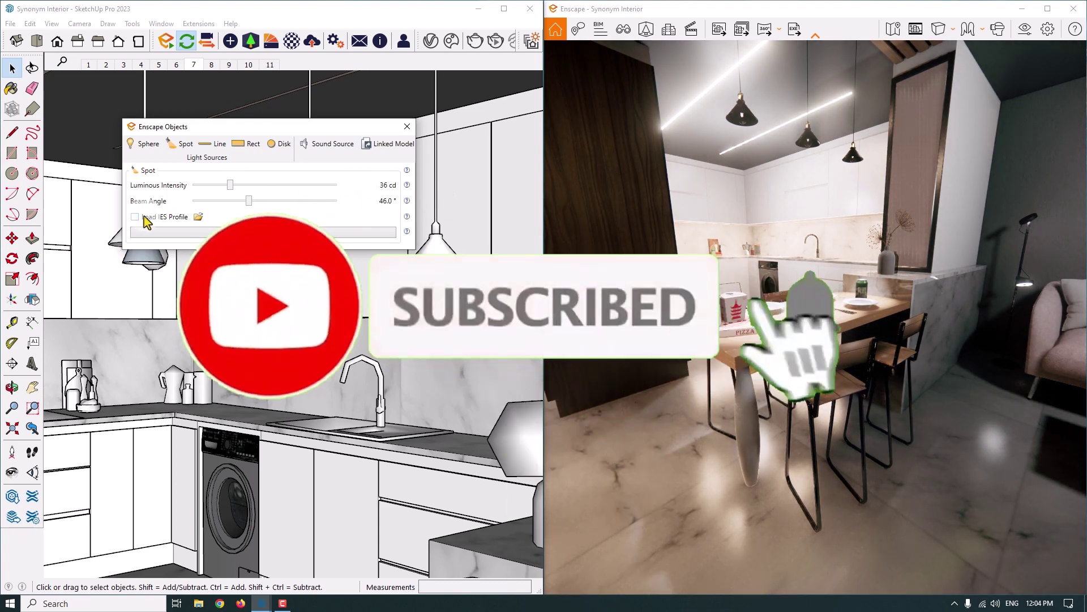
Close the light settings and walk the Enscape camera to frame the whole kitchen and dining area.
left_click(407, 127)
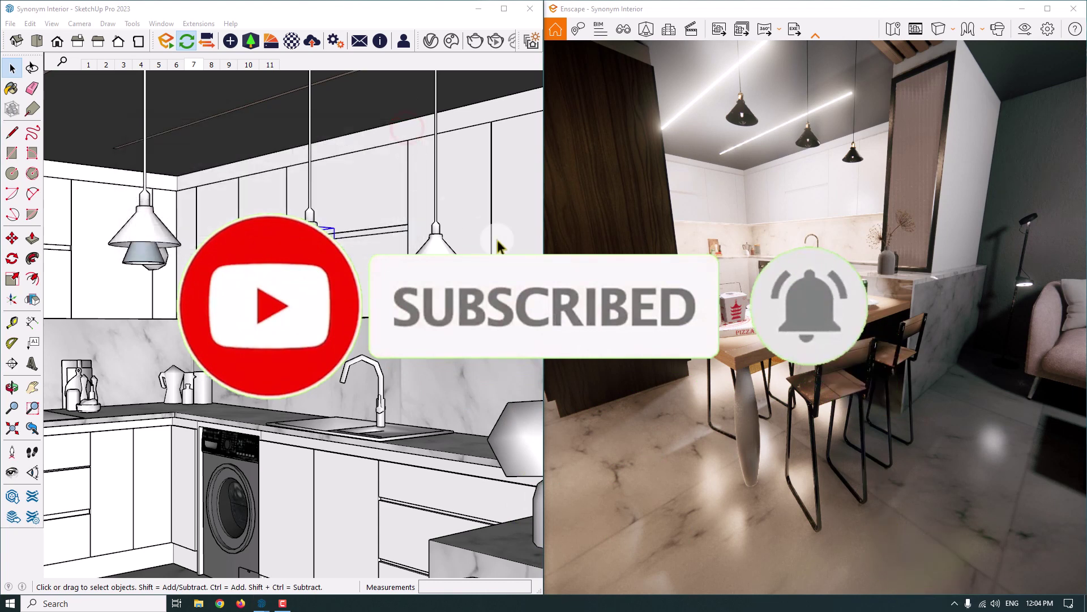
key("w")
left_click_drag(829, 265, 829, 265)
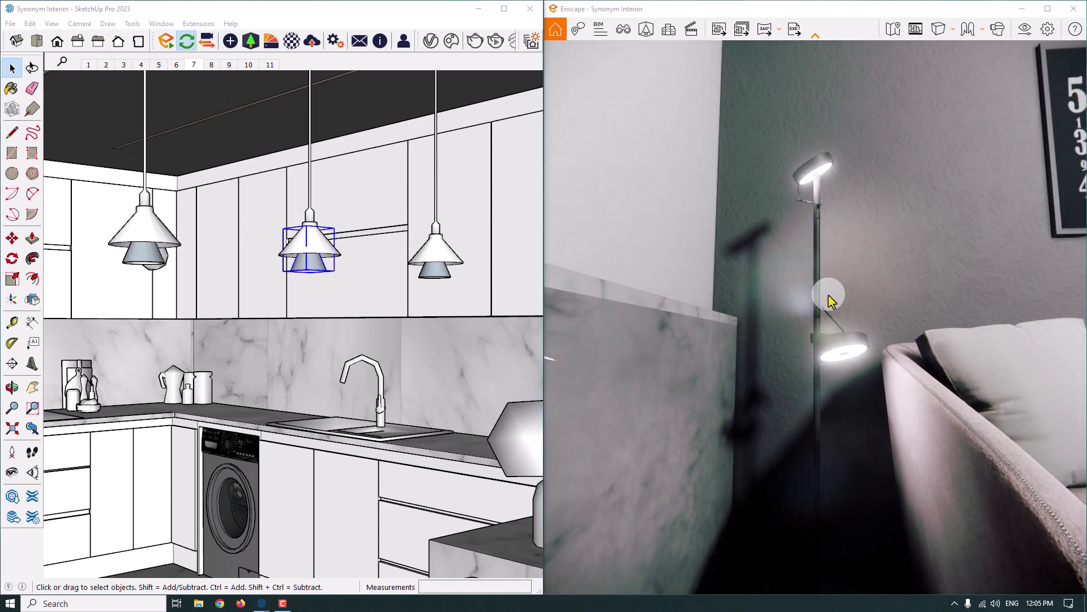
key("s")
left_click_drag(829, 295, 831, 300)
key("w")
key("w")
key("s")
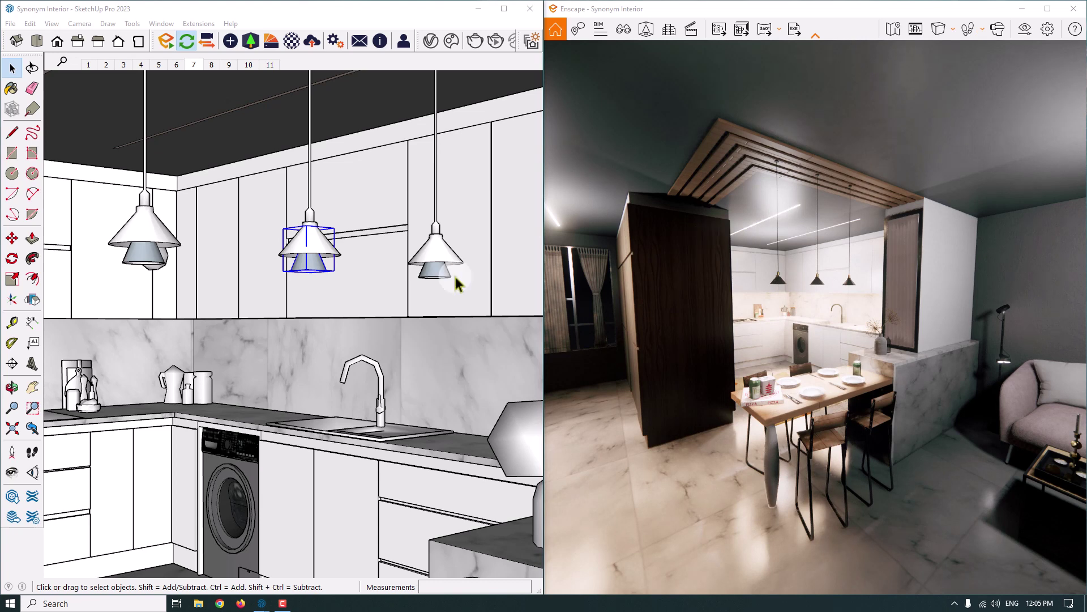
Orbit and zoom the SketchUp view close to the ceiling light strip.
mouse_move(322, 184)
middle_mouse_down("shift")
mouse_move(342, 253)
mouse_move(311, 236)
middle_mouse_up("shift")
scroll(342, 146, "up", 5)
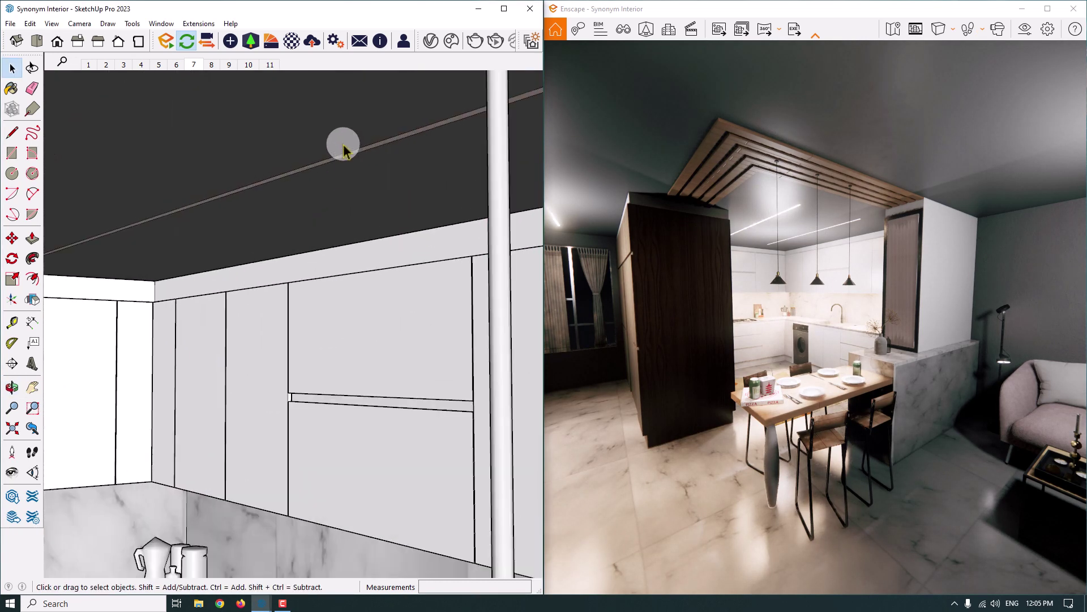
middle_click_drag(353, 149, 362, 165)
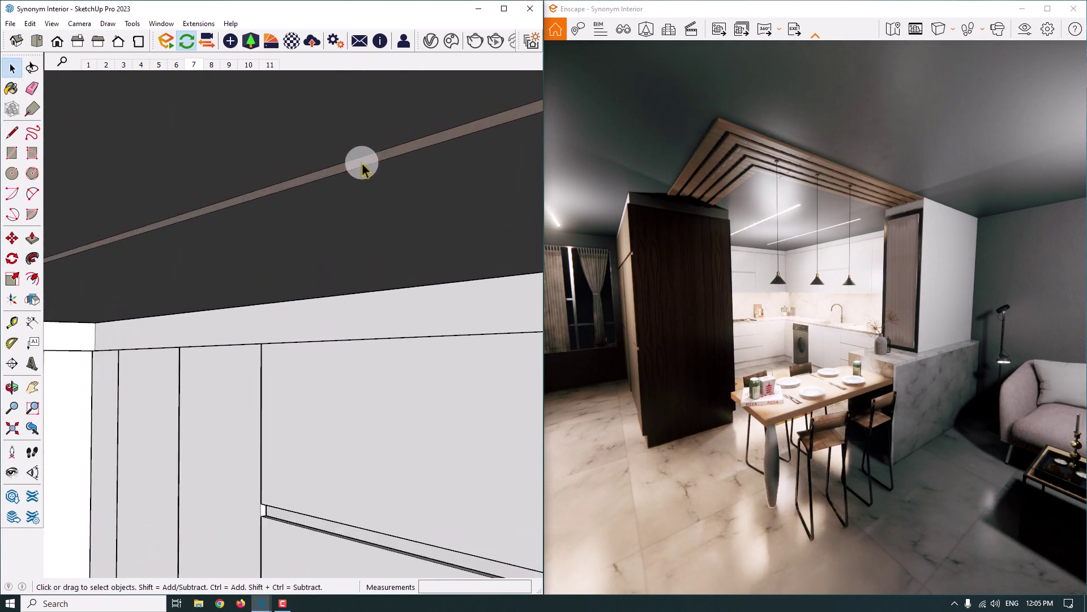
In the Enscape Material Editor, set the Hide Lights material's luminance to 2,600 cd/m².
left_click(292, 41)
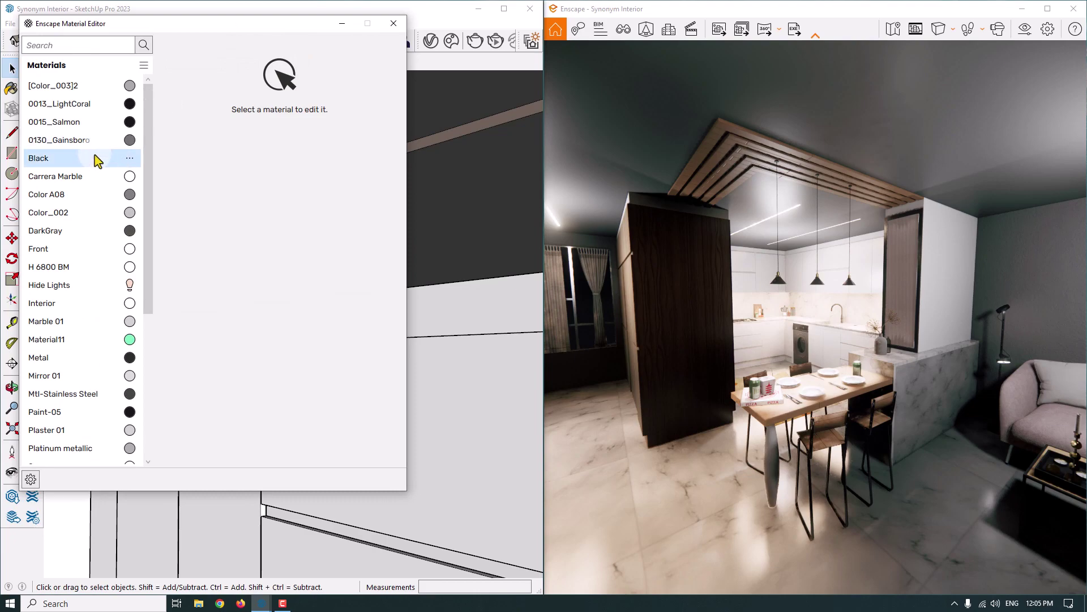
left_click(71, 281)
left_click_drag(316, 111, 339, 109)
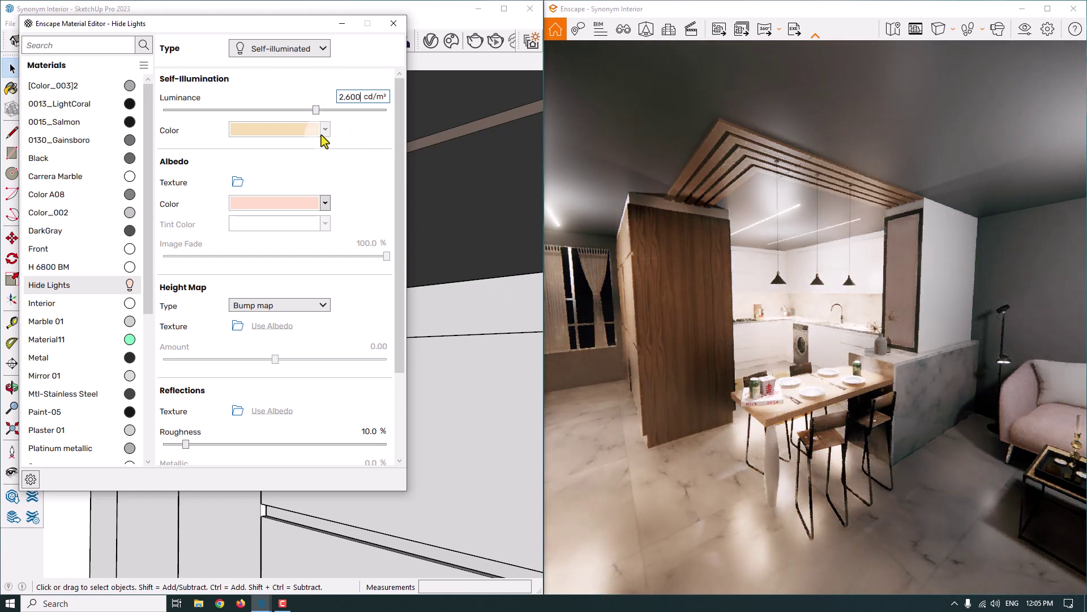
left_click(321, 133)
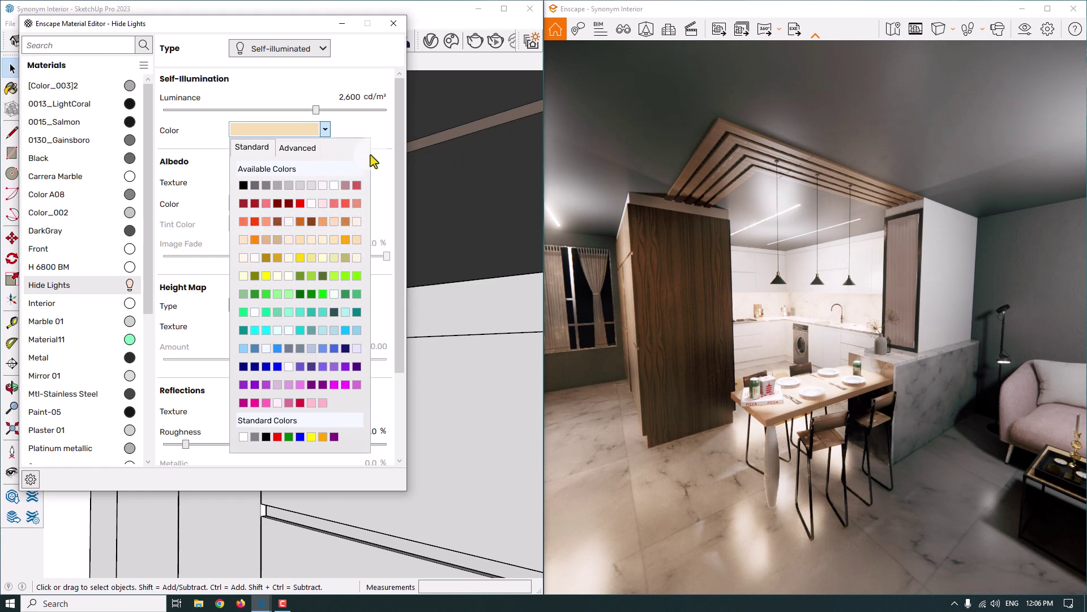
left_click(370, 130)
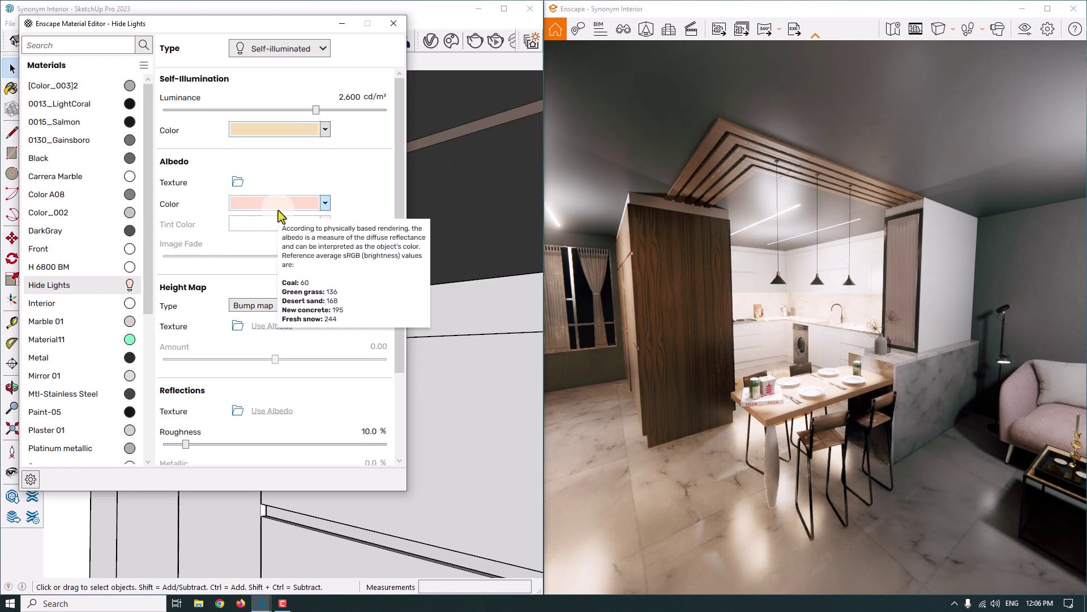
Copy the albedo colour #FADCC8 into Hide Lights' self-illumination colour.
left_click(279, 206)
left_click(288, 224)
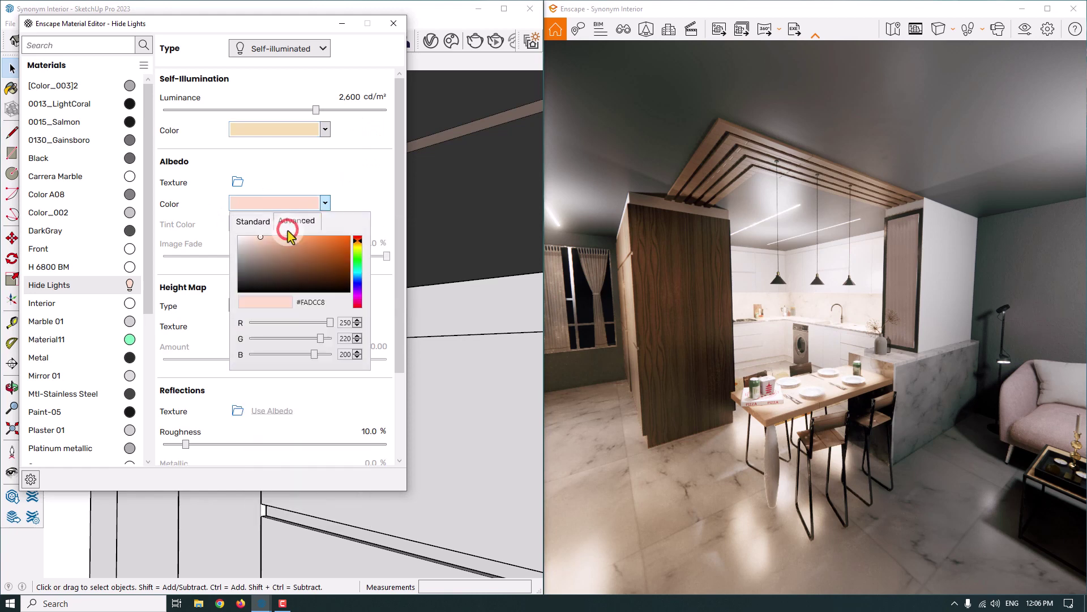
left_click(318, 305)
left_click(325, 129)
left_click(309, 150)
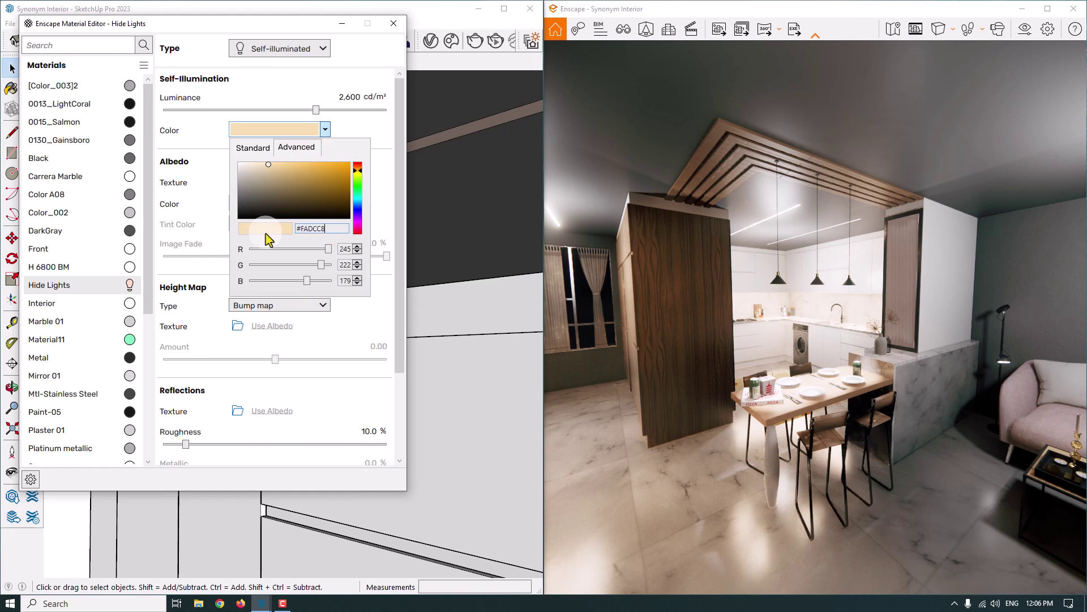
left_click(400, 149)
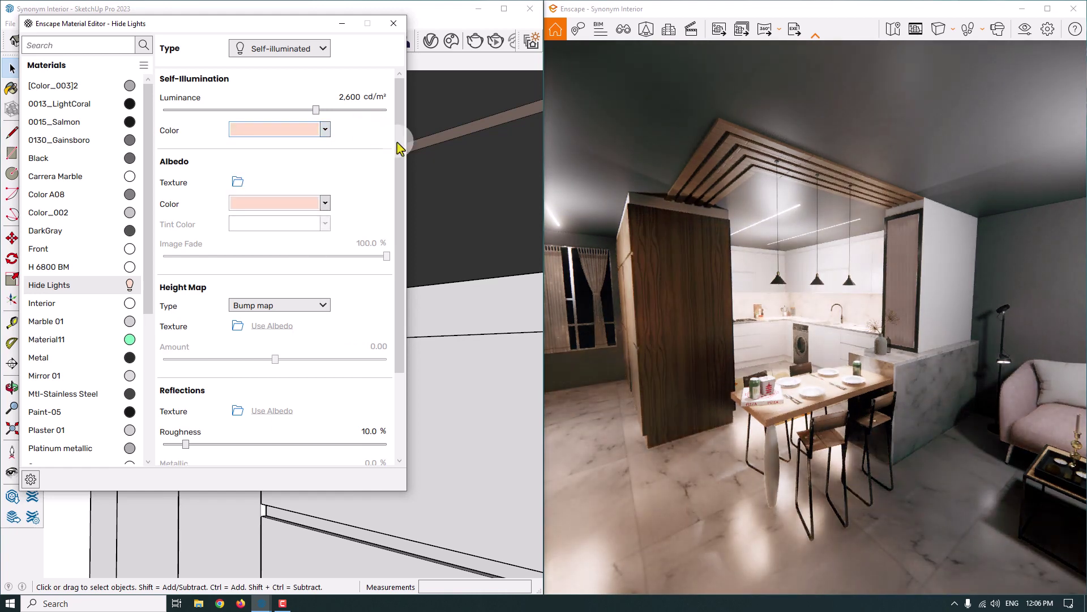
Close the material editor, maximize SketchUp, then bring Enscape to the front maximized.
left_click(394, 23)
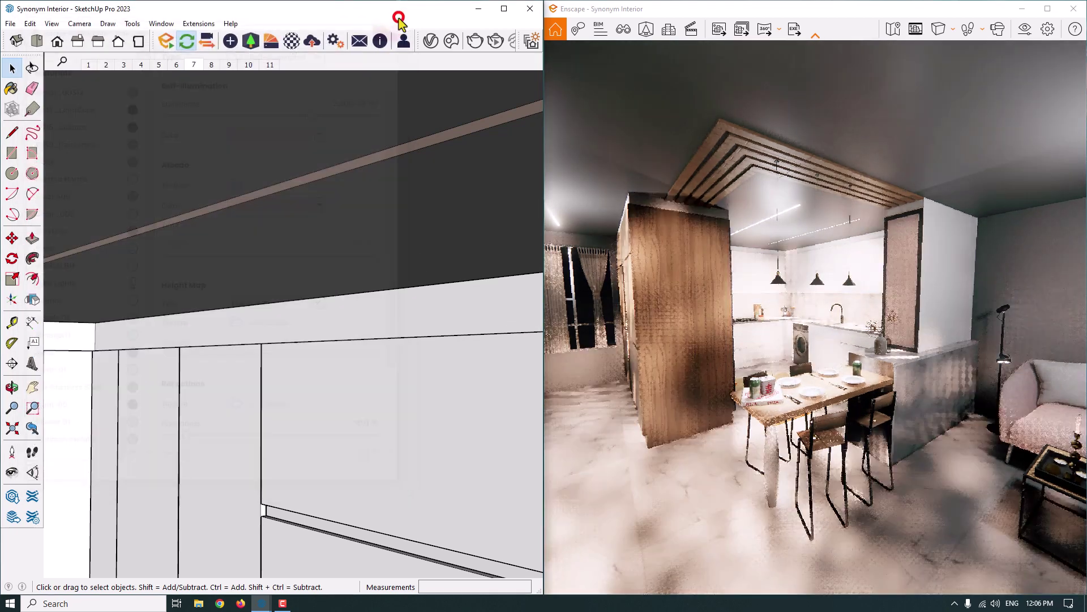
left_click(508, 9)
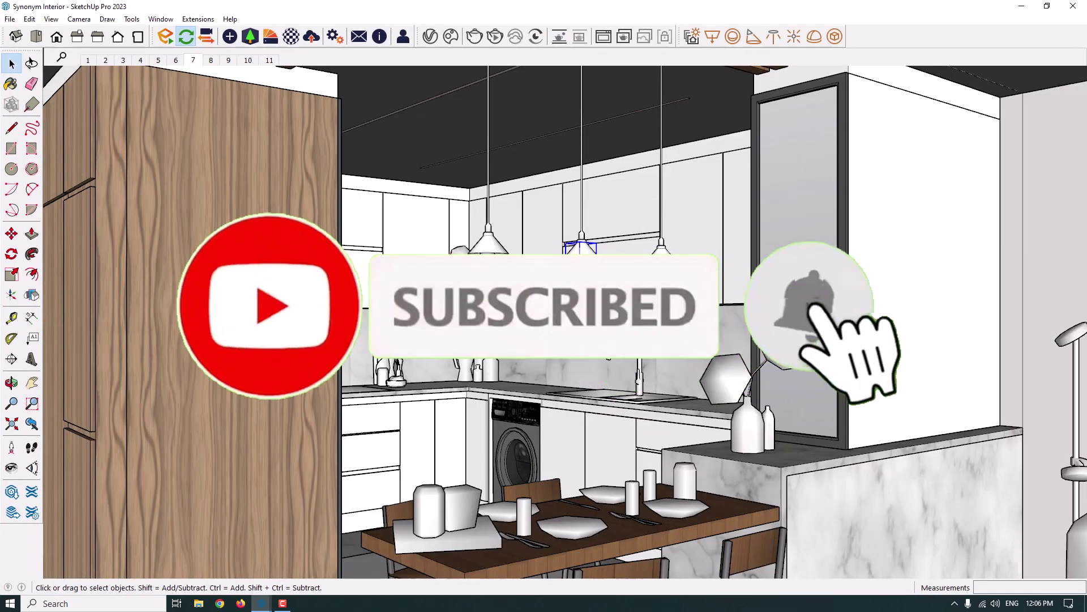
left_click(566, 308)
left_click(260, 604)
left_click(300, 561)
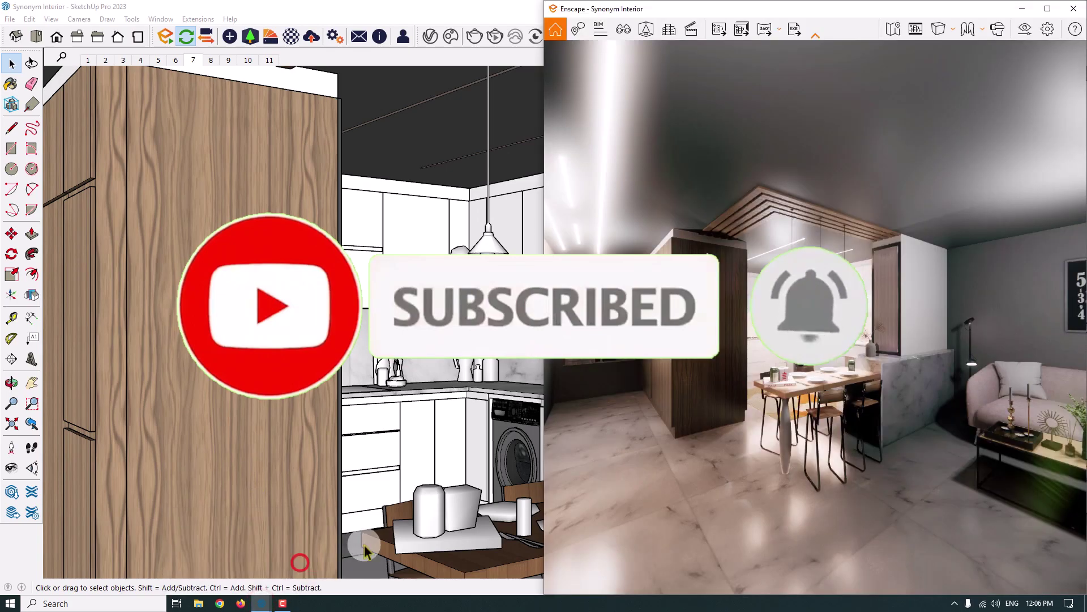
left_click(1047, 8)
left_click_drag(575, 262, 563, 271)
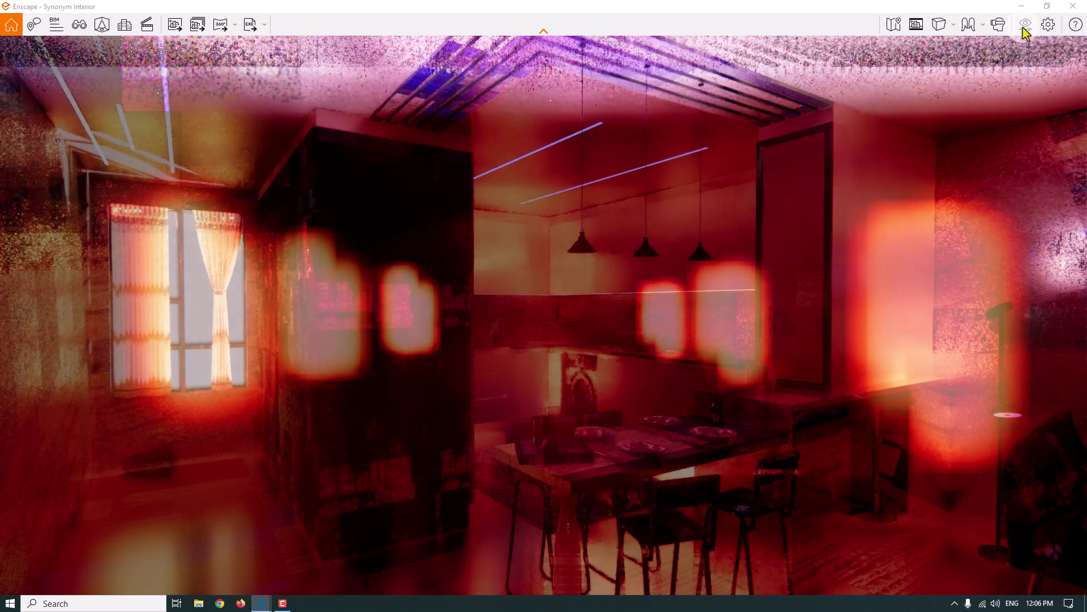
Raise Enscape's rendering quality from Draft to Medium.
left_click(1023, 26)
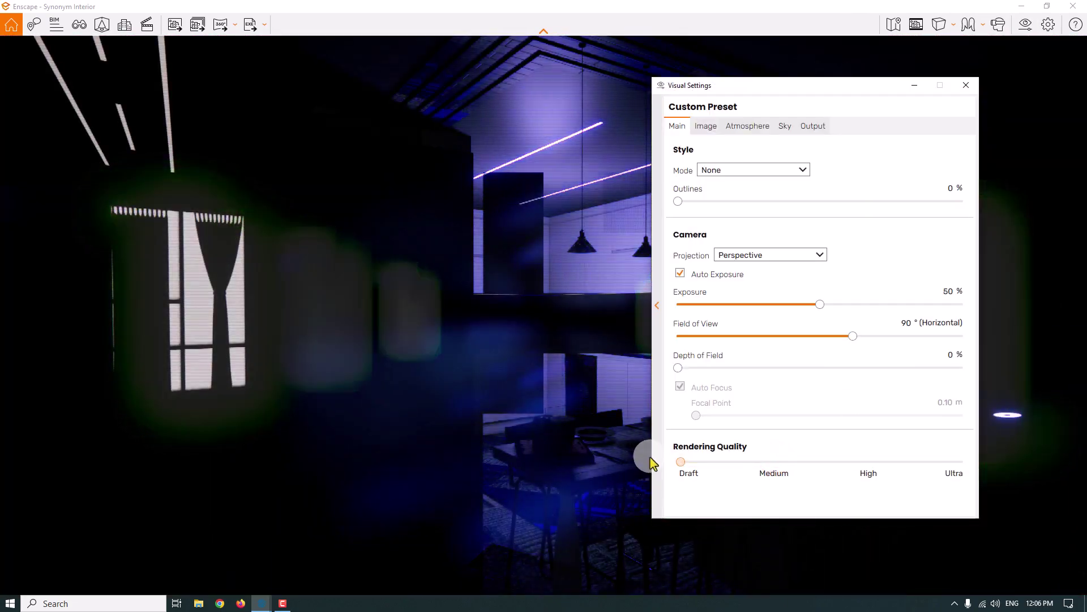
left_click_drag(682, 461, 774, 461)
left_click(965, 86)
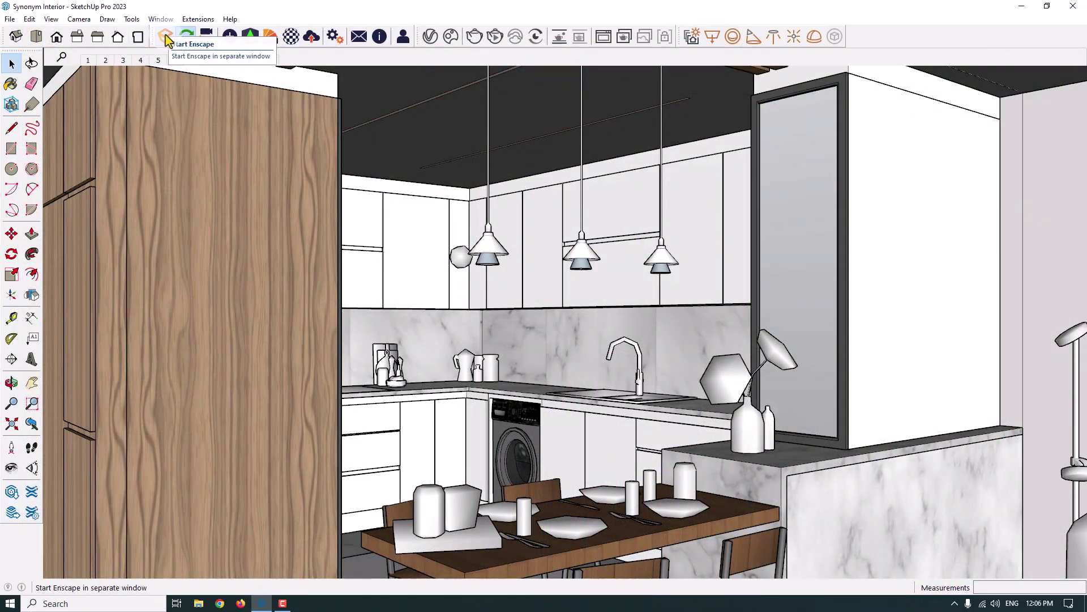
Relaunch Enscape from the SketchUp toolbar and bring its loaded render window forward.
left_click(170, 36)
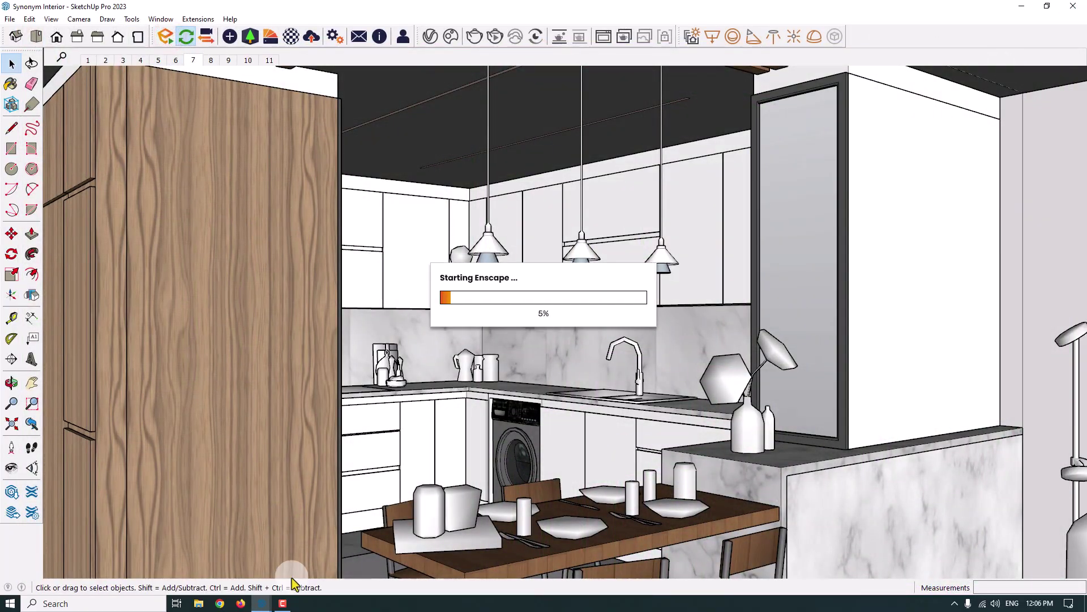
left_click(272, 105)
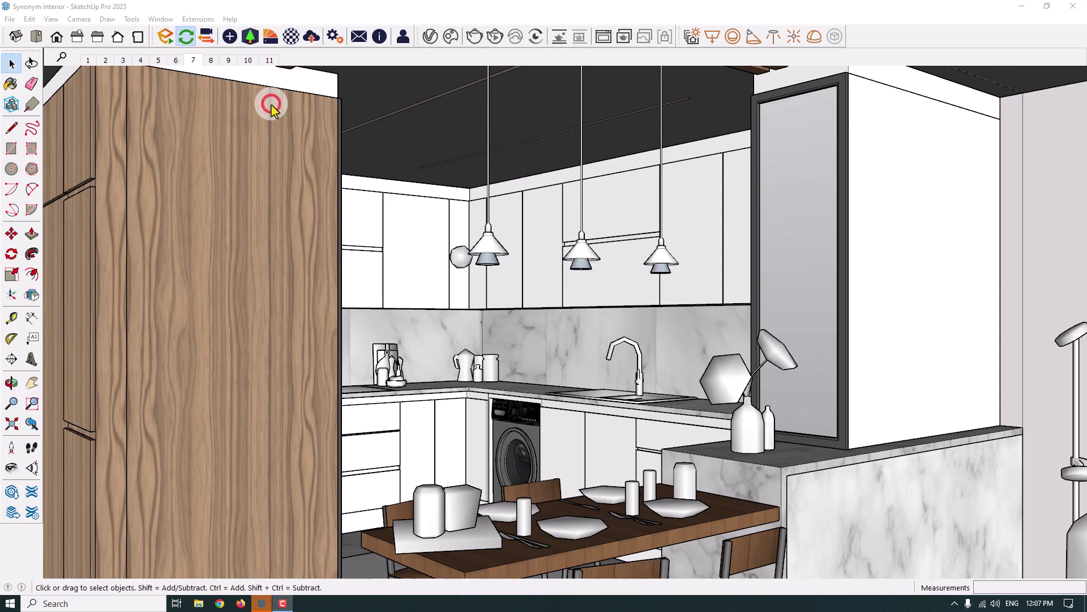
left_click(326, 565)
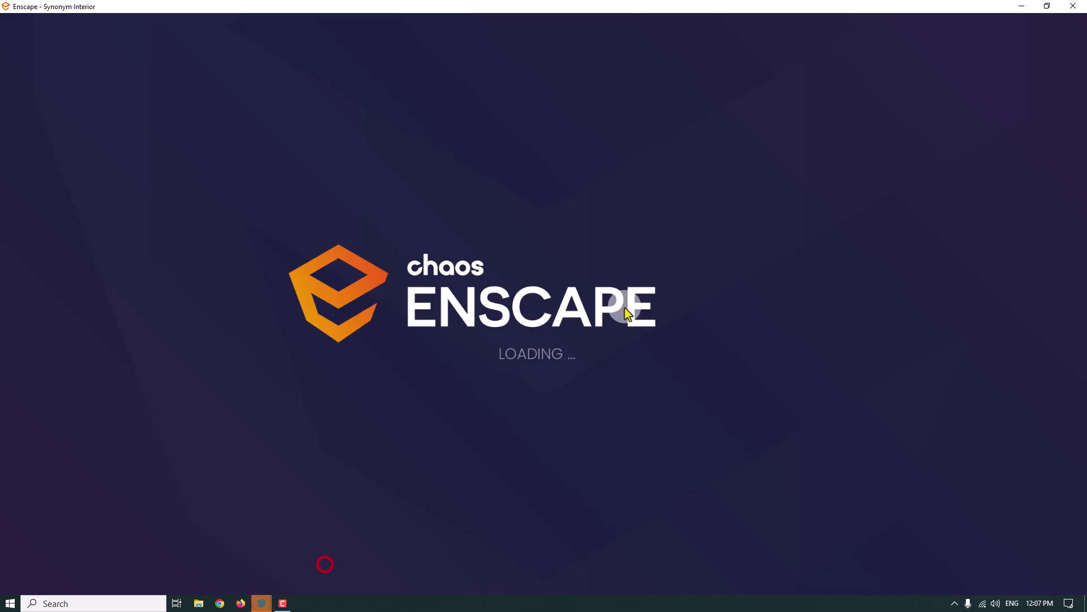
left_click(284, 604)
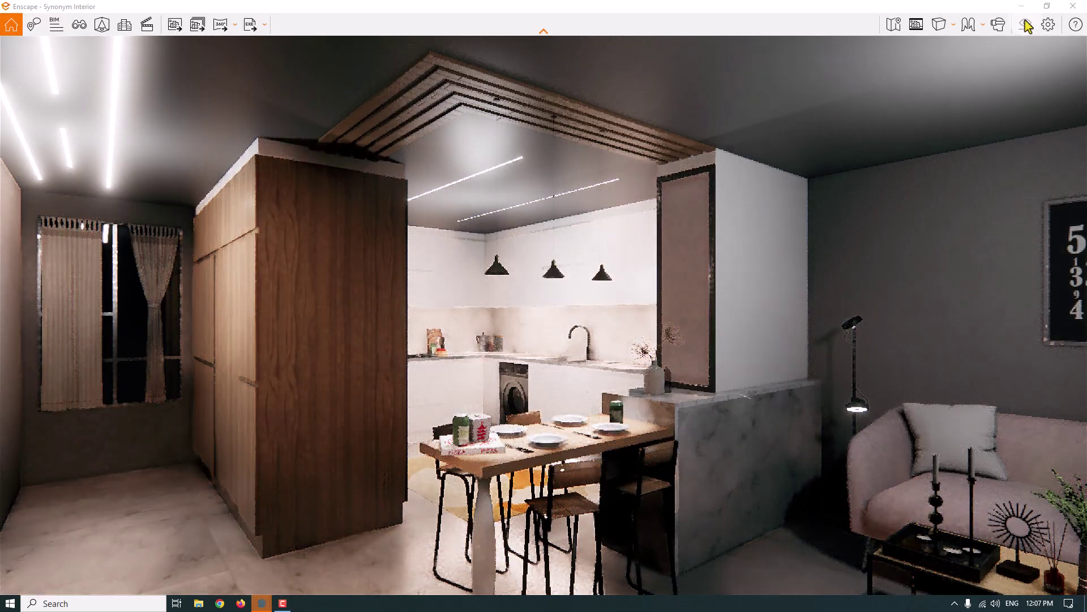
Turn on Enscape's safe frame to show the output area.
left_click(1025, 25)
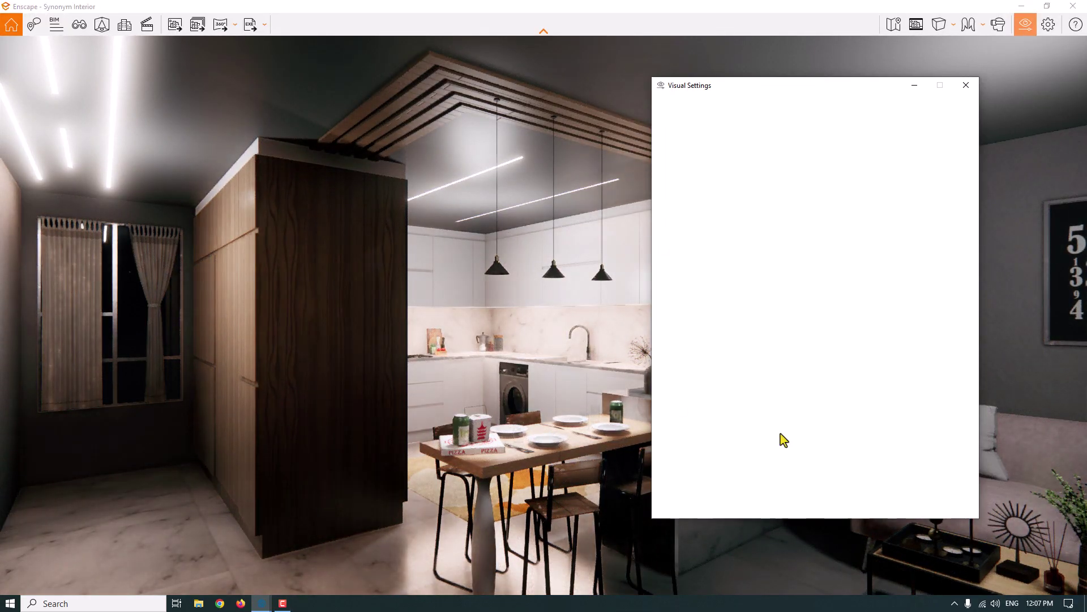
left_click(966, 86)
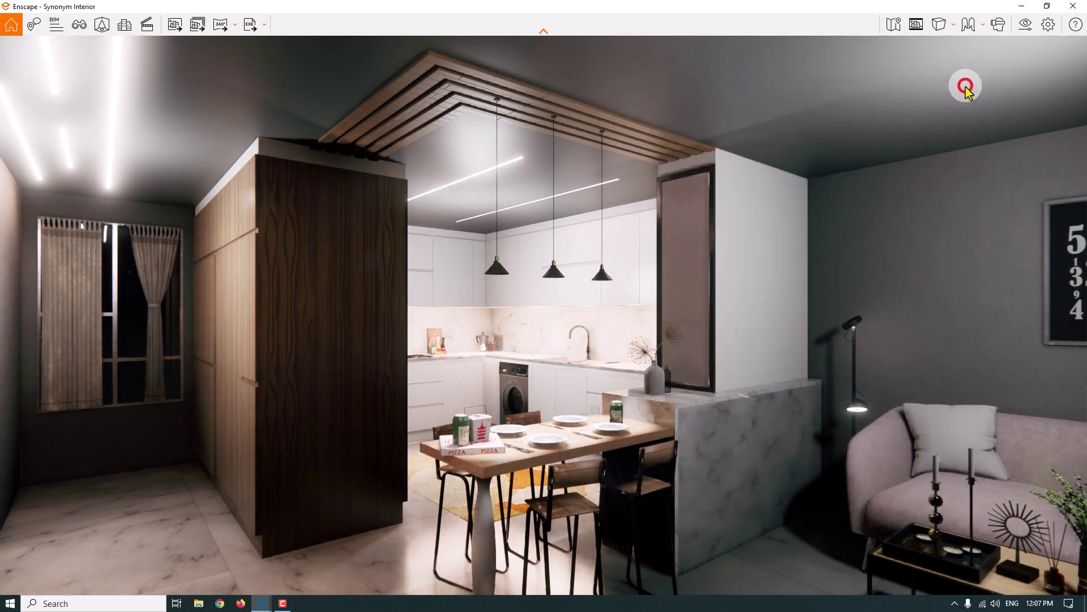
left_click(916, 24)
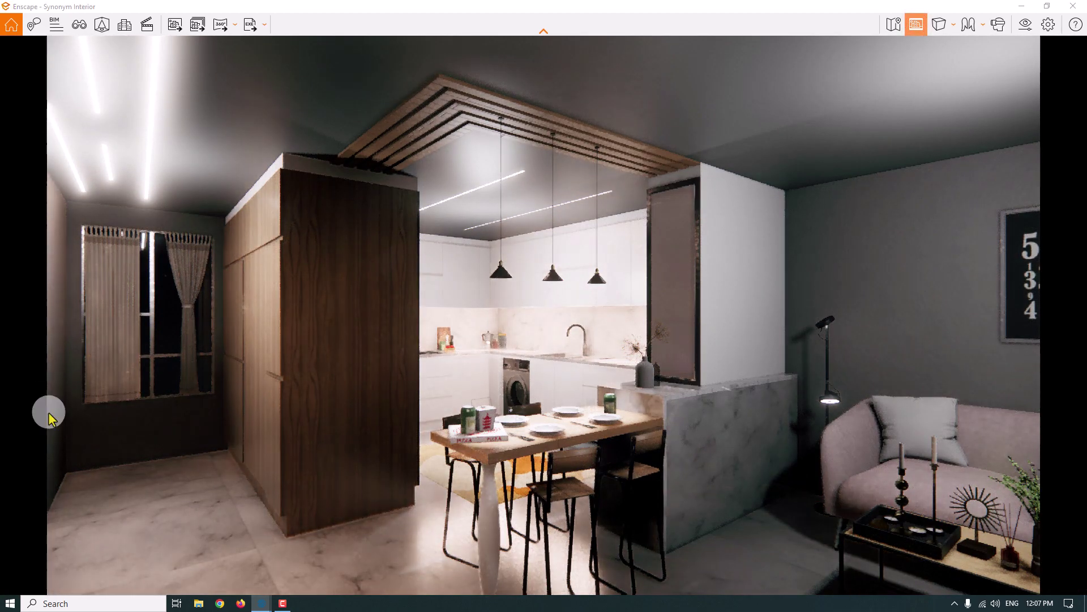
Set the Output resolution to Custom 1920 × 1440 by entering a 1440 height.
left_click(1026, 24)
left_click(813, 126)
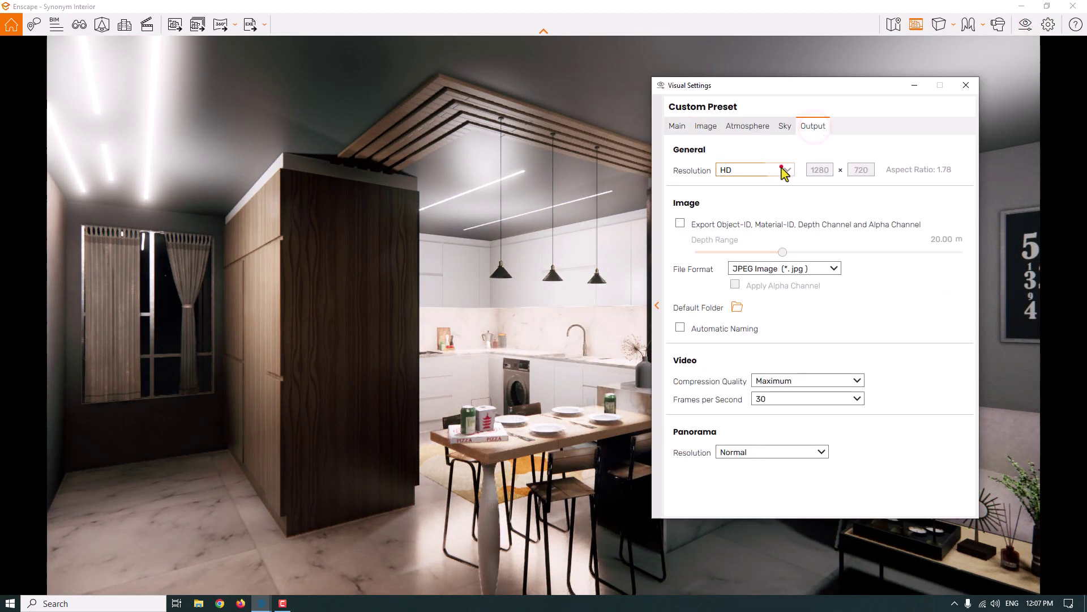
left_click(755, 169)
left_click(735, 245)
double_click(821, 170)
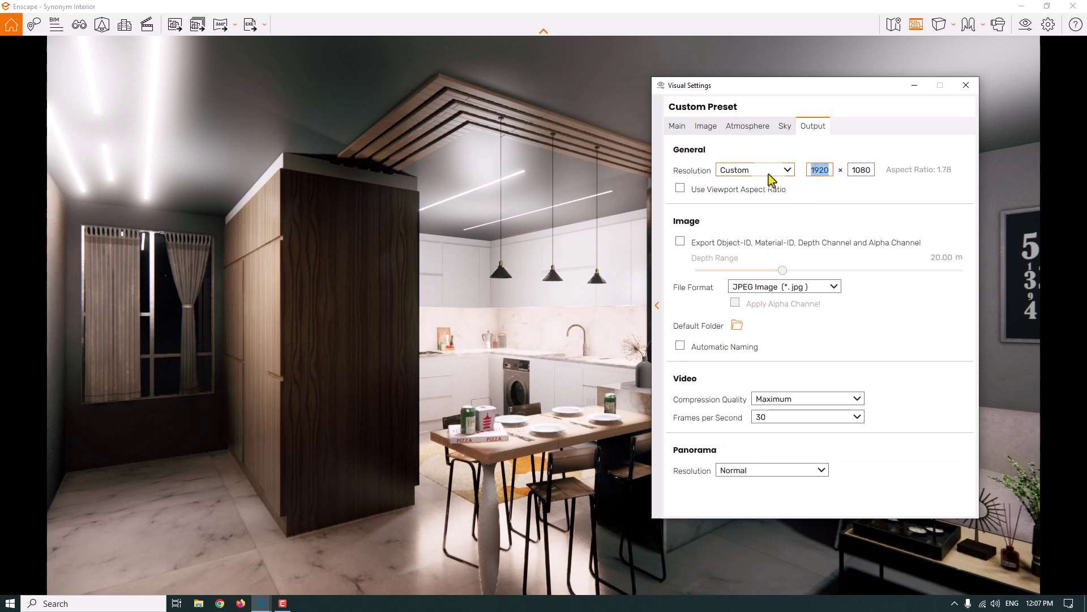
double_click(852, 169)
type("1440")
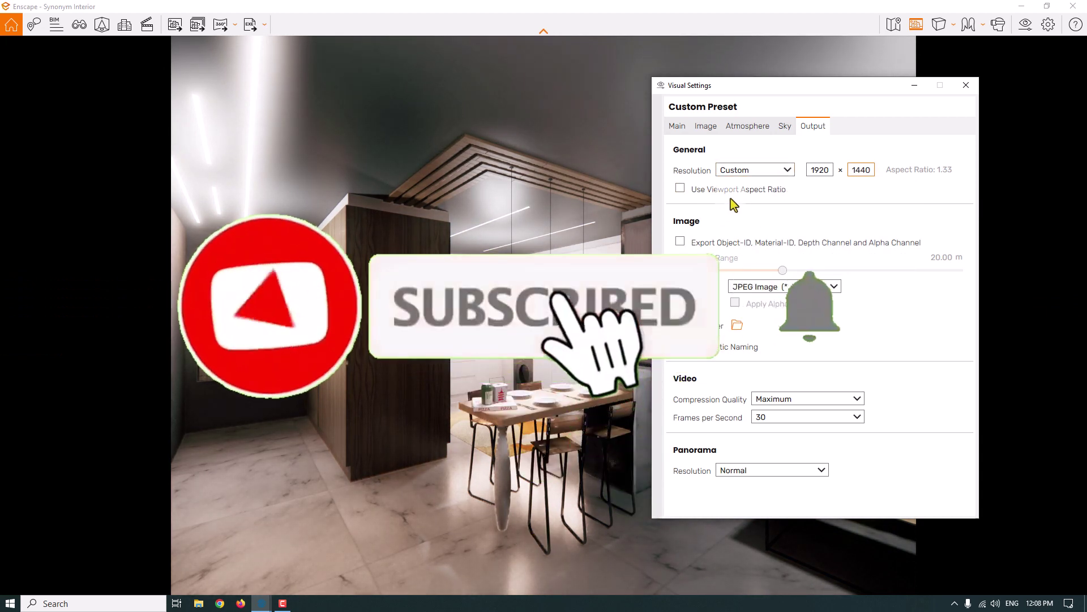
Set the sky's cloud Density, Variety, Cirrus Amount and Contrails all to 0.
left_click(782, 130)
left_click(957, 311)
type("0")
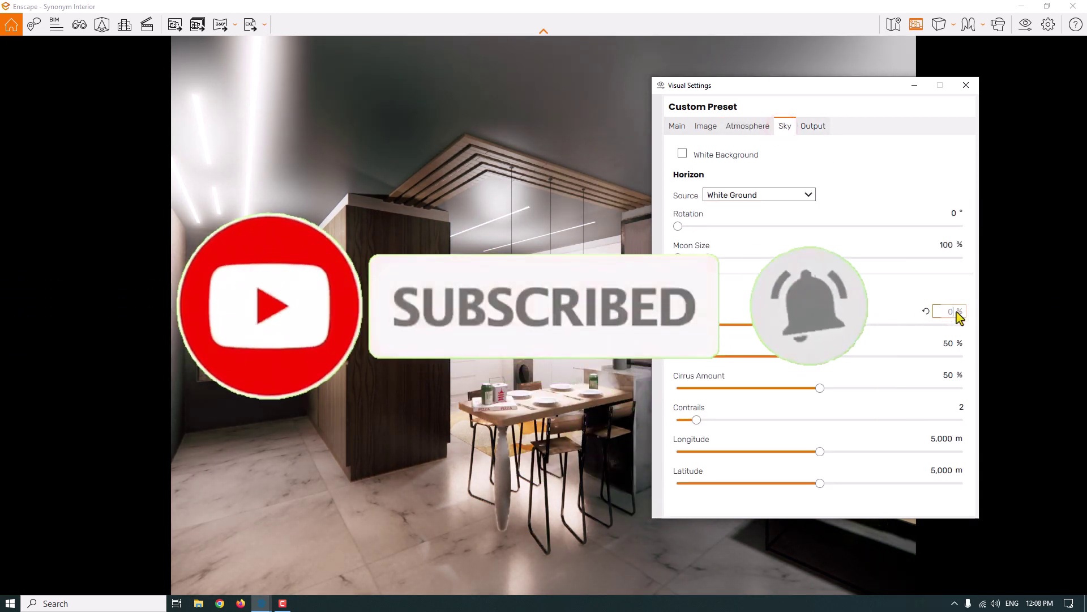
left_click(943, 343)
type("0")
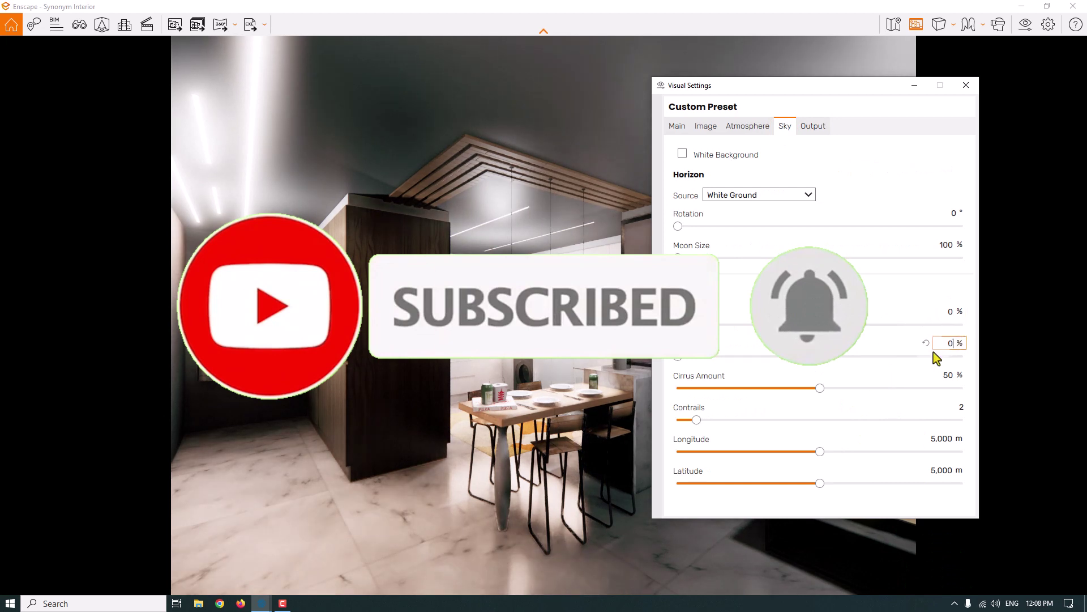
left_click(947, 375)
type("0")
left_click(957, 407)
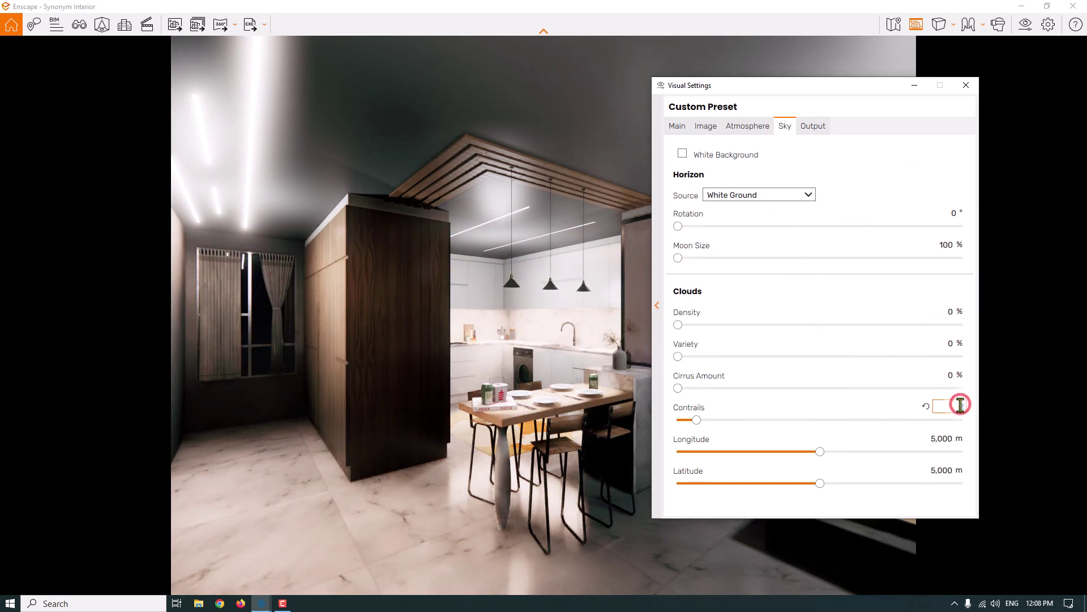
type("0")
Change the sky's horizon source to White Cubes.
left_click(731, 196)
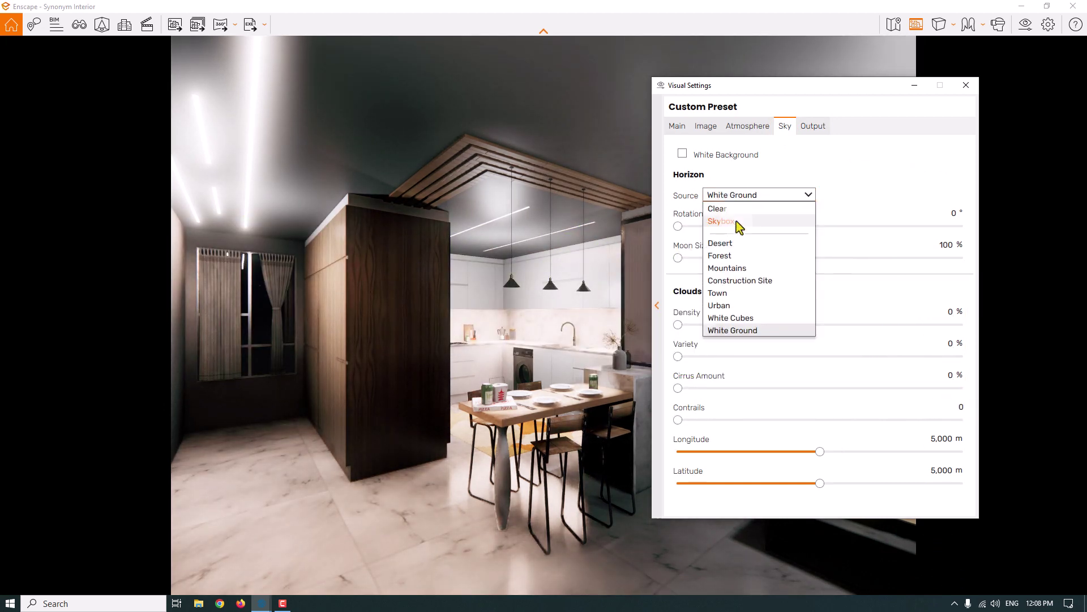
left_click(731, 318)
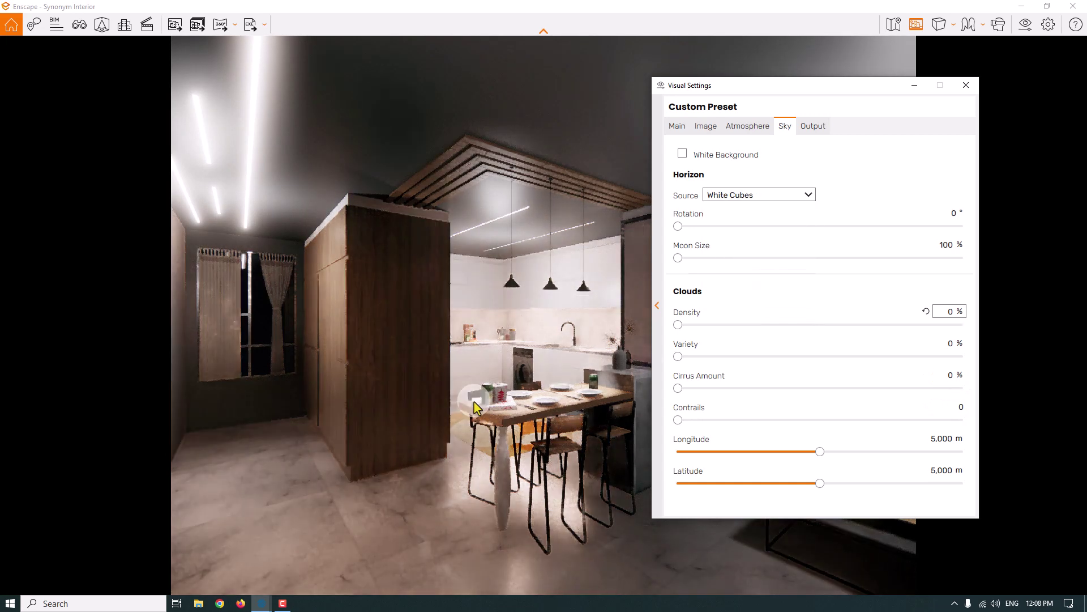
left_click(756, 126)
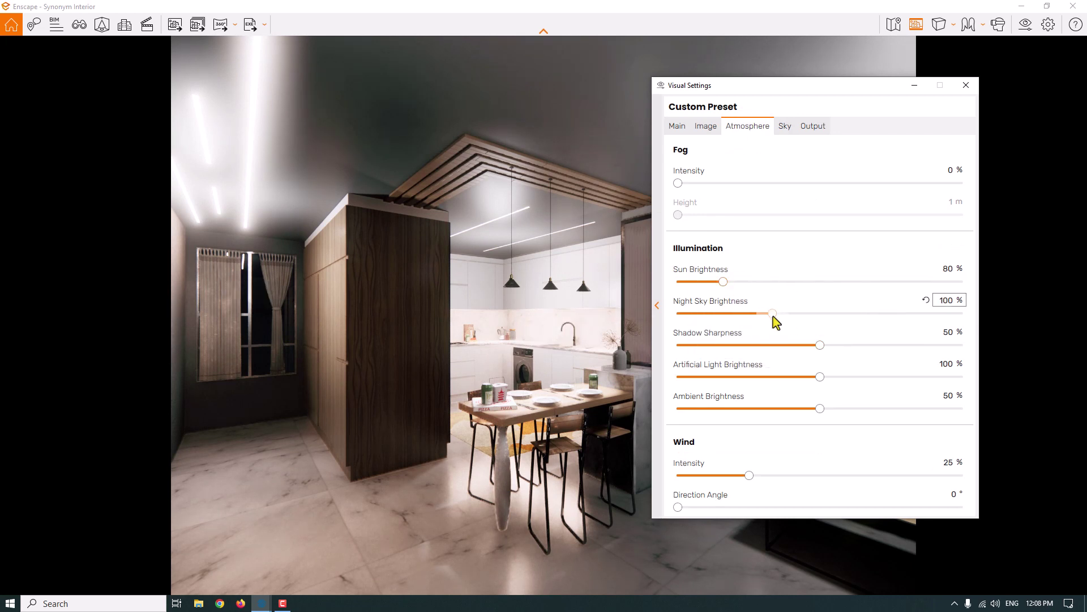
Set night sky brightness to 146% and shadow sharpness to 26%.
left_click_drag(772, 312, 818, 319)
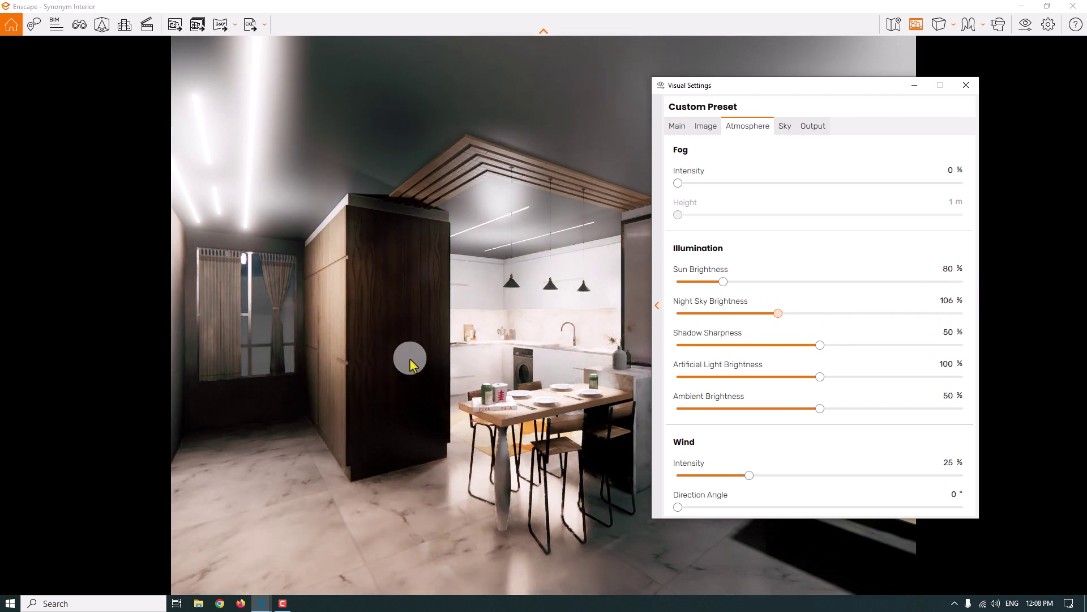
key("End")
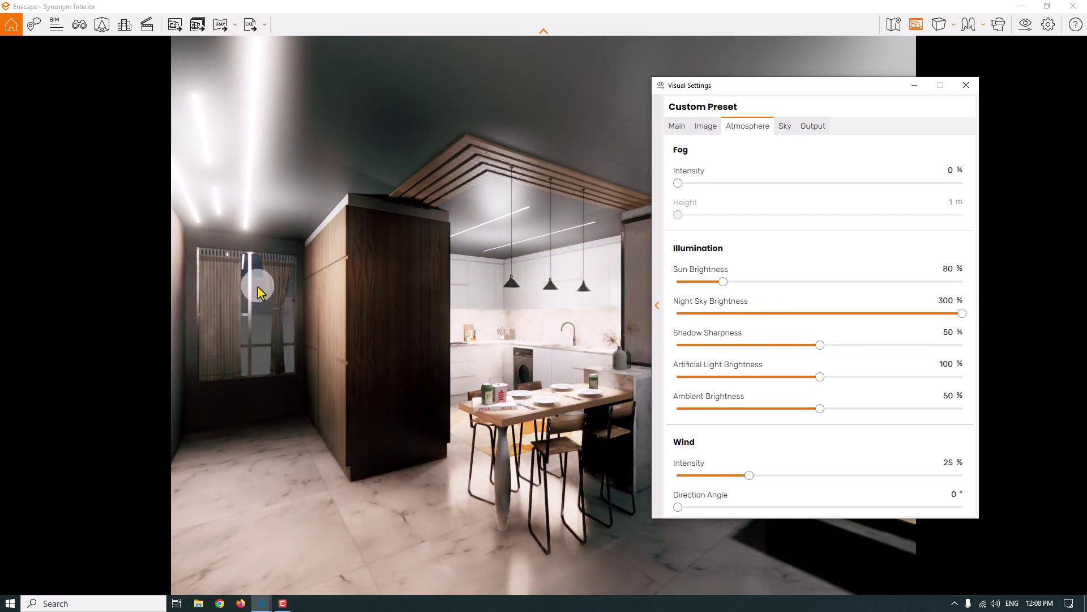
left_click(947, 303)
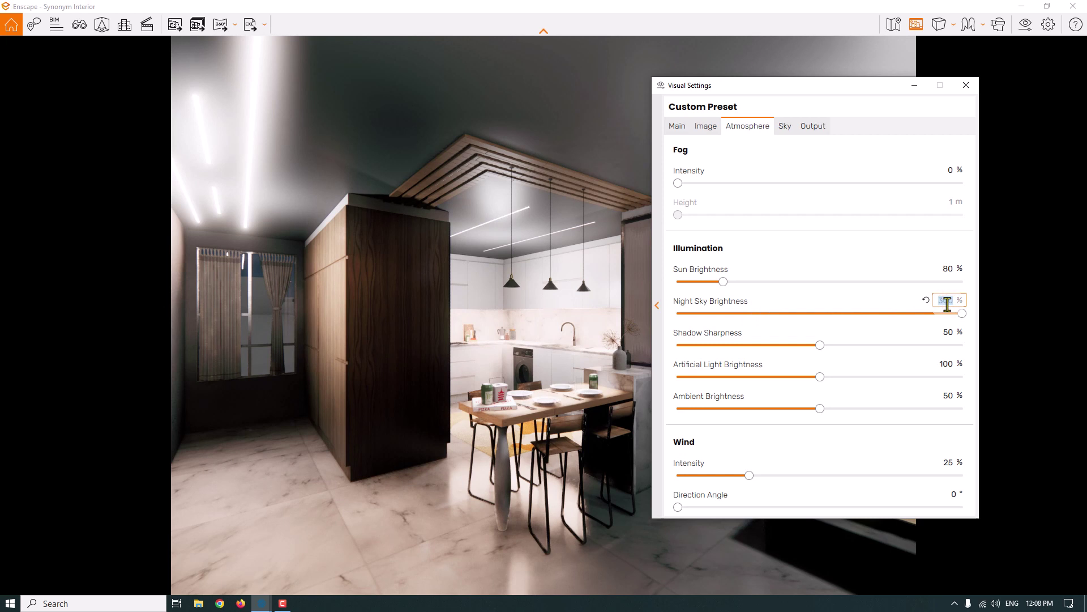
key("Return")
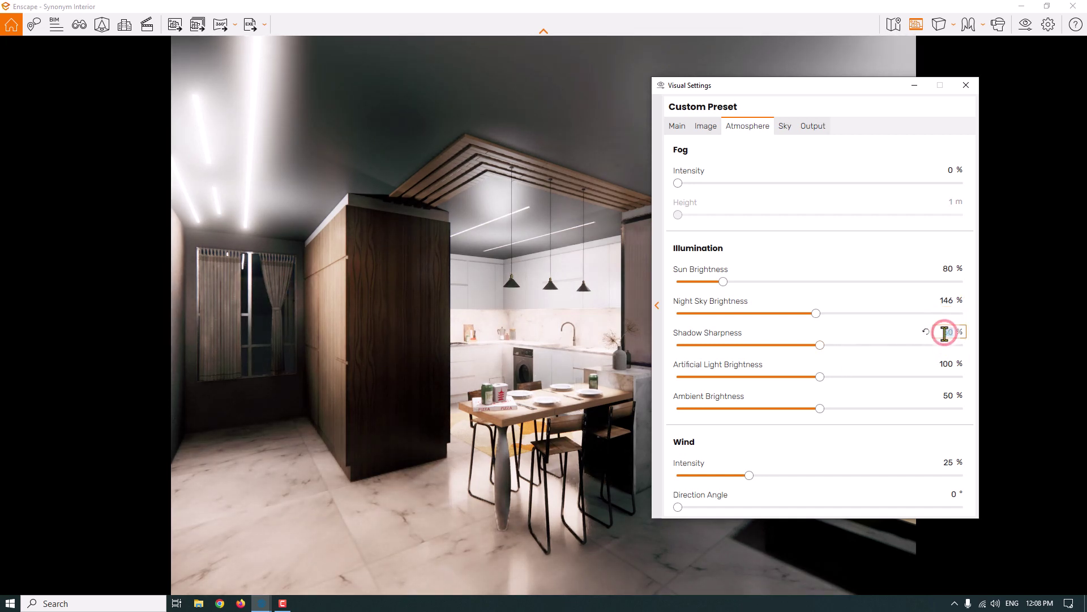
left_click(945, 334)
type("26")
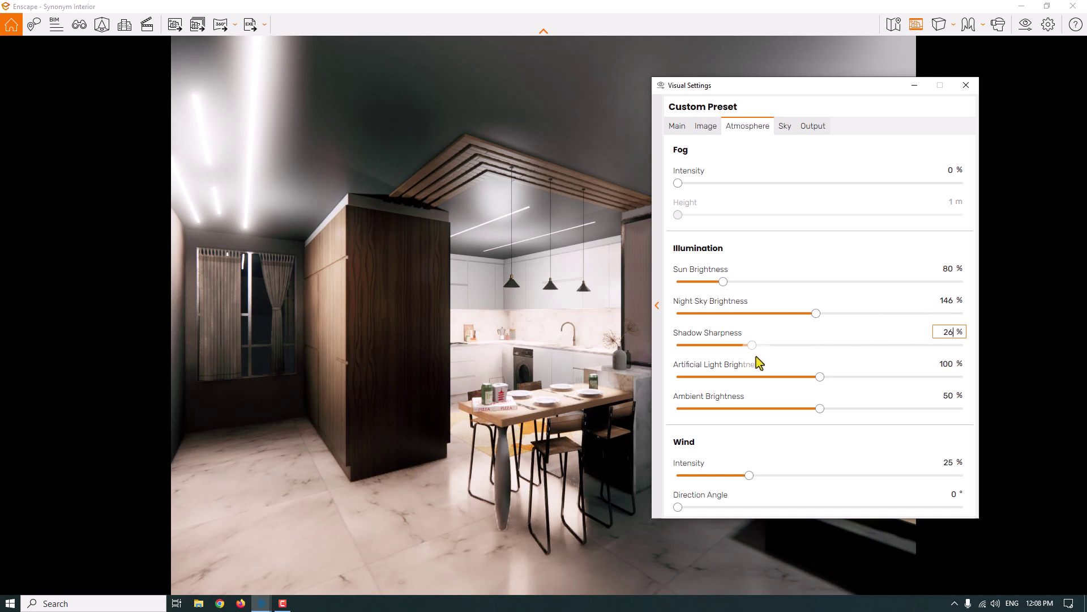
left_click(460, 326)
Raise artificial light to 156%, with ambient brightness 58% and wind intensity 0%.
left_click(825, 376)
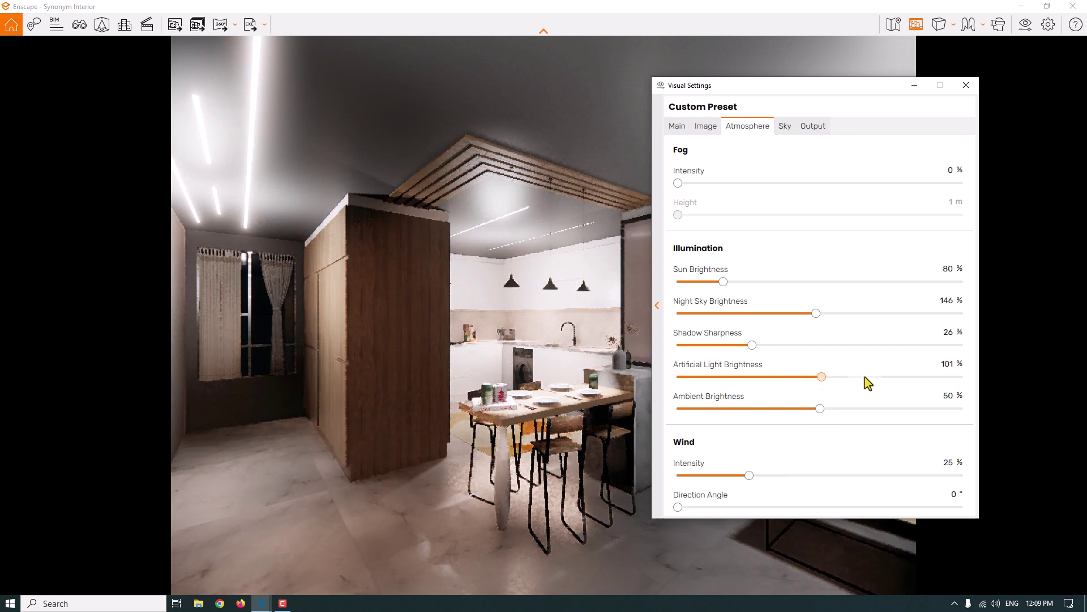
left_click(639, 352)
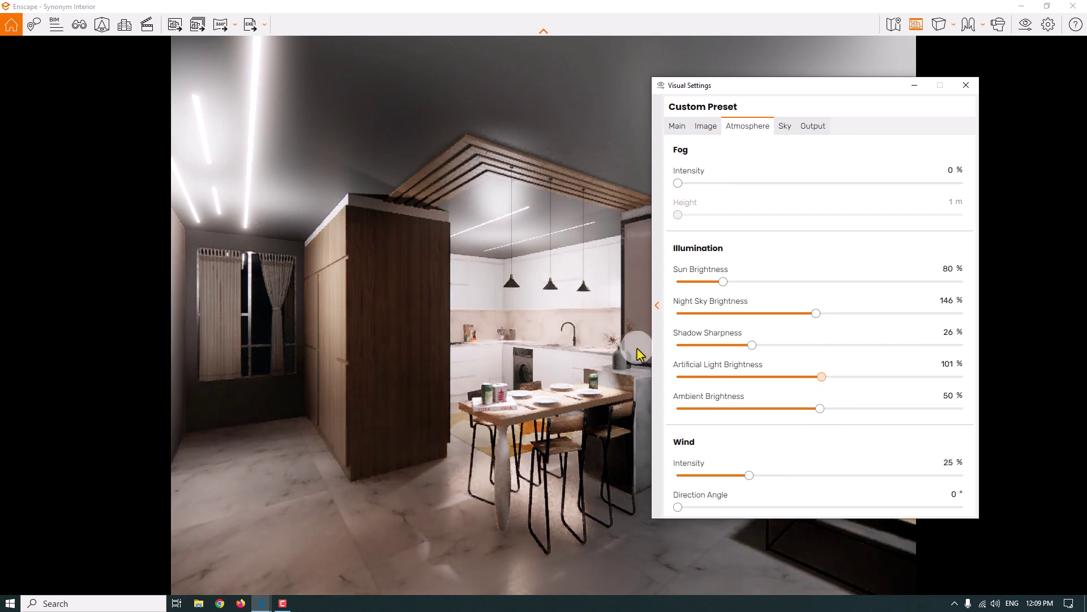
key("Right")
key("Right")
key("Right")
key("Right")
key("Right")
key("Right")
key("Right")
key("Right")
key("Right")
key("Right")
key("Right")
key("Right")
key("Right")
key("Right")
key("Right")
key("Right")
key("Right")
key("Right")
key("Right")
key("Right")
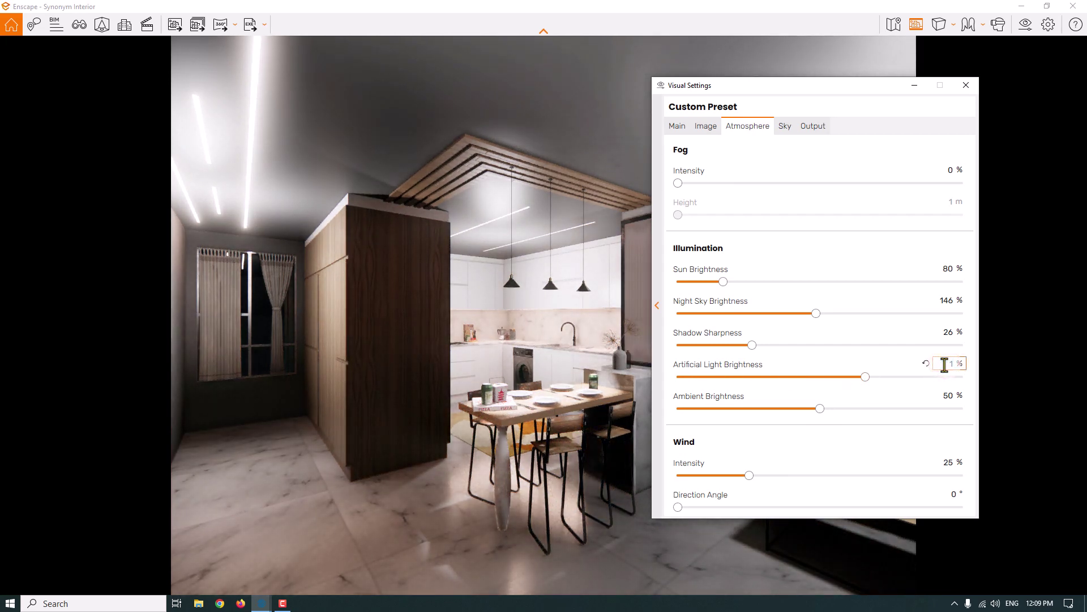
key("Return")
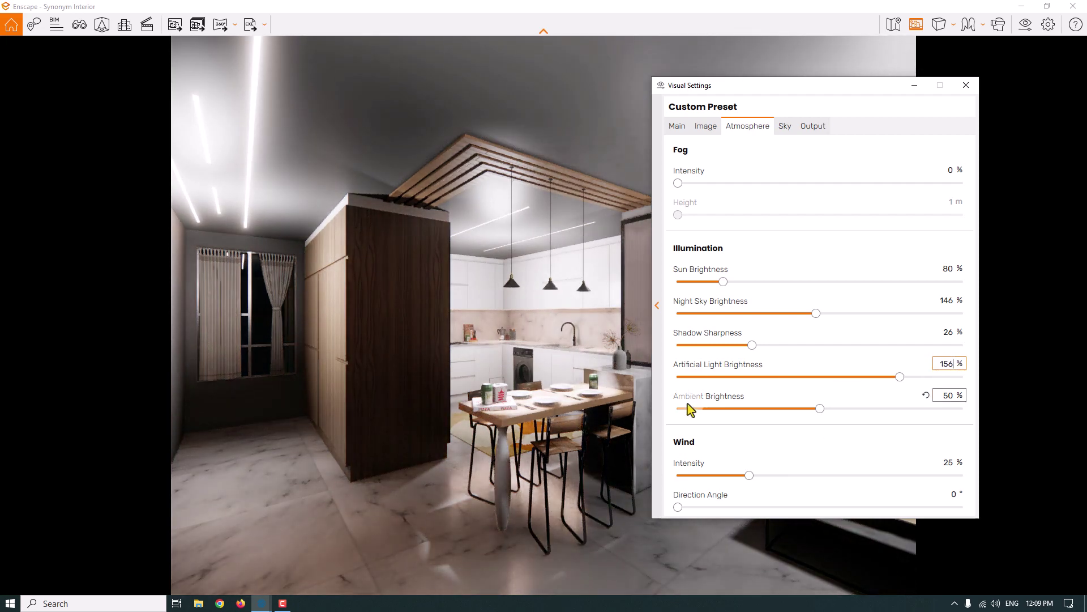
left_click(945, 395)
type("5")
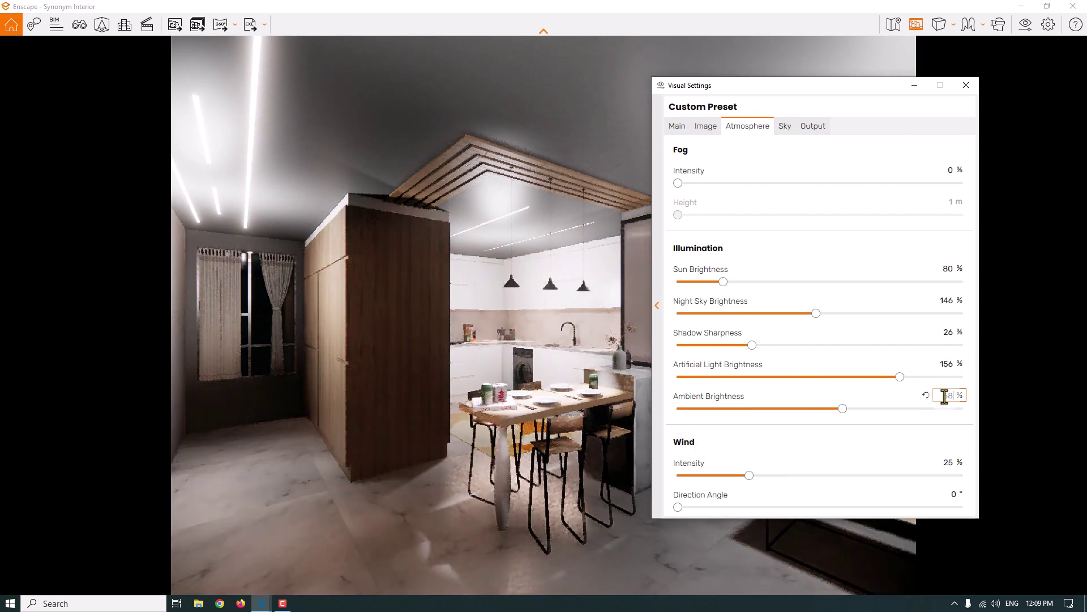
type("8")
left_click(945, 461)
type("0")
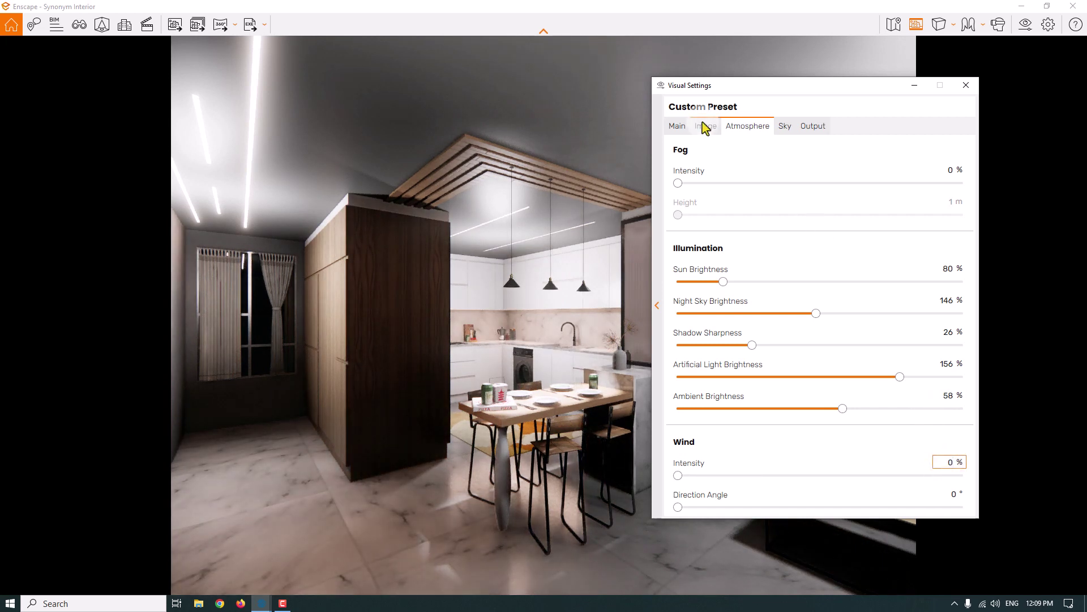
left_click(706, 125)
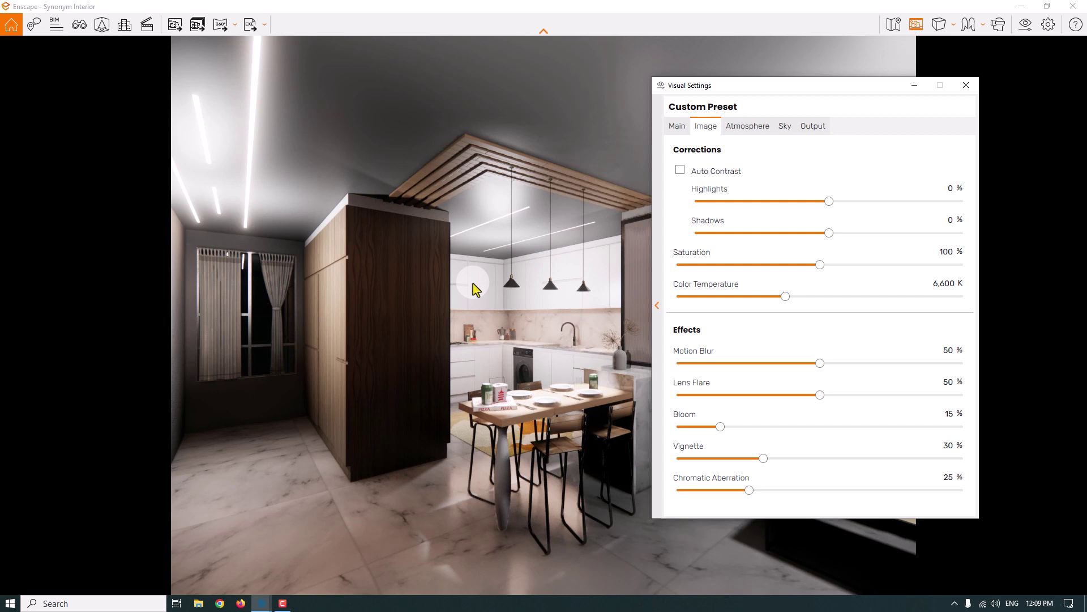
Turn on Auto Contrast, leaving highlights at 0%.
left_click(683, 171)
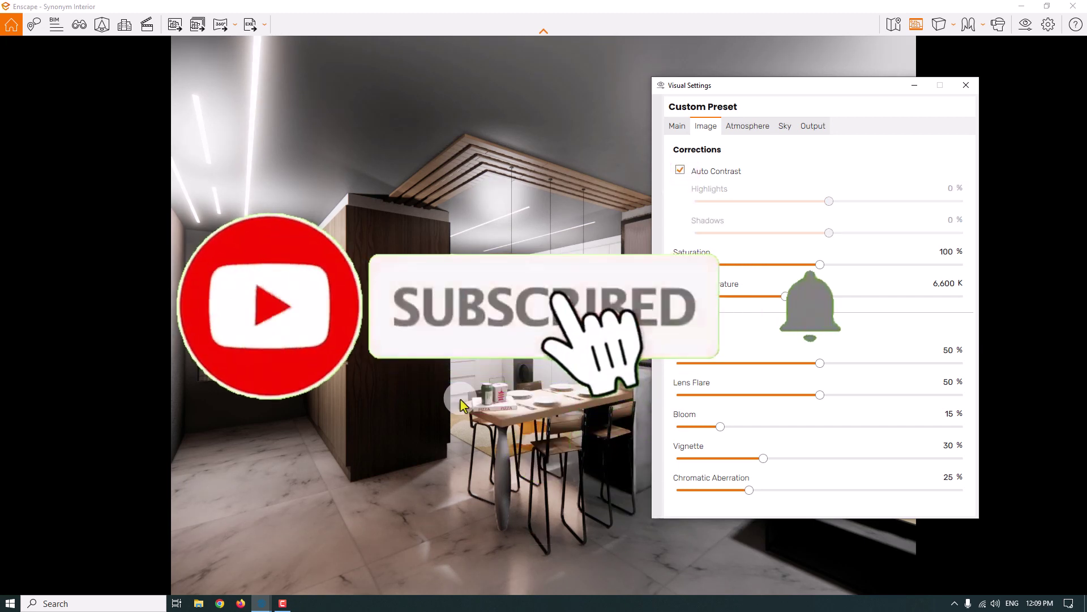
left_click(680, 170)
left_click(829, 201)
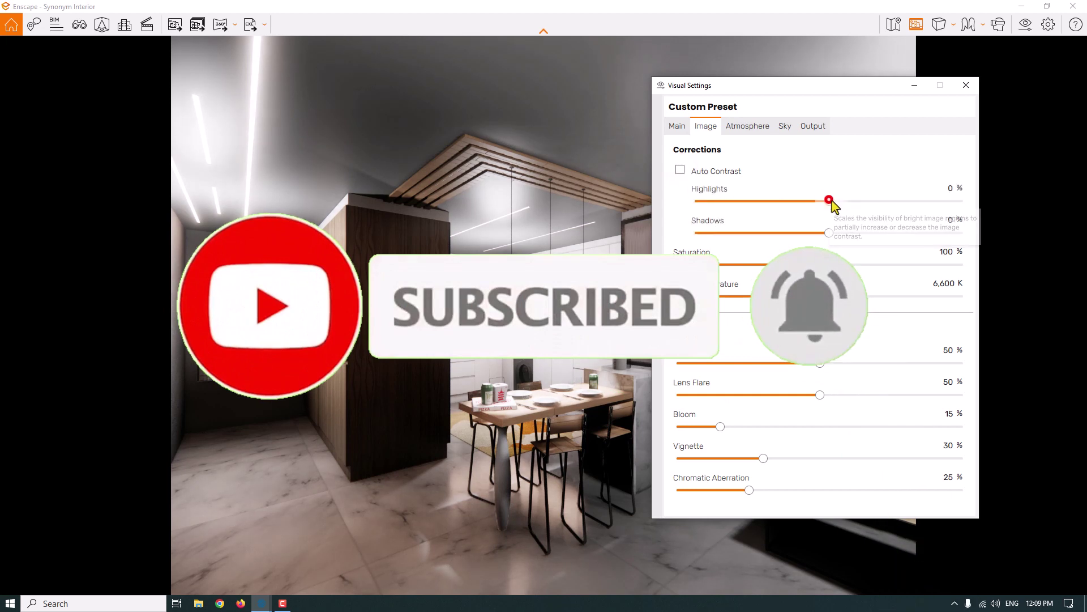
left_click_drag(829, 201, 850, 204)
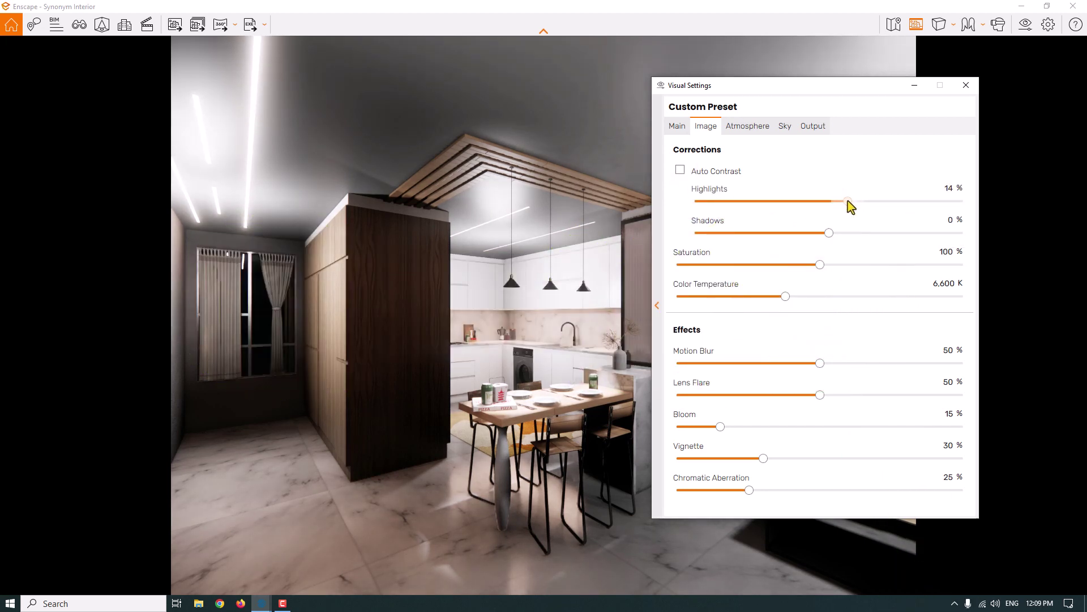
left_click(925, 187)
left_click(702, 173)
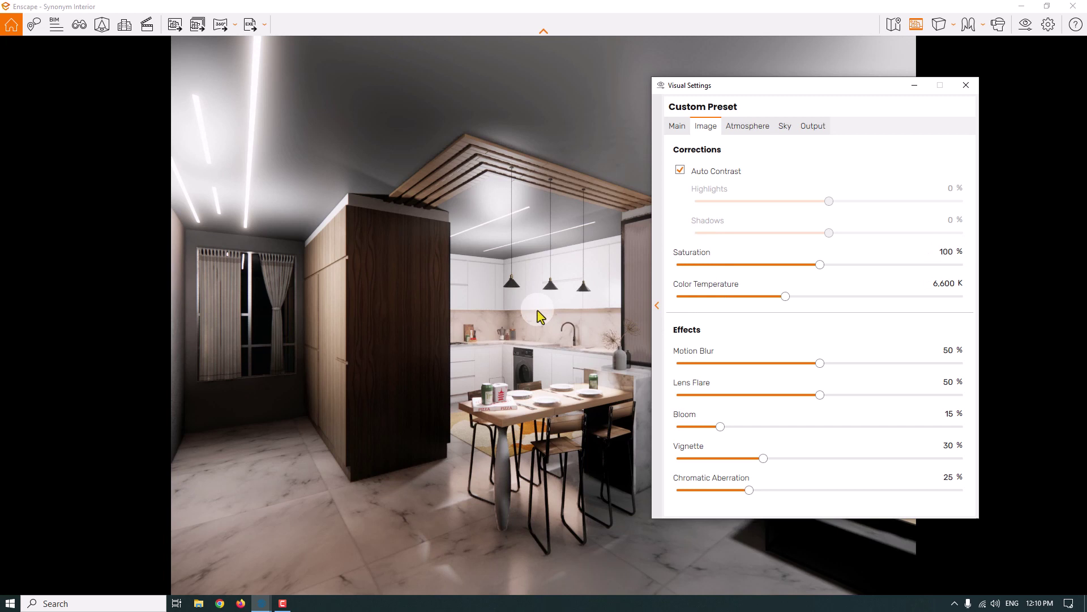
Set saturation to 114% and lower colour temperature to about 4,400 K.
left_click_drag(820, 265, 836, 265)
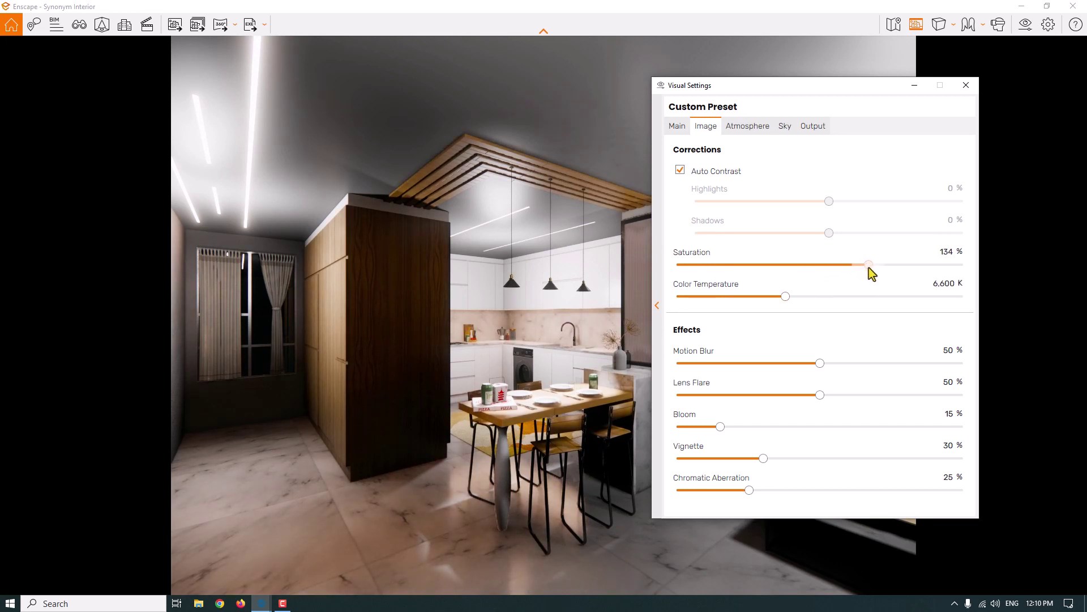
left_click_drag(911, 266, 912, 267)
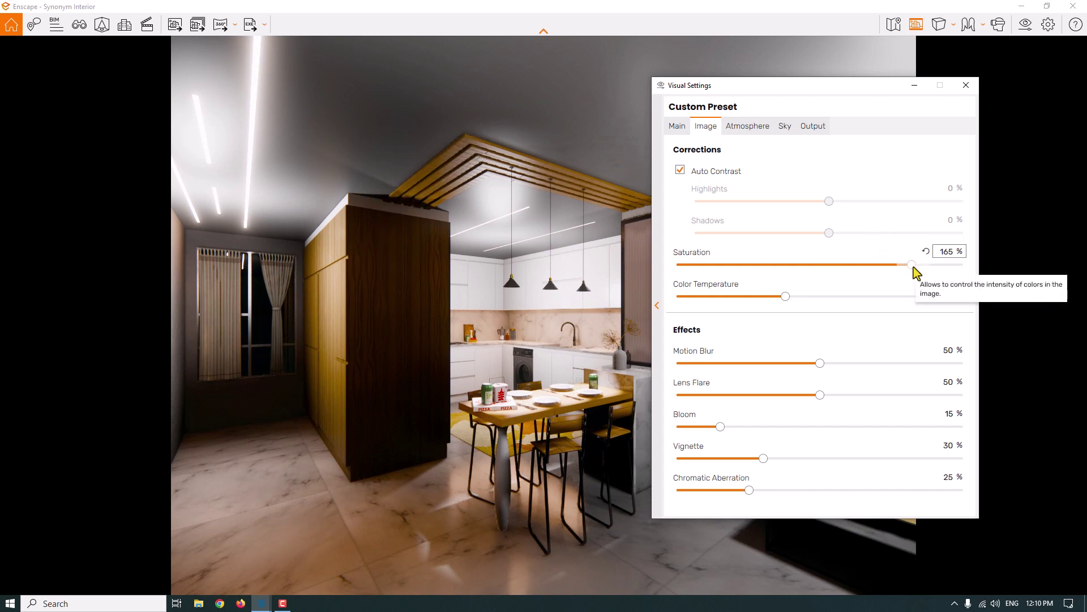
left_click(944, 253)
type("11")
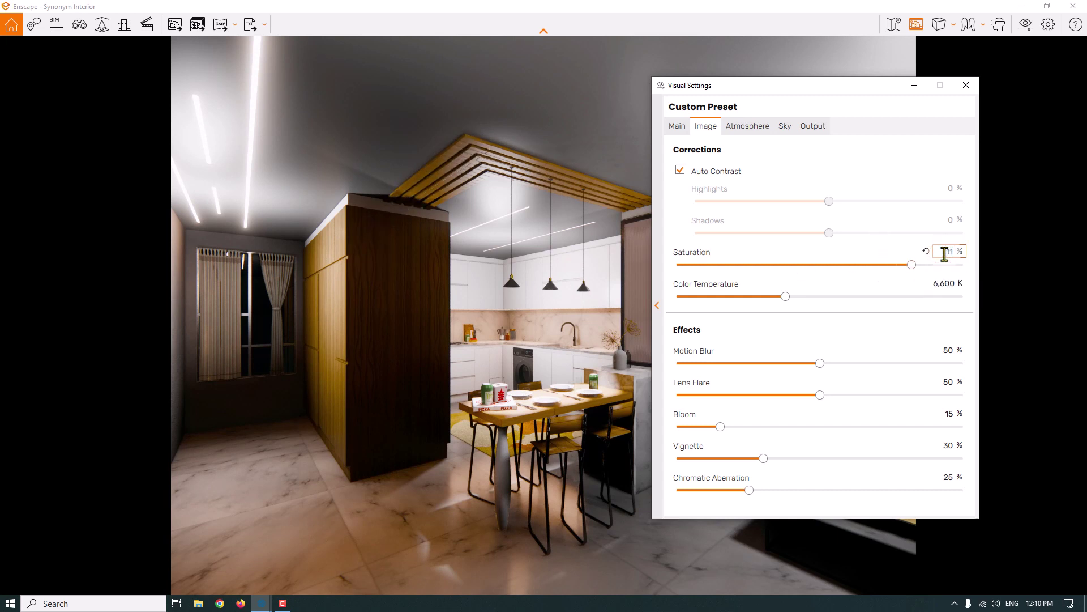
type("4")
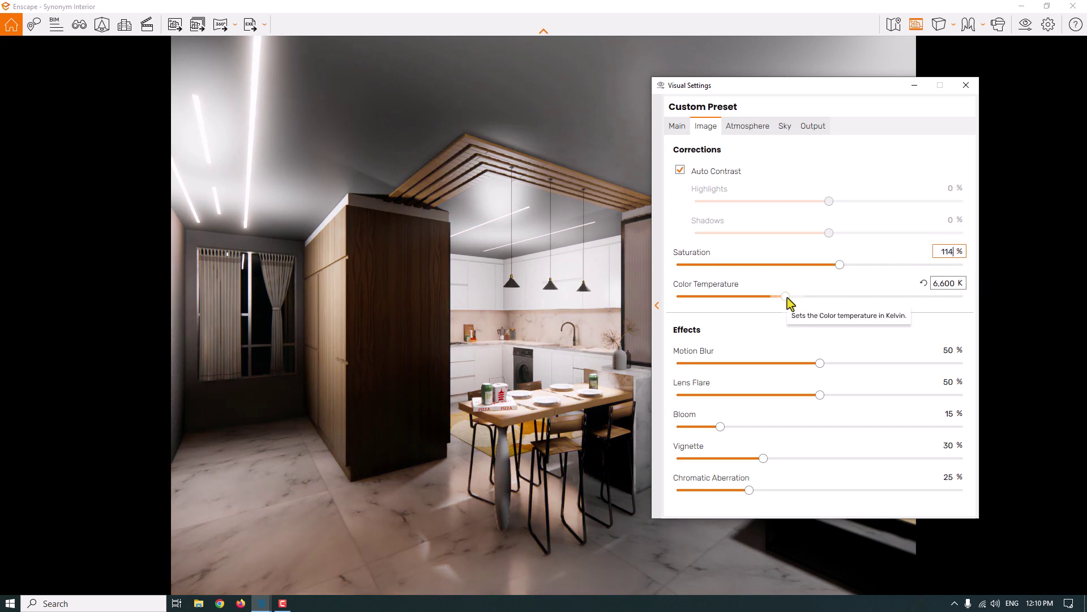
left_click_drag(788, 298, 751, 298)
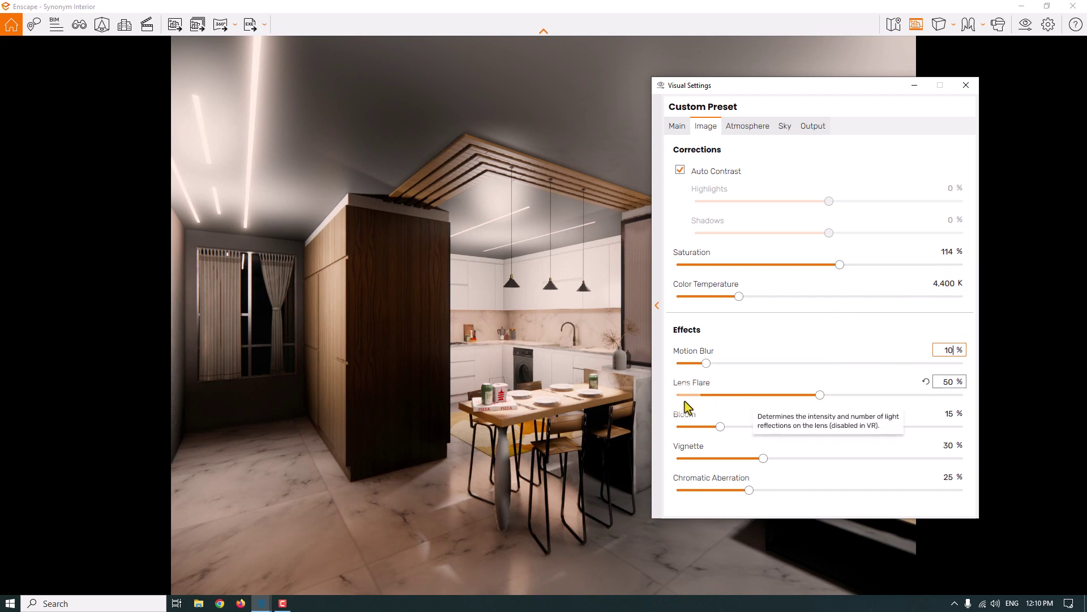
Narrow the field of view to 62° and close the Visual Settings window.
left_click(680, 128)
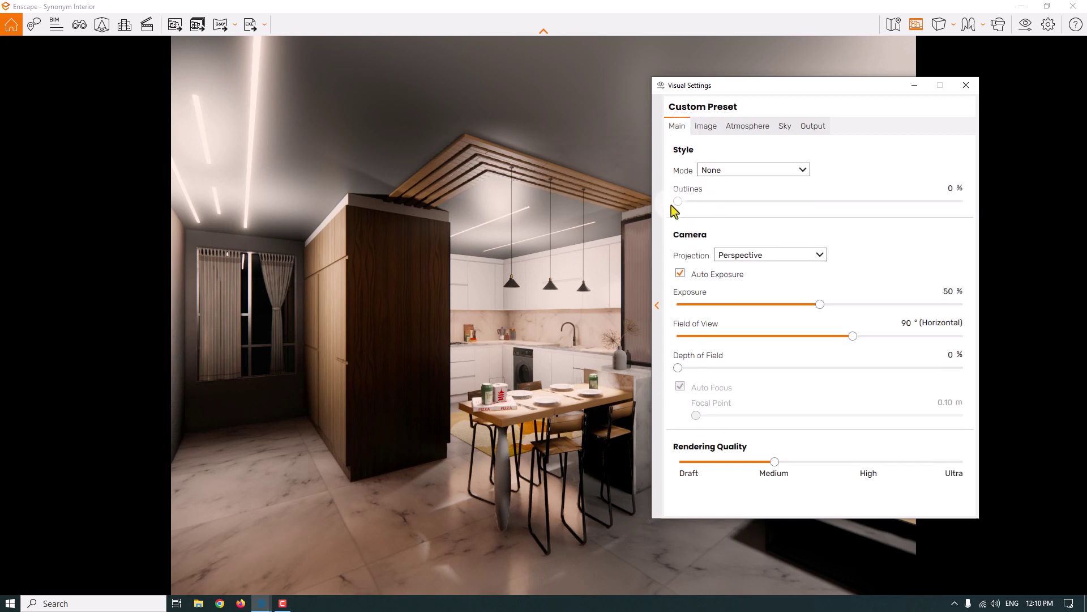
left_click_drag(853, 336, 784, 347)
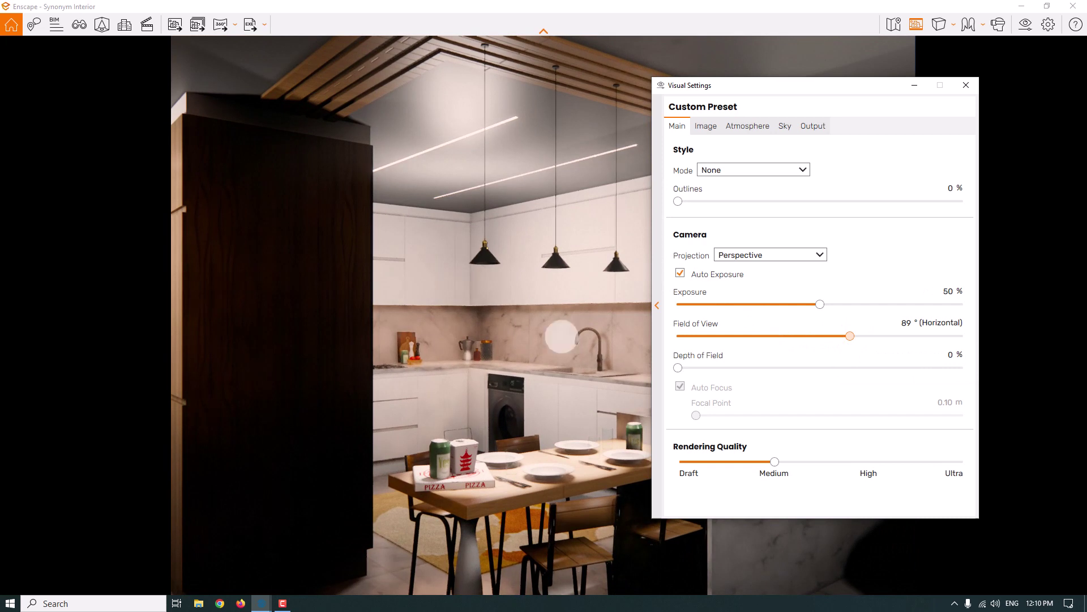
left_click(905, 321)
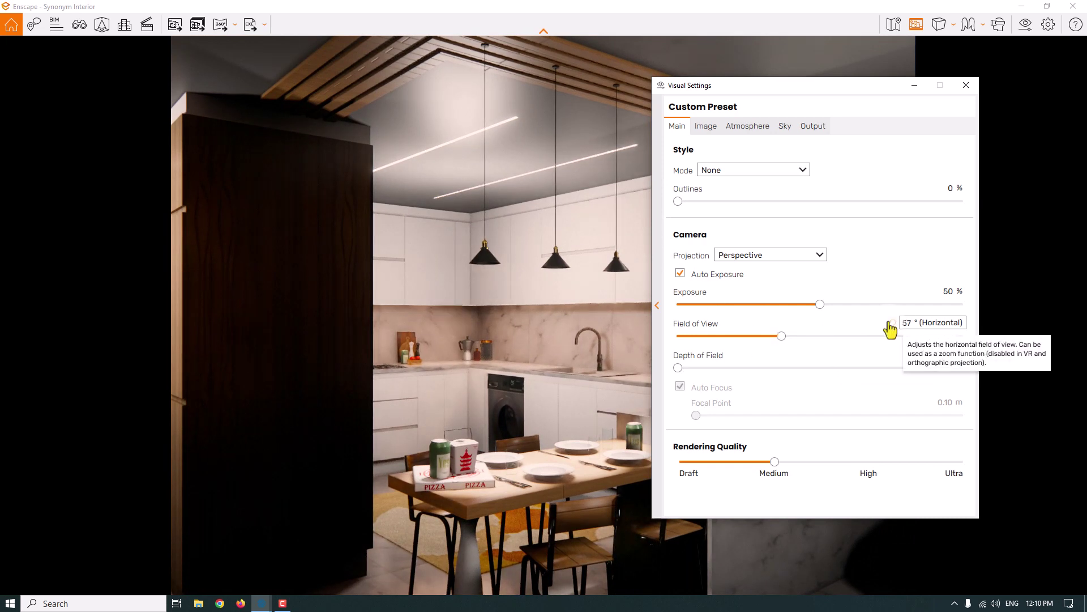
type("62")
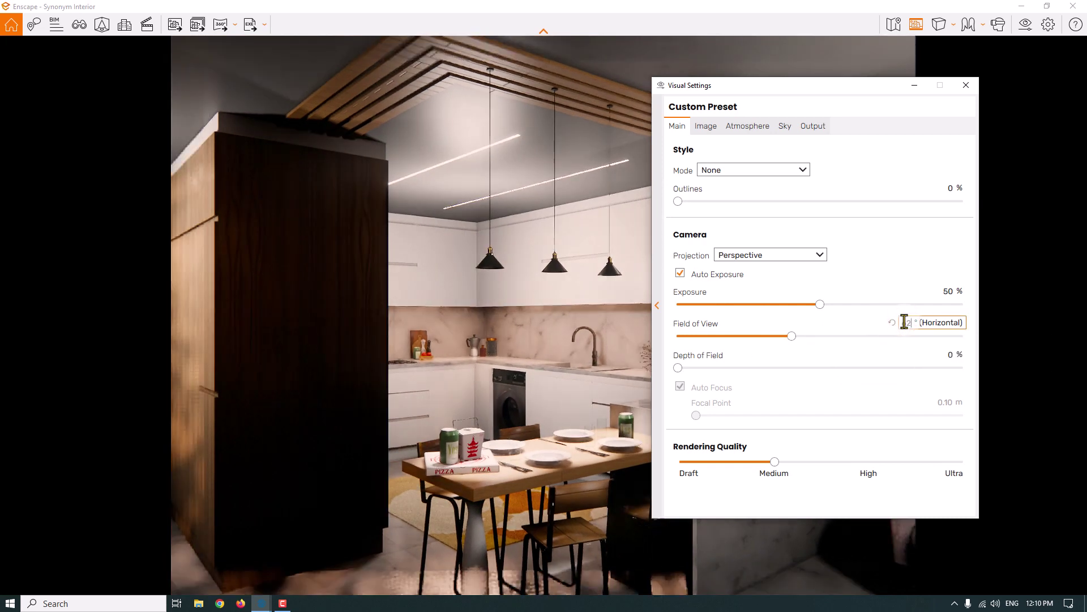
left_click(972, 86)
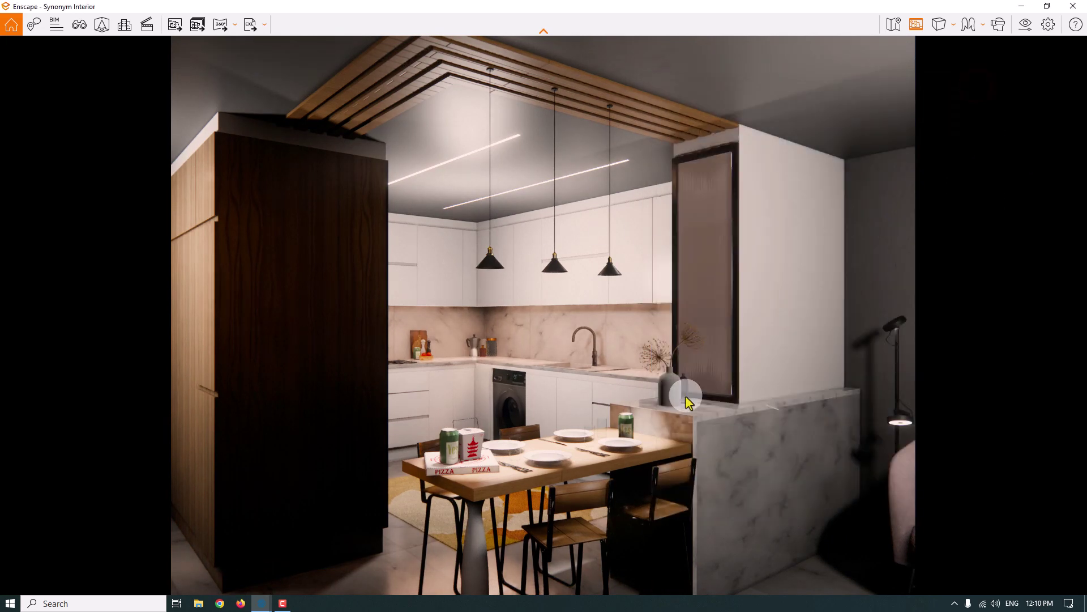
Go to saved view 7 via view 8 and switch the camera to Two-Point projection.
key("v")
left_click(34, 367)
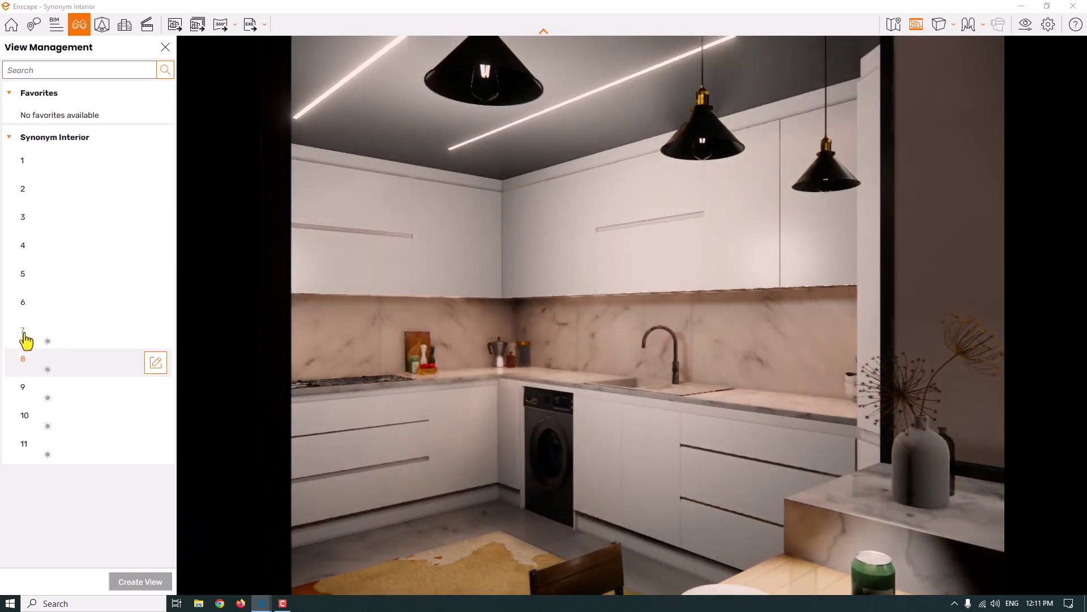
left_click(25, 339)
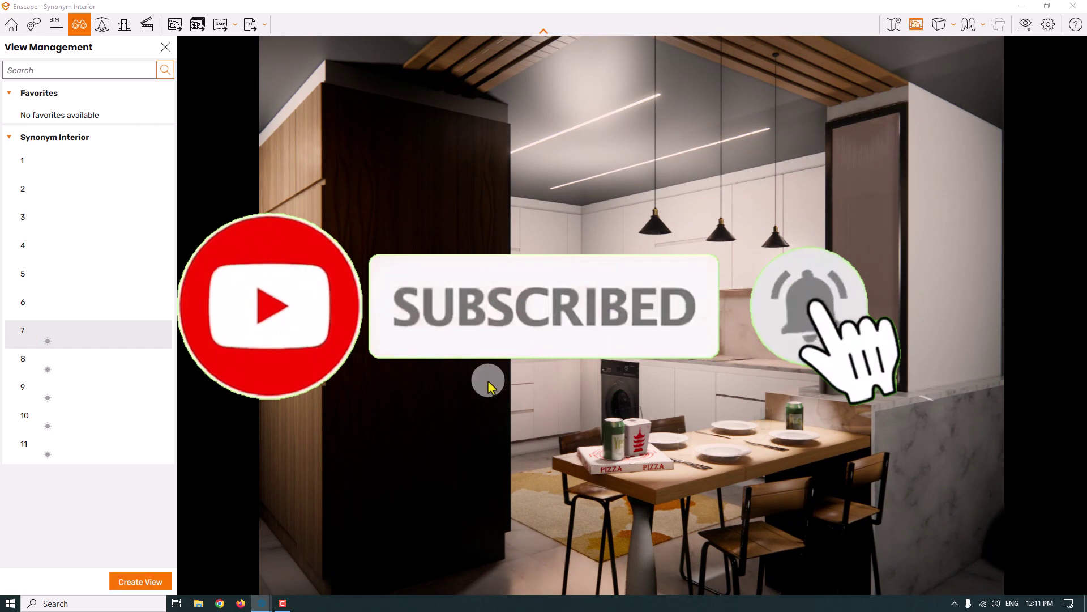
left_click(943, 24)
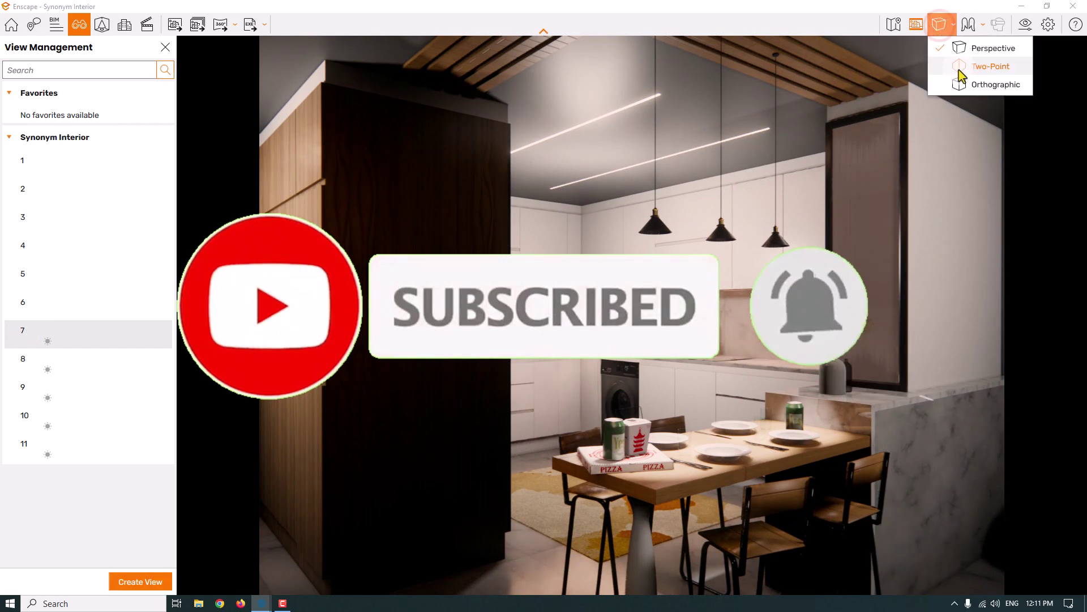
left_click(316, 270)
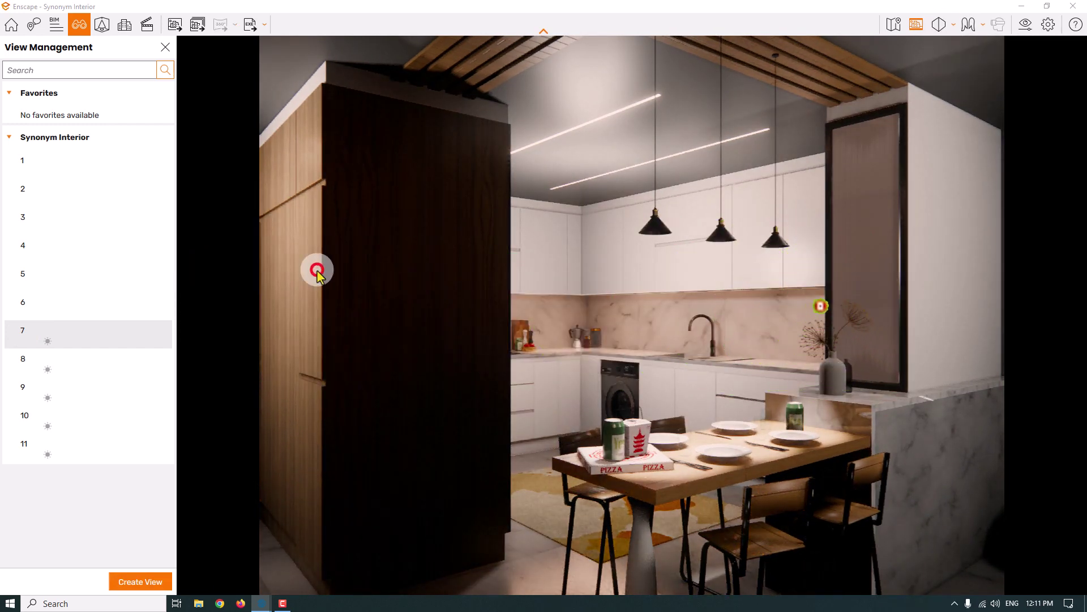
left_click(164, 48)
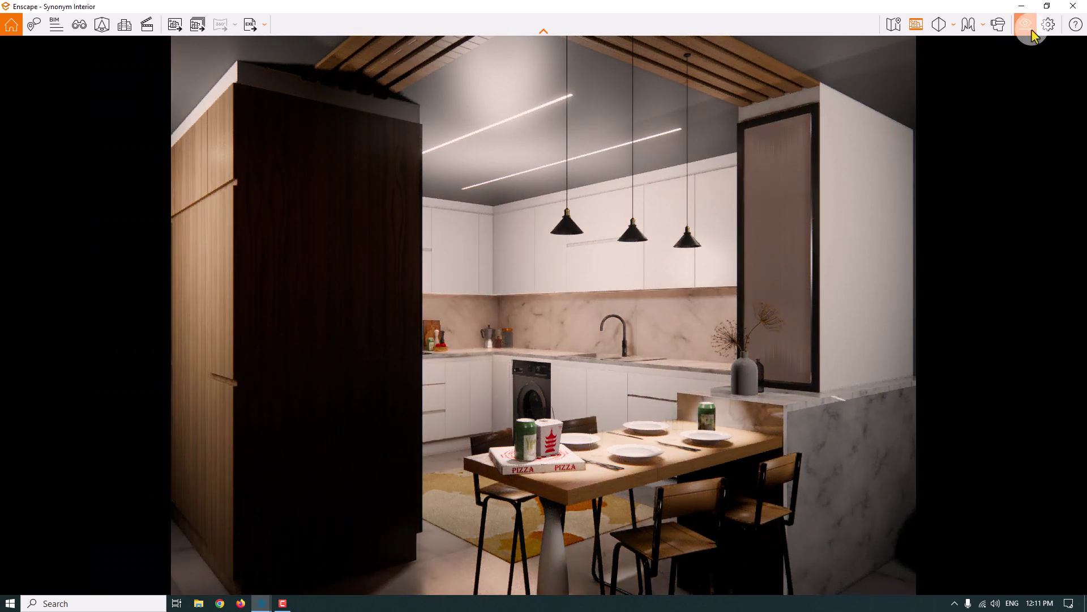
left_click(1029, 28)
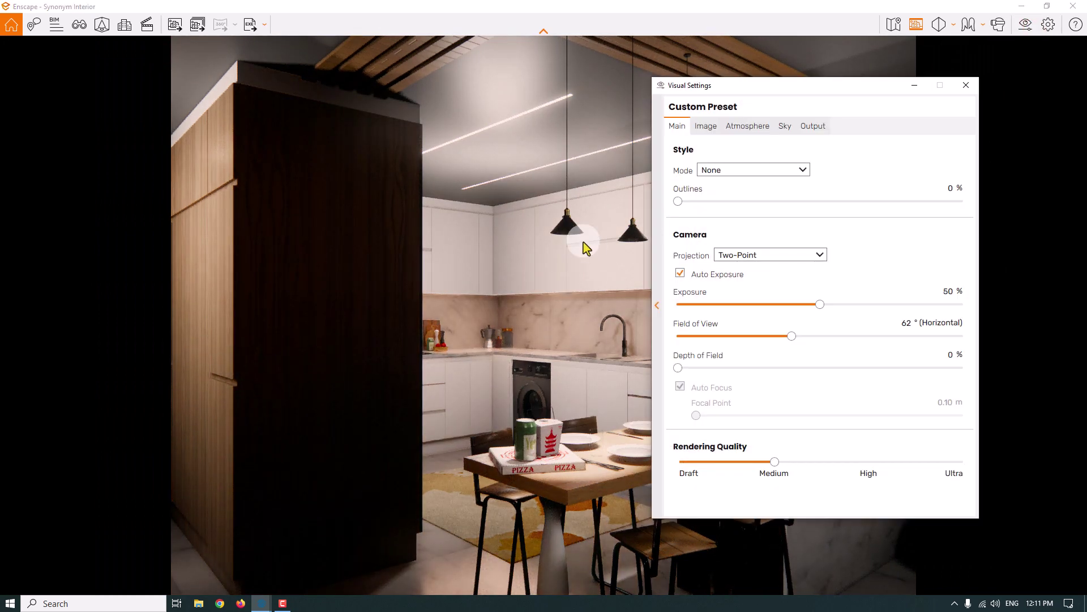
Set field of view to 61°, rendering quality to Ultra and exposure to 72%.
left_click(904, 324)
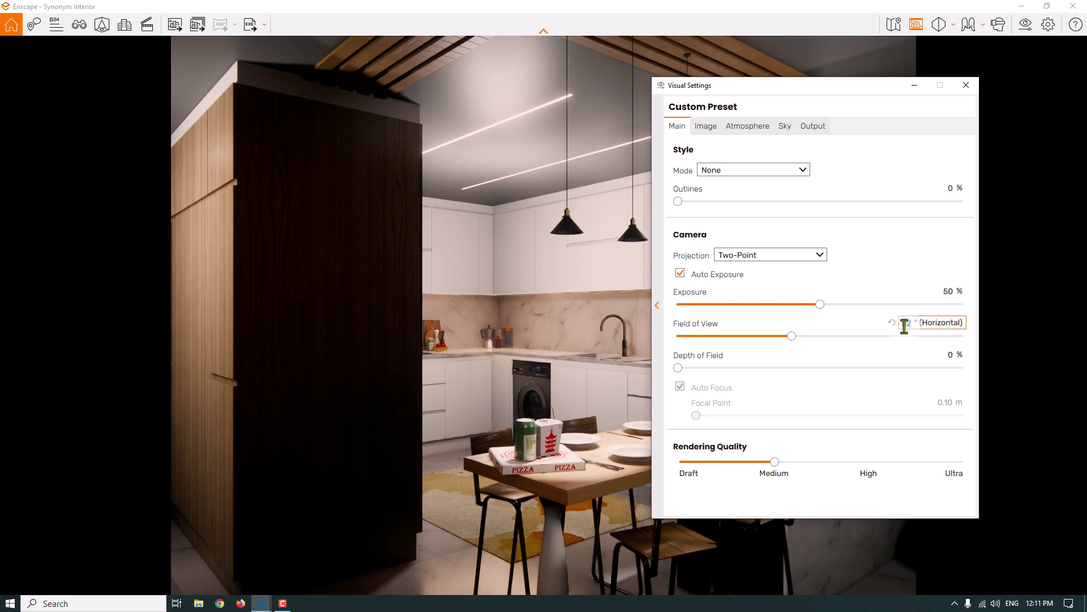
type("61")
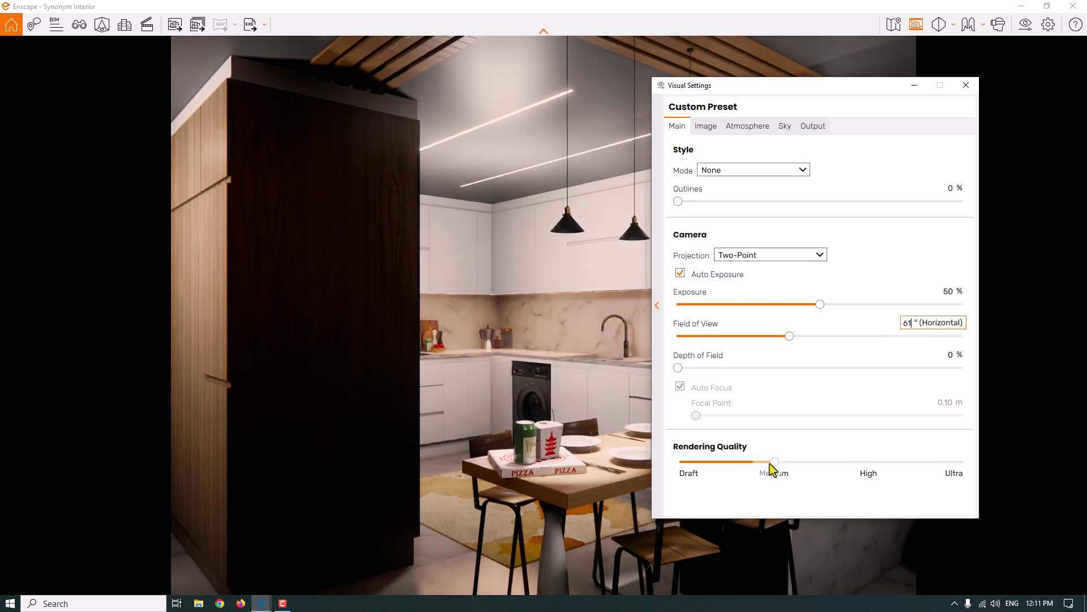
left_click_drag(775, 470, 867, 462)
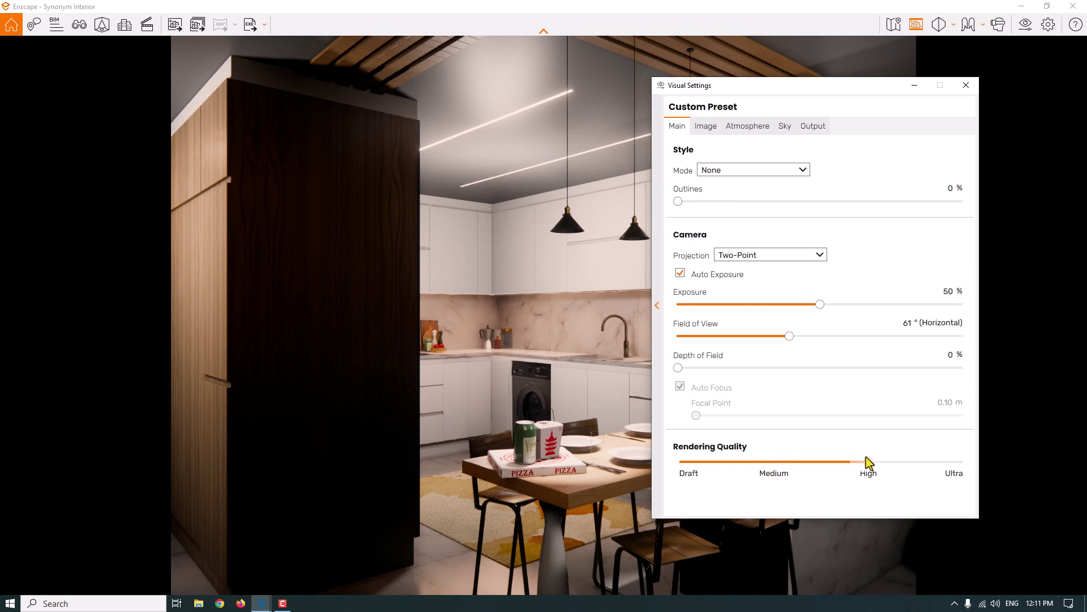
left_click(529, 334)
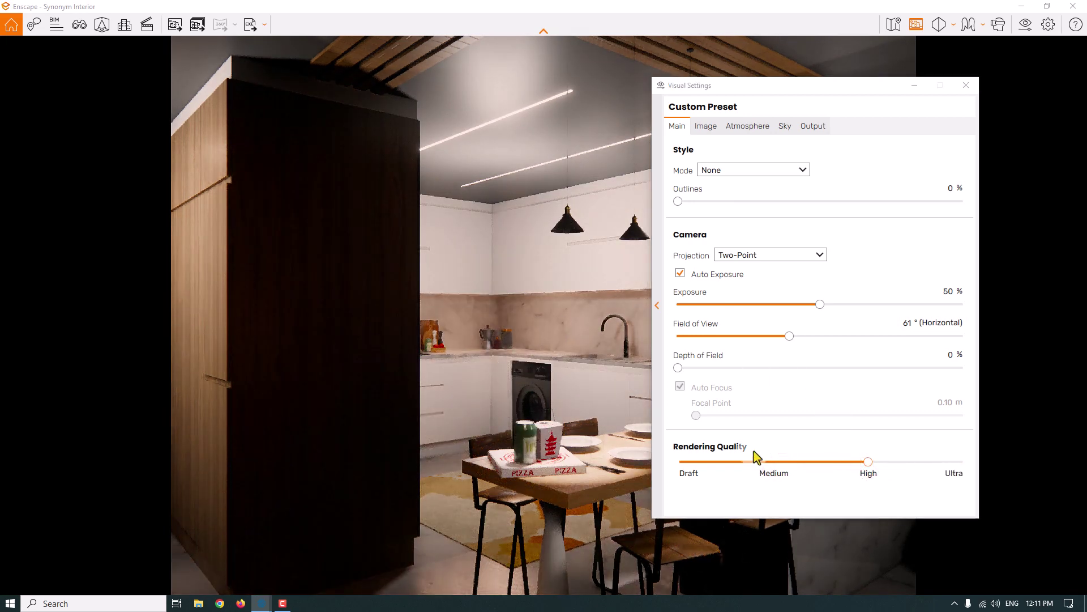
left_click_drag(869, 461, 962, 461)
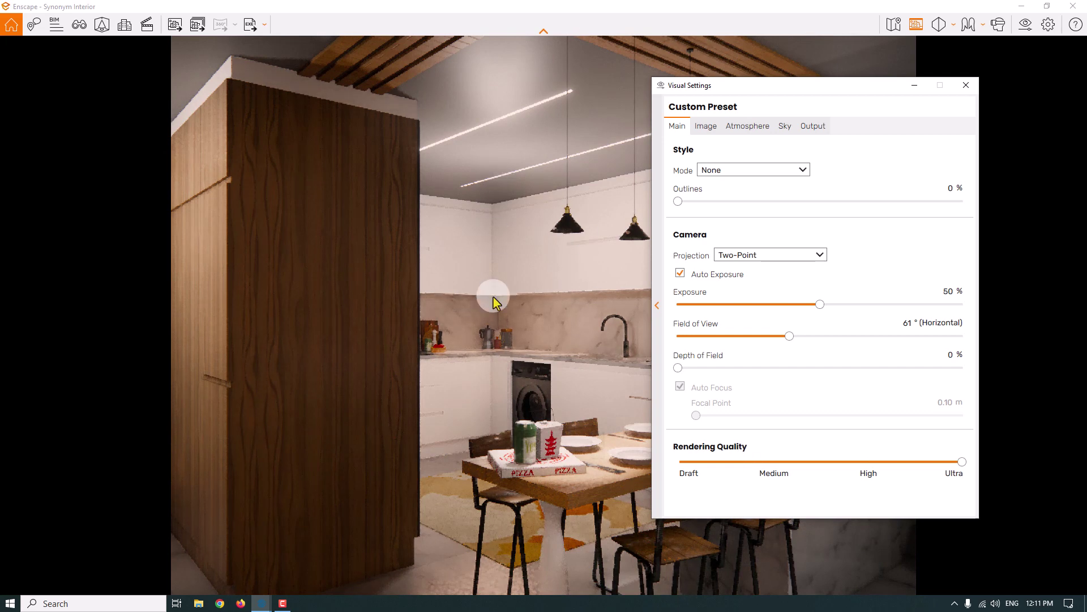
left_click_drag(493, 295, 488, 296)
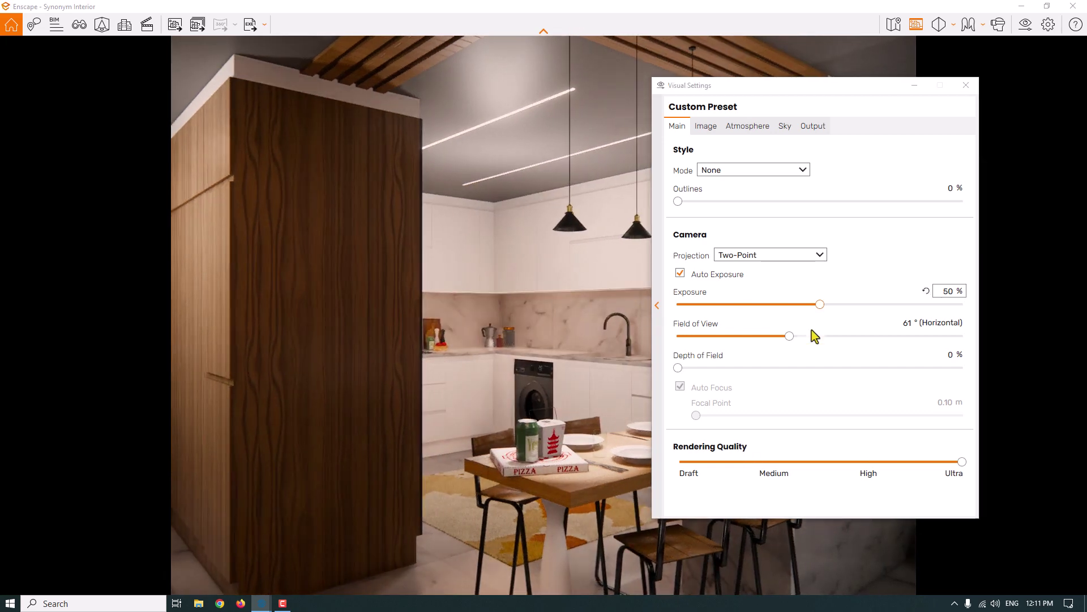
left_click_drag(767, 92, 875, 58)
left_click_drag(921, 268, 981, 269)
left_click(1047, 255)
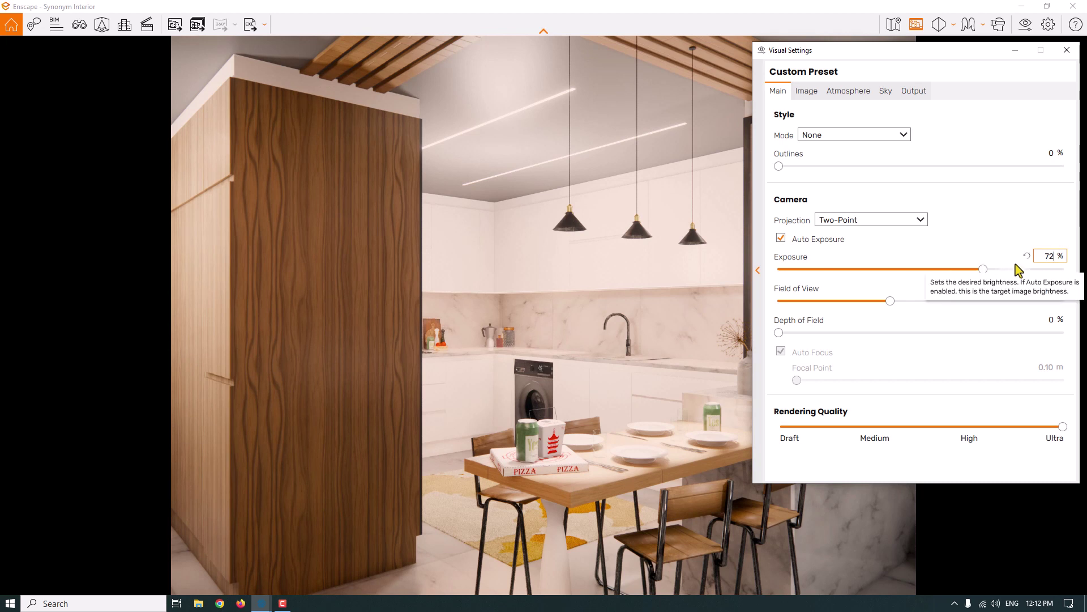
Warm the colour temperature to 3,600 K and reduce lens flare to 20%.
left_click(806, 90)
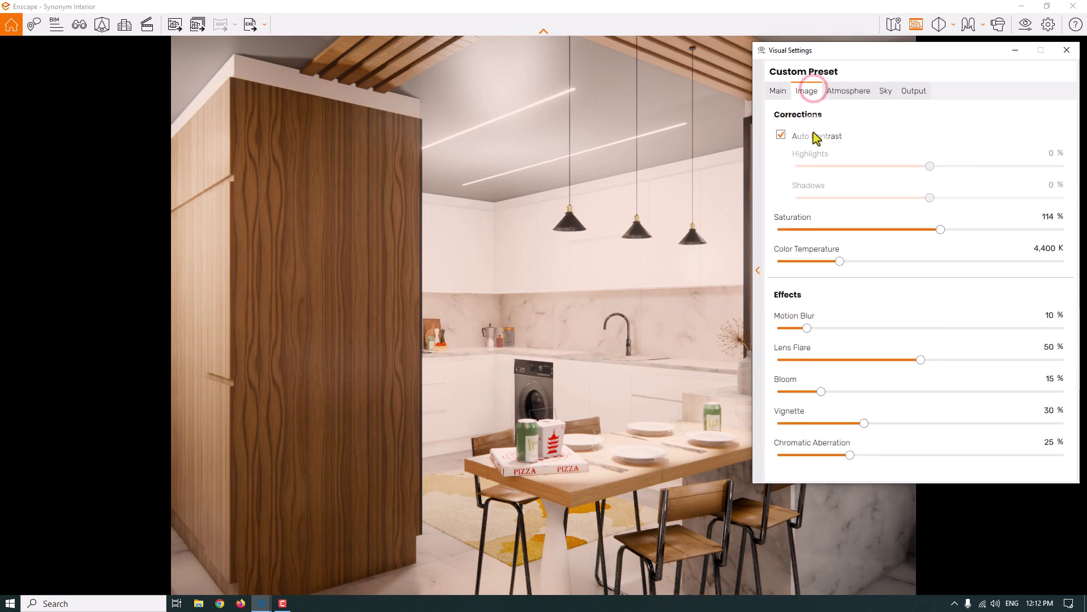
left_click_drag(836, 262, 822, 262)
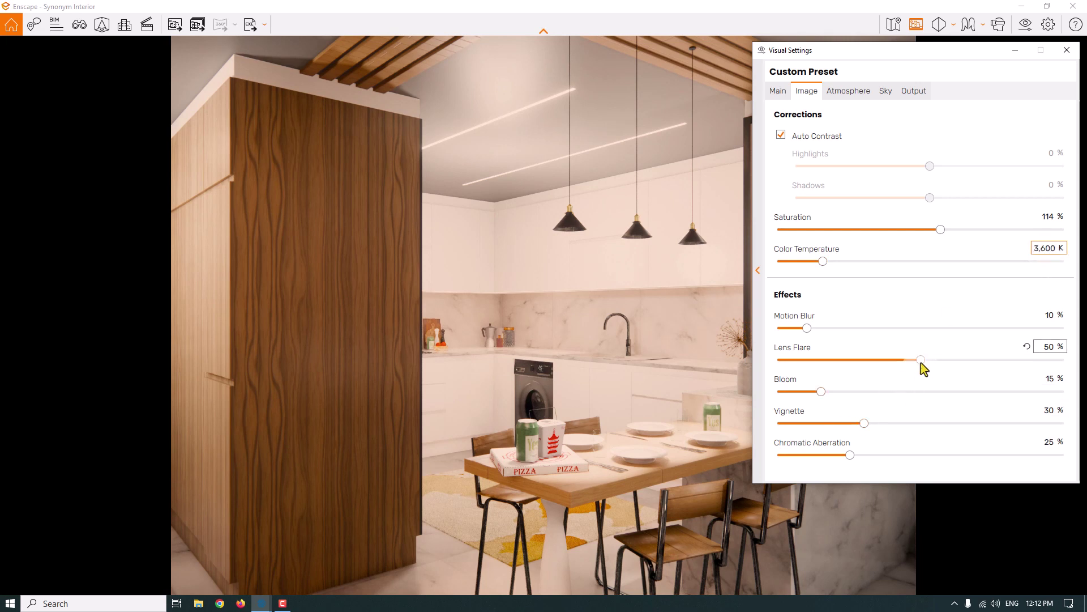
left_click_drag(921, 359, 912, 360)
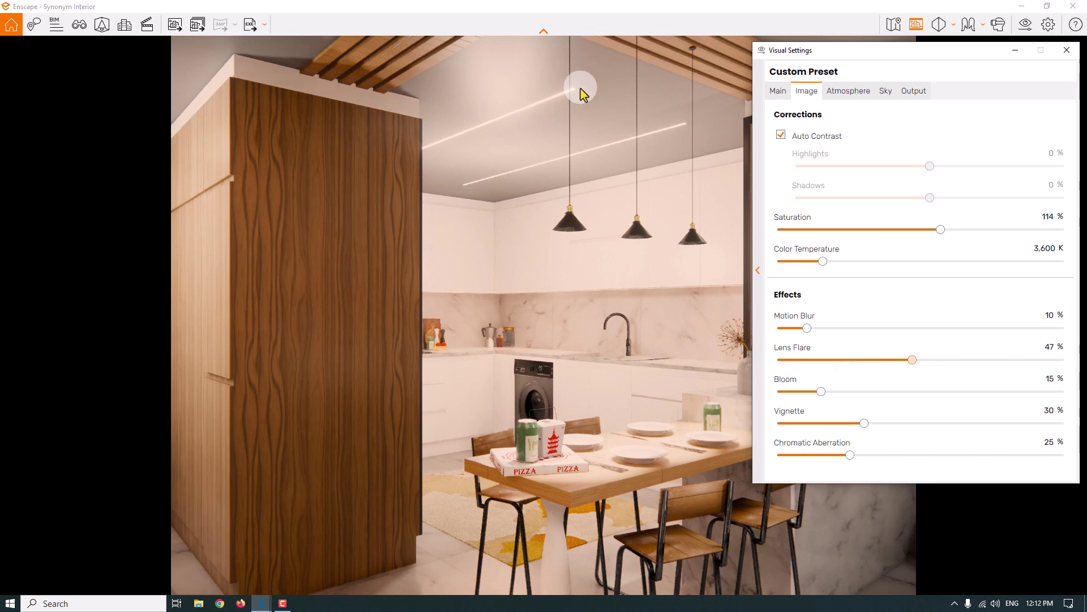
left_click(836, 360)
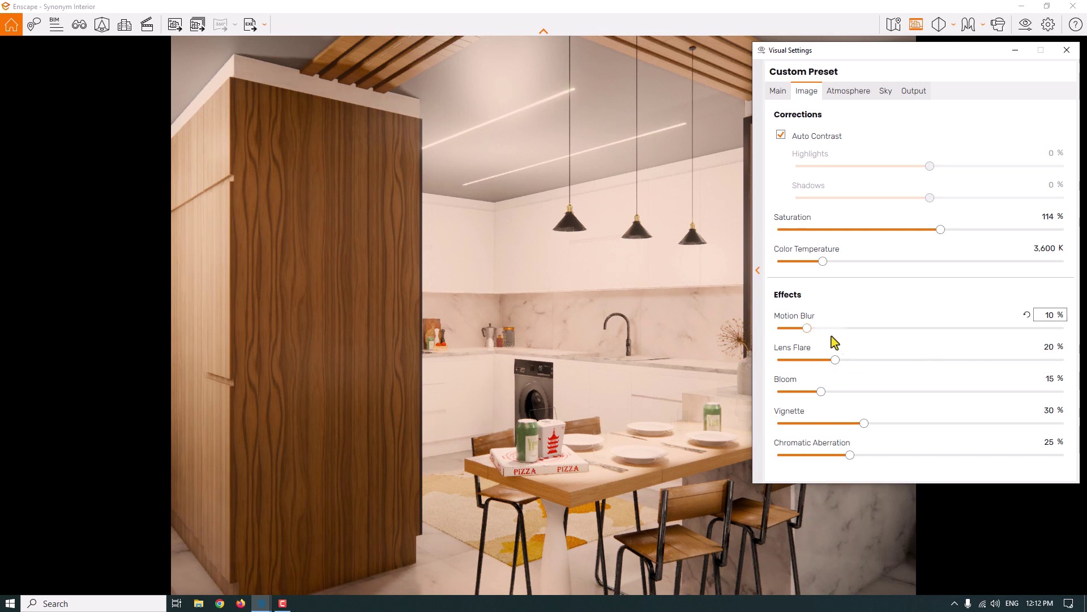
left_click(1051, 346)
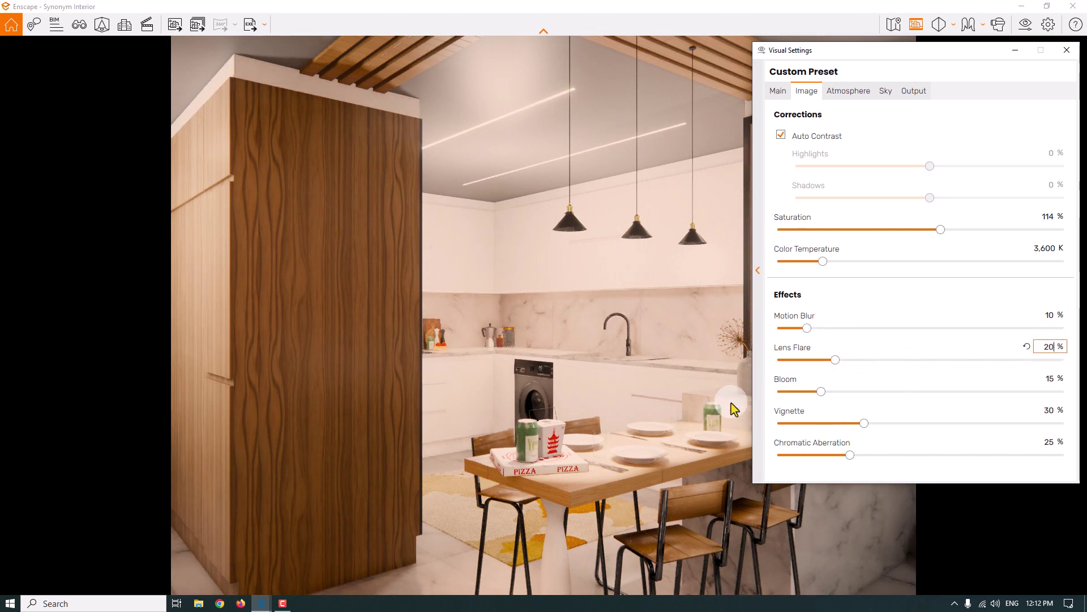
Set Bloom to 0, Vignette to 10 and Chromatic Aberration to 0.
left_click(1050, 379)
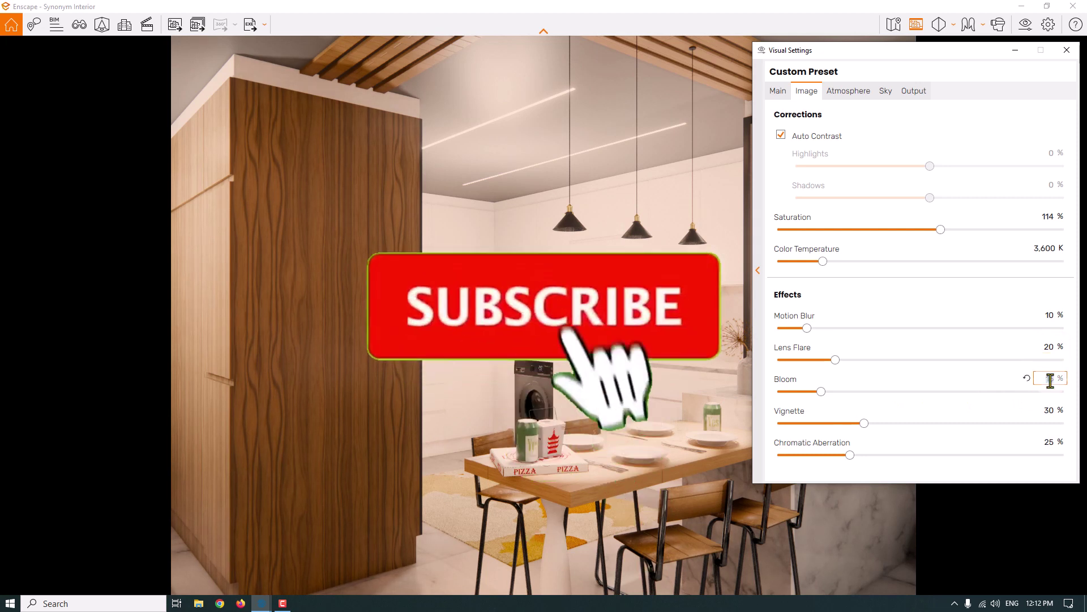
type("0")
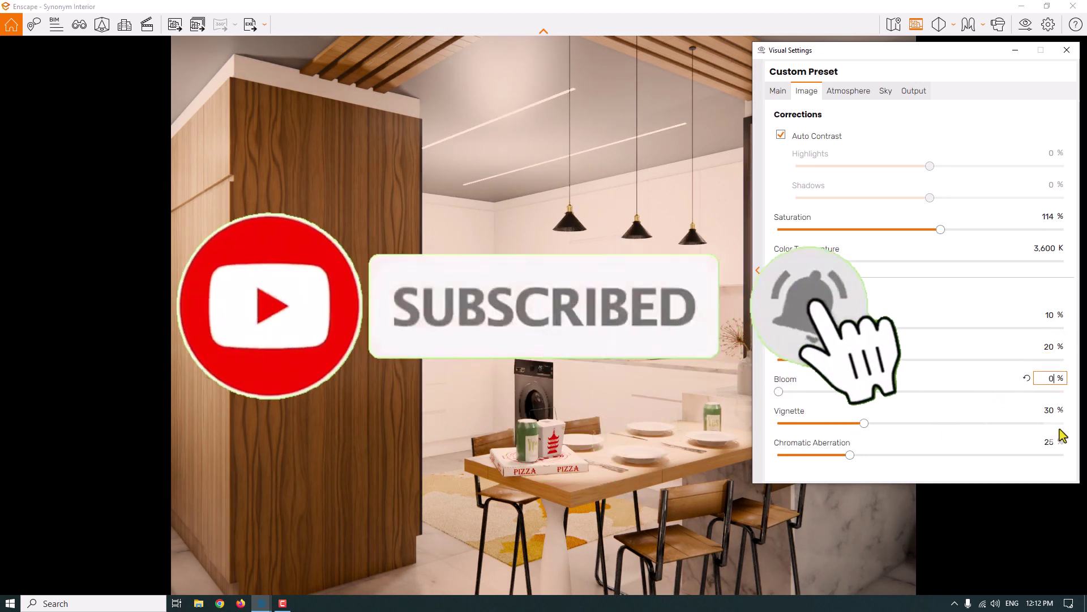
left_click(1047, 410)
type("10")
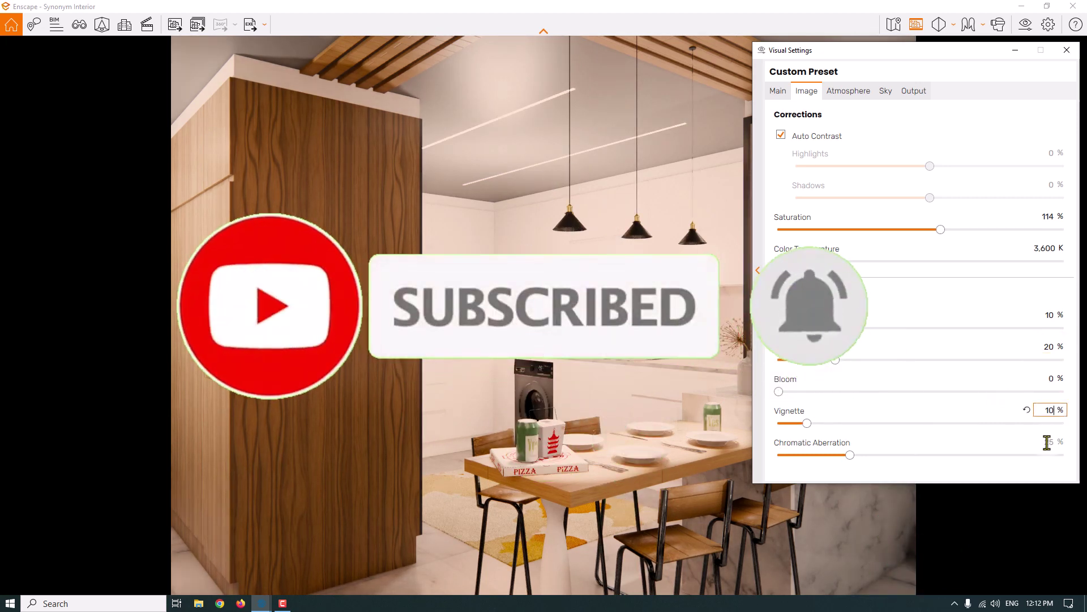
left_click(1047, 443)
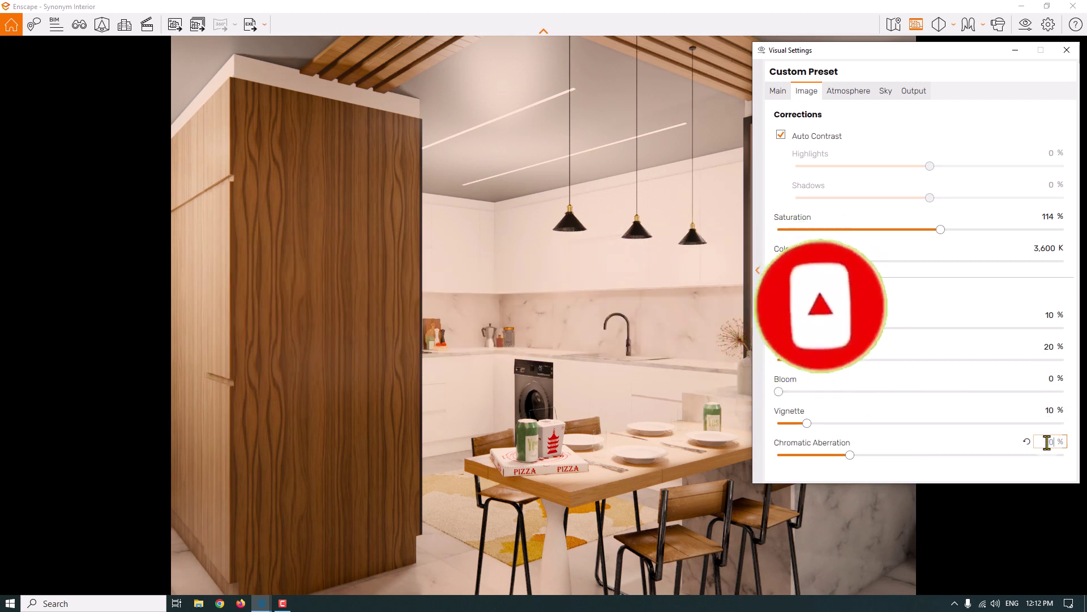
type("0")
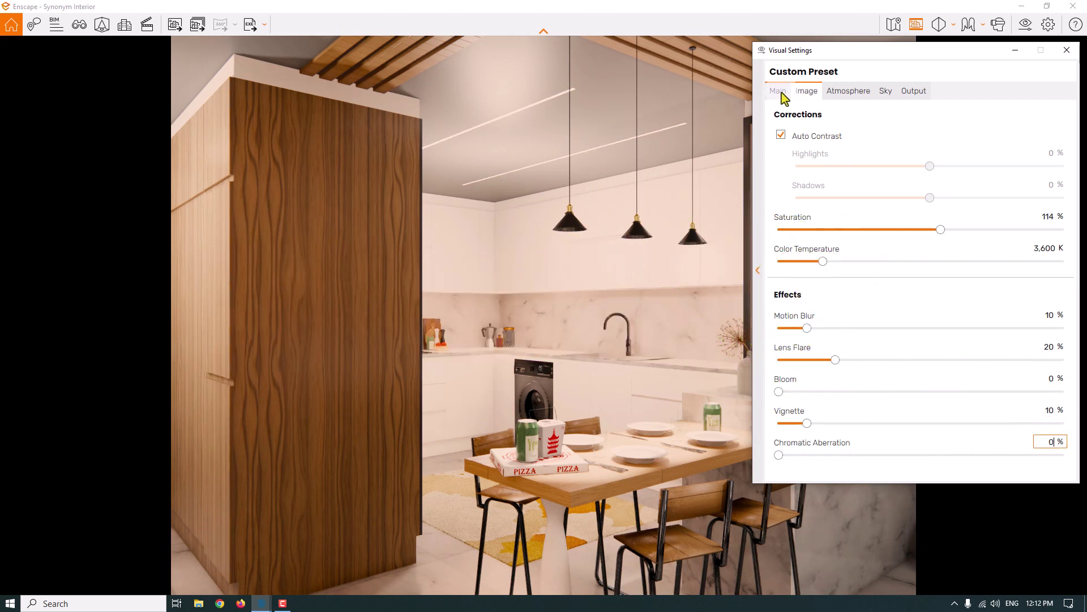
left_click(913, 91)
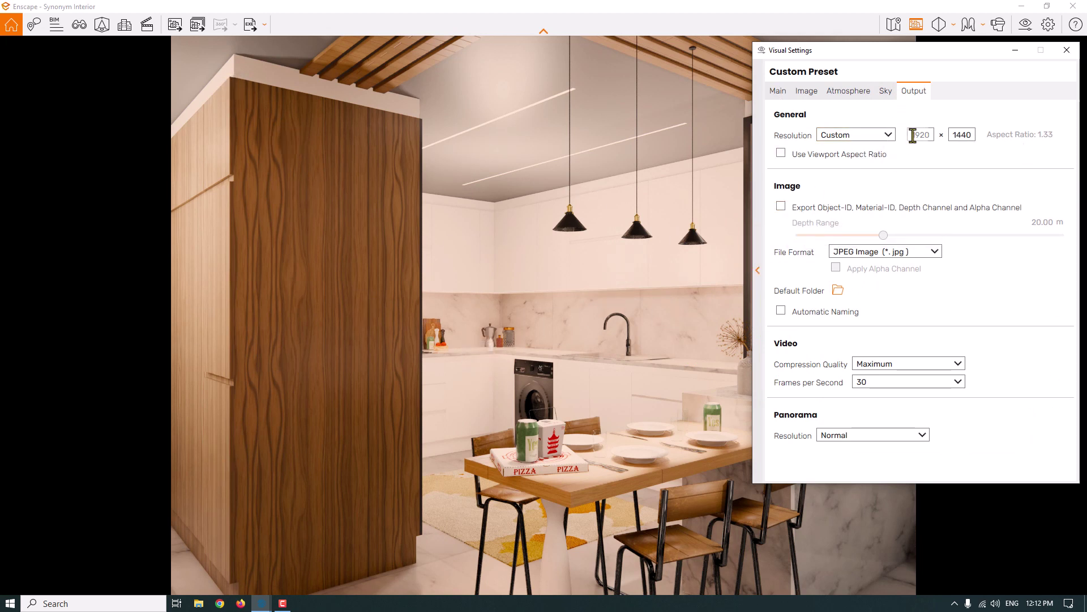
Enter a custom portrait output resolution of 1400 × 1920.
type("1080")
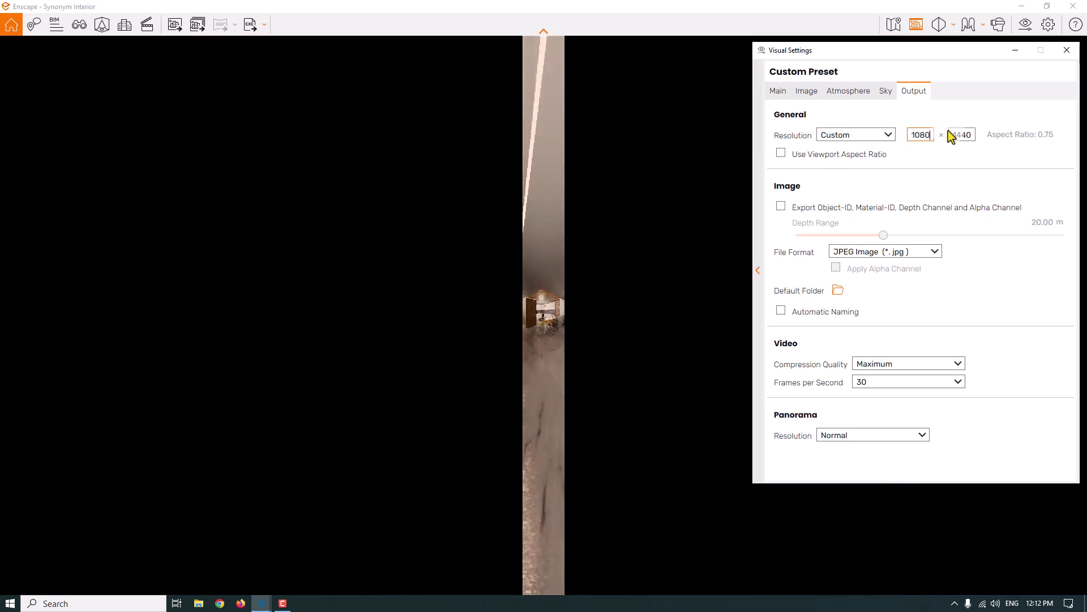
double_click(952, 136)
type("1920")
double_click(930, 134)
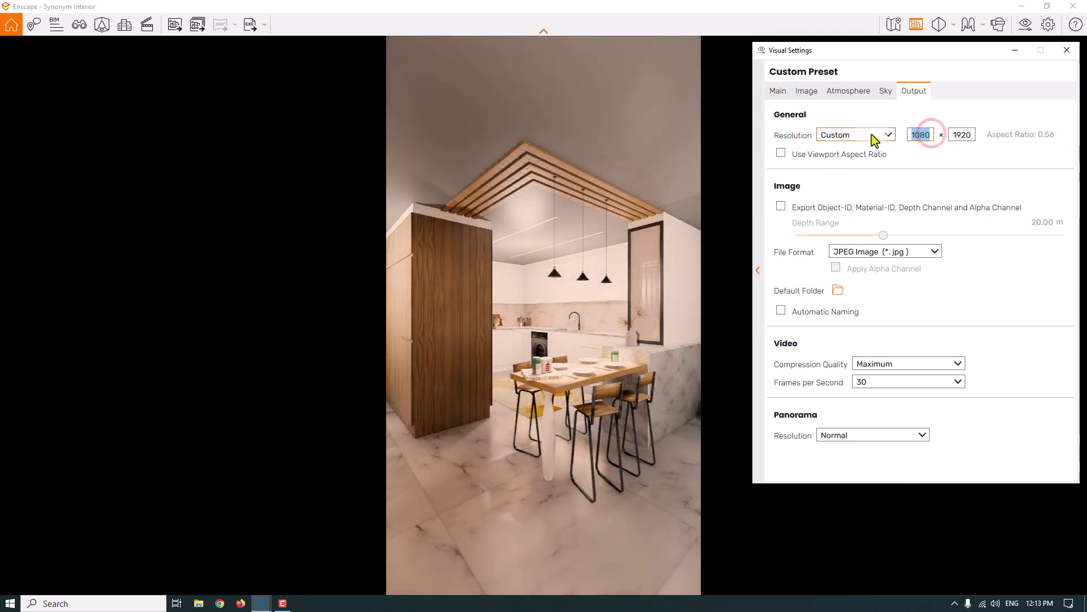
type("1400")
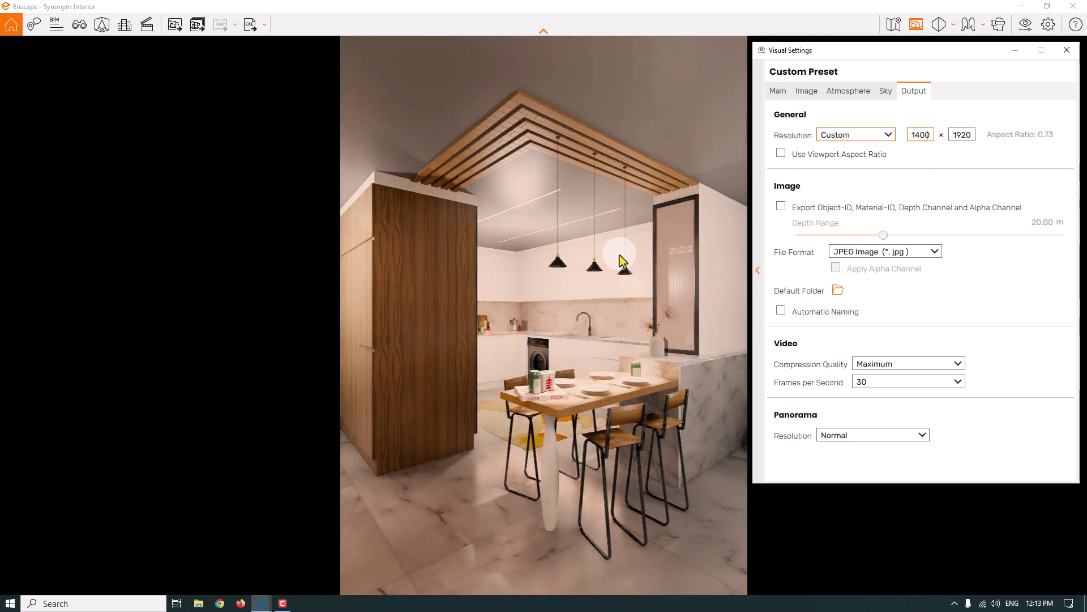
left_click(779, 91)
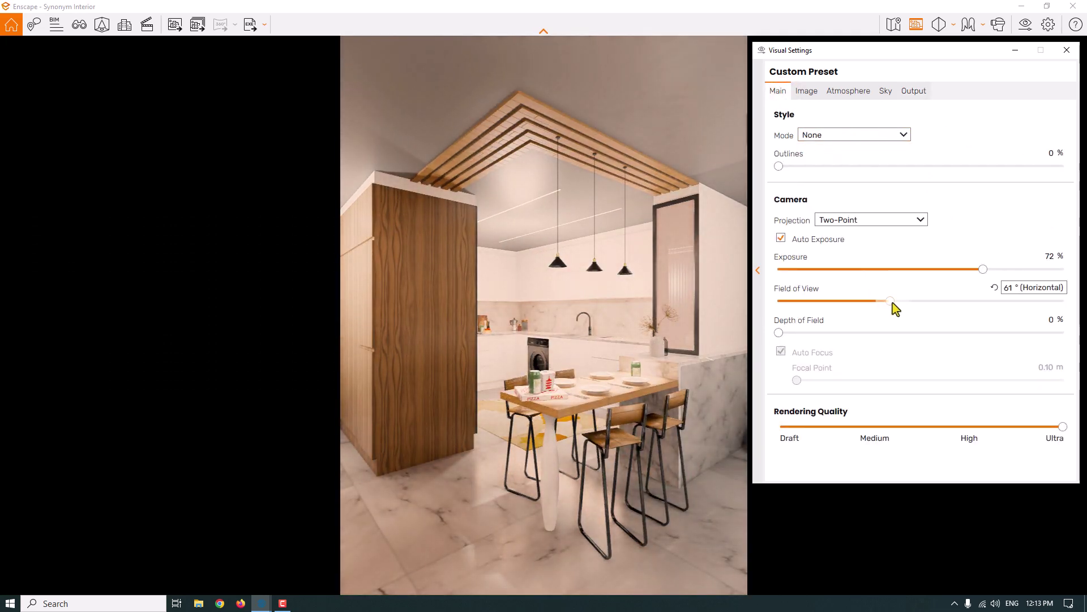
Set a 40° field of view, tilt the camera up slightly, and keep saturation at 114%.
left_click_drag(892, 302, 838, 308)
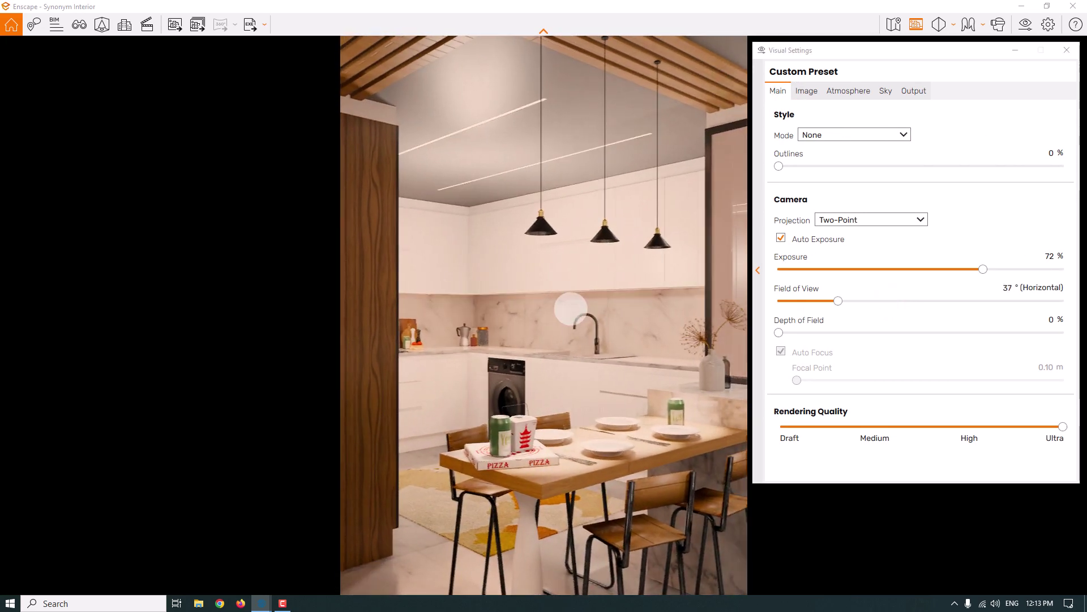
left_click(1003, 288)
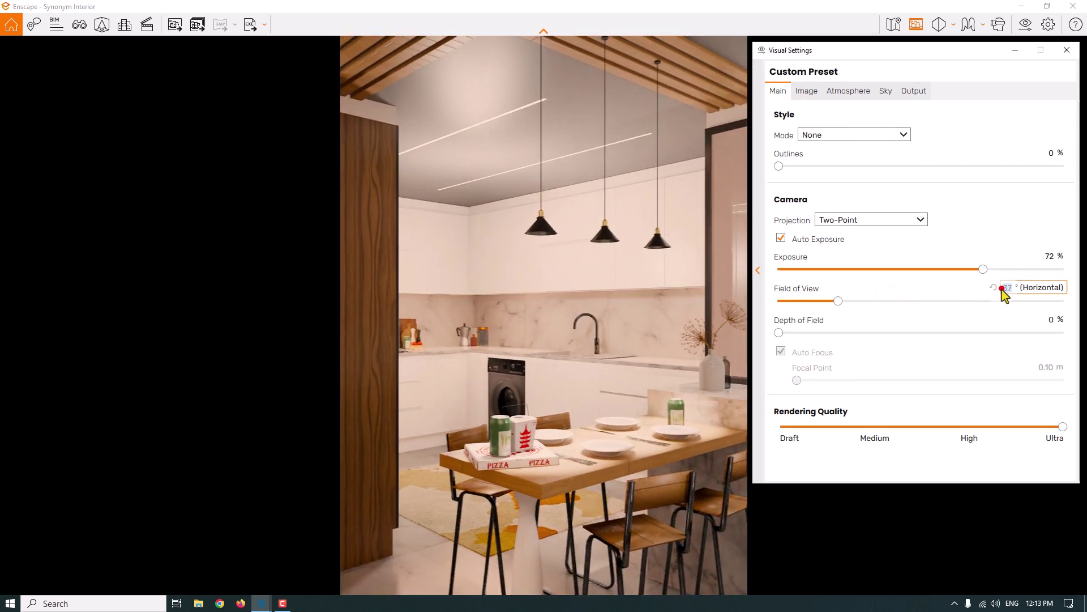
type("40")
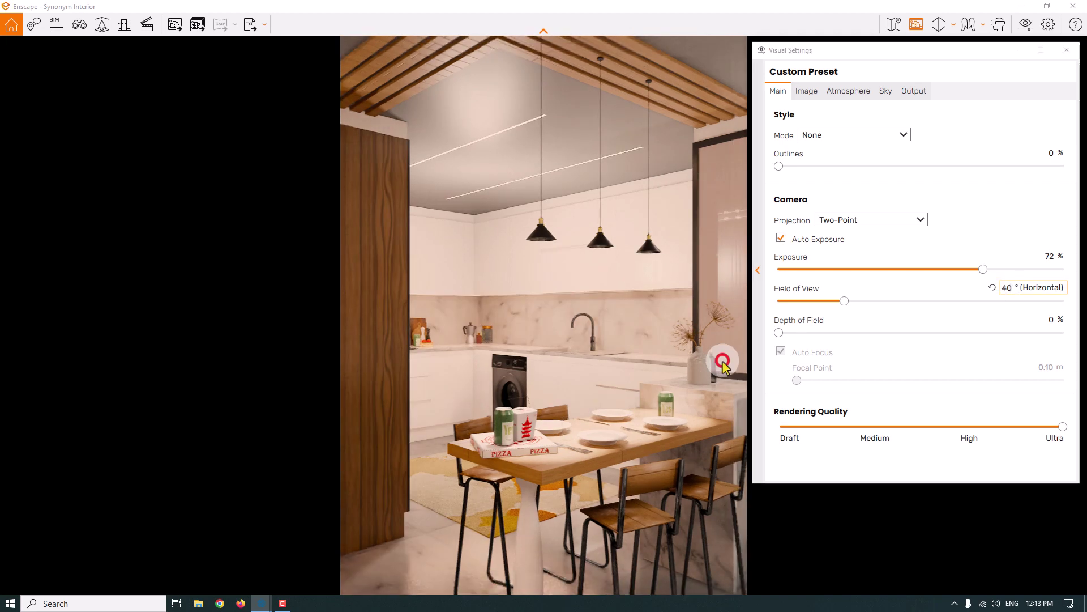
left_click_drag(724, 360, 736, 353)
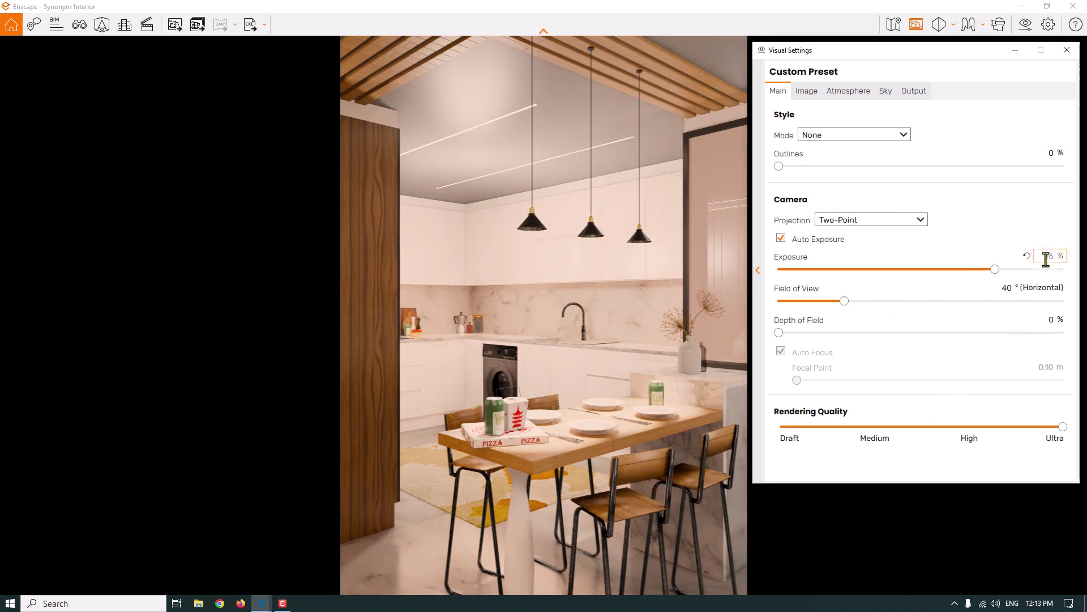
left_click(808, 92)
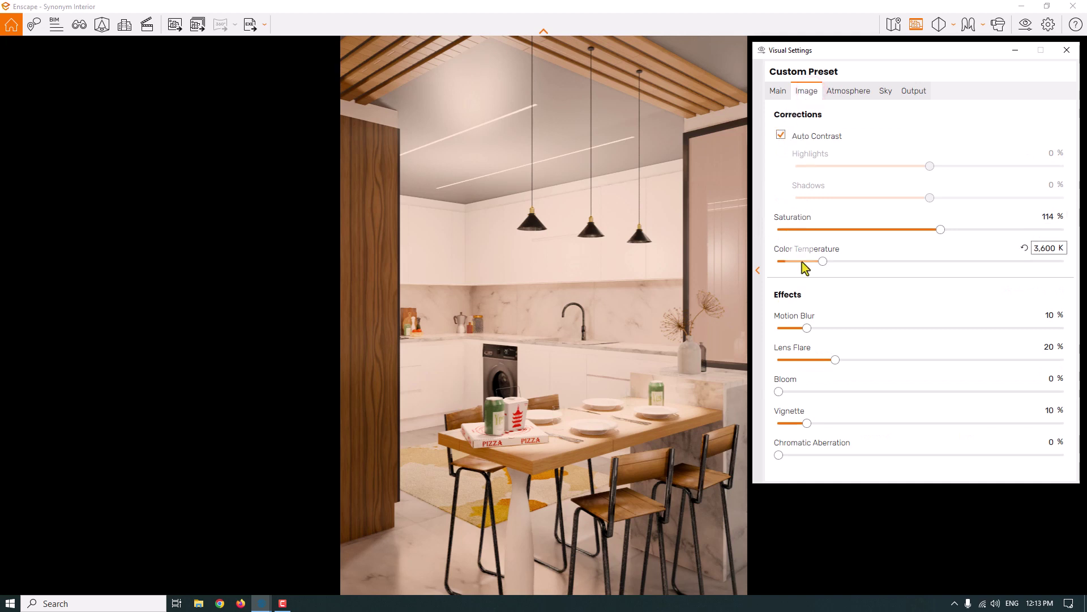
left_click(1028, 217)
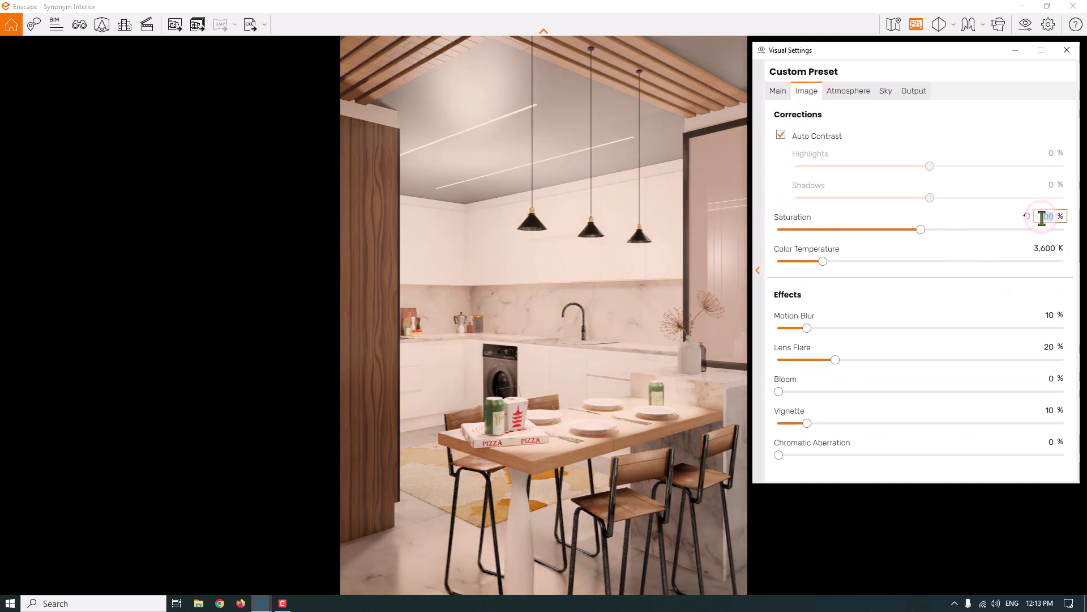
key("Return")
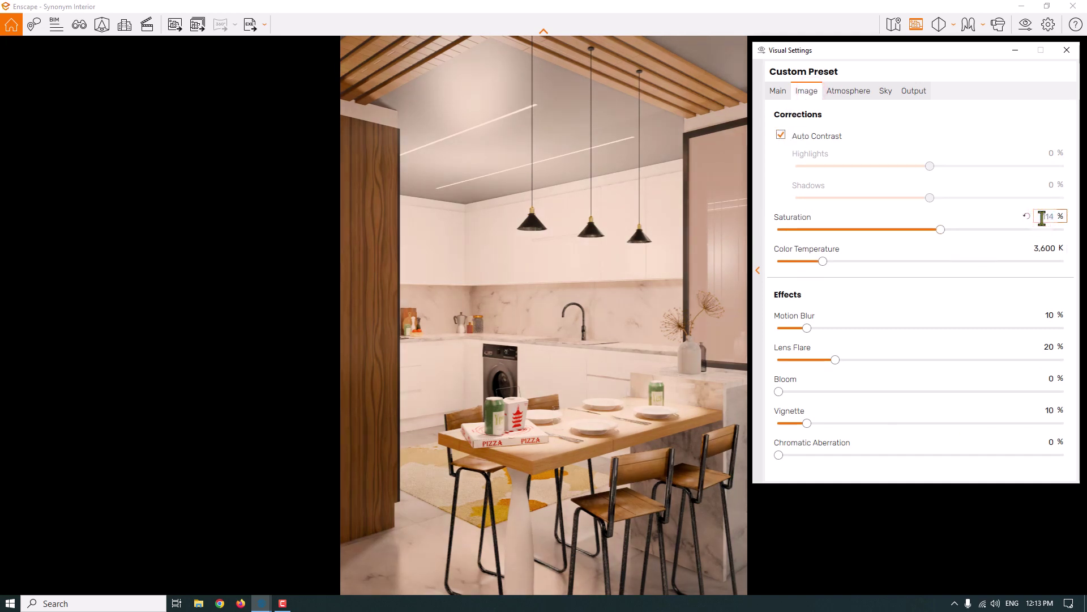
Nudge artificial light brightness just above 156%, then return to the Main settings.
left_click(841, 92)
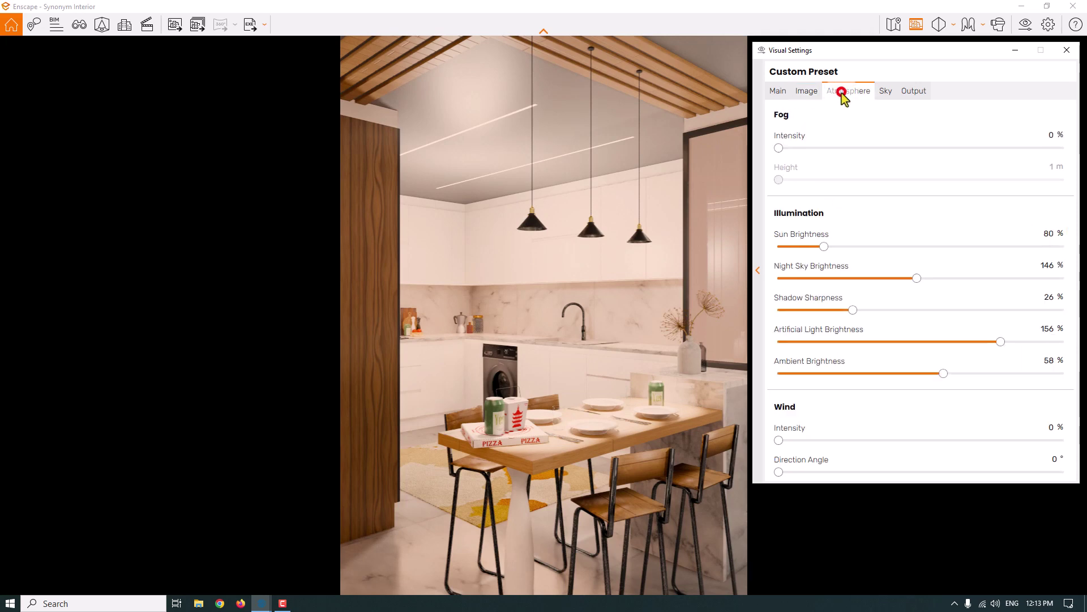
left_click(1001, 342)
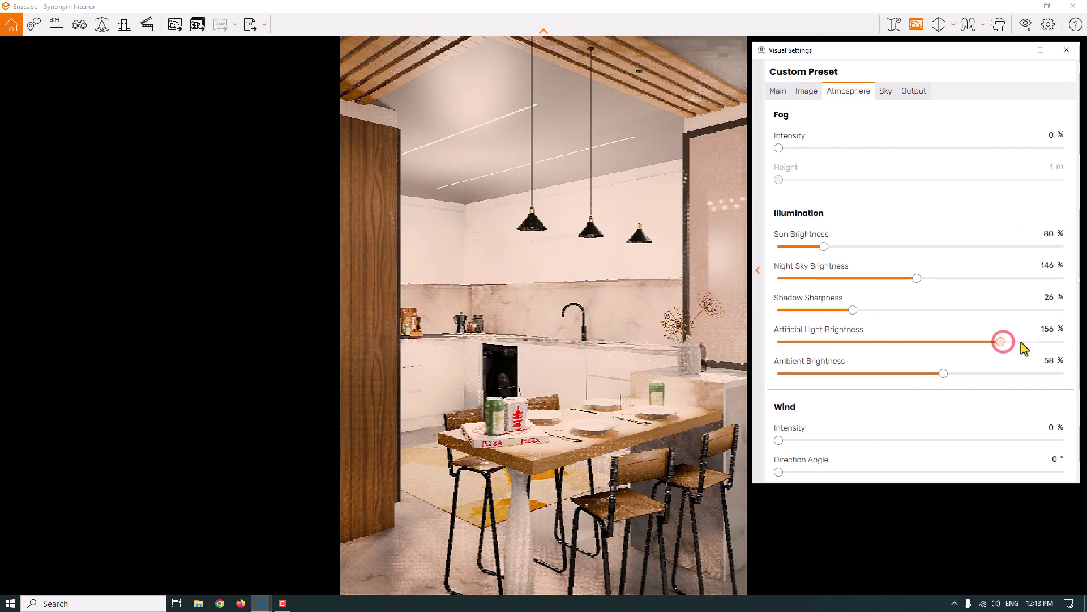
left_click(1029, 342)
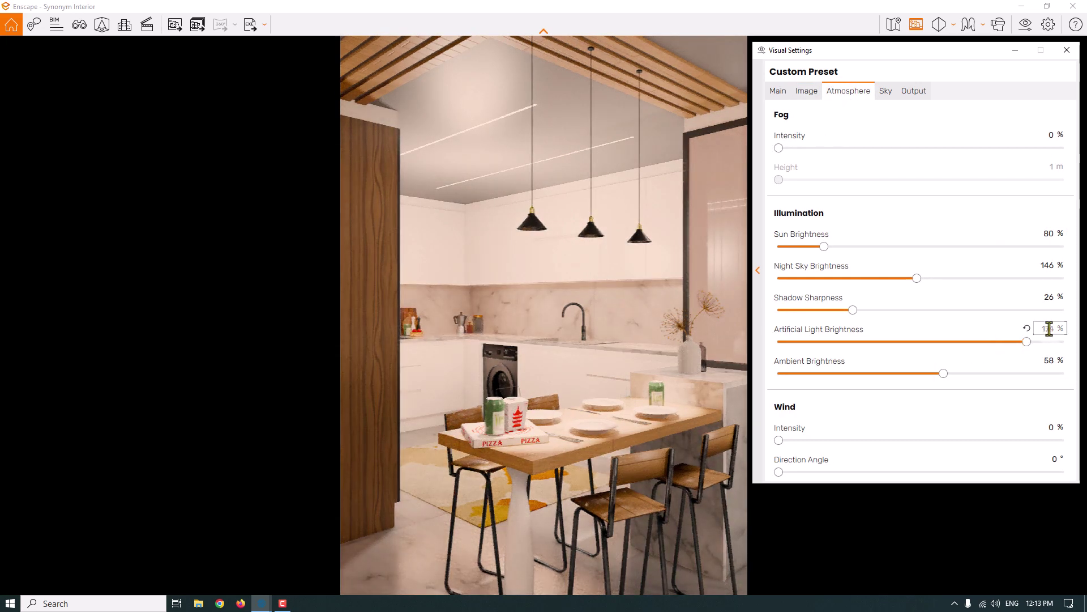
double_click(1049, 328)
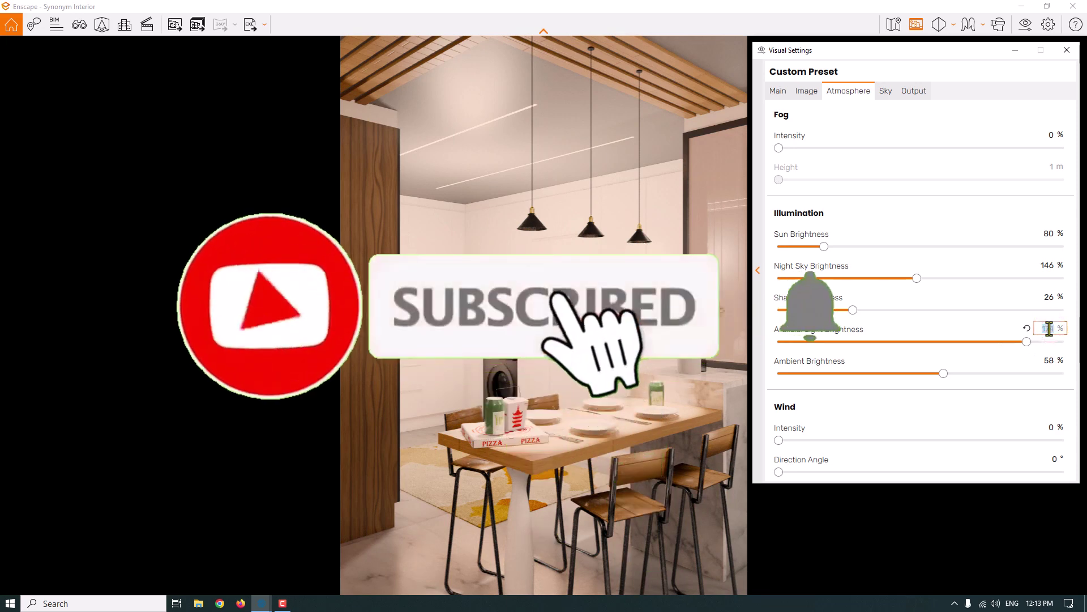
type("164")
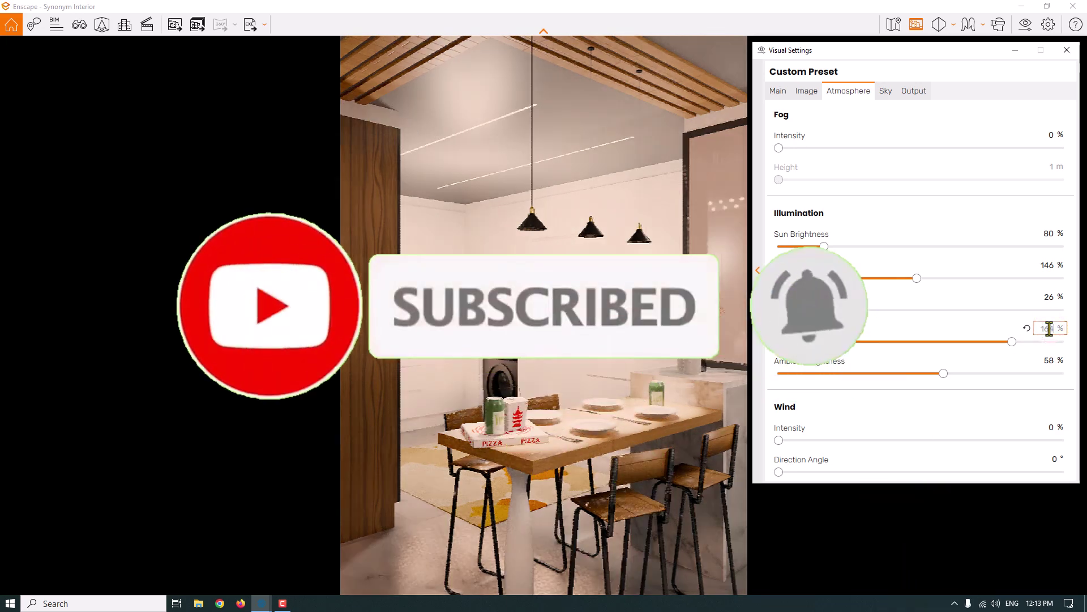
left_click(914, 93)
left_click(887, 91)
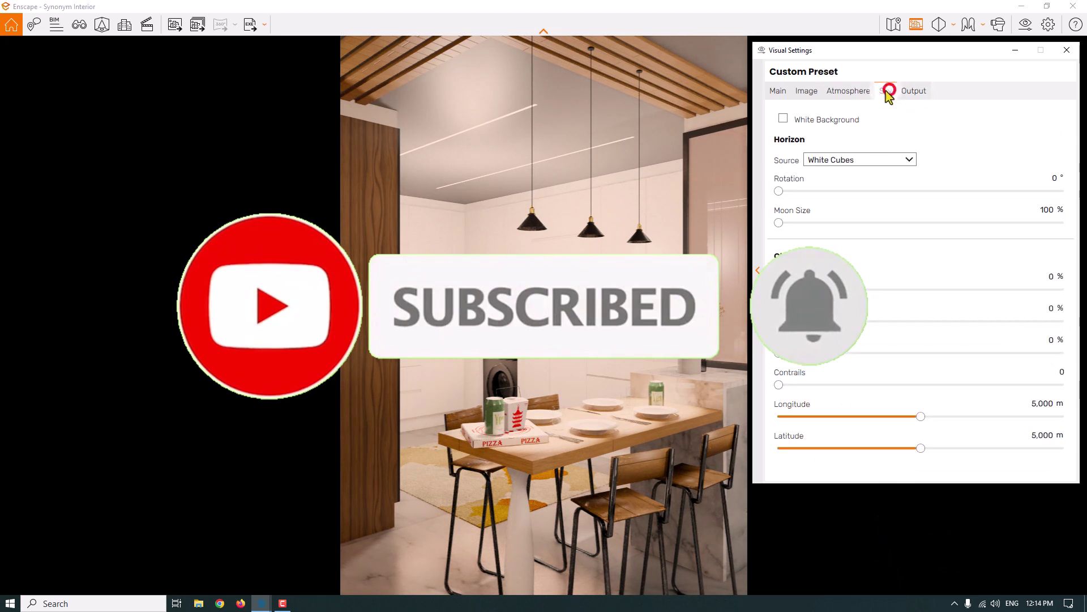
left_click(775, 90)
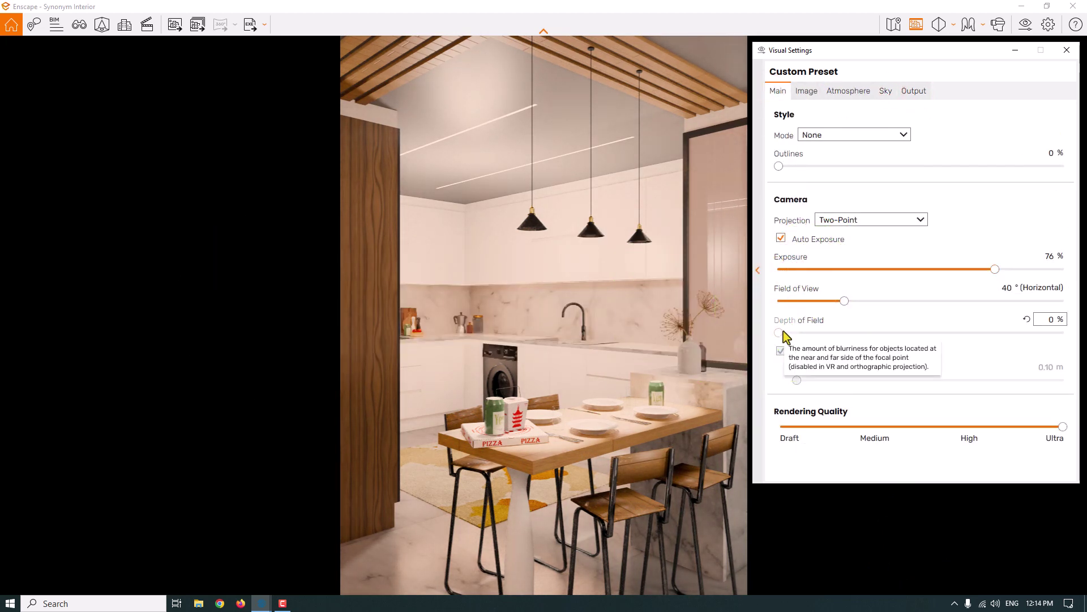
Give the render a 6% depth of field with manual focus at 2.40 m.
left_click_drag(781, 333, 795, 332)
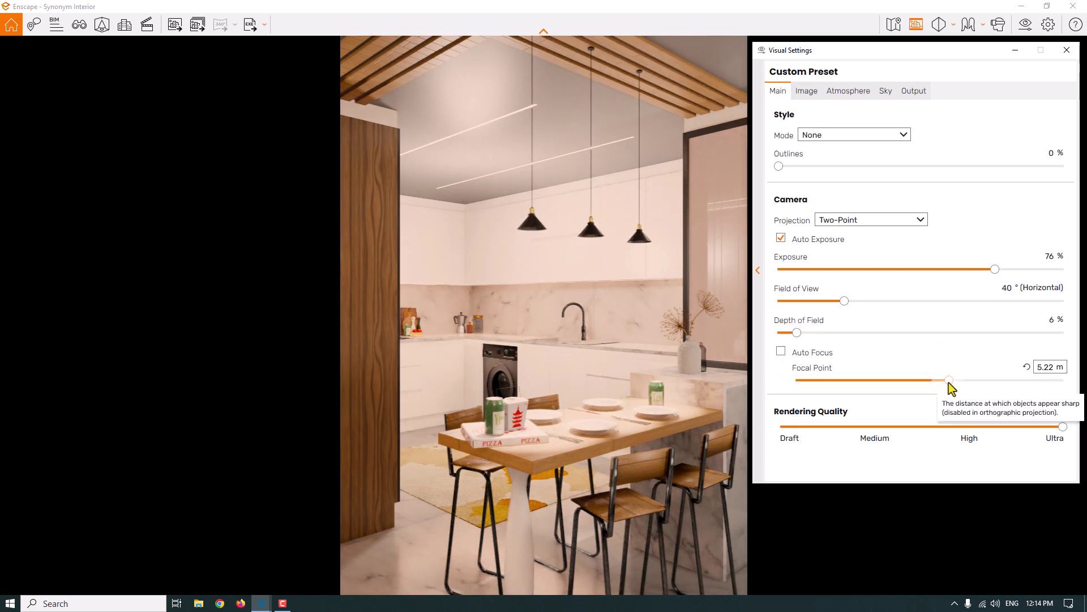
left_click_drag(945, 382, 932, 385)
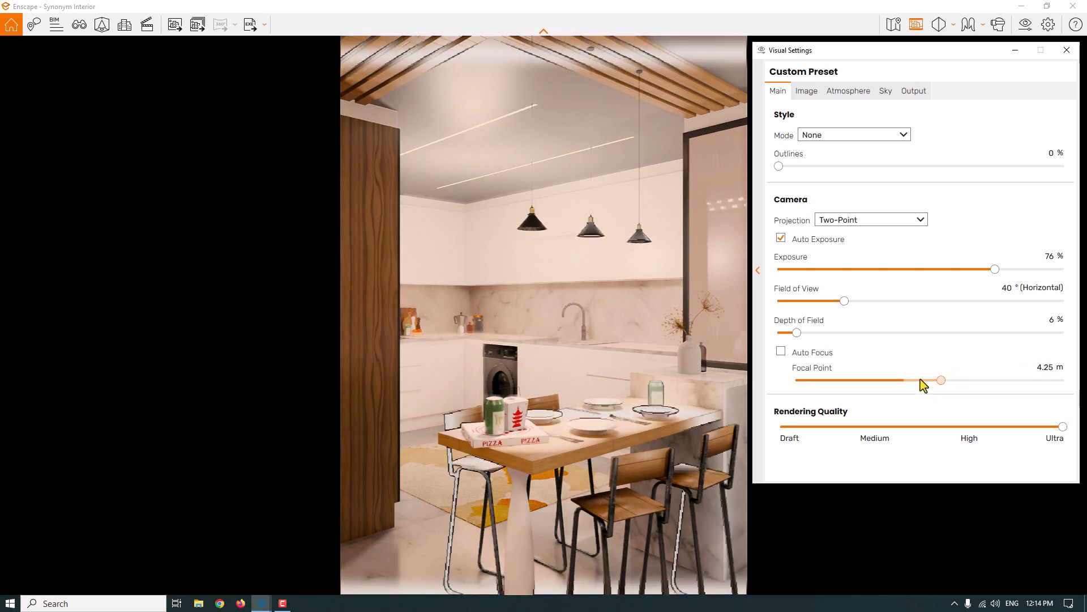
left_click(1040, 370)
type("2.4")
key("Return")
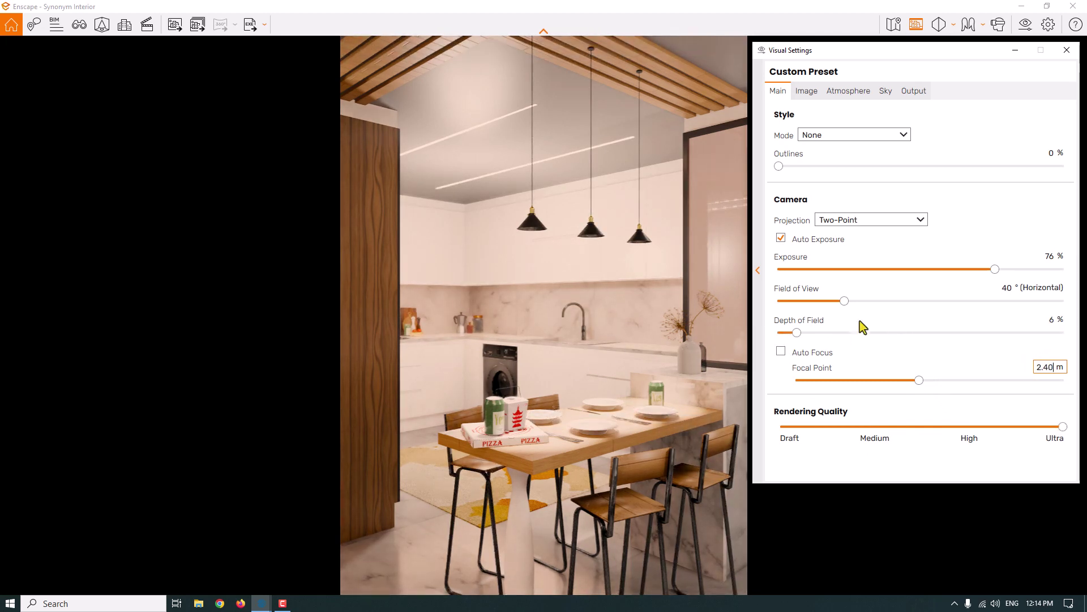
left_click_drag(799, 333, 833, 334)
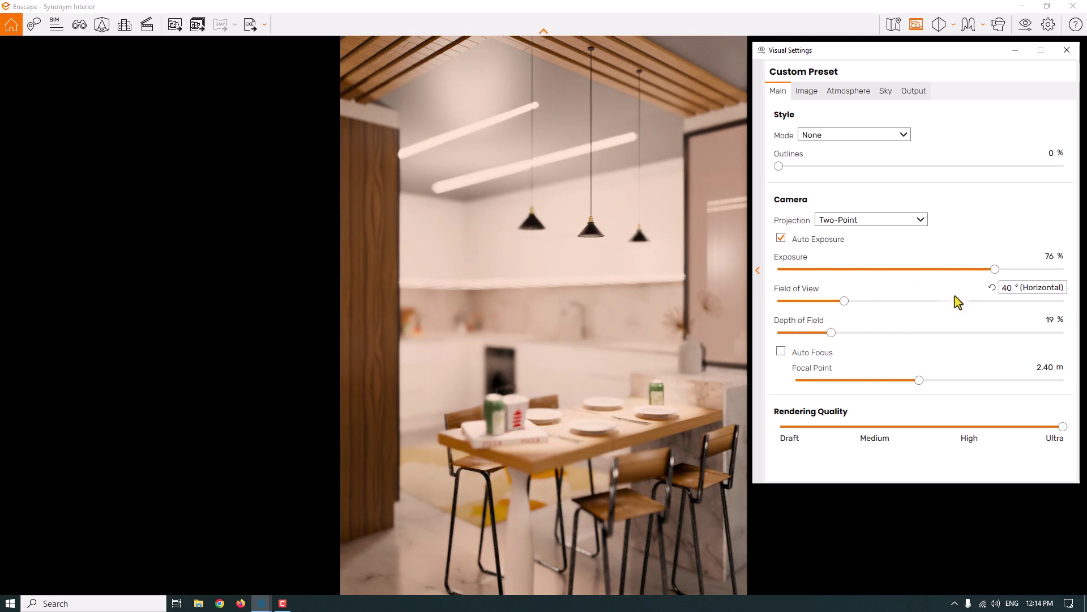
left_click(1048, 319)
type("6")
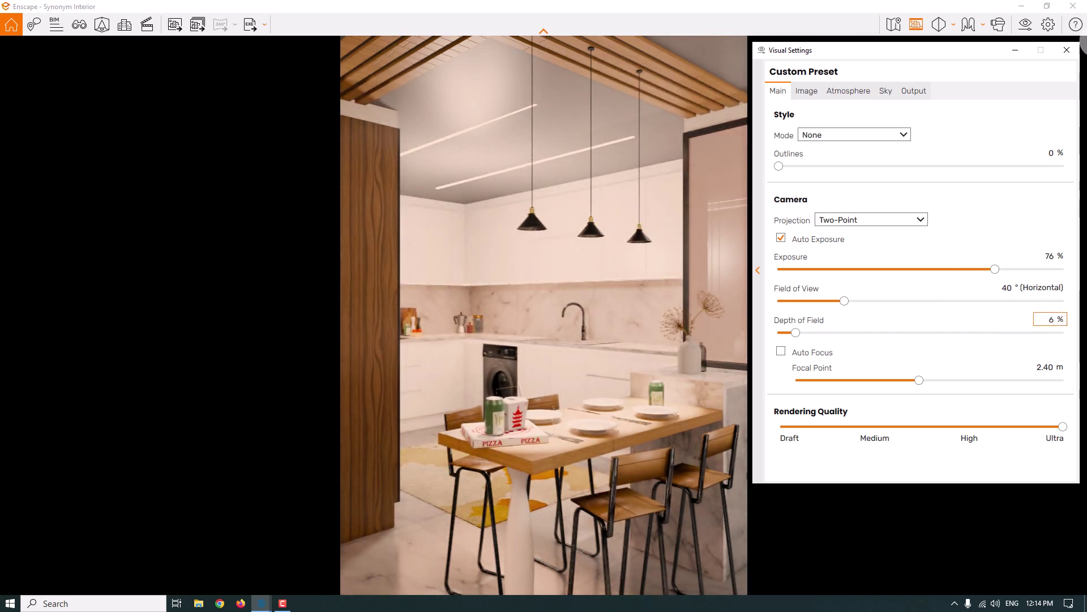
left_click(1067, 50)
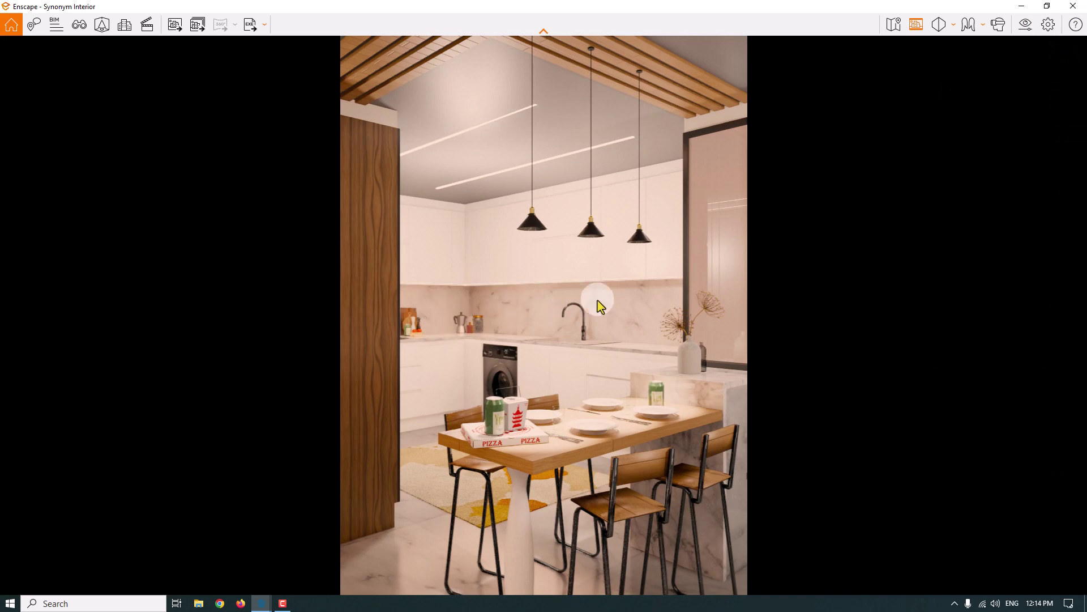
Snap Enscape to the right half of the screen and SketchUp to the left half.
mouse_move(591, 5)
left_mouse_down()
mouse_move(1018, 126)
mouse_move(1086, 170)
left_mouse_up()
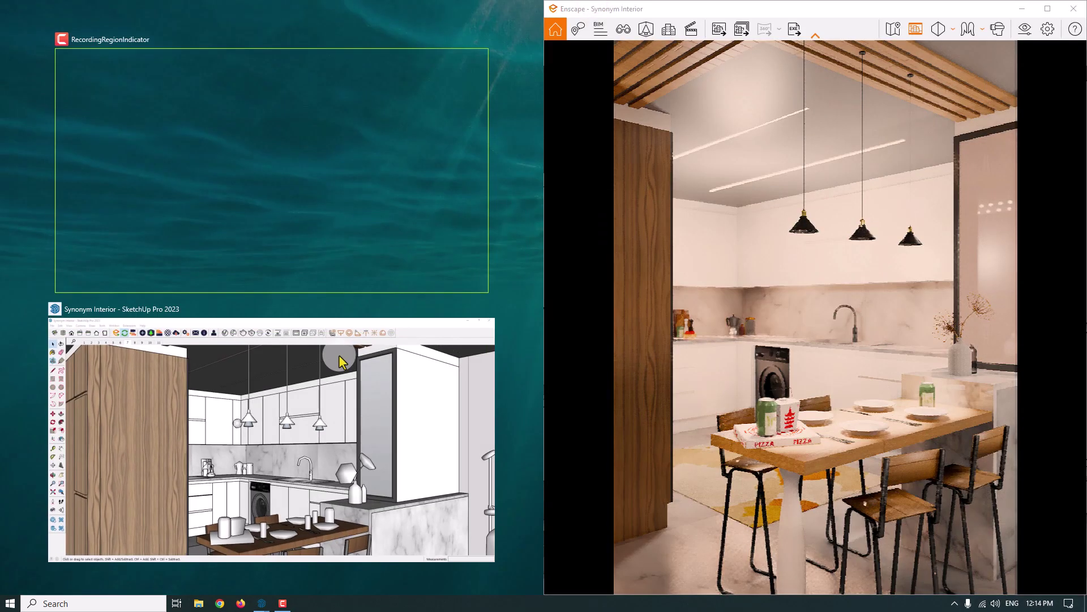
left_click(337, 360)
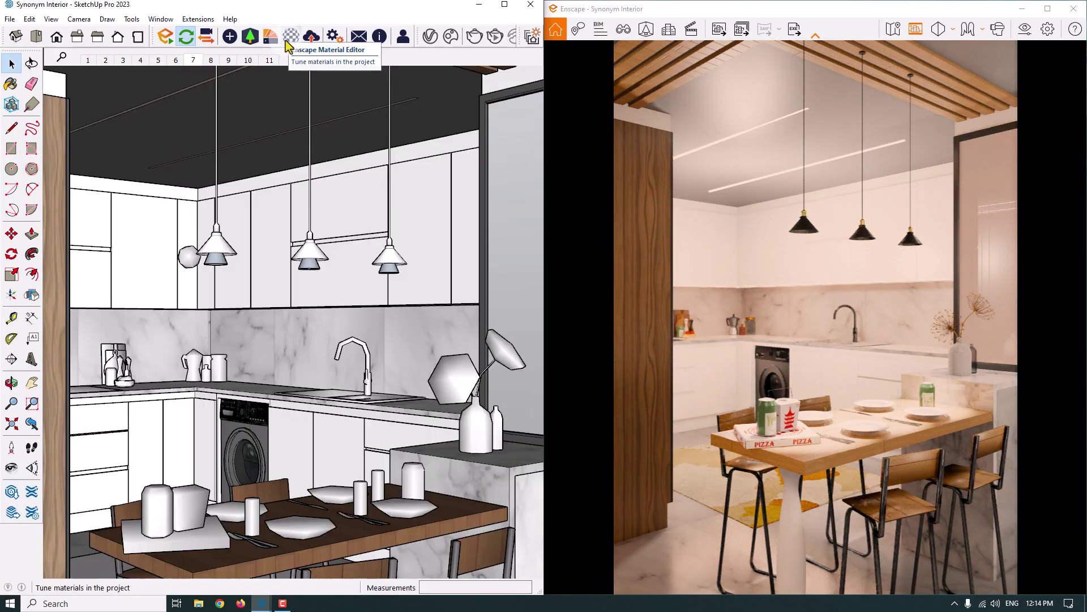
left_click(286, 38)
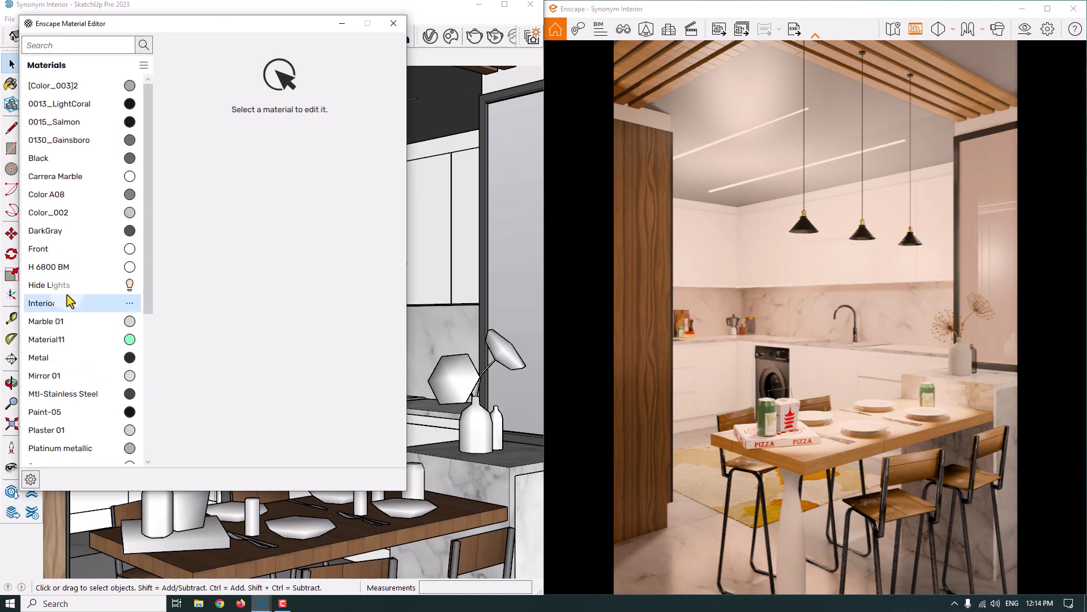
Change the Hide Lights material's self-illumination colour to white.
left_click(66, 288)
left_click(327, 131)
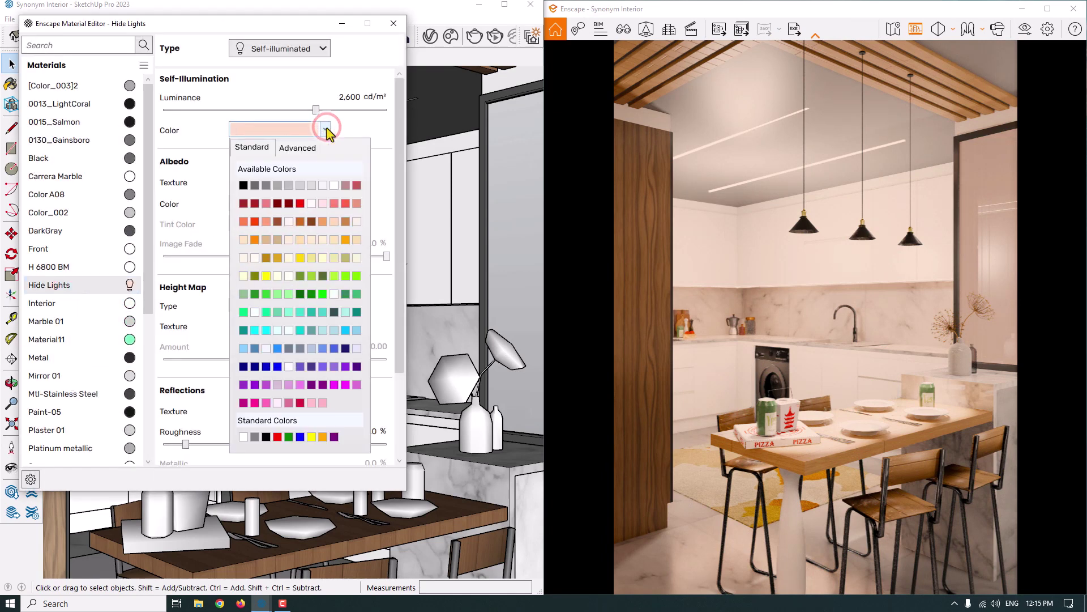
left_click(300, 203)
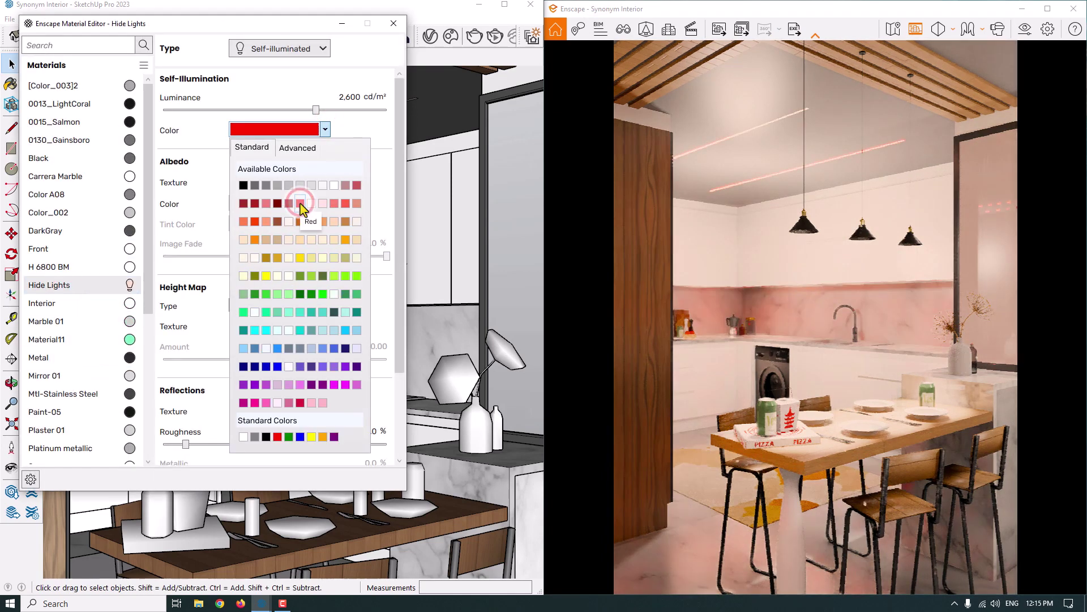
left_click(711, 393)
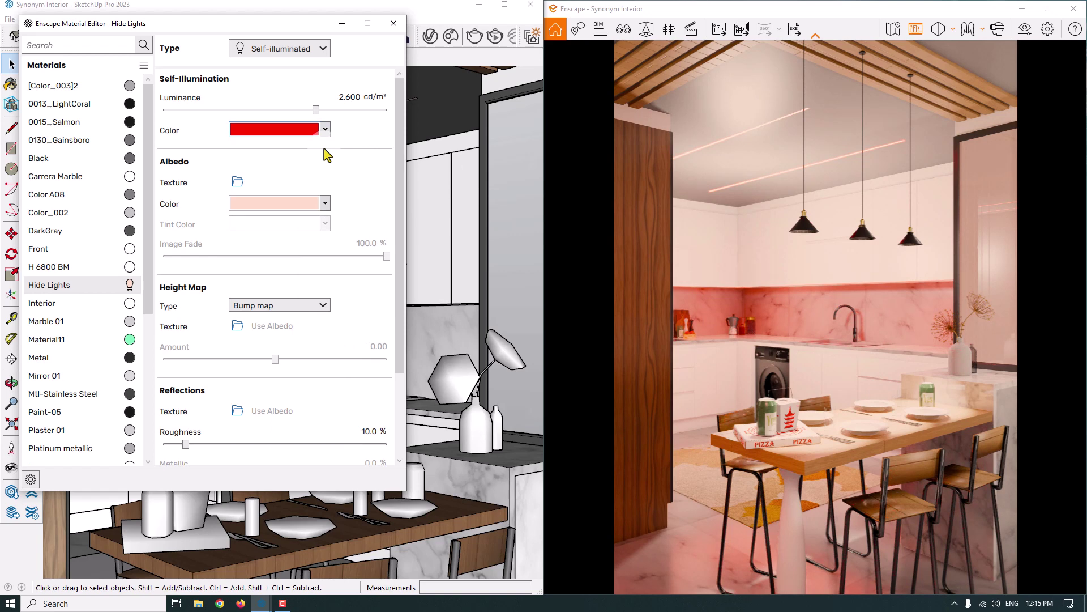
left_click(325, 130)
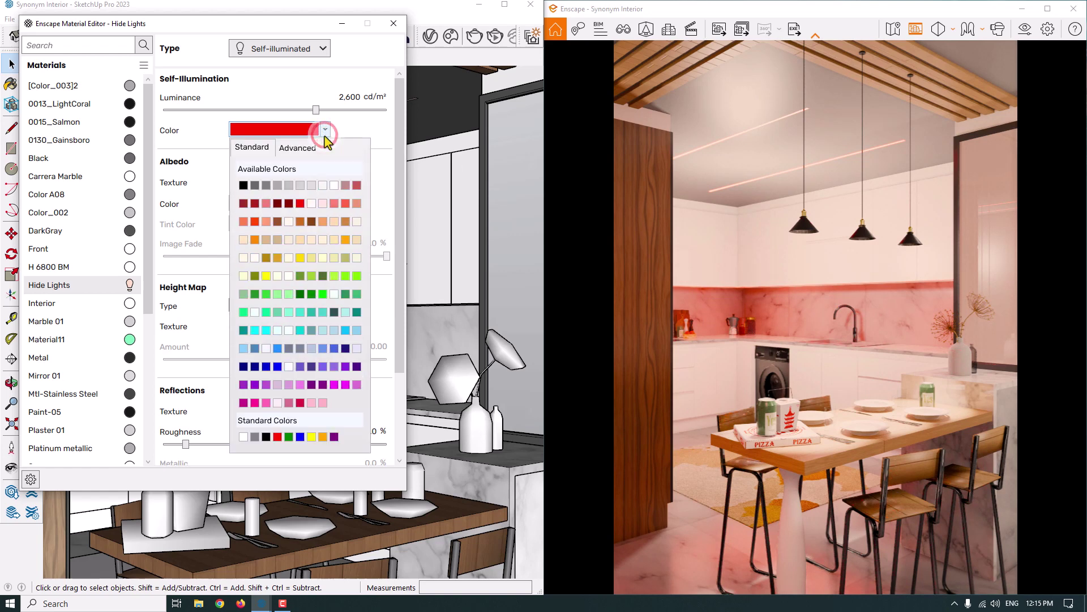
left_click(326, 189)
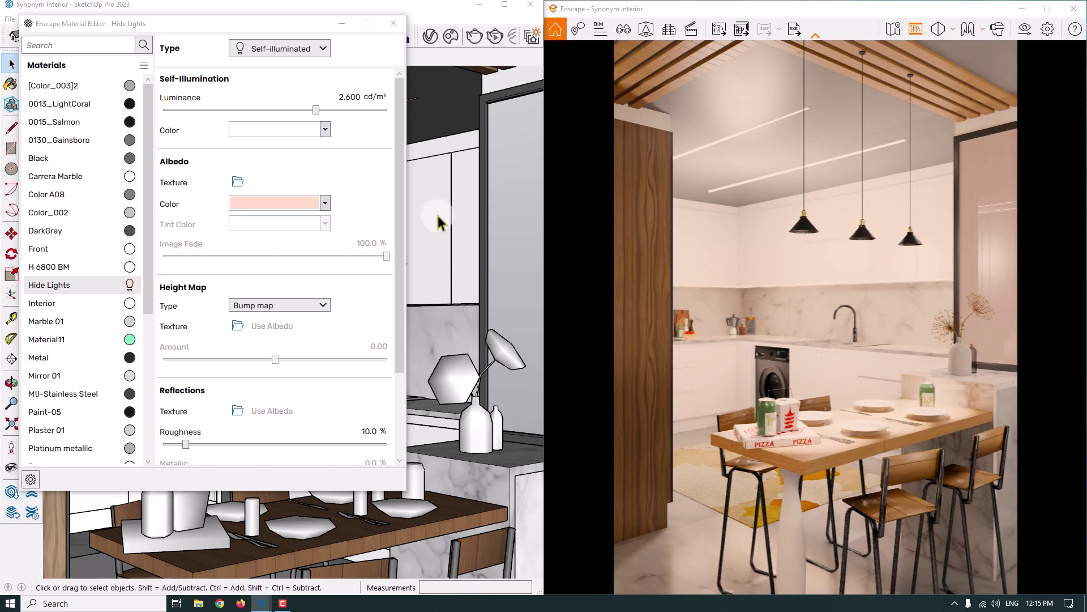
left_click(393, 24)
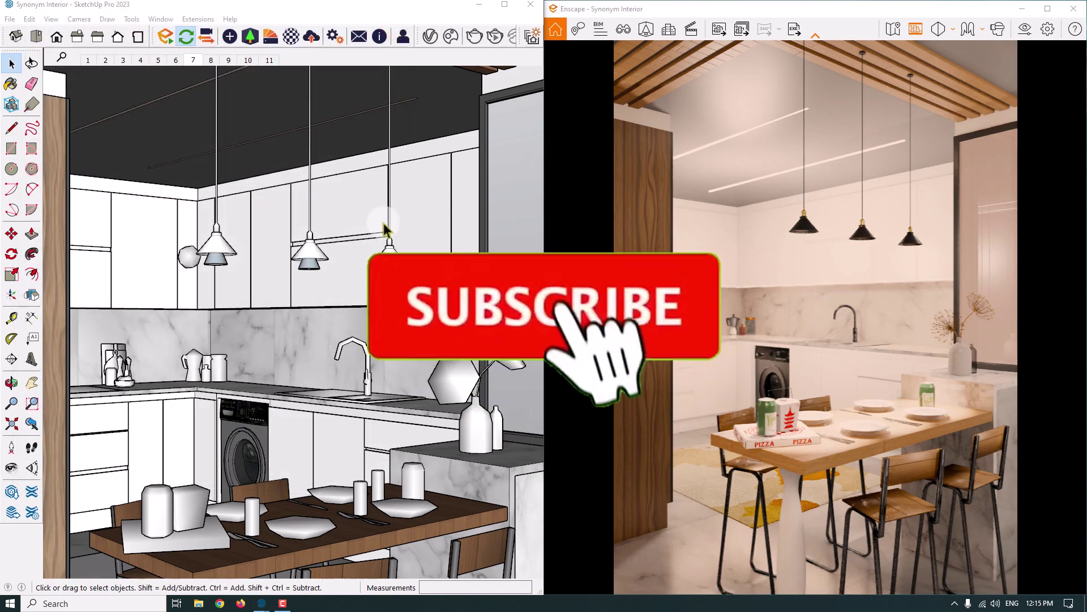
Sample White MDF from the cabinet and set its Enscape roughness to 16%.
left_click(7, 85)
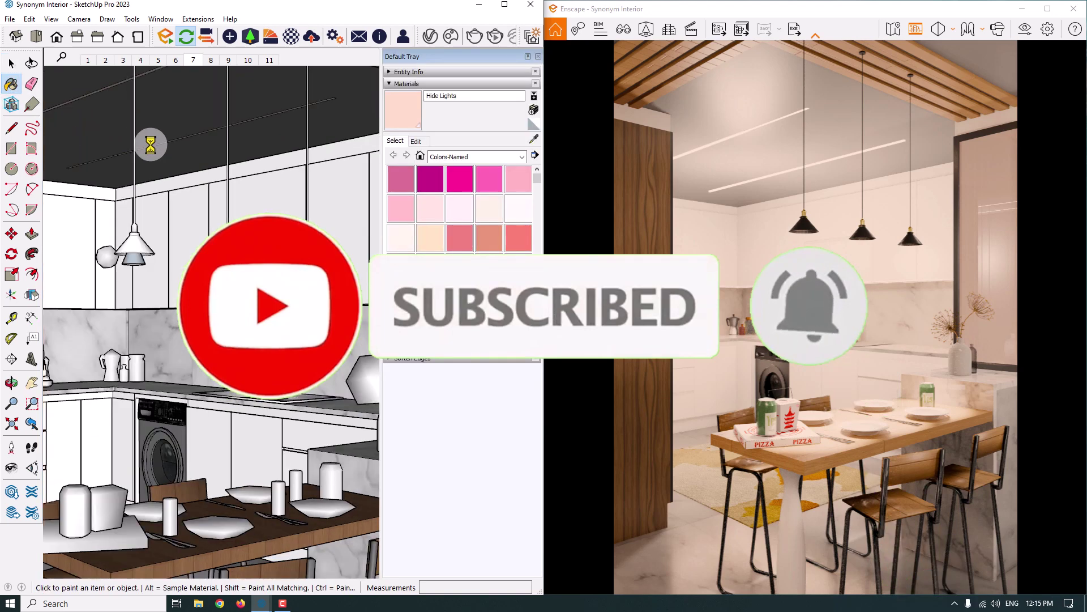
left_click(534, 140)
left_click(340, 187)
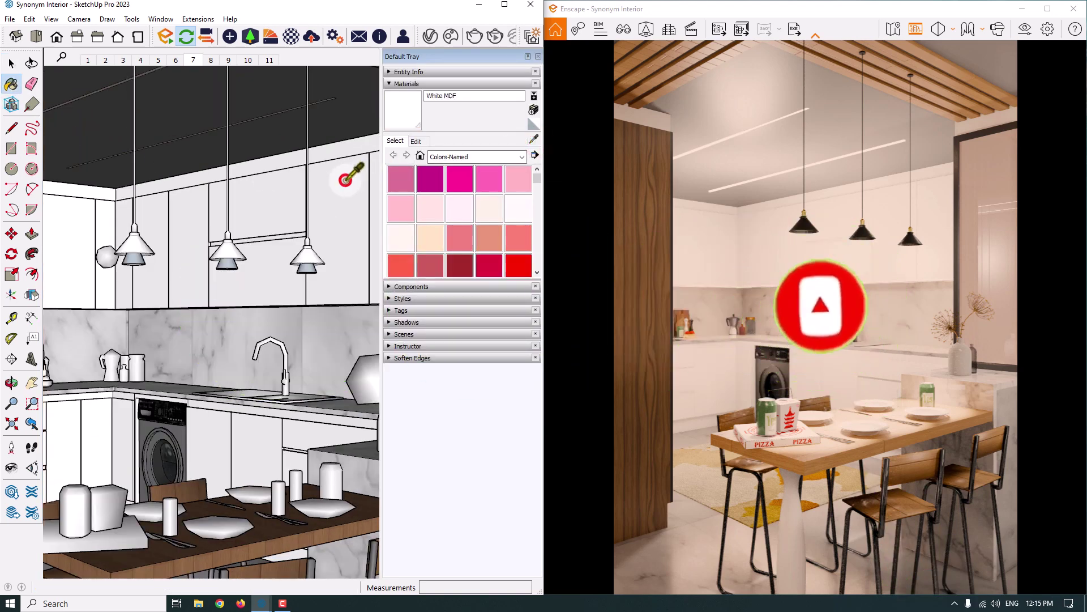
left_click(292, 38)
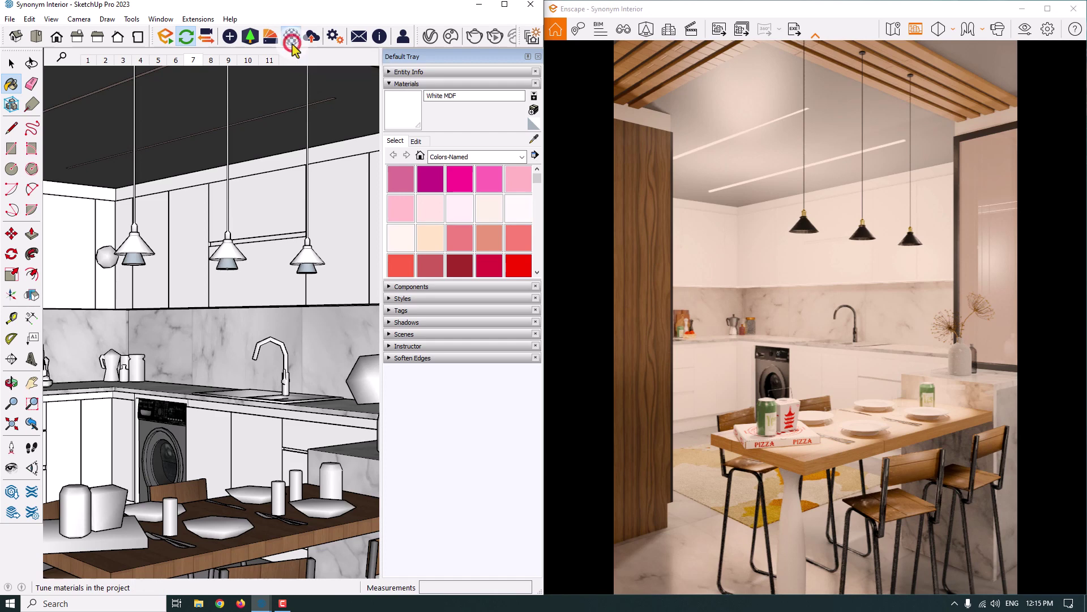
left_click_drag(146, 231, 146, 427)
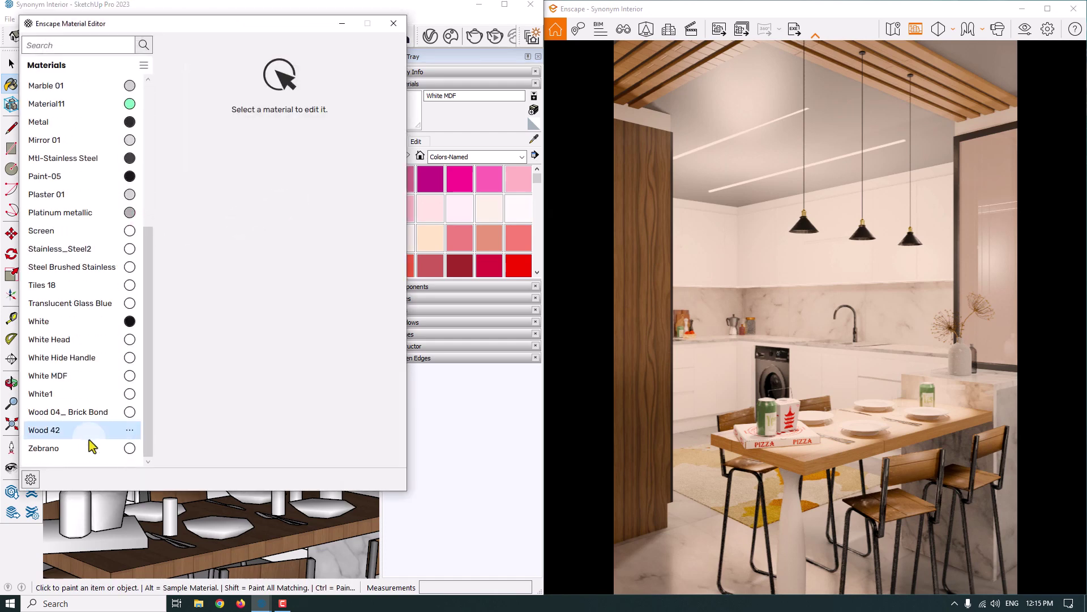
left_click(68, 375)
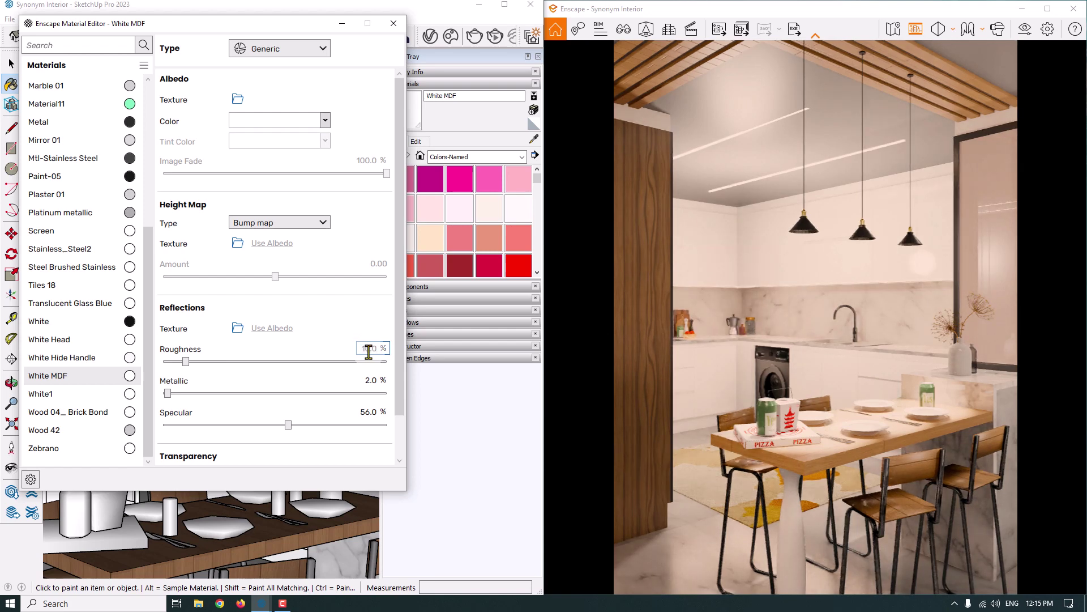
type("16")
key("Return")
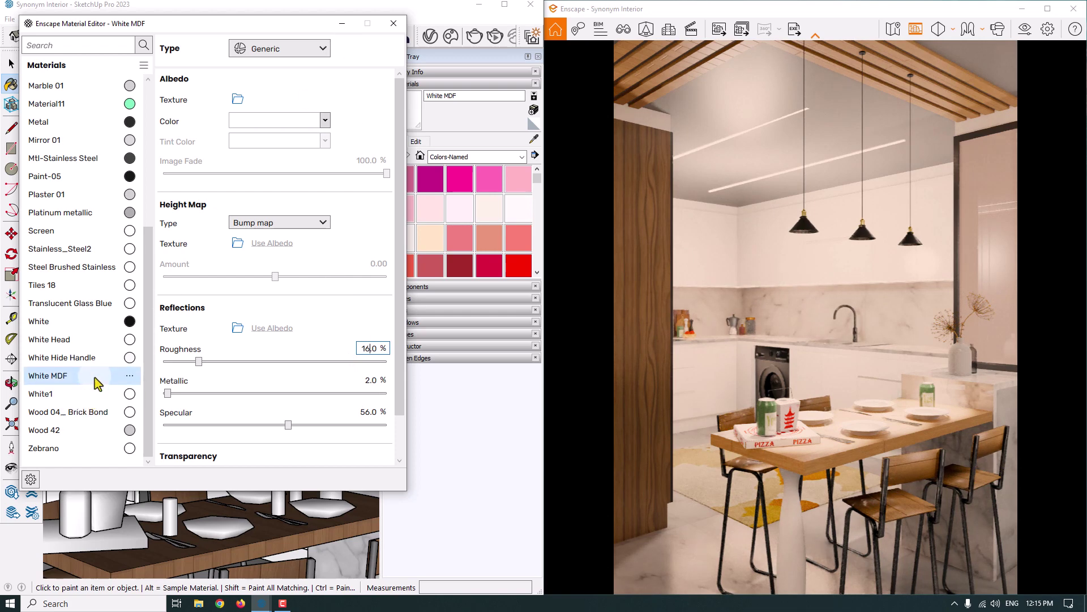
Give Wood 42 22% roughness with a white base colour and tint.
left_click(80, 430)
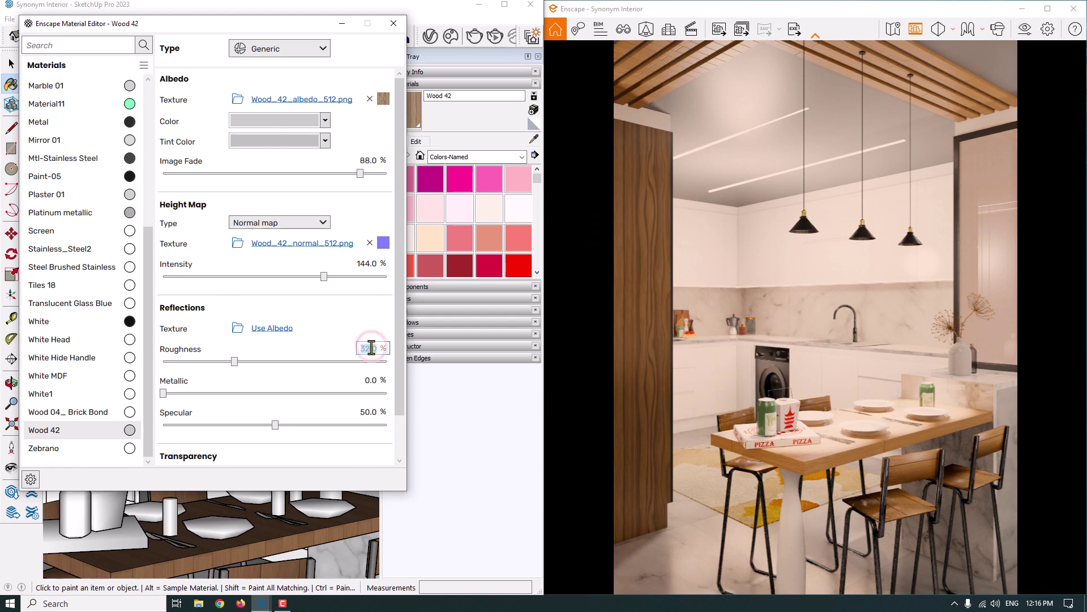
type("10")
key("Return")
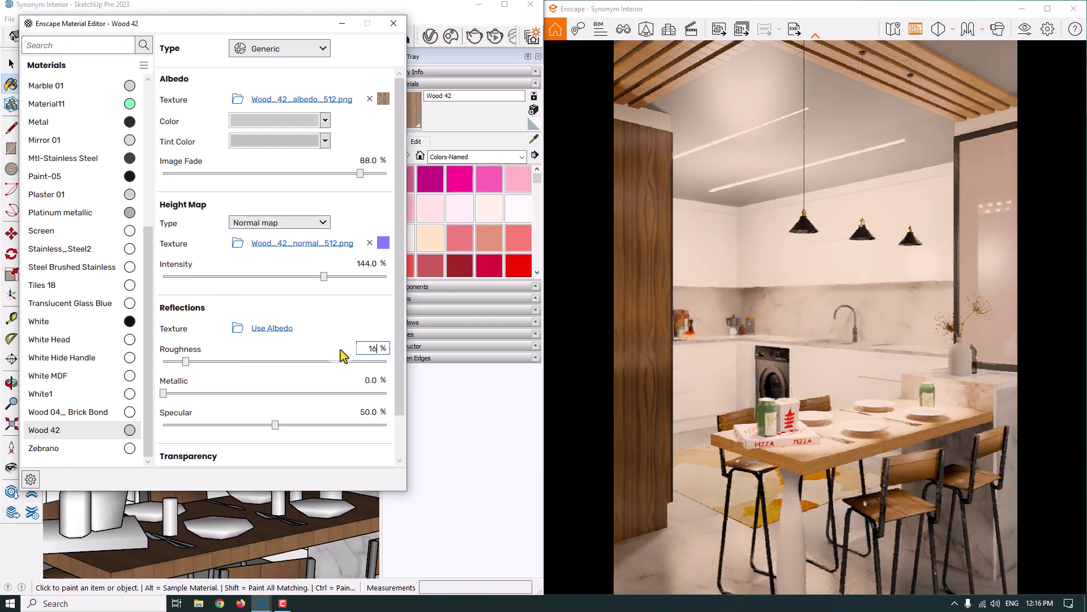
key("Return")
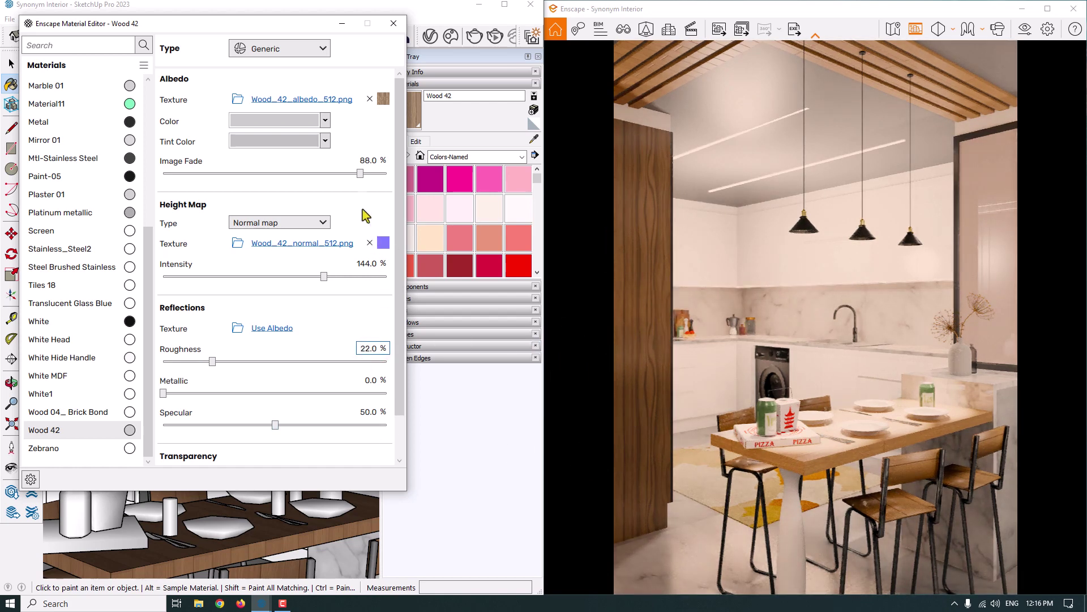
left_click(325, 141)
left_click(334, 206)
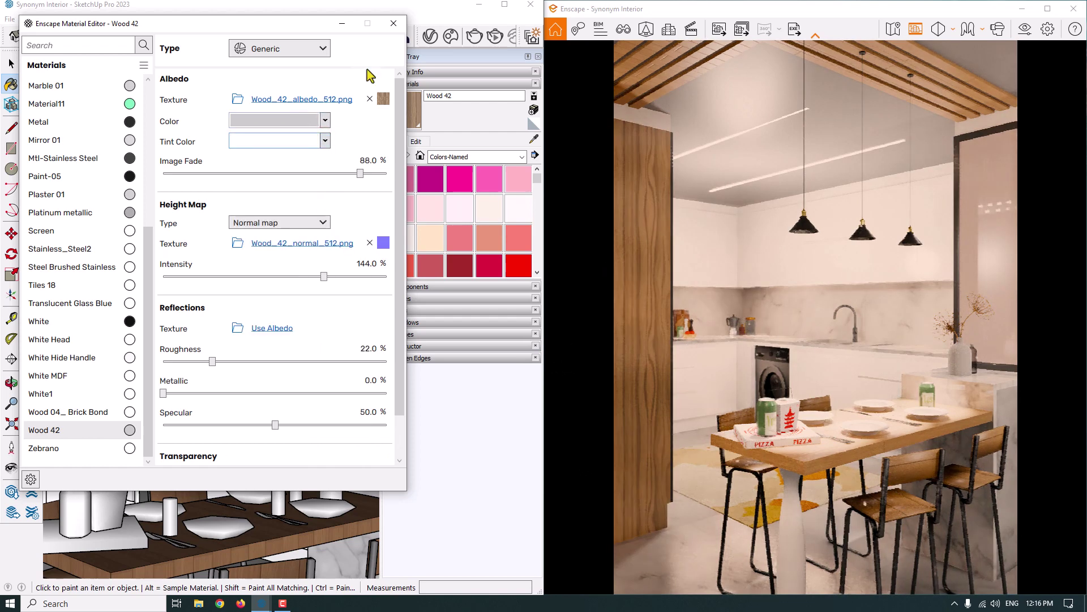
left_click(326, 121)
left_click(345, 177)
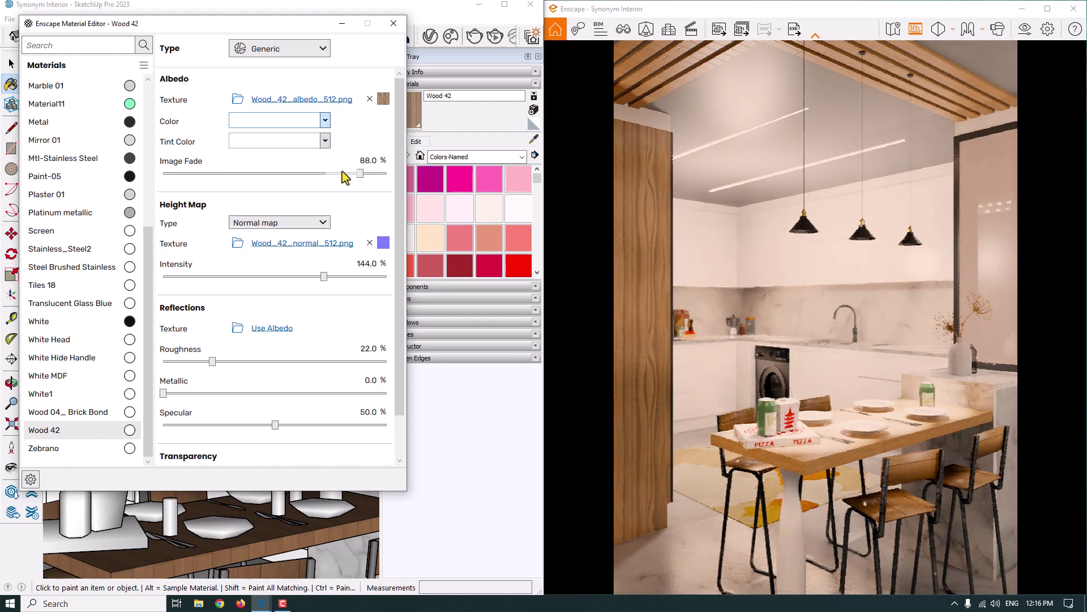
Set Wood 42 to 80% image fade, 122% height intensity and 56% specular.
left_click(370, 162)
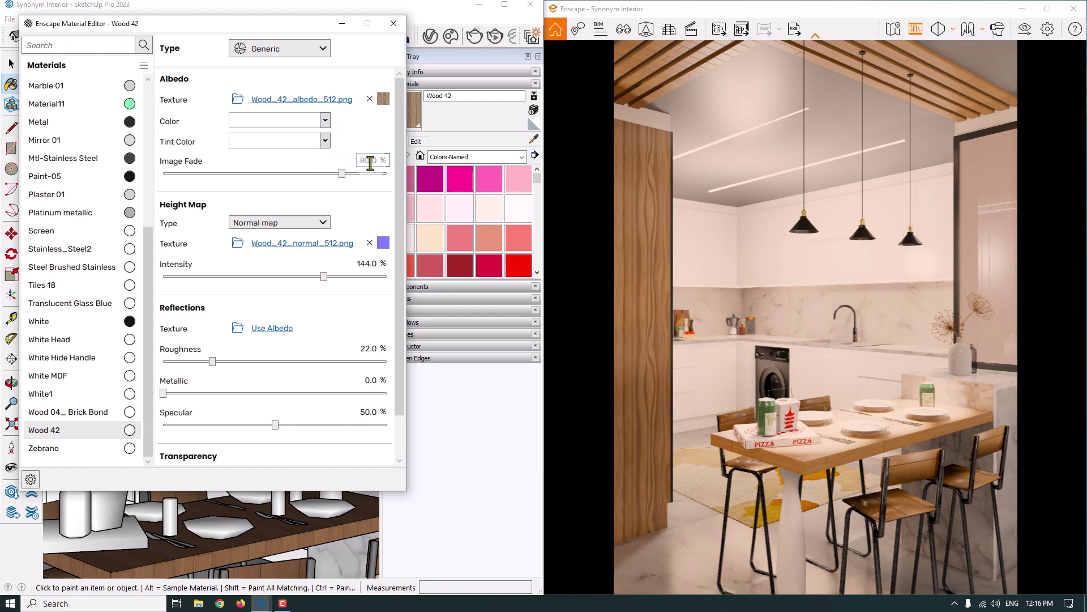
left_click(366, 264)
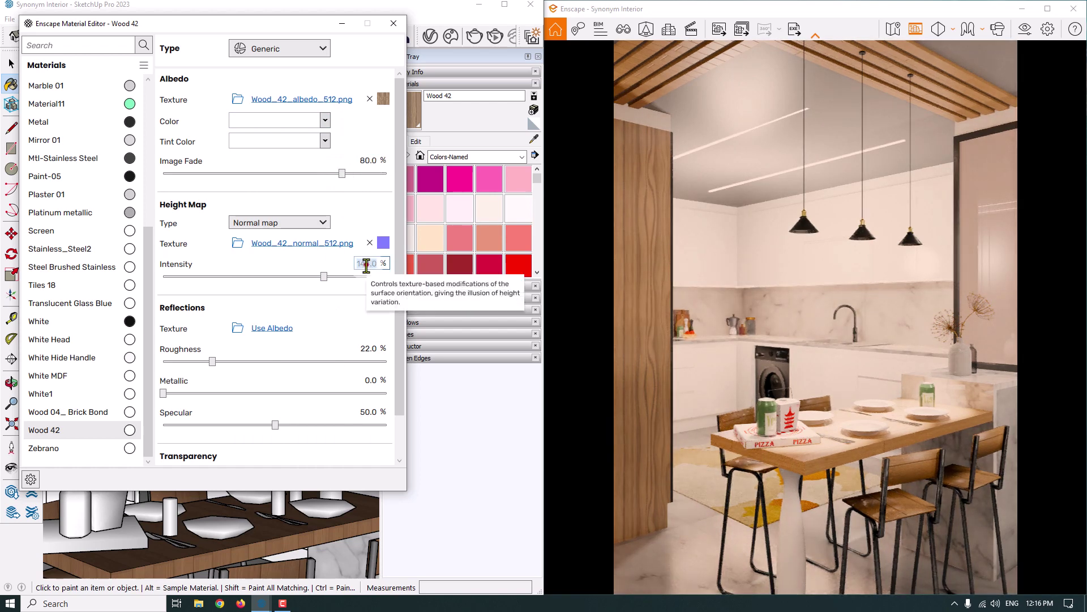
type("1")
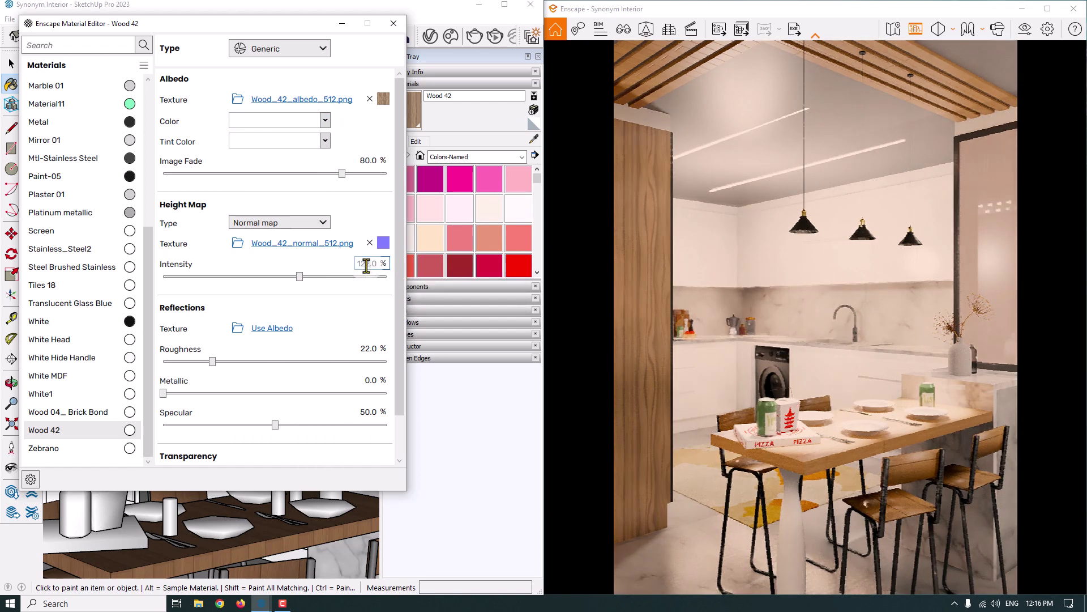
type("22")
left_click(371, 412)
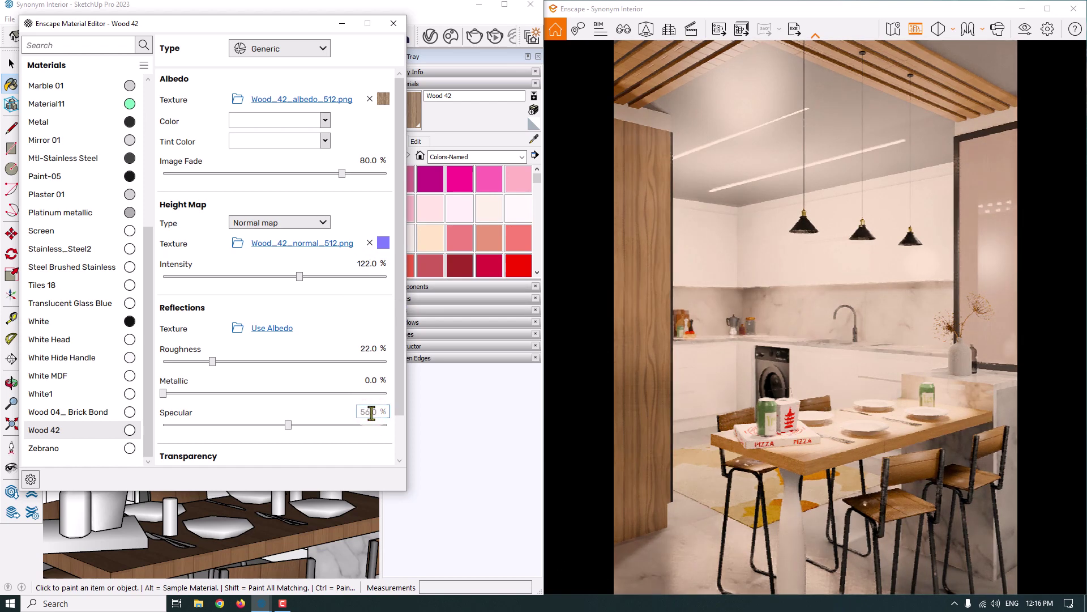
type("6")
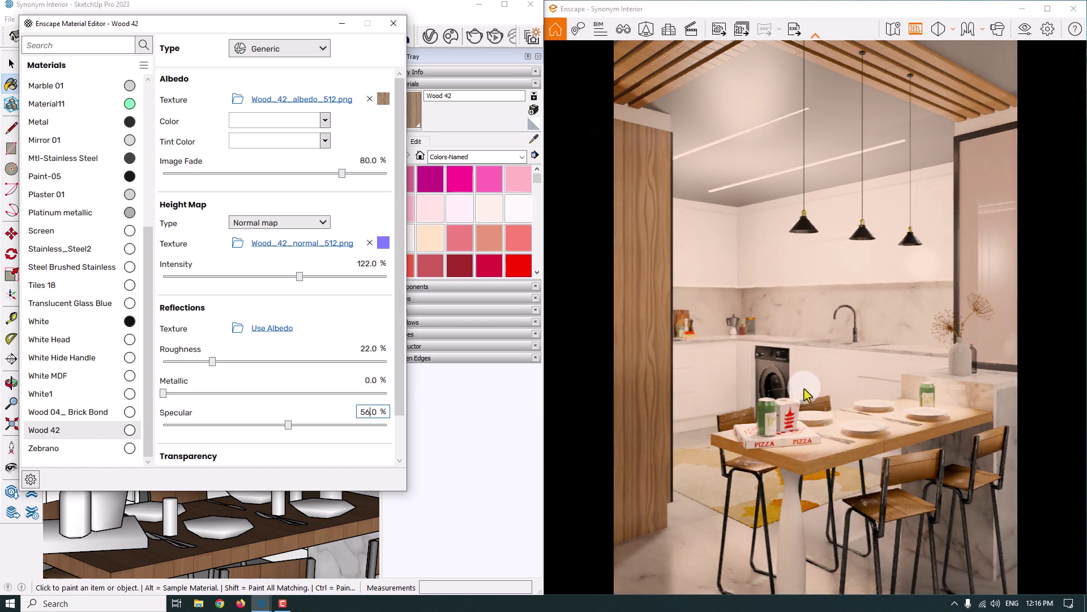
left_click(393, 24)
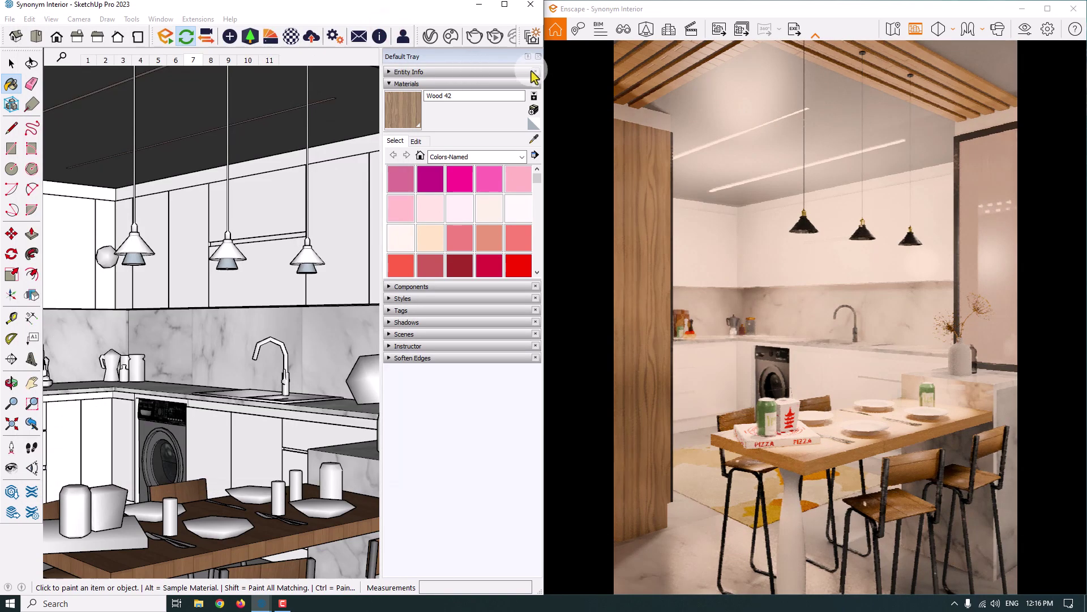
Orbit to the tall panel and select the thin light strip at its base.
key("space")
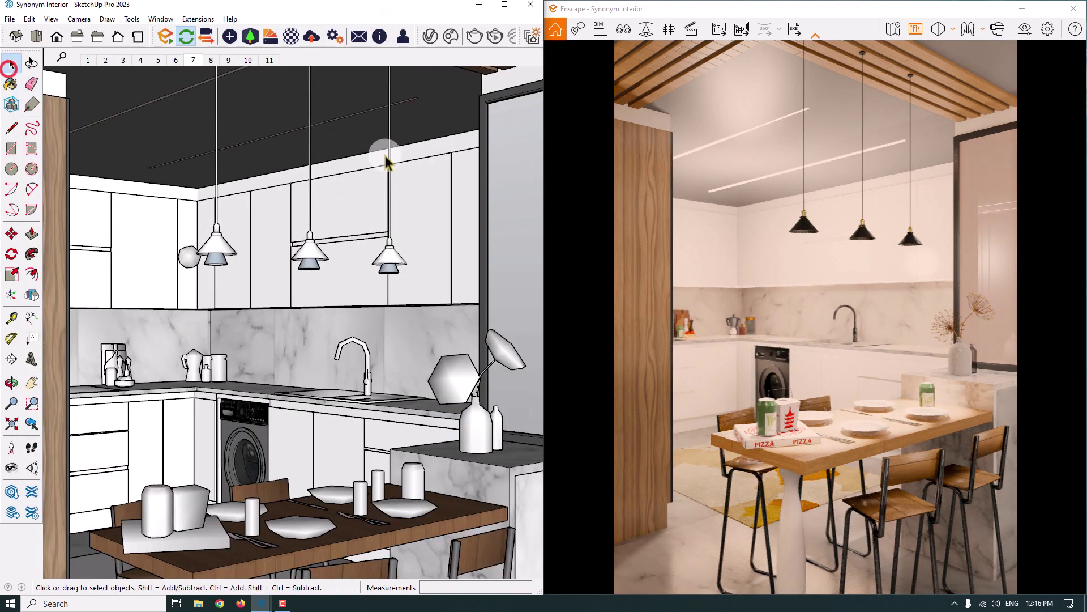
middle_click_drag(385, 156, 277, 153)
scroll(287, 107, "up", 6)
left_click(288, 103)
scroll(309, 184, "down", 6)
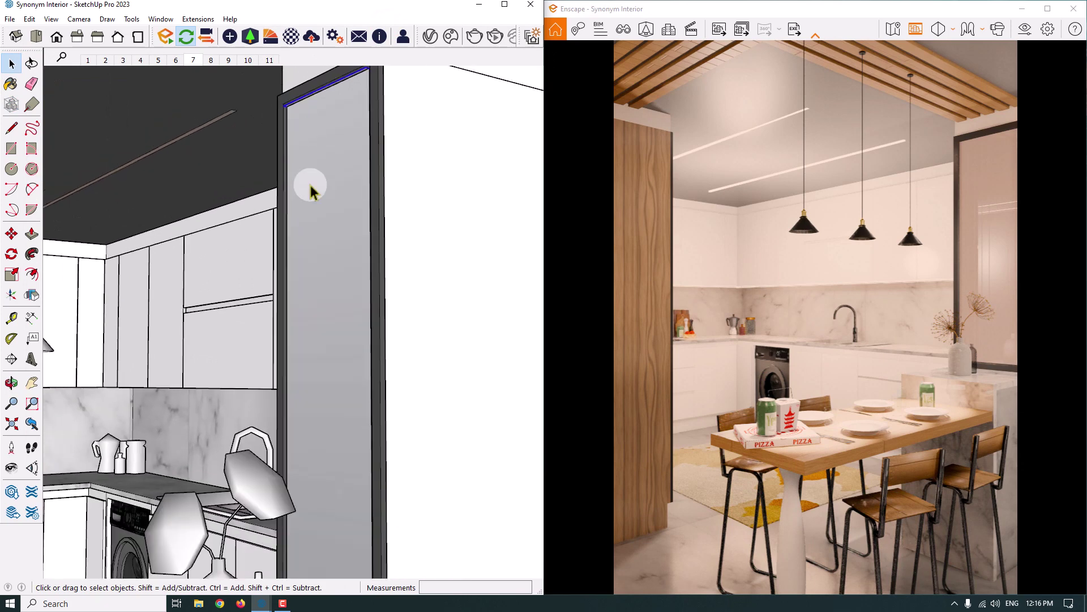
scroll(334, 504, "up", 1)
scroll(311, 488, "up", 5)
left_click(253, 454)
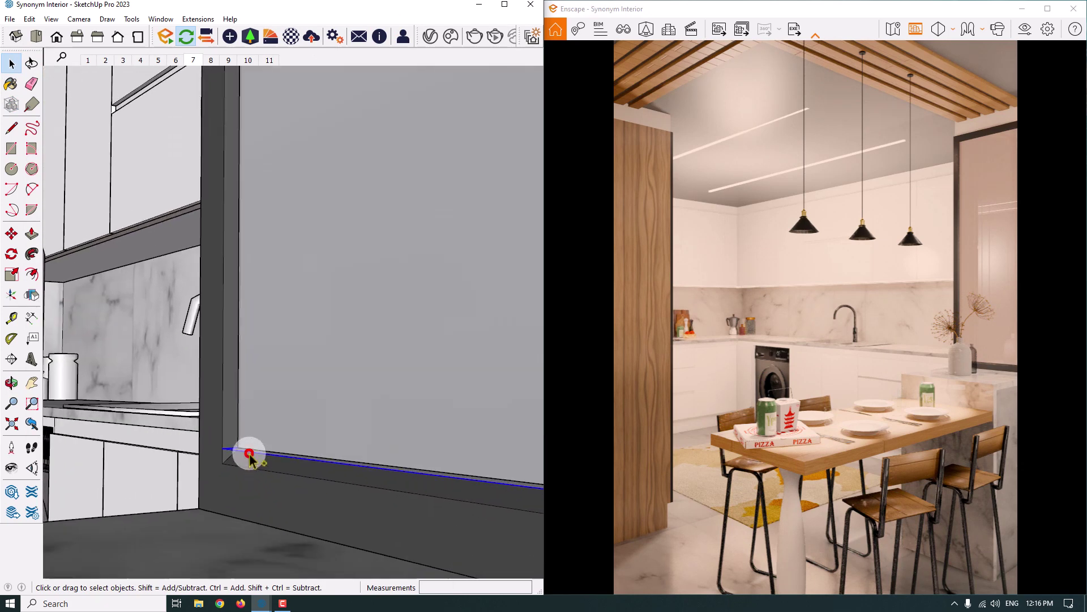
scroll(249, 448, "down", 4)
Move the light strip 8 cm, then about 4.1 cm further.
left_click(12, 233)
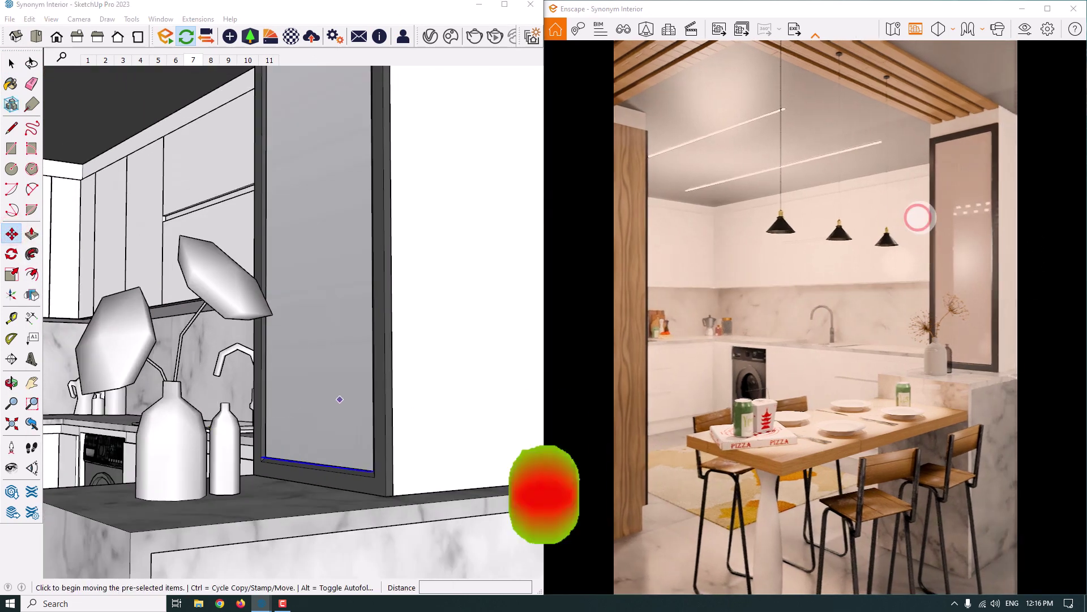
left_click(351, 496)
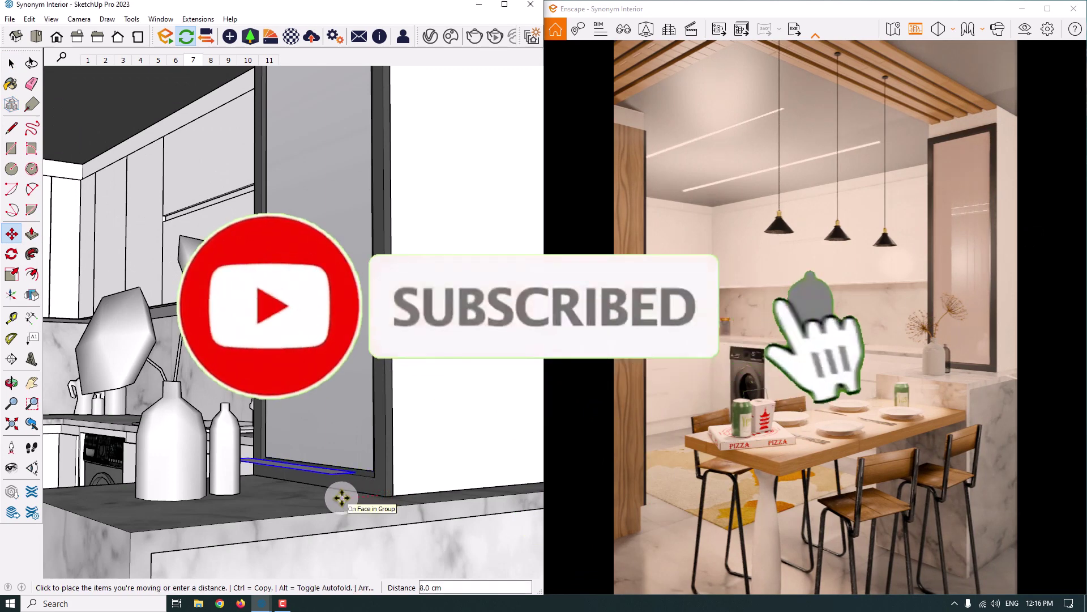
type("8")
key("Return")
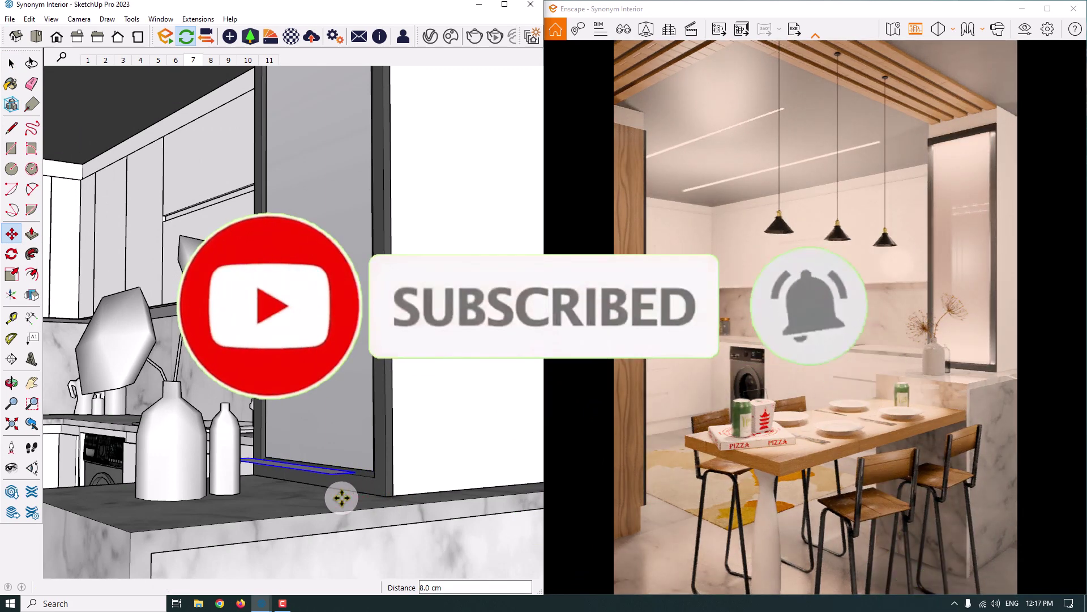
scroll(340, 497, "up", 2)
left_click(339, 498)
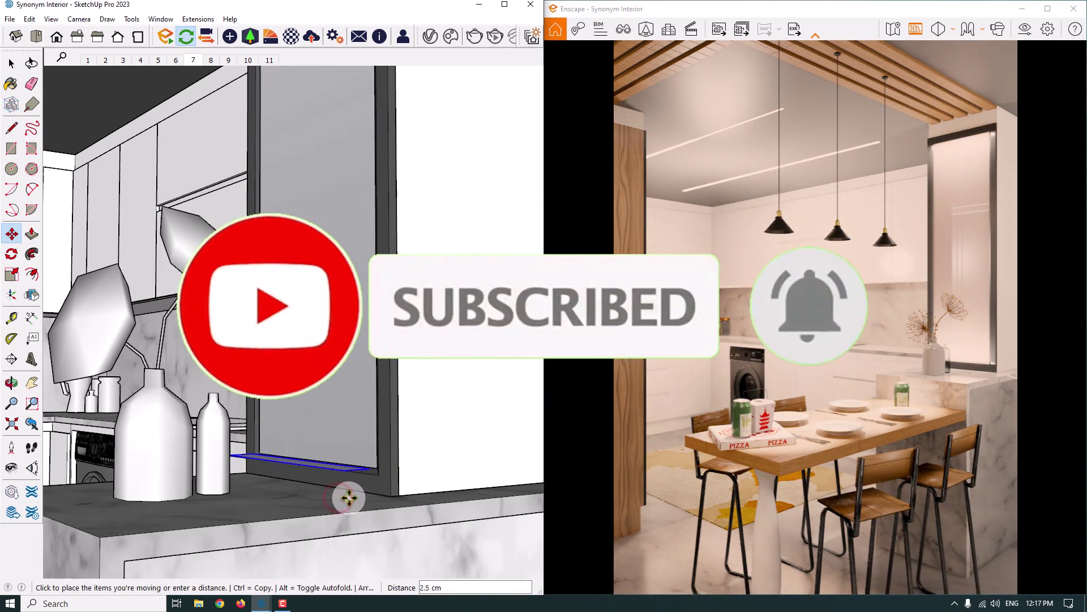
left_click(361, 497)
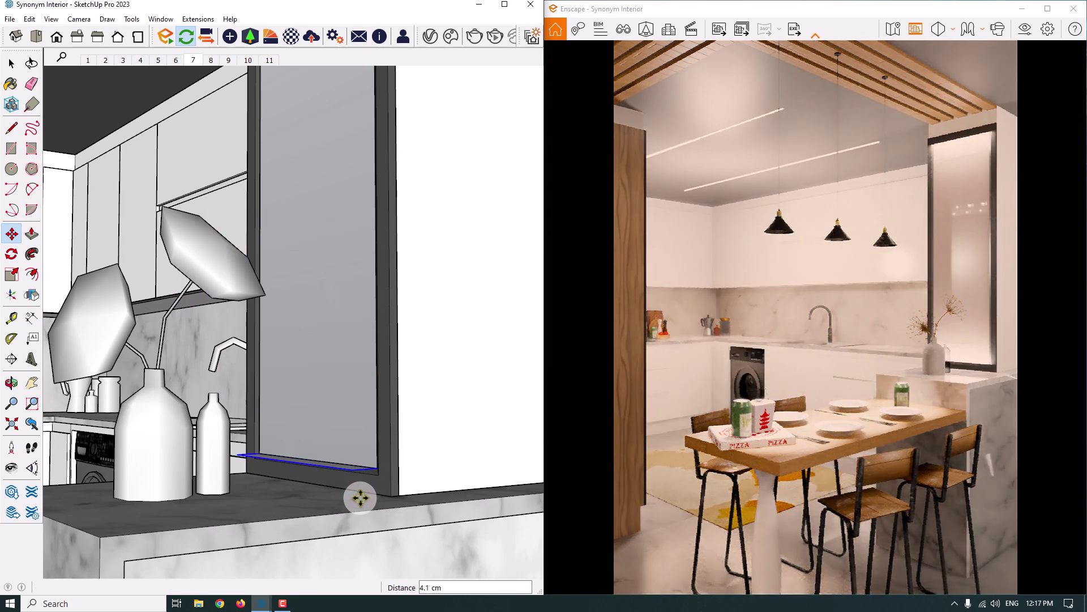
Dim the panel-base rectangular light to 6 lm luminous power in Enscape Objects.
left_click(229, 36)
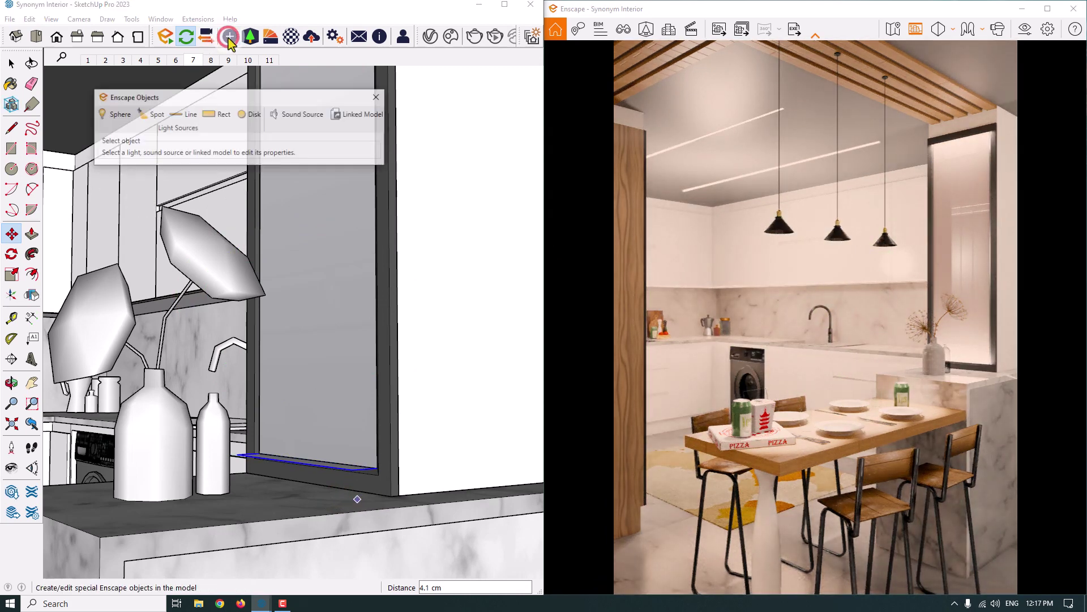
left_click(274, 458)
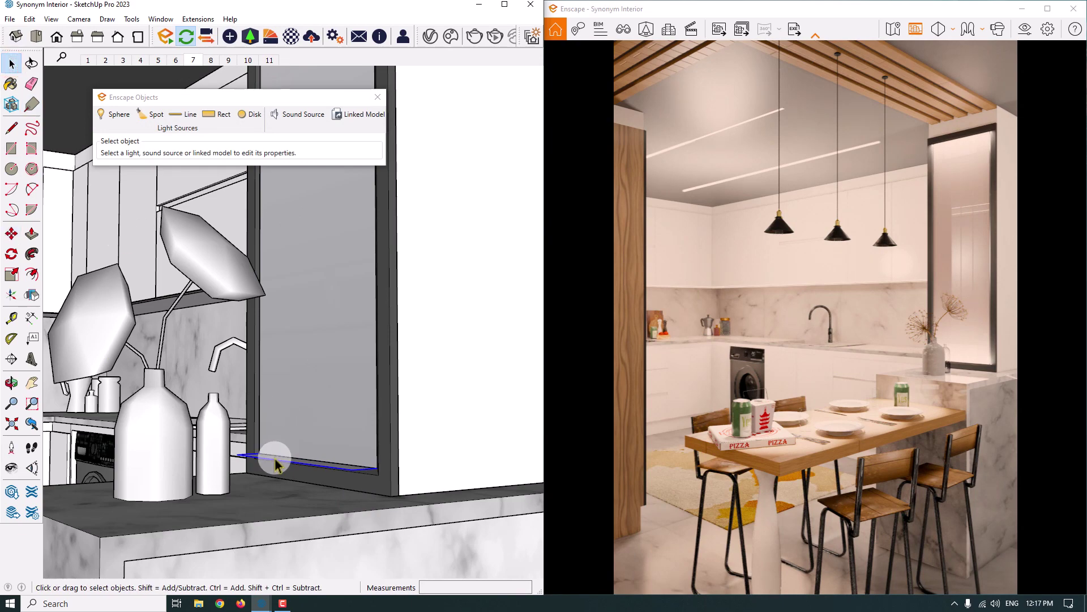
mouse_move(192, 153)
left_mouse_down()
mouse_move(226, 153)
mouse_move(177, 156)
left_mouse_up()
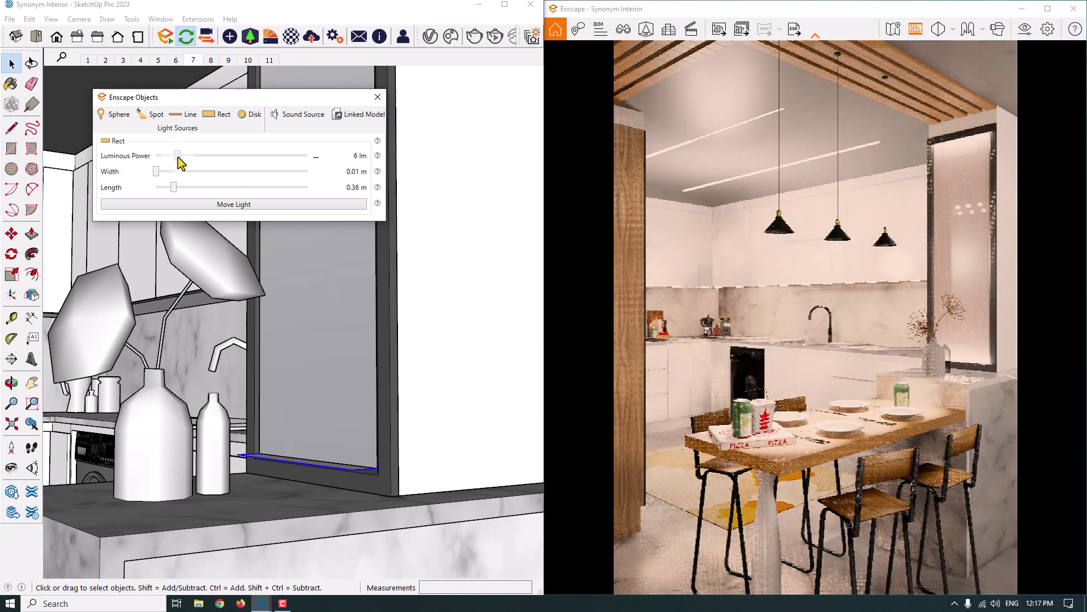
left_click(315, 156)
left_click(334, 178)
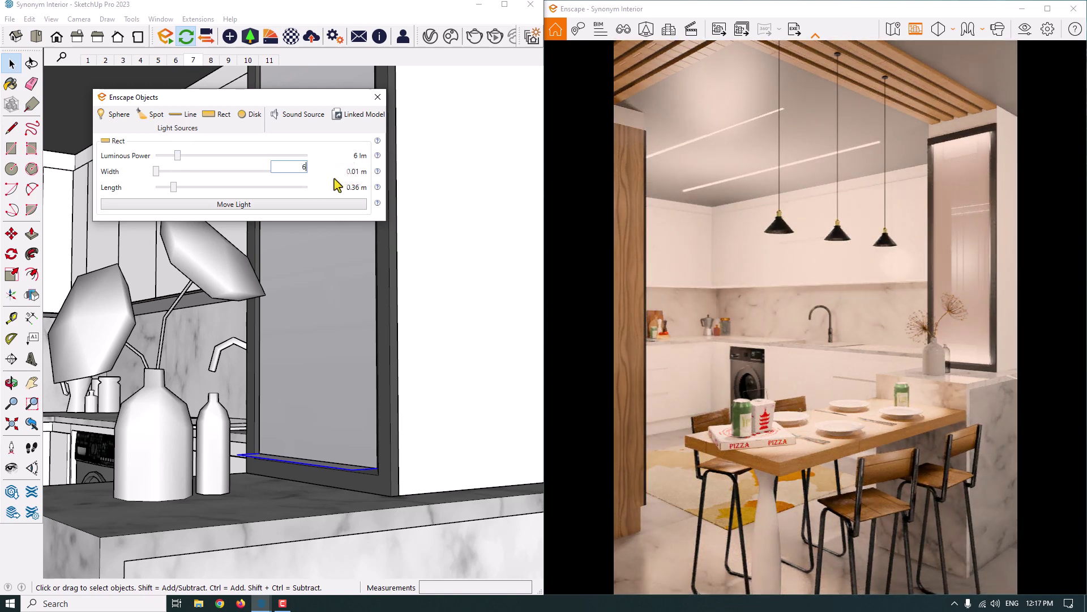
type("6")
key("Return")
left_click(377, 99)
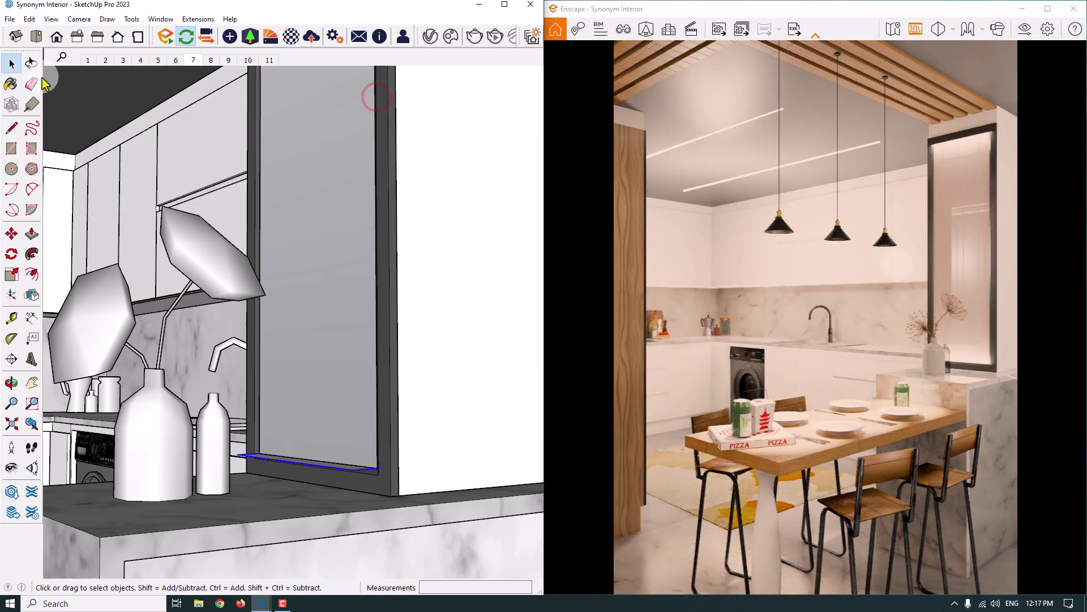
left_click(287, 40)
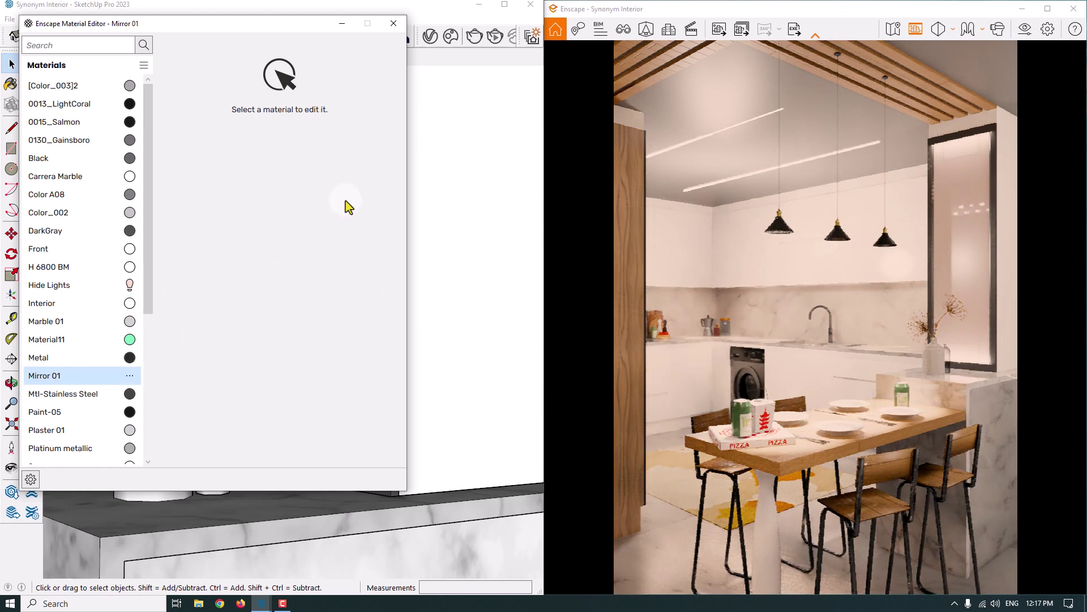
Give Mirror 01 a white base colour, Cutout transparency and 90% metallic.
left_click(325, 120)
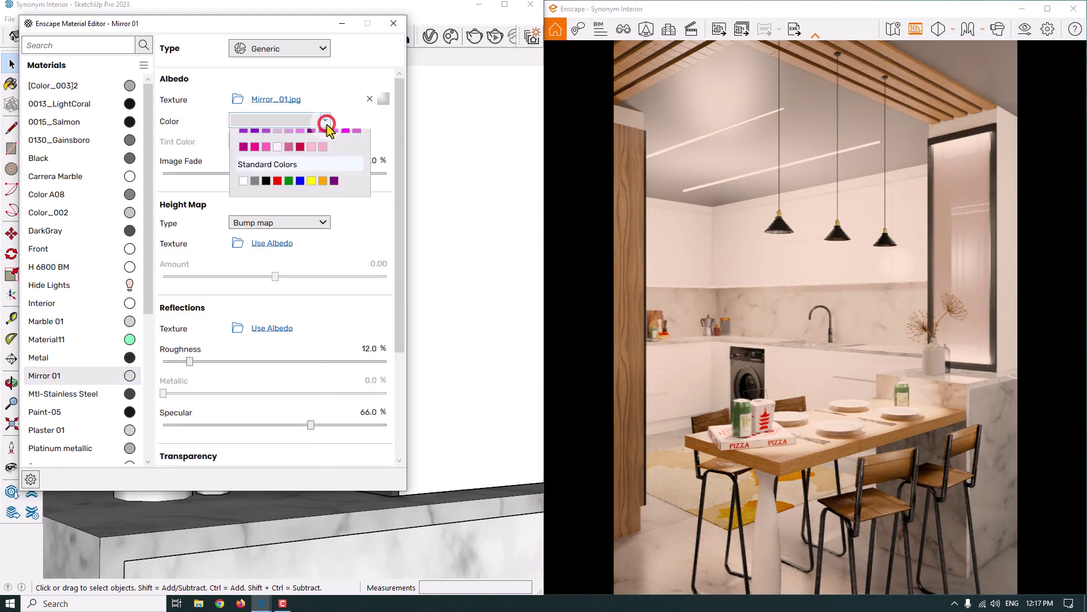
left_click(339, 188)
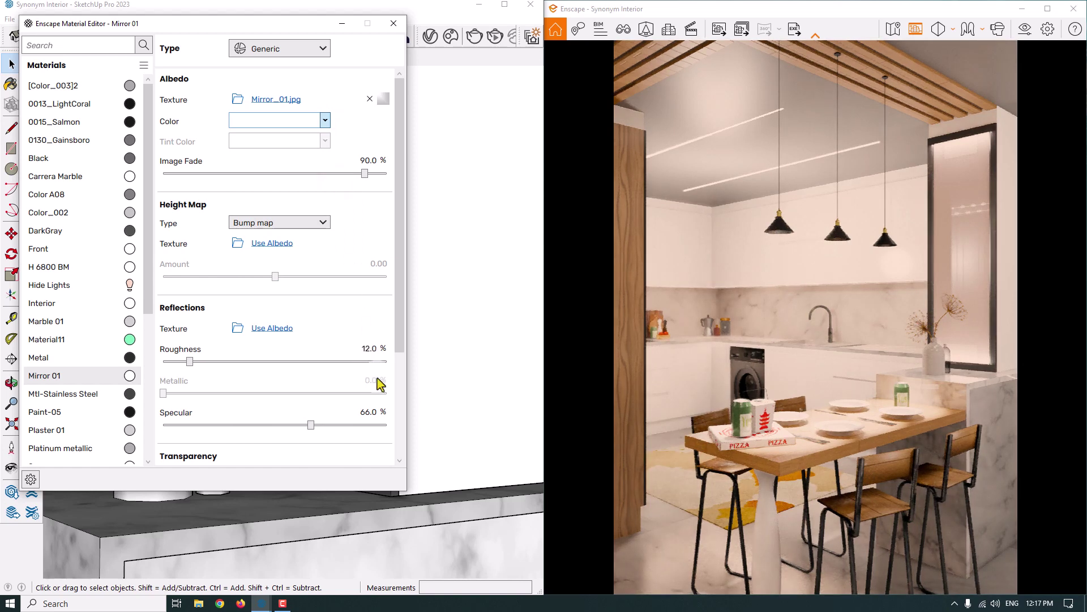
type("0")
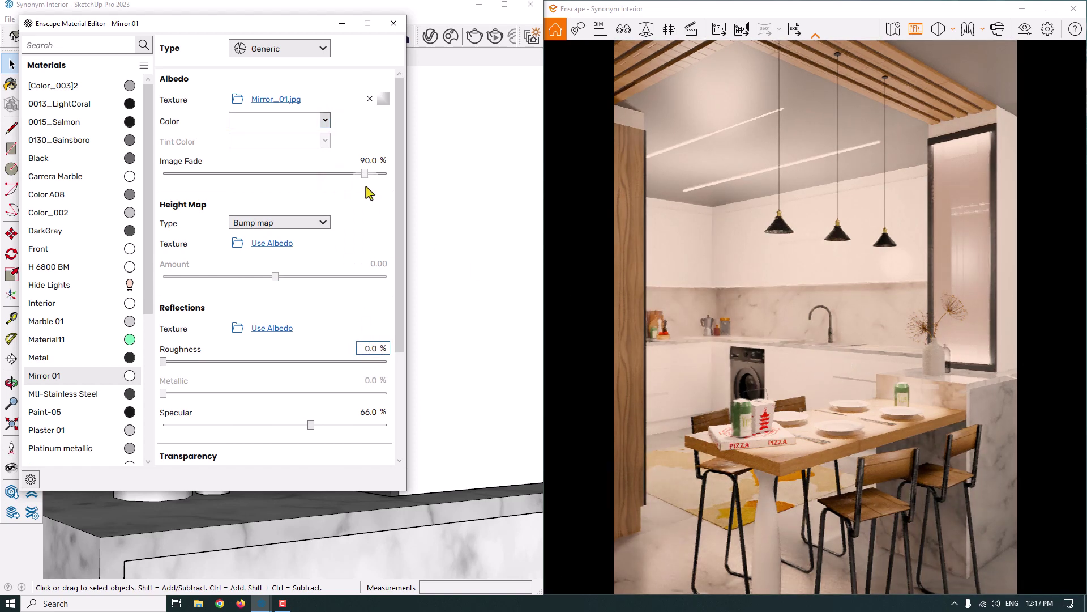
left_click_drag(402, 321, 409, 448)
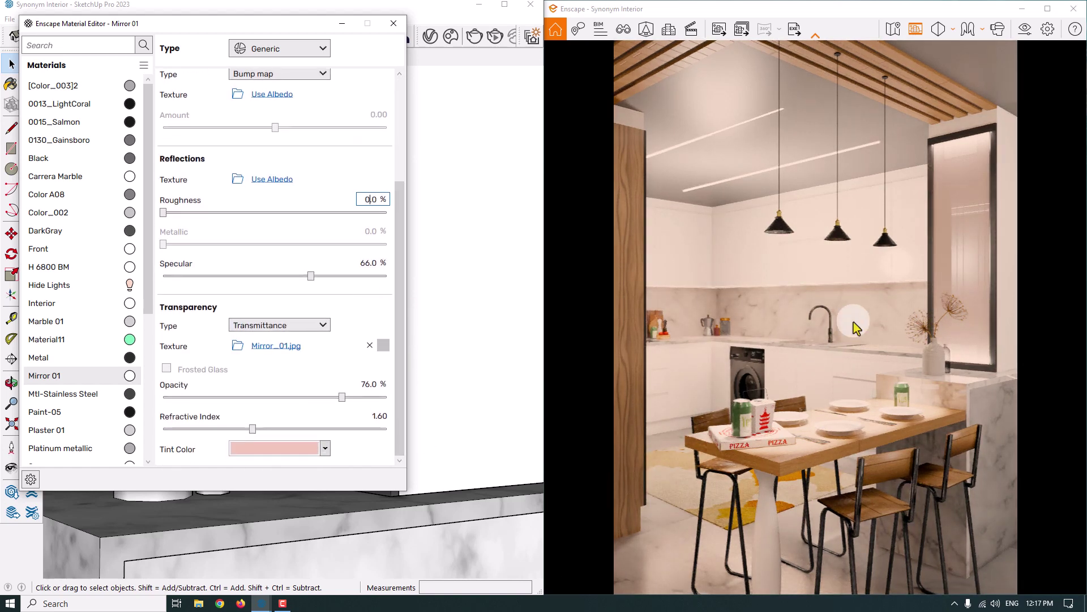
left_click(323, 331)
left_click(263, 340)
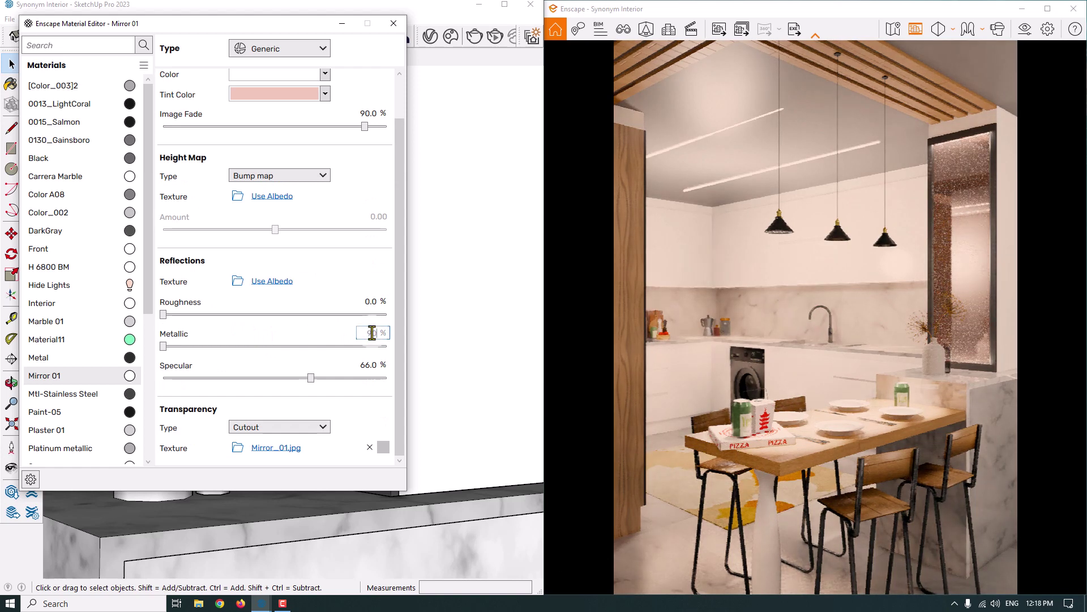
type("90")
key("Return")
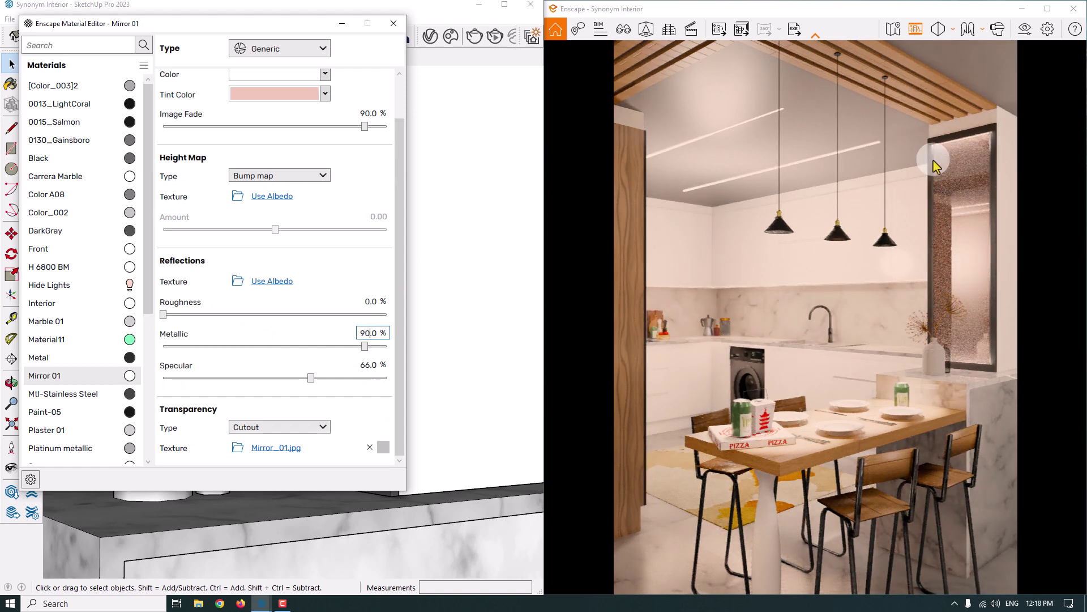
Raise Mirror 01's Metallic and Image Fade to 100%.
double_click(374, 333)
type("100")
key("Return")
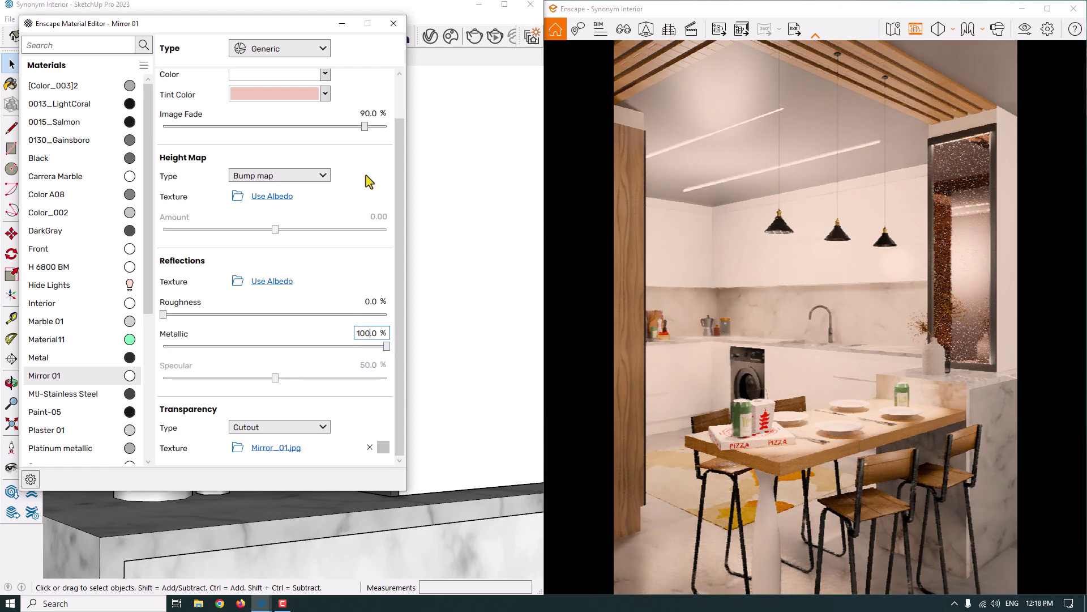
double_click(372, 114)
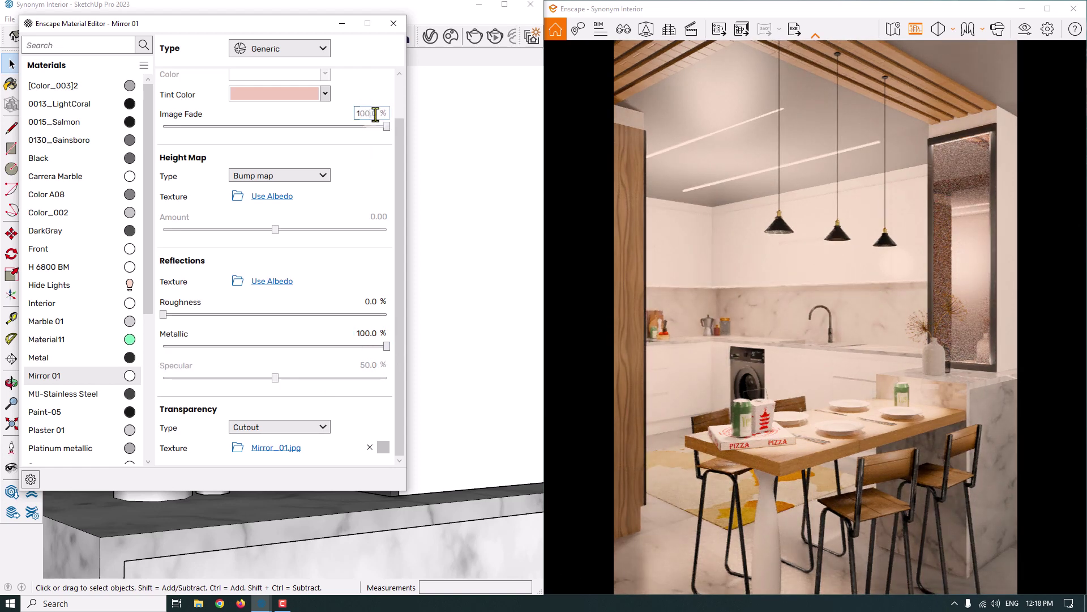
left_click_drag(876, 268, 873, 267)
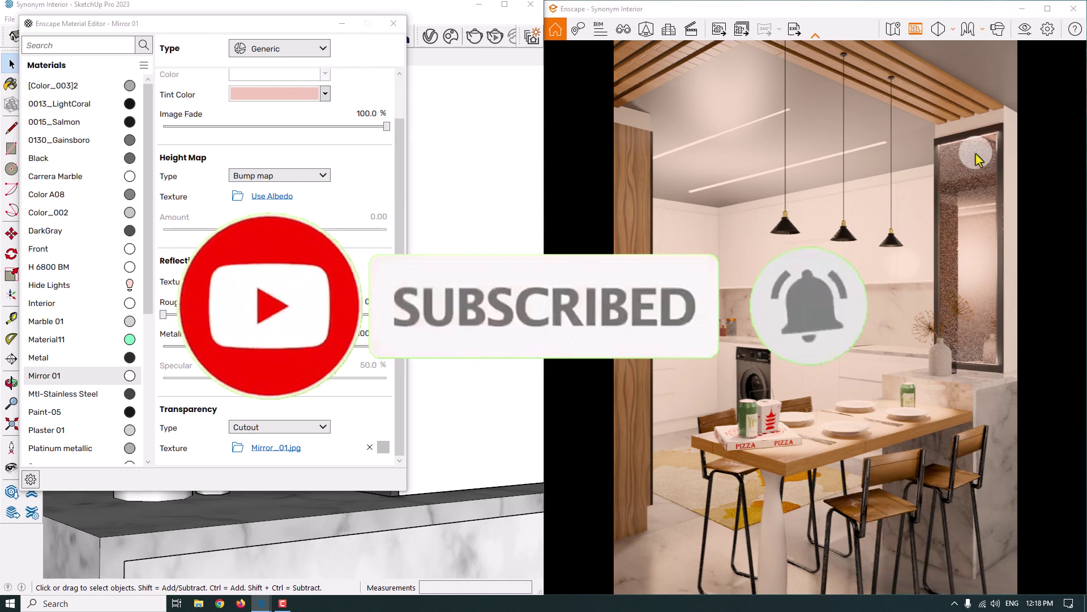
Set Mirror 01's tint colour to peach.
left_click(326, 94)
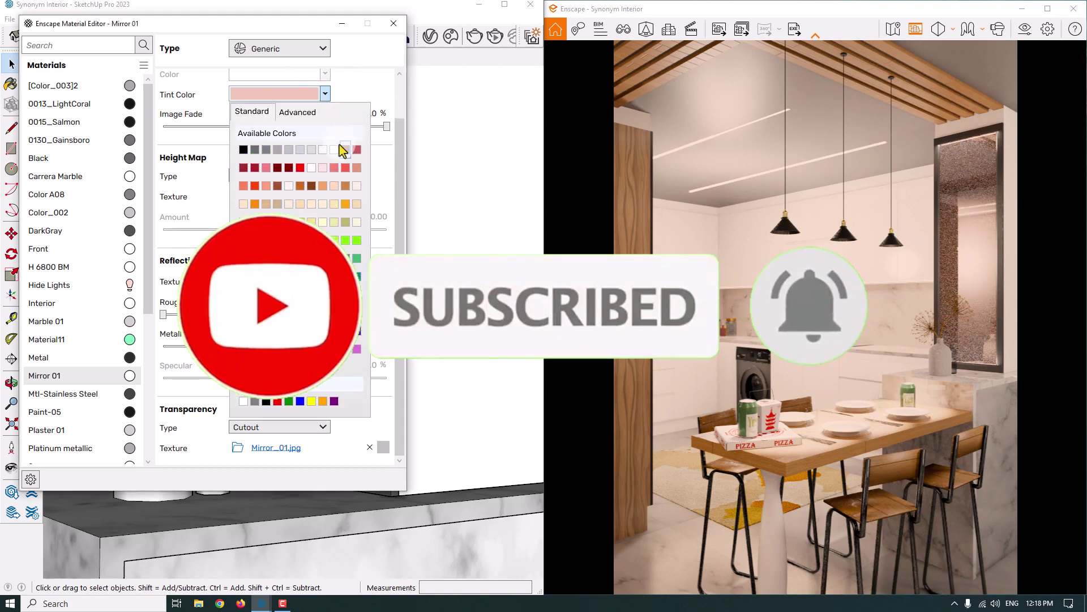
left_click(335, 149)
left_click(325, 94)
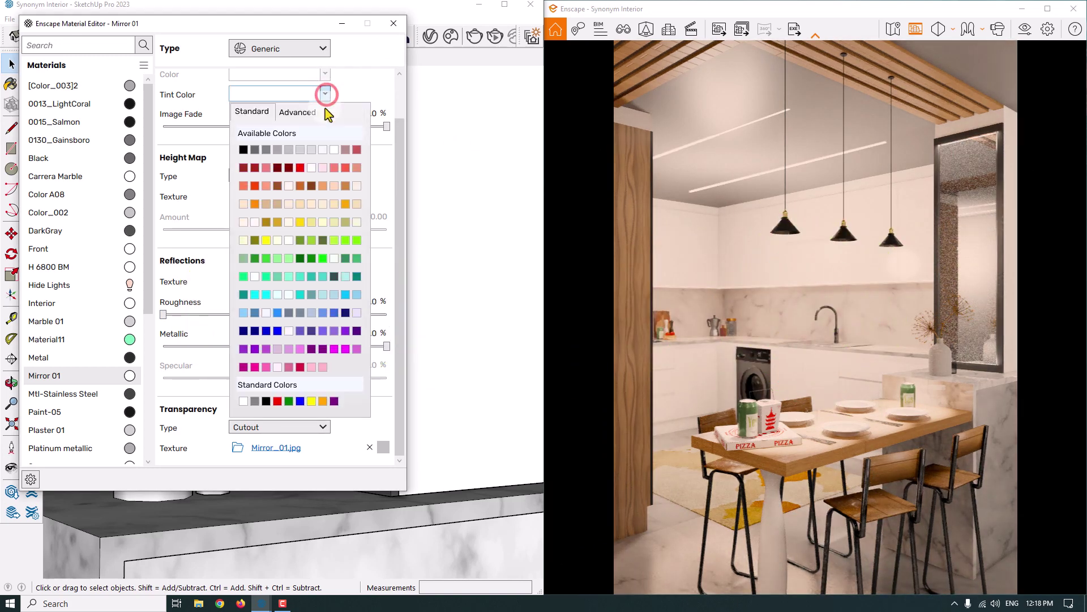
left_click(334, 186)
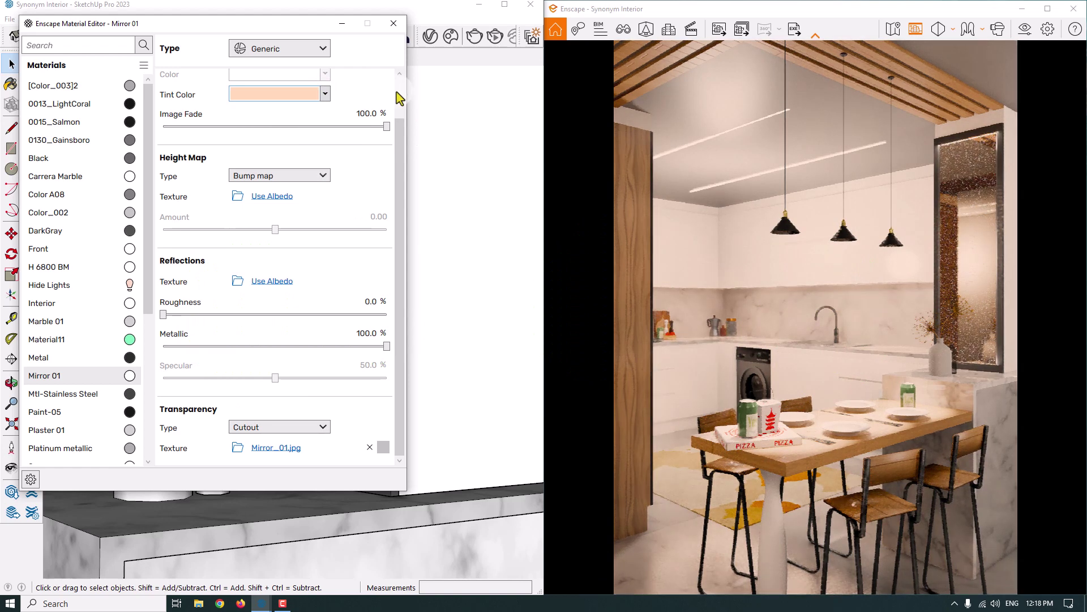
left_click(392, 25)
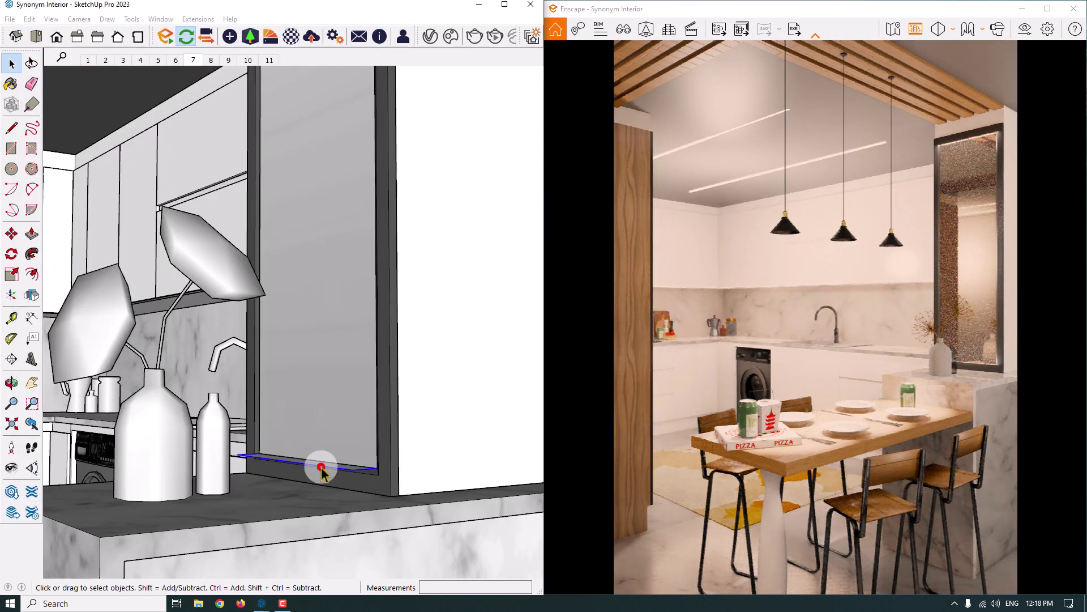
Move the strip at the cabinet base about 2.5 cm.
left_click(11, 234)
scroll(352, 492, "up", 5)
left_click(352, 493)
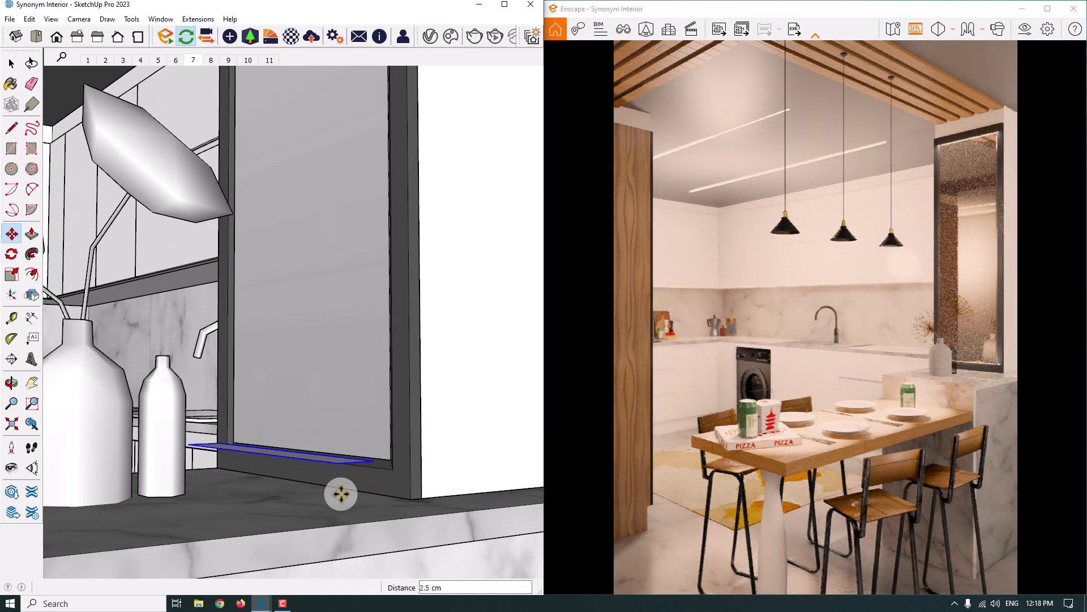
middle_click_drag(340, 494, 169, 529)
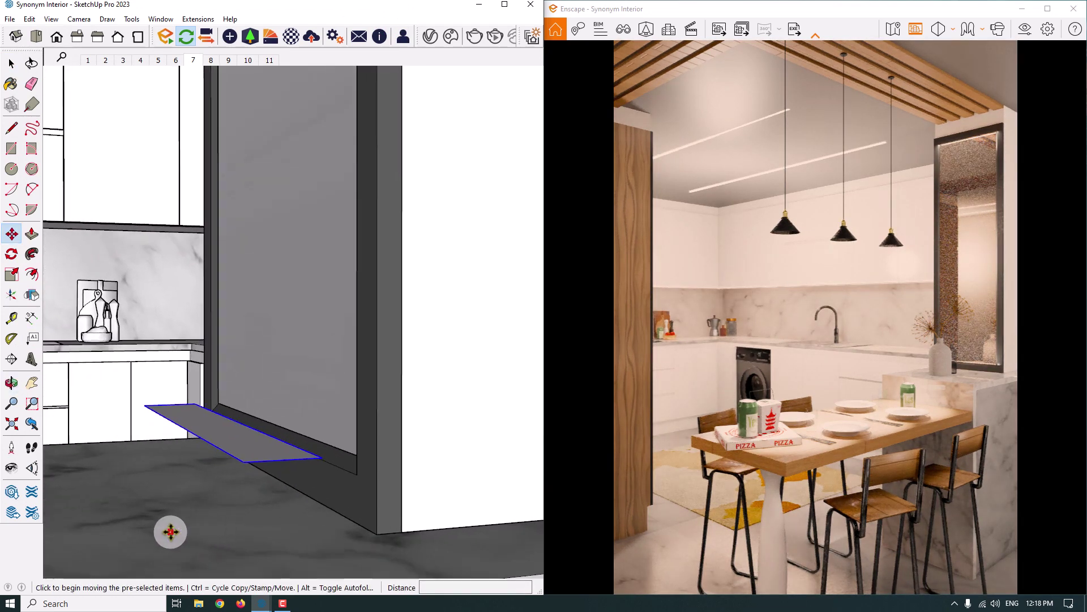
left_click(209, 532)
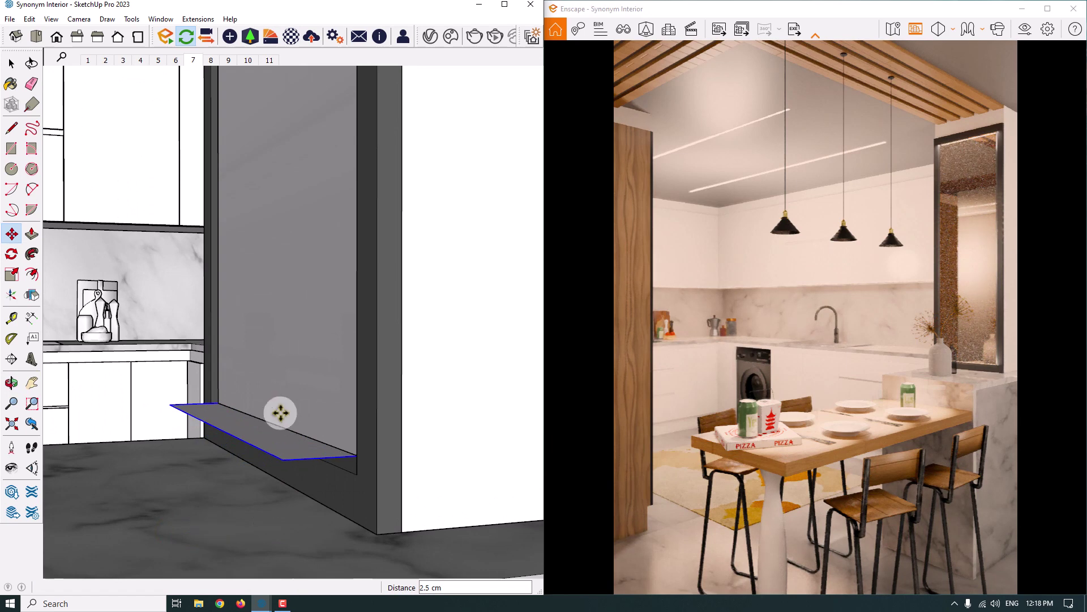
scroll(192, 404, "up", 2)
Select the shelf face on the mirror panel, then maximise the Enscape render window.
key("space")
scroll(331, 453, "down", 4)
middle_click_drag(304, 151, 346, 499, "shift")
scroll(315, 254, "up", 1)
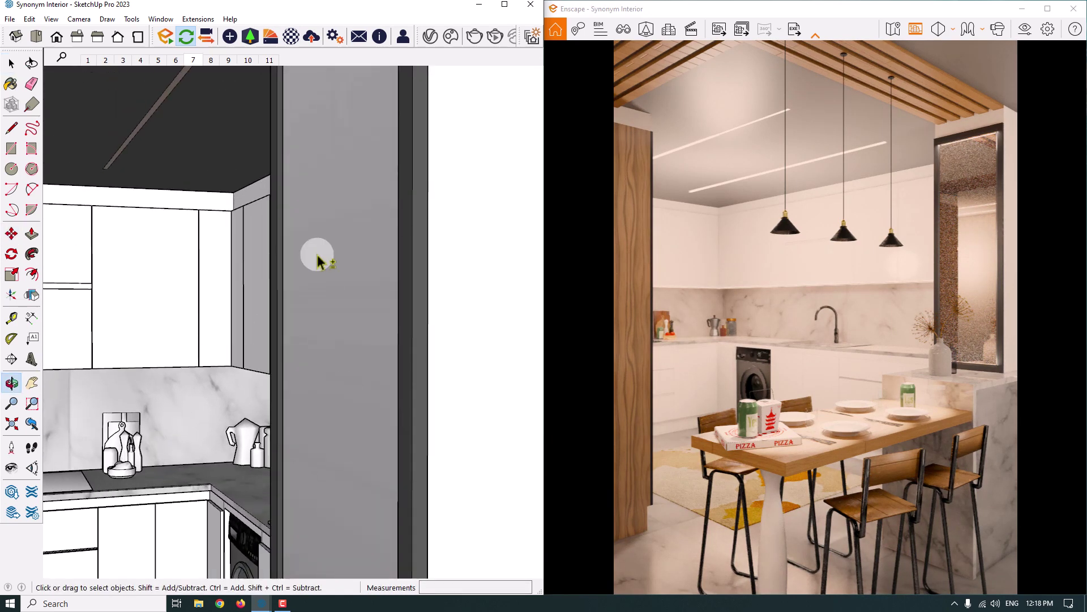
middle_click_drag(316, 255, 314, 428, "shift")
left_click(291, 103)
scroll(291, 112, "up", 2)
left_click(12, 233)
mouse_move(292, 198)
middle_mouse_down()
mouse_move(381, 284)
mouse_move(292, 149)
middle_mouse_up()
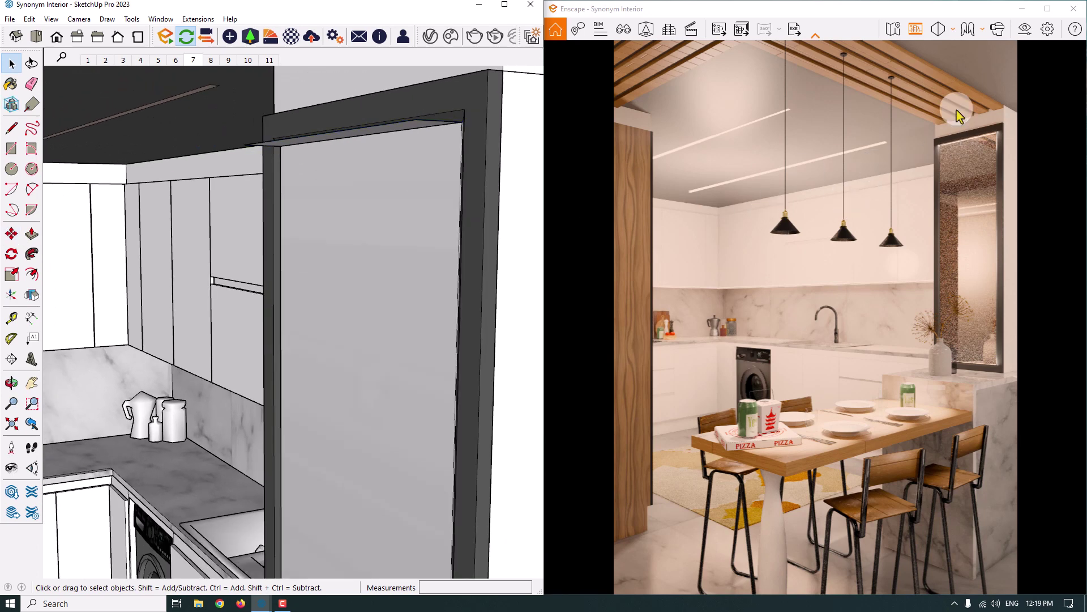
left_click(1037, 10)
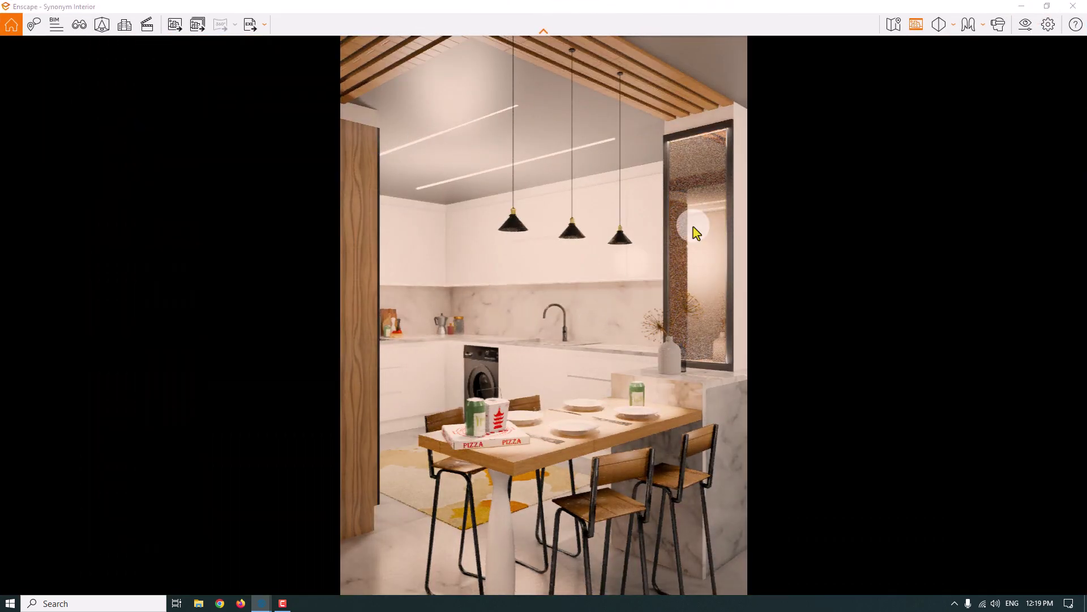
Raise Enscape's Outlines setting to 8%.
left_click(1026, 25)
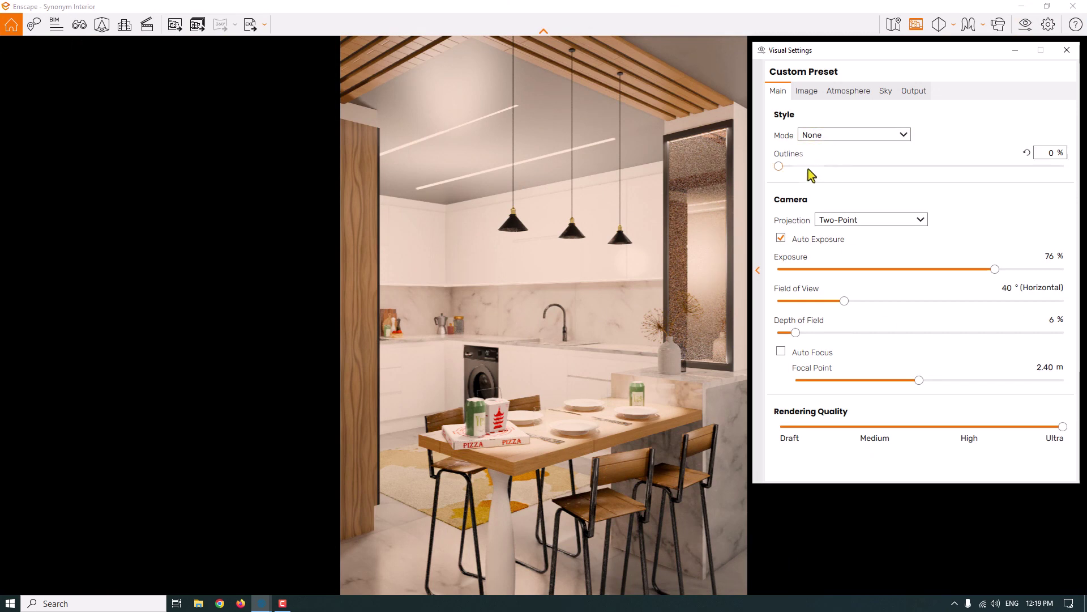
left_click(780, 167)
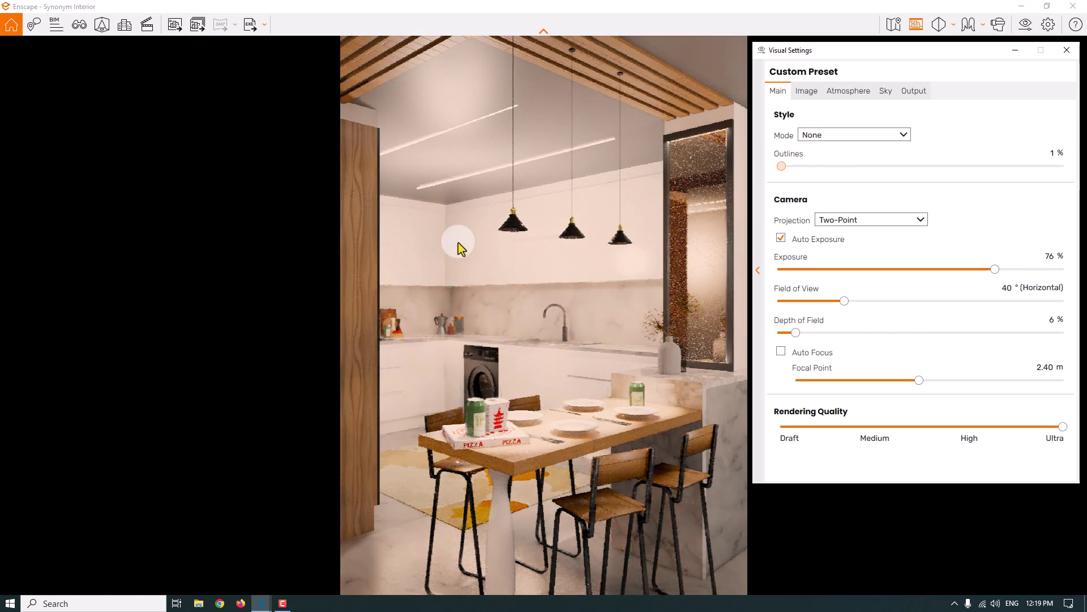
key("Right")
key("Right")
key("Right")
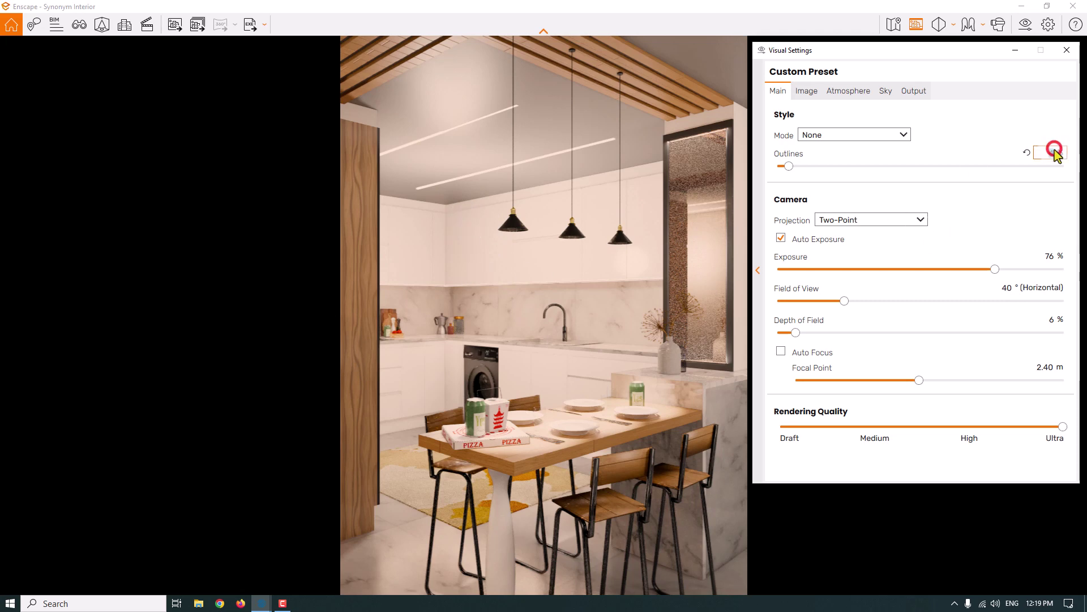
left_click(1064, 50)
left_click(583, 270)
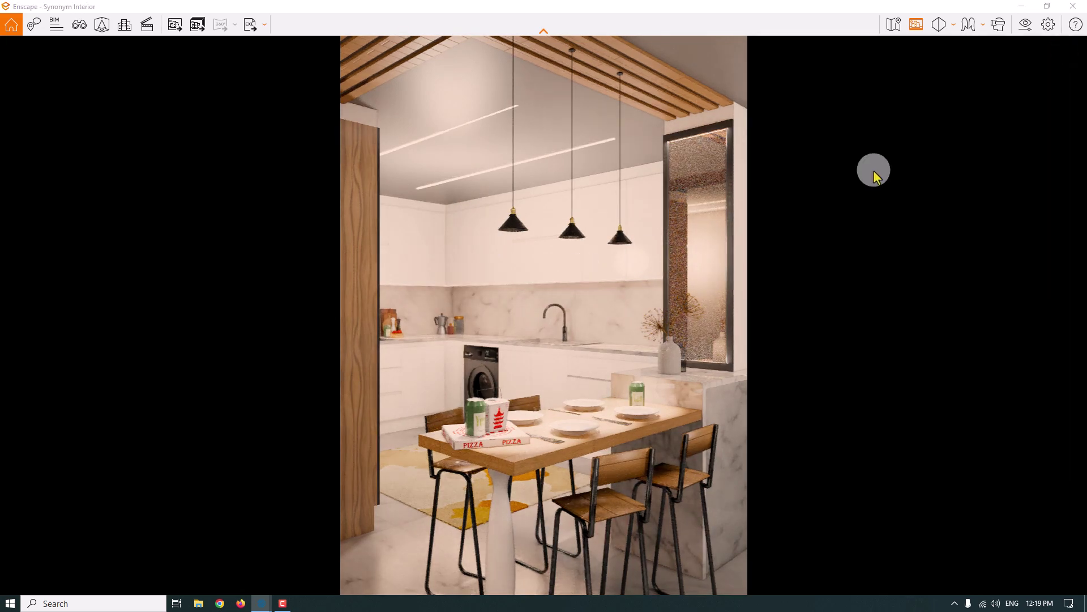
Set the Enscape output resolution to 1440 × 2560 portrait.
left_click(1024, 24)
left_click(906, 91)
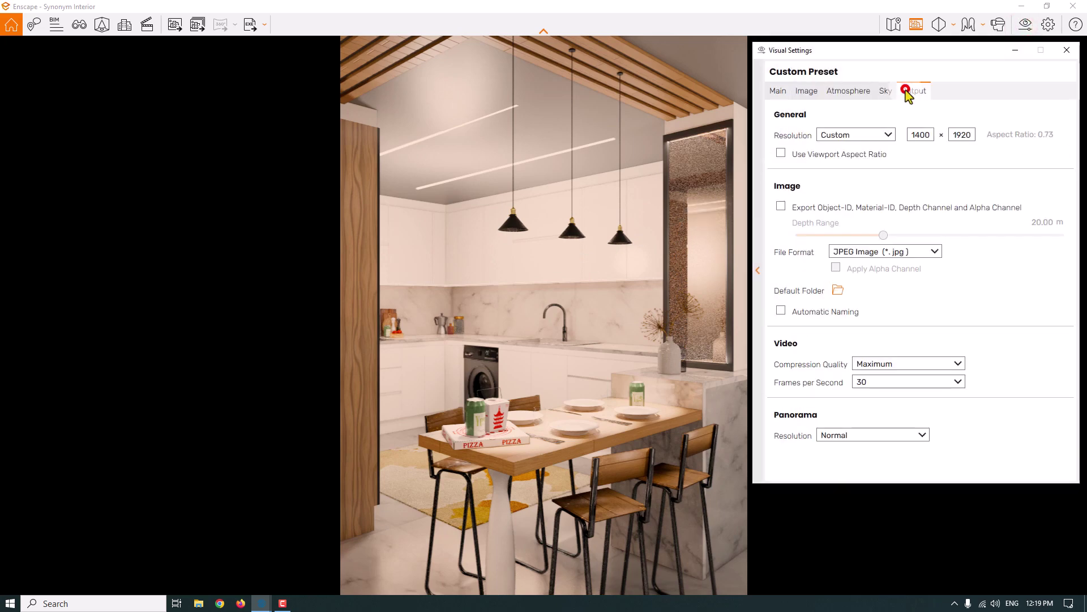
double_click(929, 136)
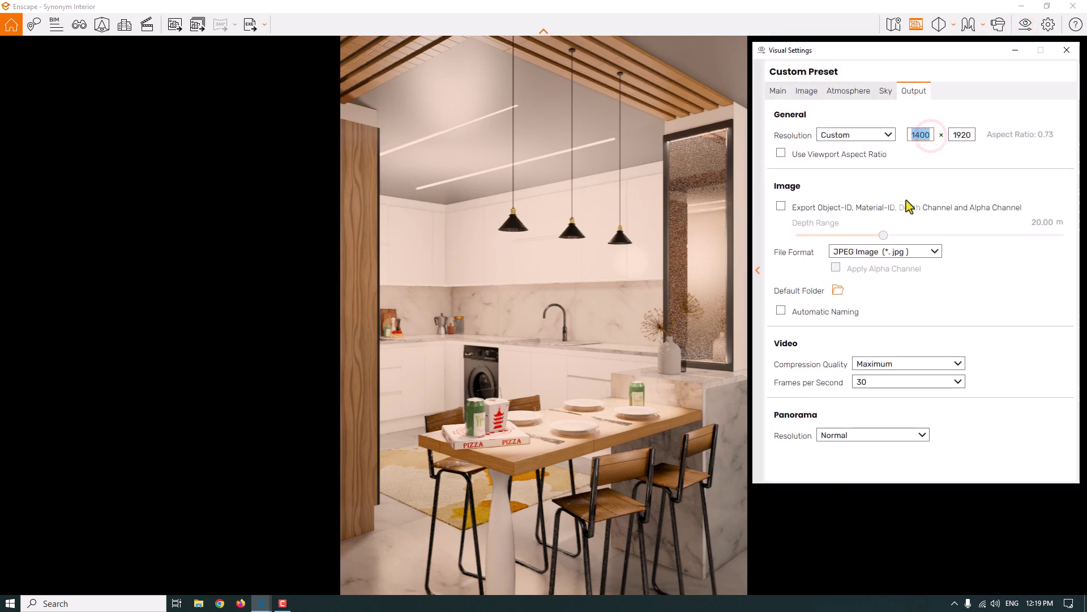
type("144")
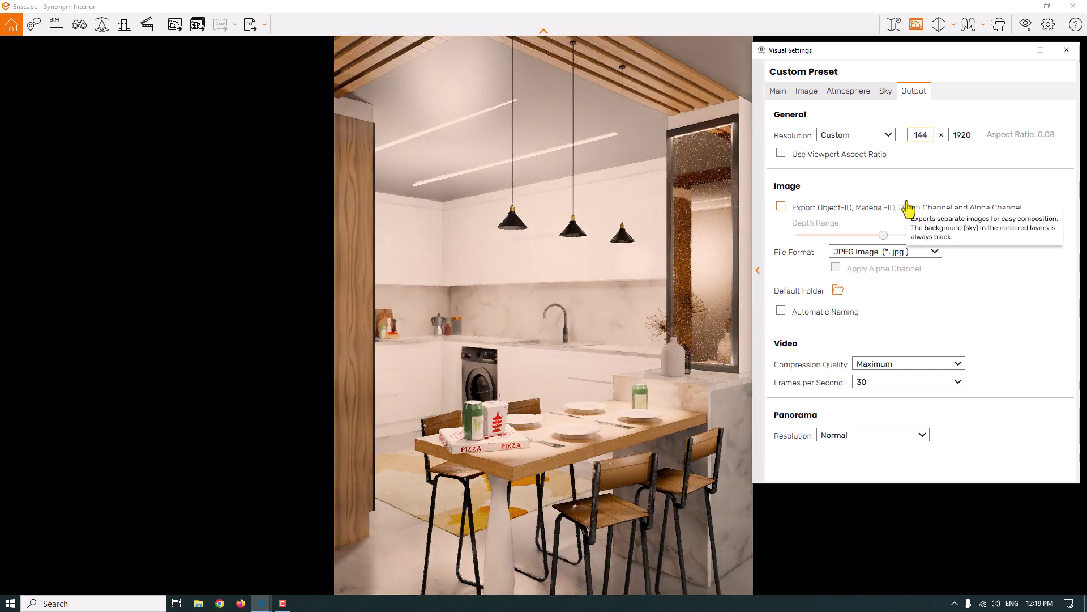
left_click(971, 138)
type("2560")
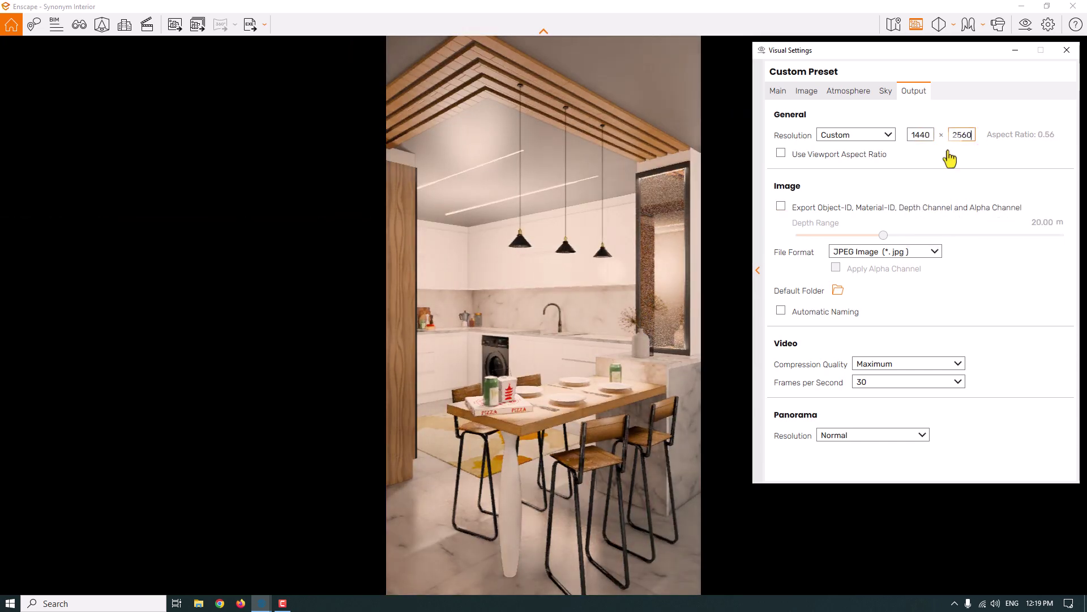
left_click(1067, 50)
left_click(552, 249)
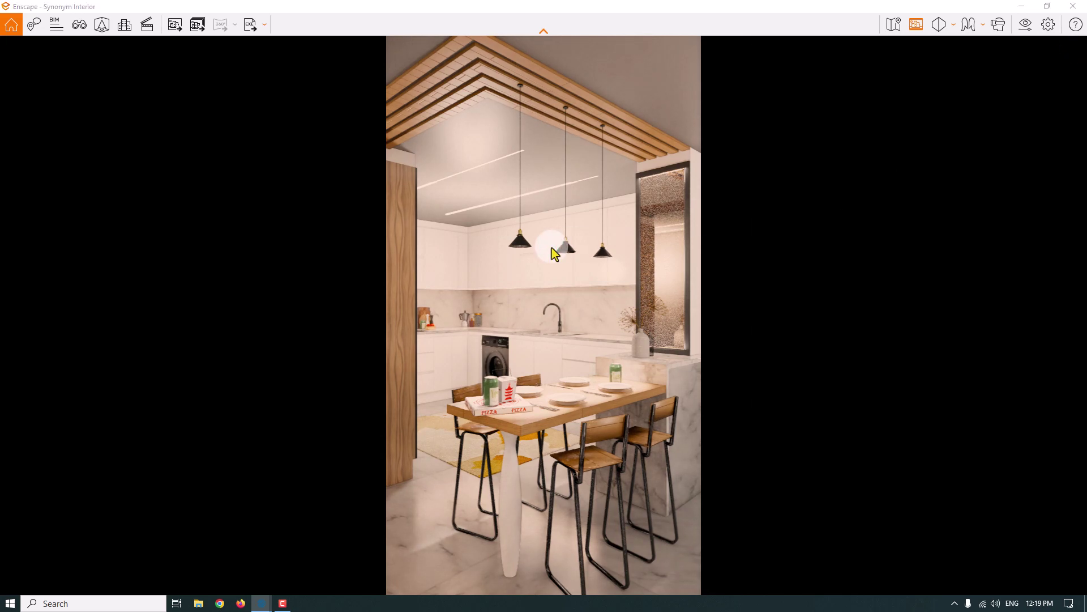
Start saving a screenshot to the Desktop as 'Render Interior'.
key("shift+F11")
right_click(277, 168)
mouse_move(335, 174)
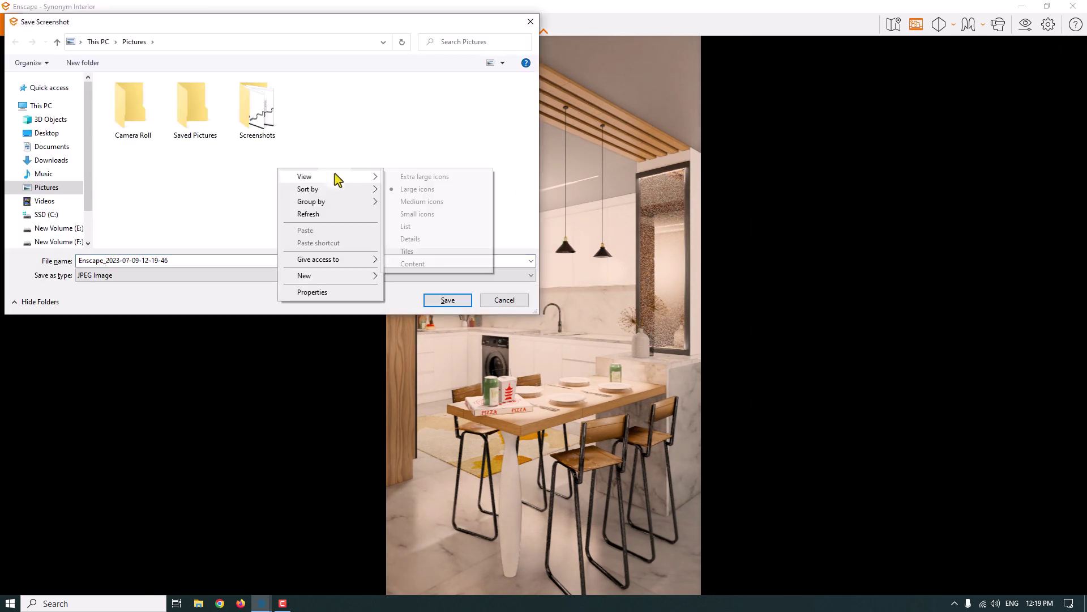
left_click(441, 240)
left_click(48, 133)
double_click(176, 260)
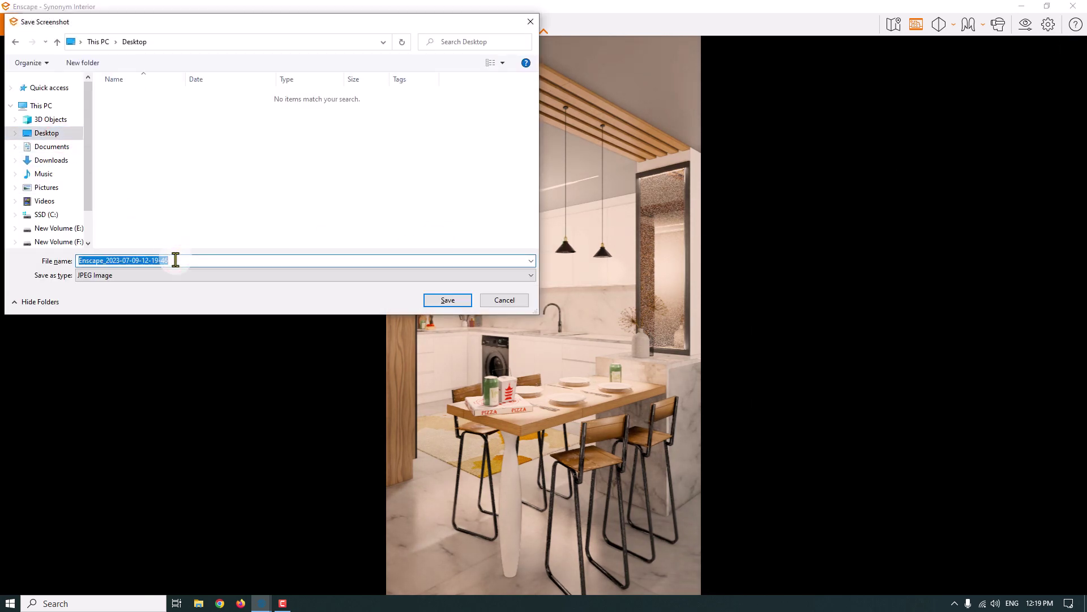
type("Render I")
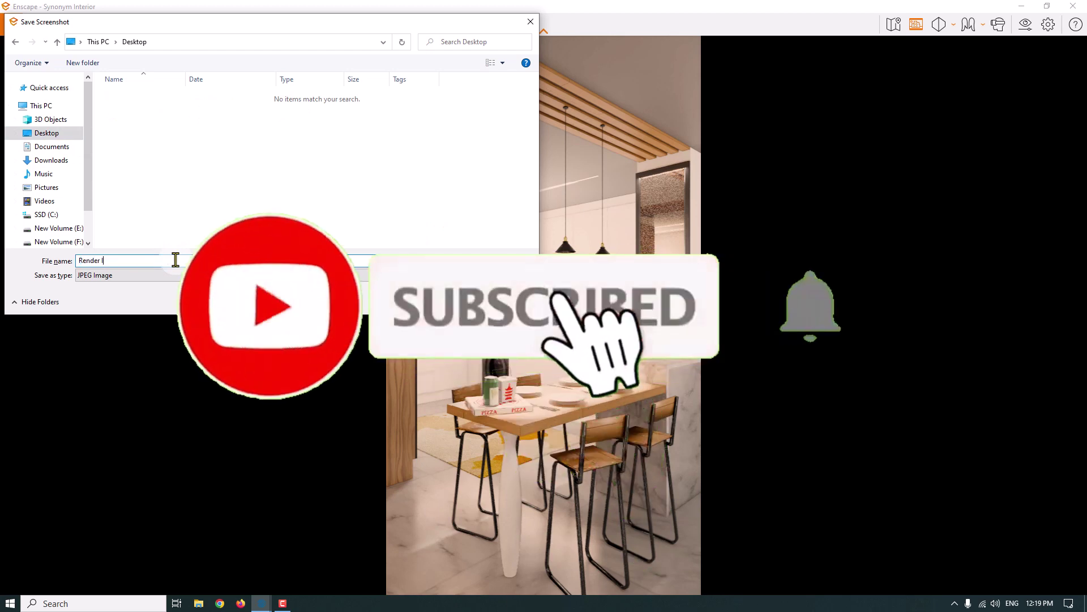